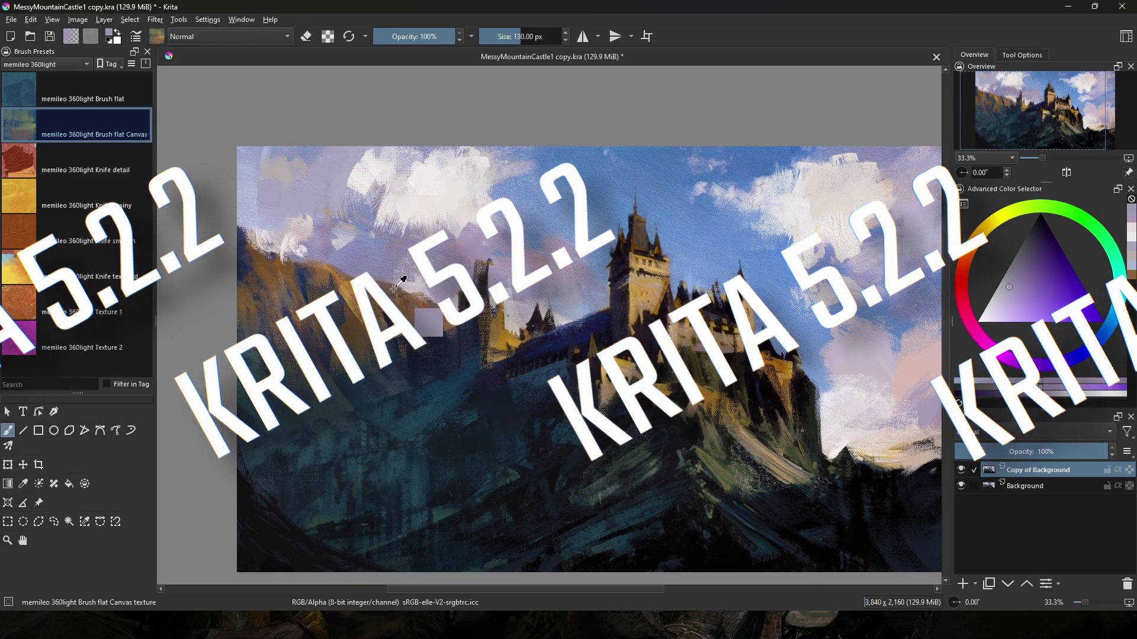
Repaint the shadowed slope below the left mountain in sampled dark tones with the Knife smooth and Knife grainy presets.
ctrl+click(403, 277)
click(77, 232)
ctrl+click(305, 368)
ctrl+click(359, 414)
mouse_move(362, 409)
mouse_down()
mouse_move(379, 424)
mouse_move(271, 419)
mouse_up()
ctrl+click(331, 423)
click(77, 197)
ctrl+click(254, 419)
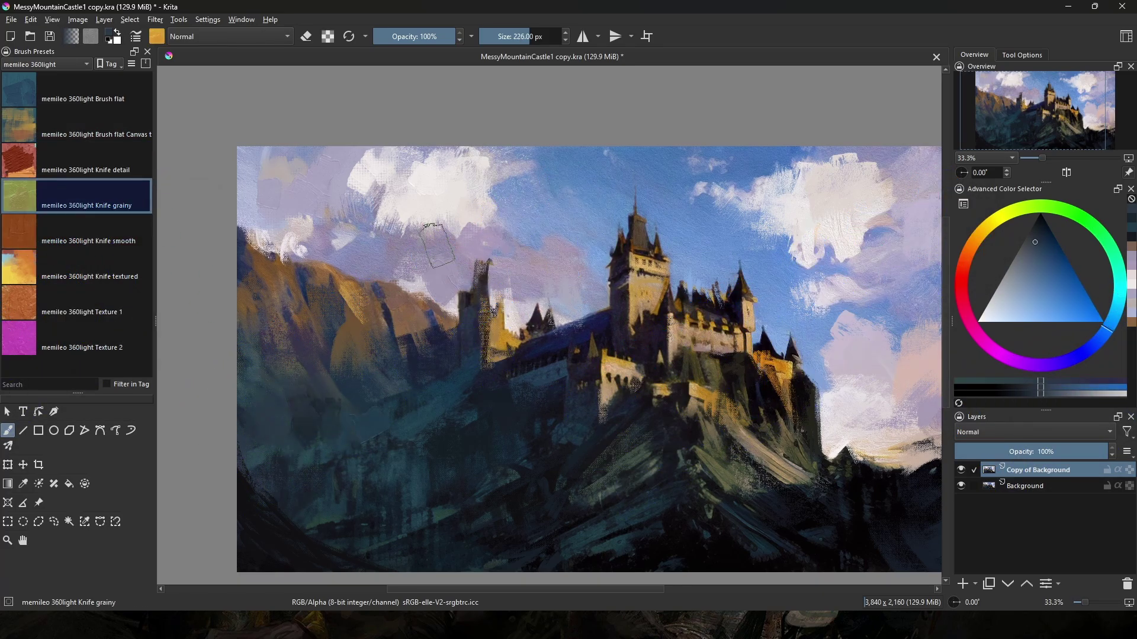
drag(409, 333, 466, 346)
Paint sampled lilac and light blue strokes into the sky between the two towers with the Brush flat preset.
click(112, 92)
ctrl+click(494, 310)
drag(510, 260, 556, 278)
drag(572, 251, 599, 245)
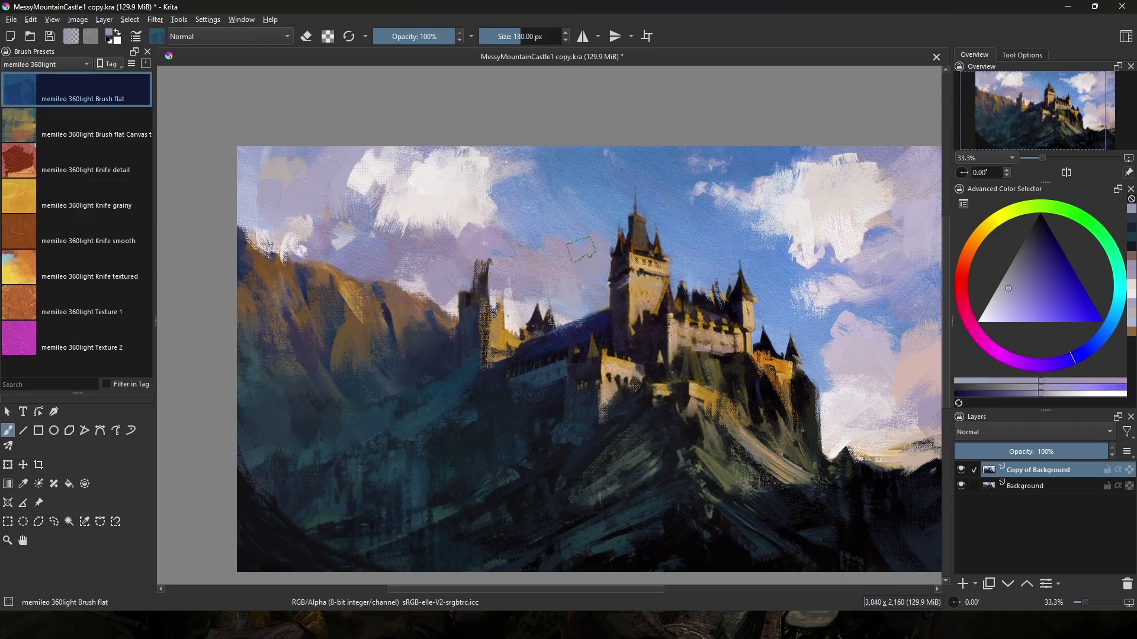
ctrl+click(529, 244)
drag(498, 290, 516, 317)
drag(524, 308, 595, 305)
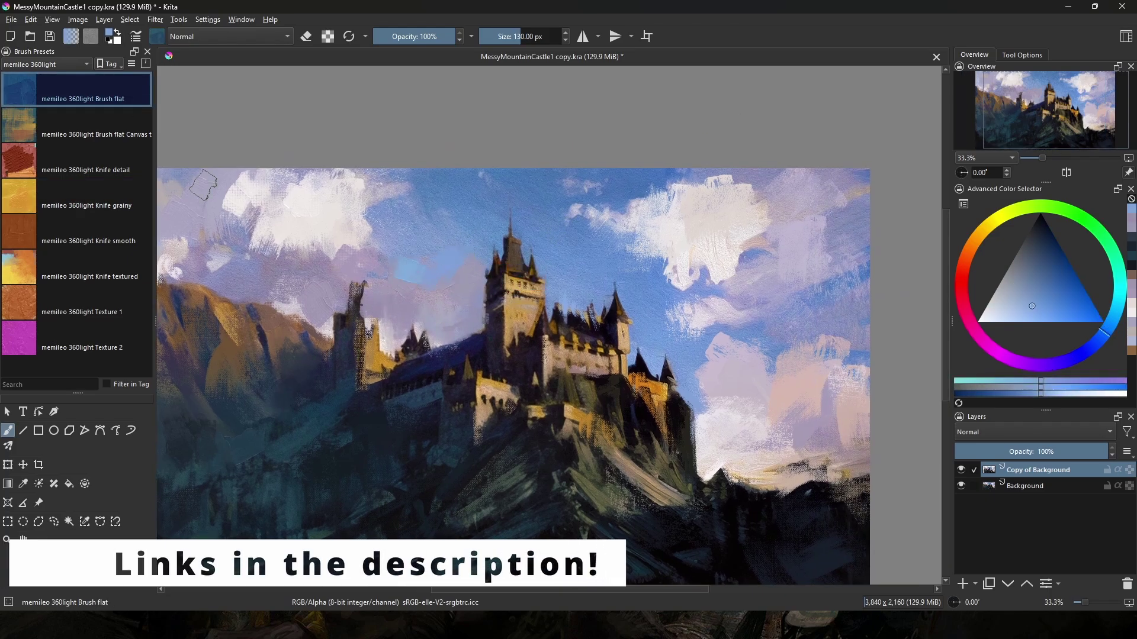
Extend the large cloud right of the castle with sampled blue and off-white strokes using the Brush flat Canvas texture preset.
click(77, 126)
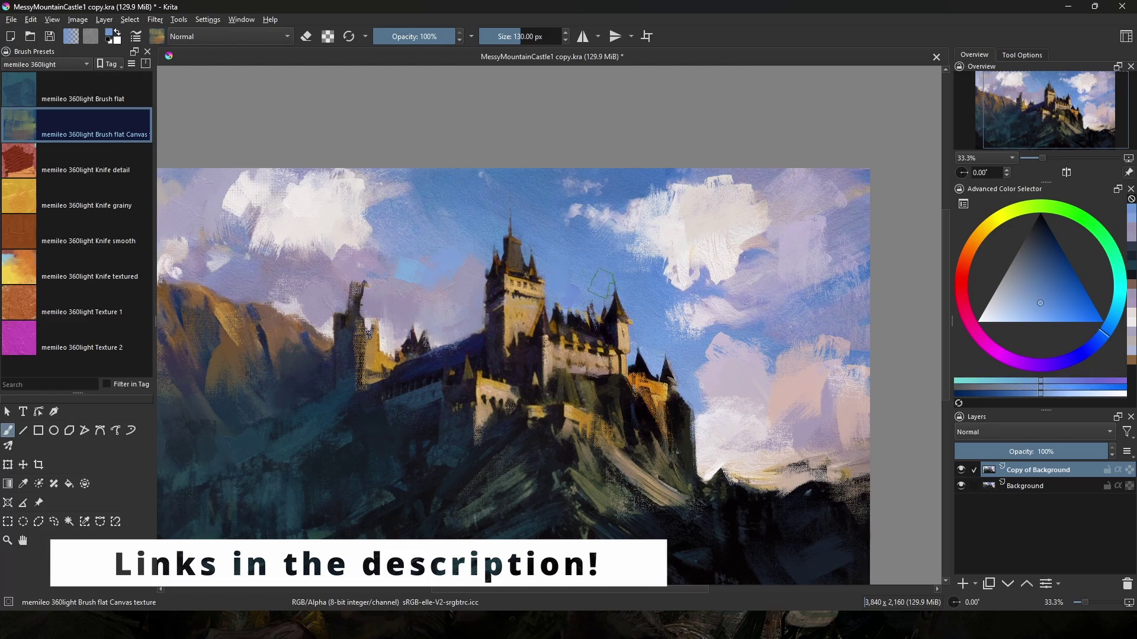
ctrl+click(645, 264)
mouse_move(687, 281)
mouse_down()
mouse_move(743, 256)
mouse_move(675, 287)
mouse_move(713, 281)
mouse_up()
ctrl+click(690, 251)
drag(737, 276, 757, 277)
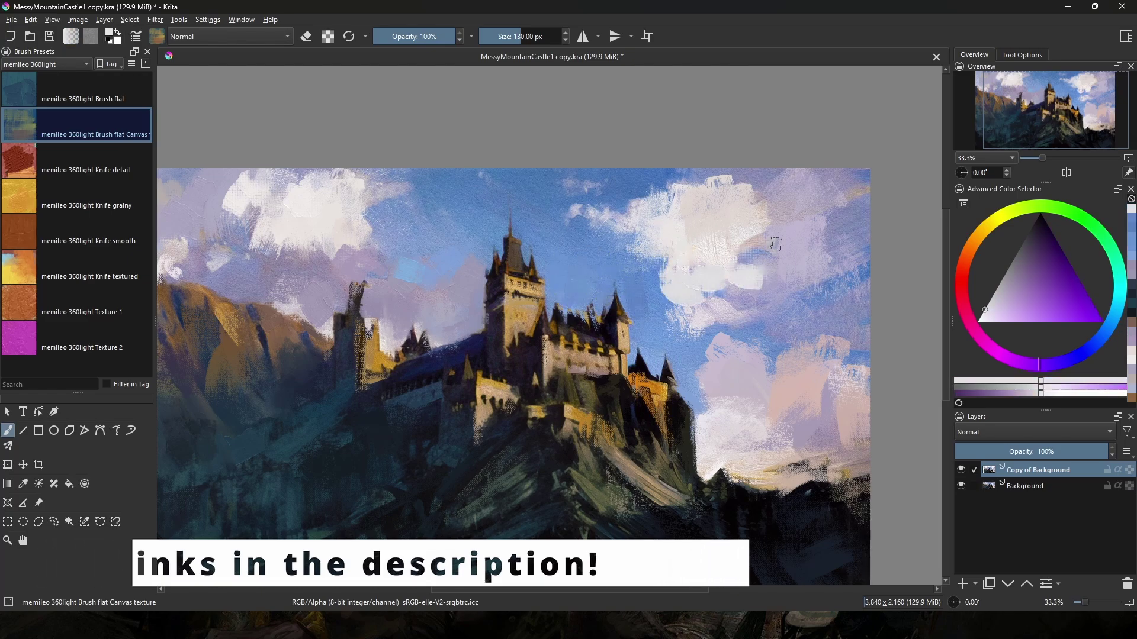
drag(780, 199, 790, 229)
drag(802, 237, 859, 228)
Add textured strokes to the cloud near the painting's upper-right corner with the Texture 1 preset.
click(118, 317)
ctrl+click(812, 195)
drag(812, 195, 797, 216)
mouse_move(793, 269)
mouse_down()
mouse_move(830, 241)
mouse_move(857, 215)
mouse_up()
drag(858, 184, 839, 231)
Blend sampled pink and pale tones into the lower clouds right of the castle with the Texture 1 preset.
ctrl+click(855, 378)
ctrl+click(823, 385)
drag(856, 388, 811, 432)
drag(800, 371, 820, 347)
ctrl+click(789, 366)
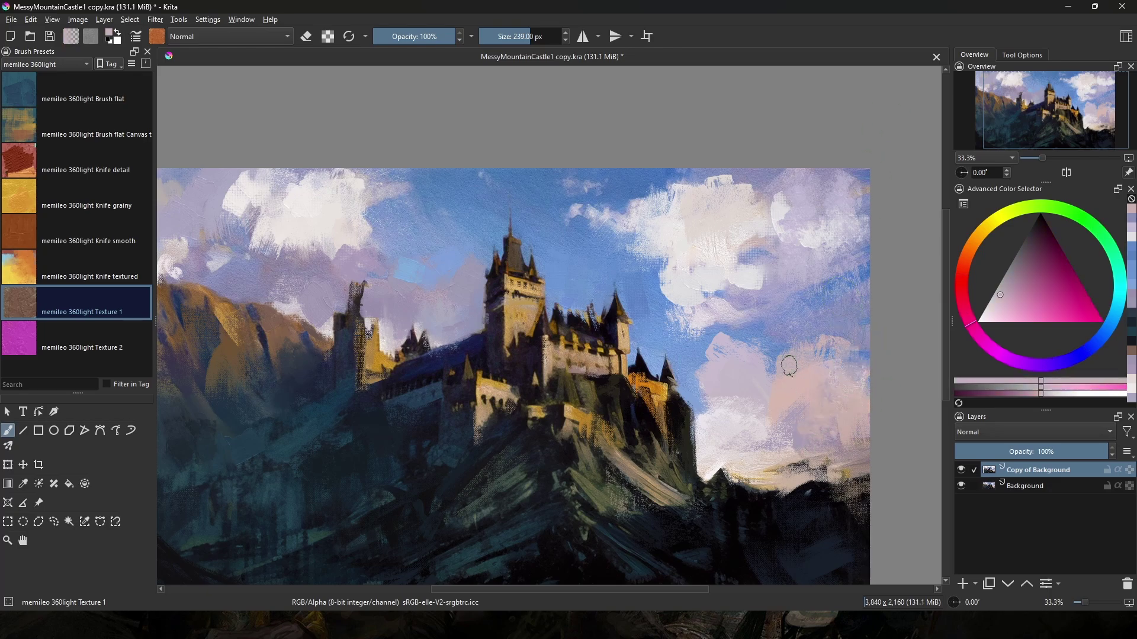
ctrl+click(702, 340)
ctrl+click(698, 393)
Sharpen the dark cliff edge against the bright cloud right of the castle with the Knife detail preset.
click(126, 237)
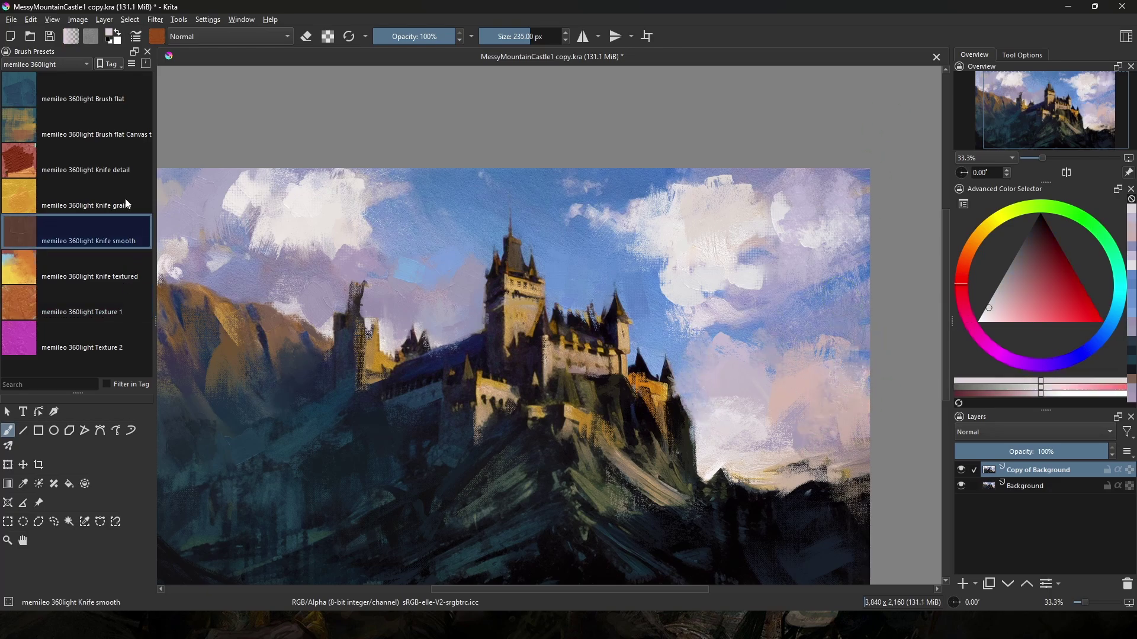
click(118, 165)
ctrl+click(699, 429)
drag(690, 432, 717, 471)
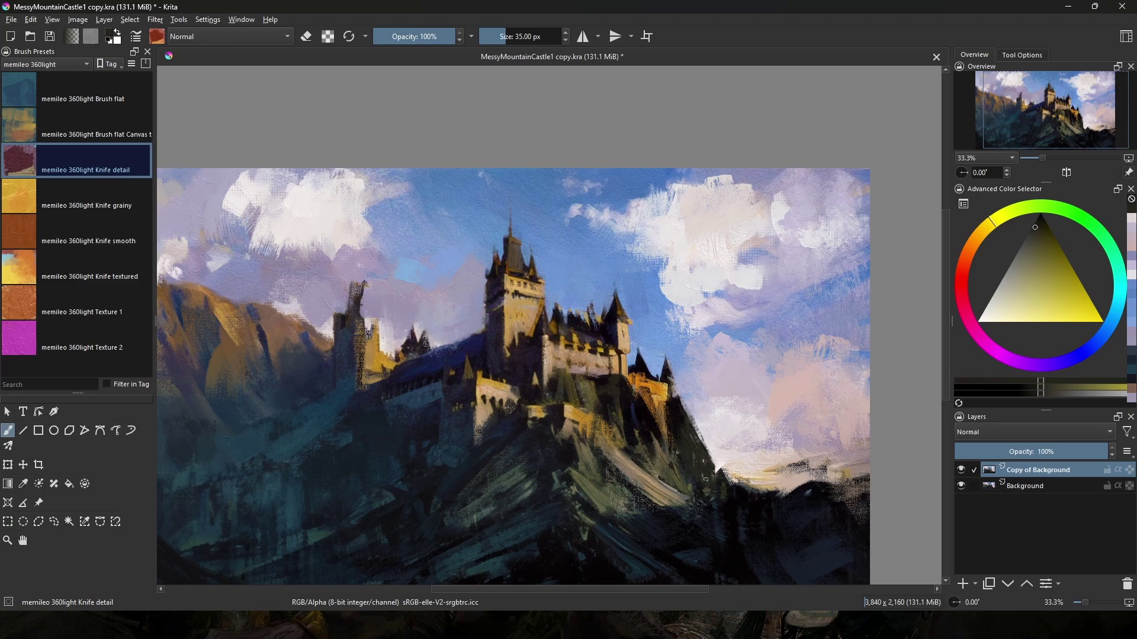
ctrl+click(703, 459)
Add sampled orange and dark accents to the sunlit wall under the small right-hand turrets with the Knife detail preset.
ctrl+click(656, 388)
mouse_move(680, 406)
mouse_down()
mouse_move(691, 429)
mouse_move(667, 417)
mouse_move(660, 397)
mouse_up()
ctrl+click(640, 384)
ctrl+click(662, 388)
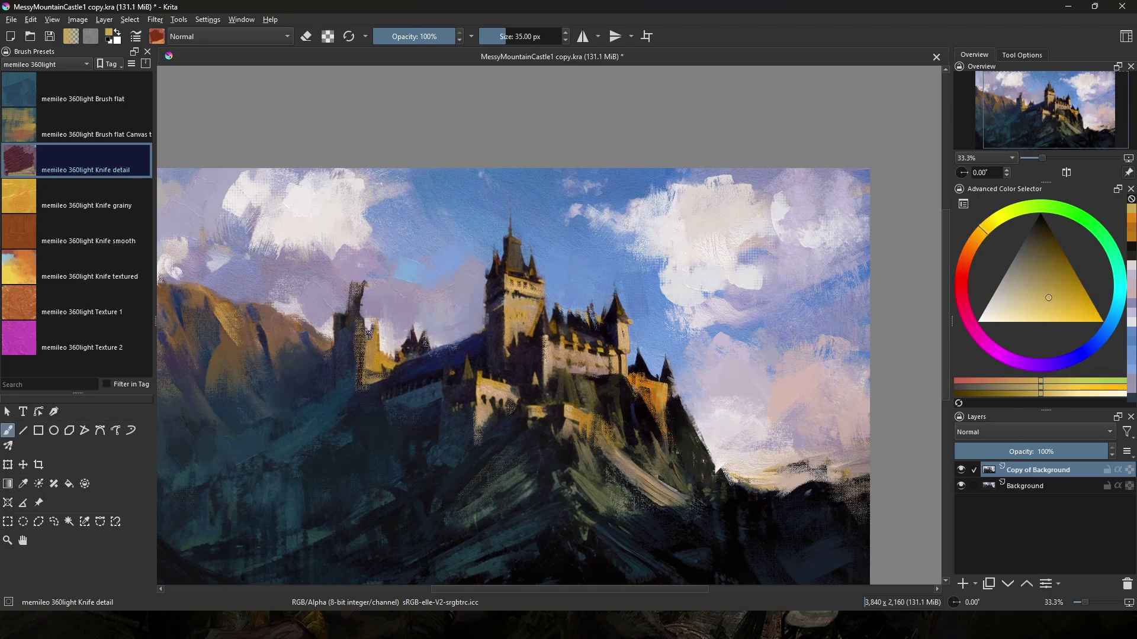
ctrl+click(657, 394)
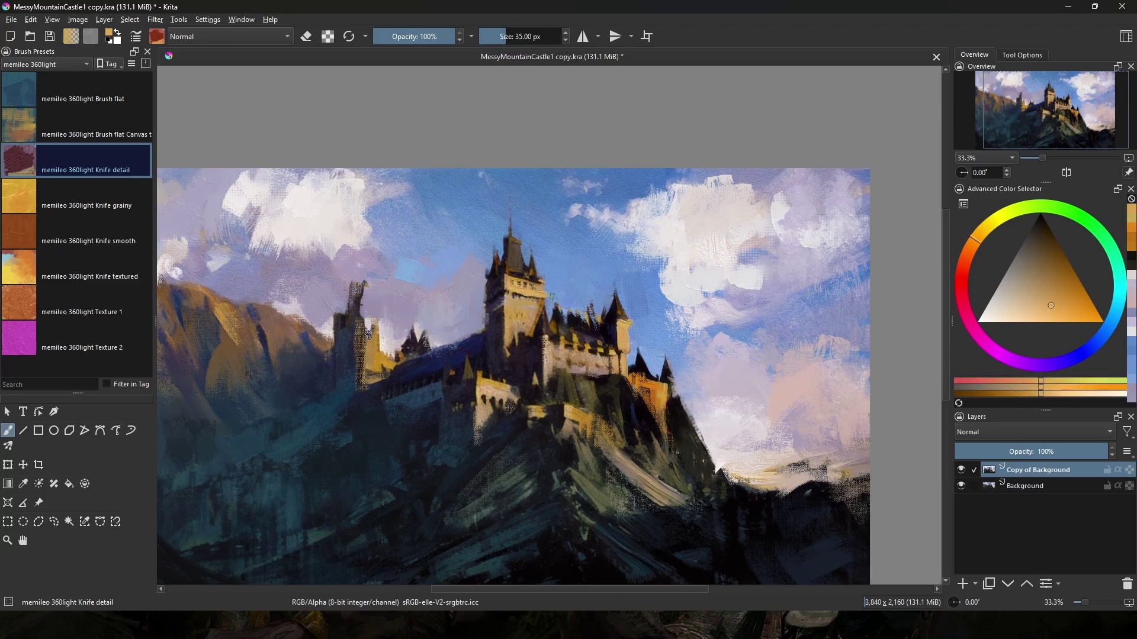
Refine the lit upper section of the main tower with sampled colours using the Knife detail preset.
ctrl+click(554, 286)
mouse_move(547, 278)
mouse_down()
mouse_move(545, 298)
mouse_move(513, 290)
mouse_up()
ctrl+click(516, 260)
drag(526, 286, 599, 348)
Refine the roofline, dormers and wall of the castle's right wing with colours sampled from the building and sky.
ctrl+click(563, 293)
ctrl+click(576, 323)
ctrl+click(597, 352)
drag(612, 344, 612, 351)
ctrl+click(602, 301)
mouse_move(592, 303)
mouse_down()
mouse_move(595, 324)
mouse_move(584, 319)
mouse_up()
ctrl+click(585, 301)
ctrl+click(591, 314)
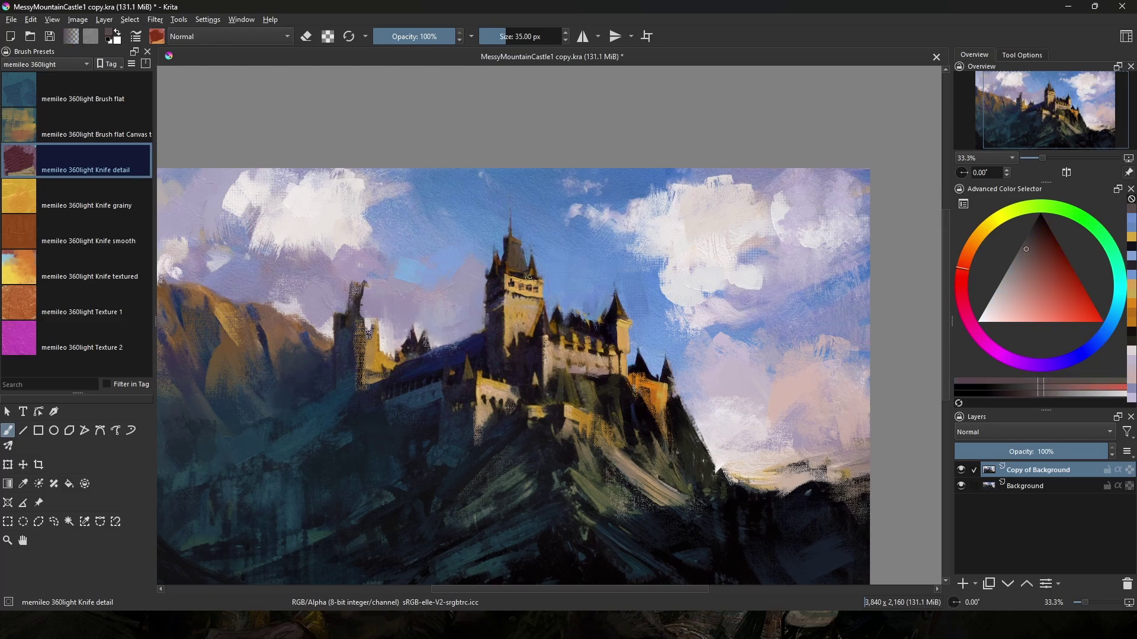
Touch up the main tower's roof and small spires with sampled dark tones.
ctrl+click(524, 265)
drag(529, 266, 525, 269)
ctrl+click(523, 262)
ctrl+click(517, 255)
drag(517, 252, 520, 261)
Clean up the lower walls of the main tower and the adjoining wing with sampled stone colours.
ctrl+click(568, 355)
mouse_move(552, 341)
mouse_down()
mouse_move(560, 353)
mouse_move(549, 345)
mouse_move(507, 358)
mouse_up()
ctrl+click(540, 343)
ctrl+click(513, 355)
ctrl+click(516, 338)
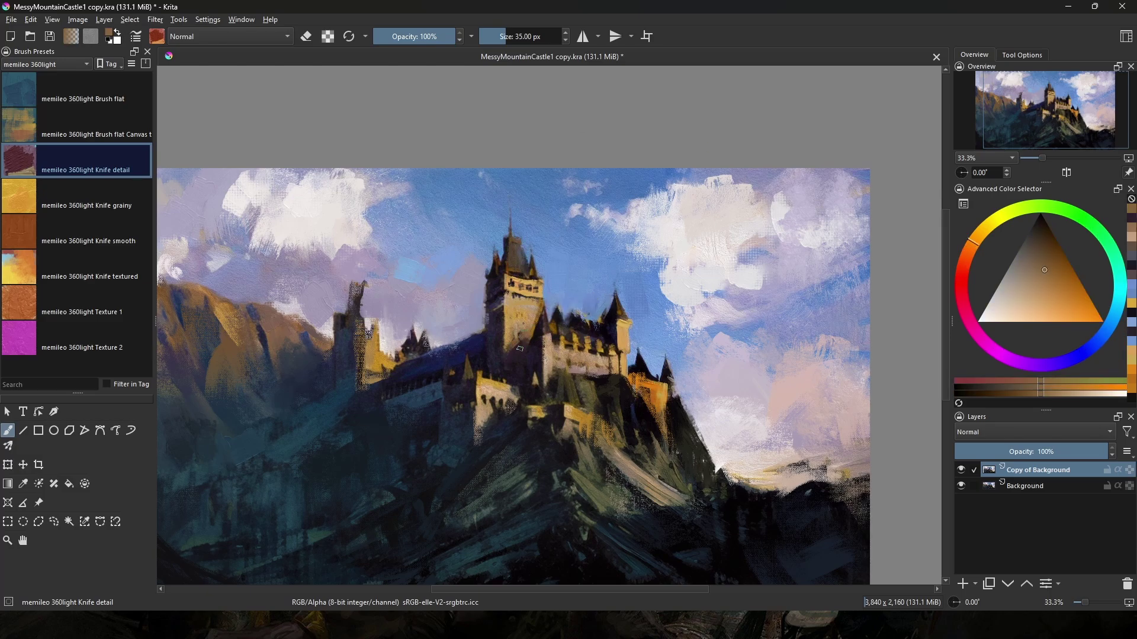
ctrl+click(526, 341)
Repaint the small spires and dark roof beside the main tower.
ctrl+click(537, 302)
mouse_move(538, 309)
mouse_down()
mouse_move(540, 319)
mouse_move(558, 317)
mouse_up()
ctrl+click(556, 322)
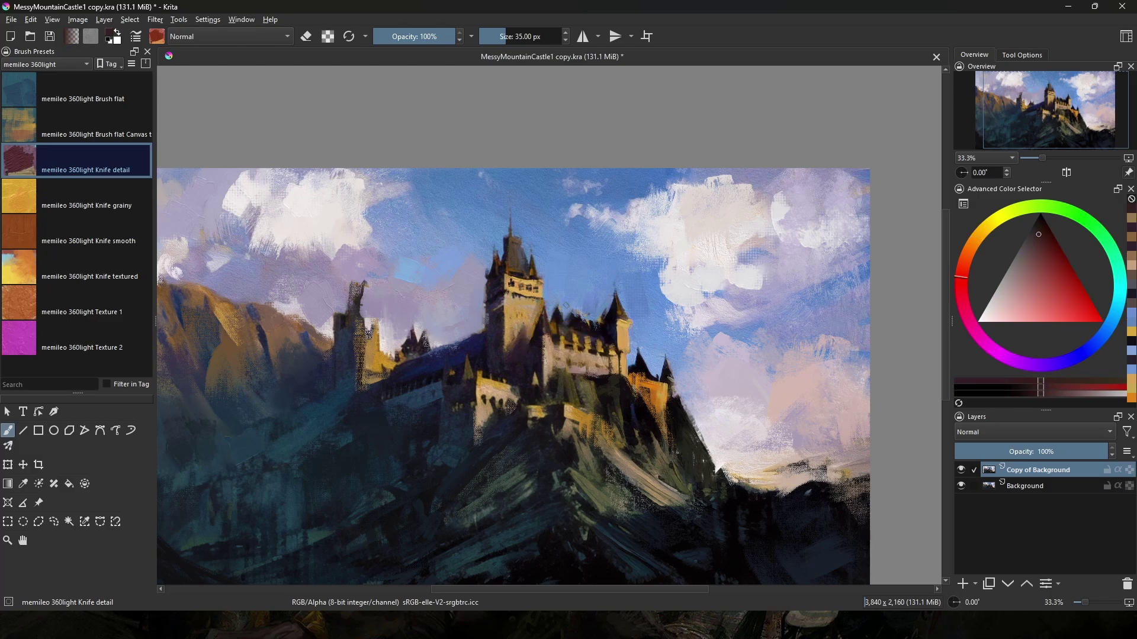
Paint fuller dark roofs and warm edges on the small turrets at the castle's right end.
ctrl+click(644, 367)
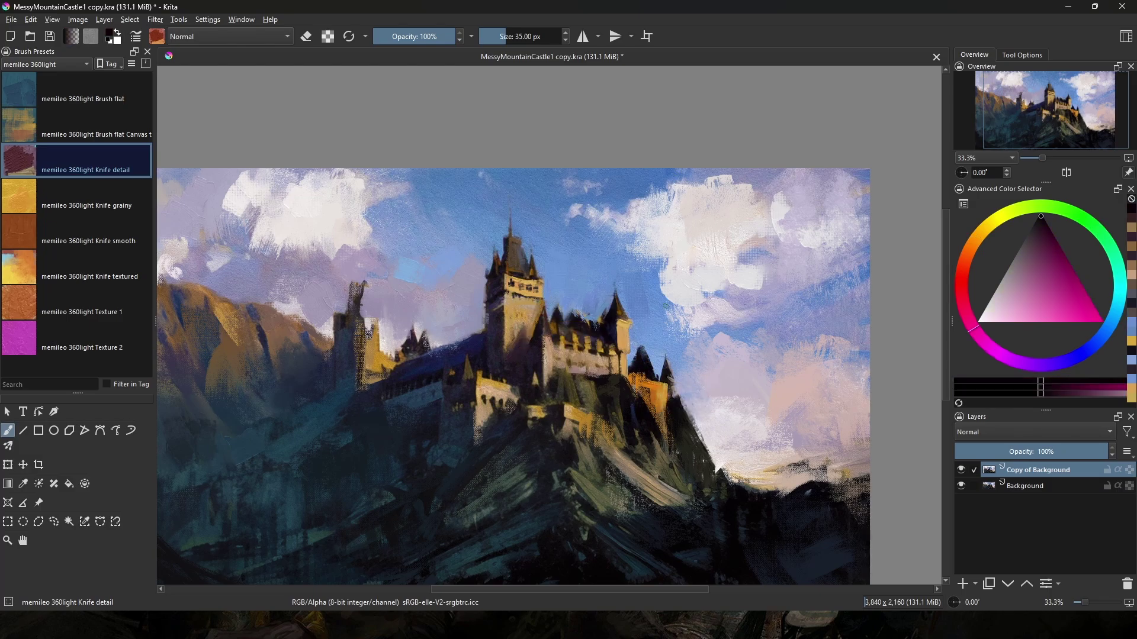
ctrl+click(650, 377)
ctrl+click(643, 371)
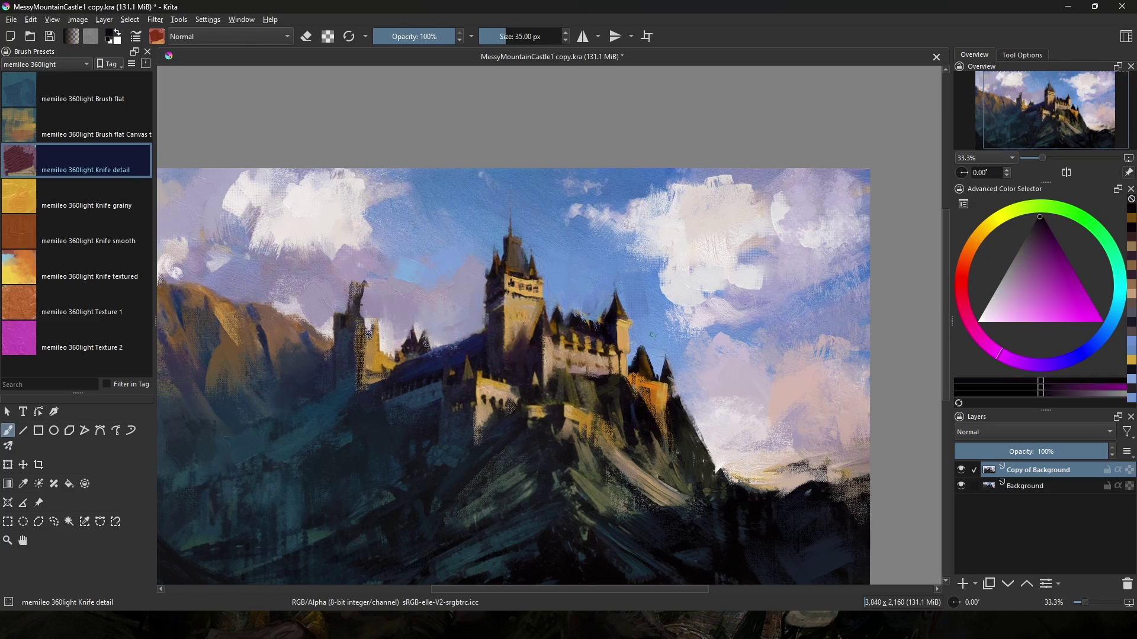
ctrl+click(675, 382)
Add warm highlights to the round corner turret at the end of the right wing.
ctrl+click(561, 325)
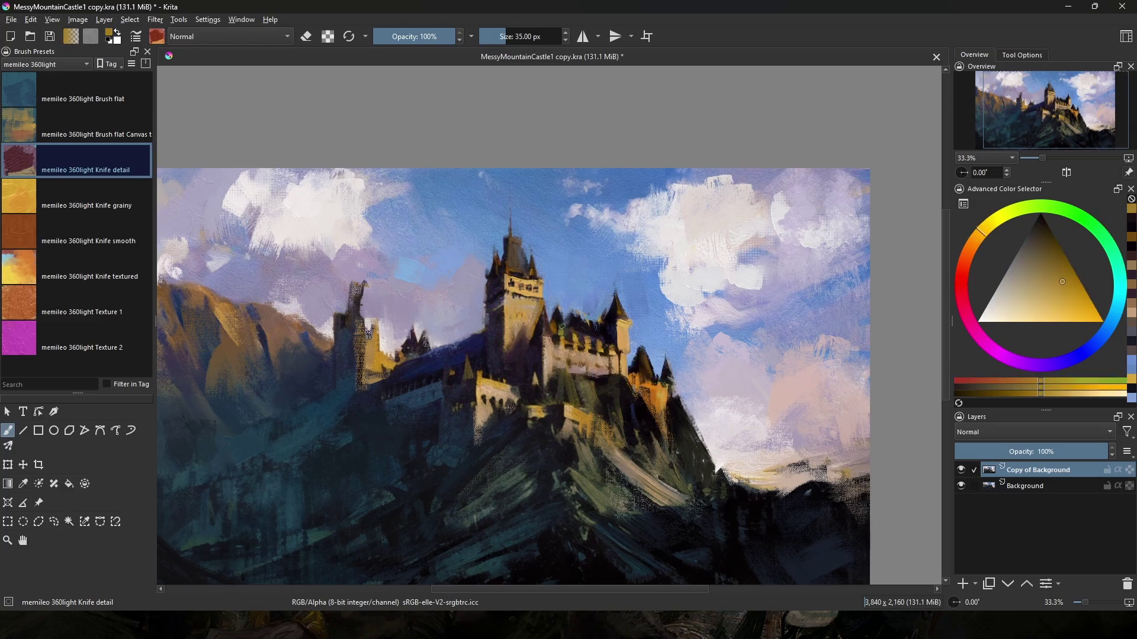
ctrl+click(613, 343)
drag(624, 327, 625, 341)
ctrl+click(628, 336)
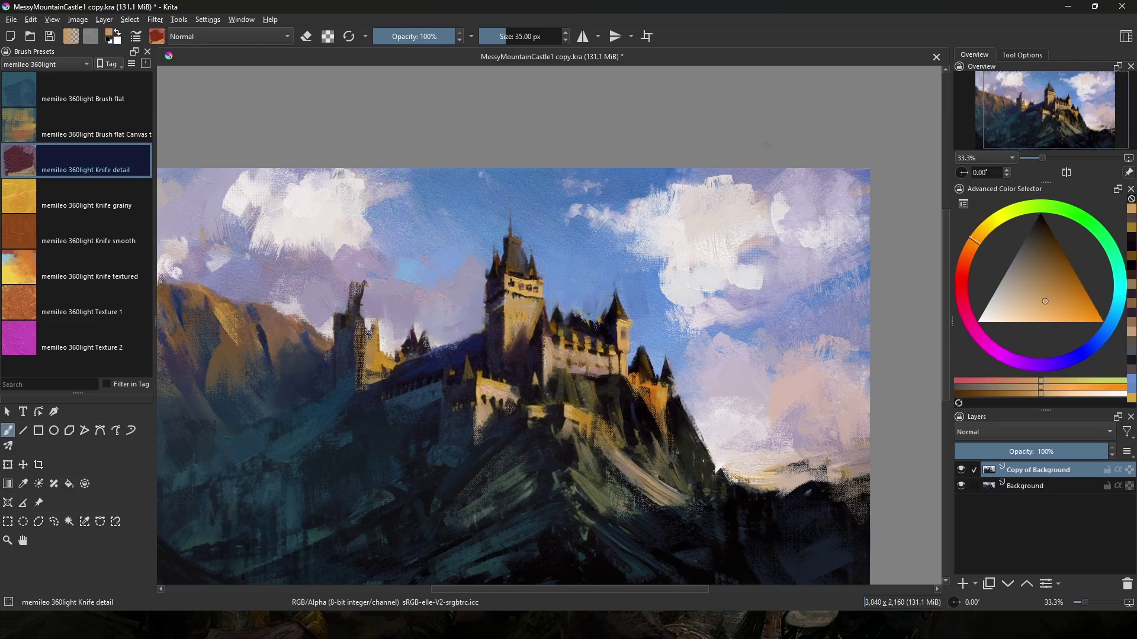
Fill in the sunlit side of the ruined left tower with sampled golden yellow.
ctrl+click(369, 334)
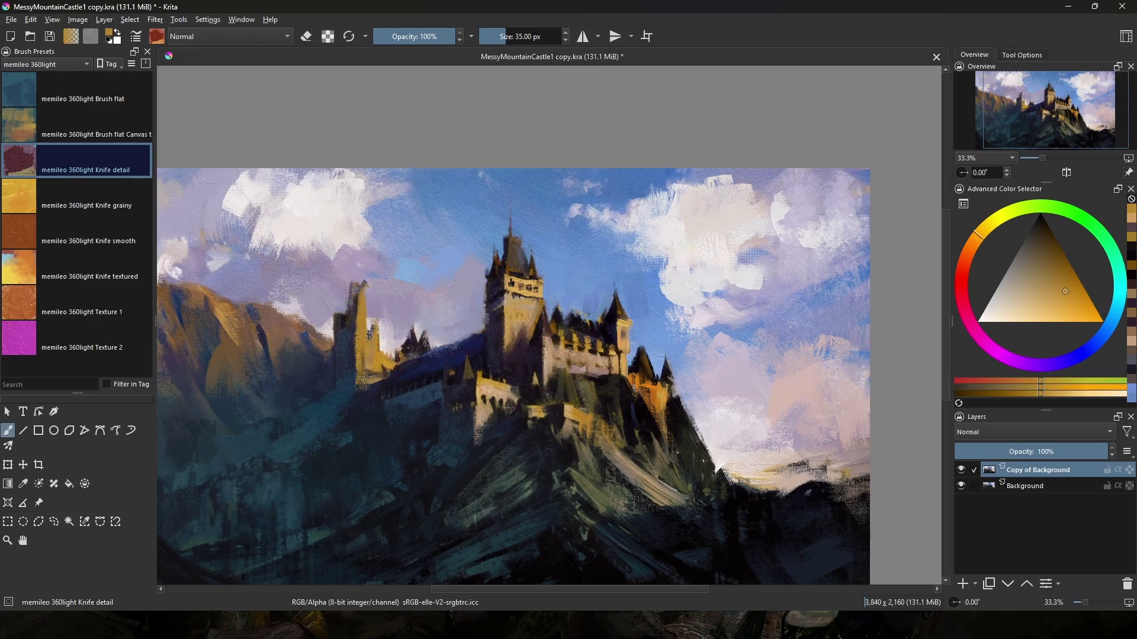
ctrl+click(368, 338)
mouse_move(368, 296)
mouse_down()
mouse_move(369, 345)
mouse_move(381, 352)
mouse_up()
ctrl+click(375, 349)
Build up the ruined left tower into a solid block with a shaded side and a flat top.
ctrl+click(345, 320)
mouse_move(338, 309)
mouse_down()
mouse_move(348, 311)
mouse_move(349, 283)
mouse_move(352, 305)
mouse_move(381, 292)
mouse_up()
ctrl+click(341, 315)
ctrl+click(347, 279)
ctrl+click(367, 303)
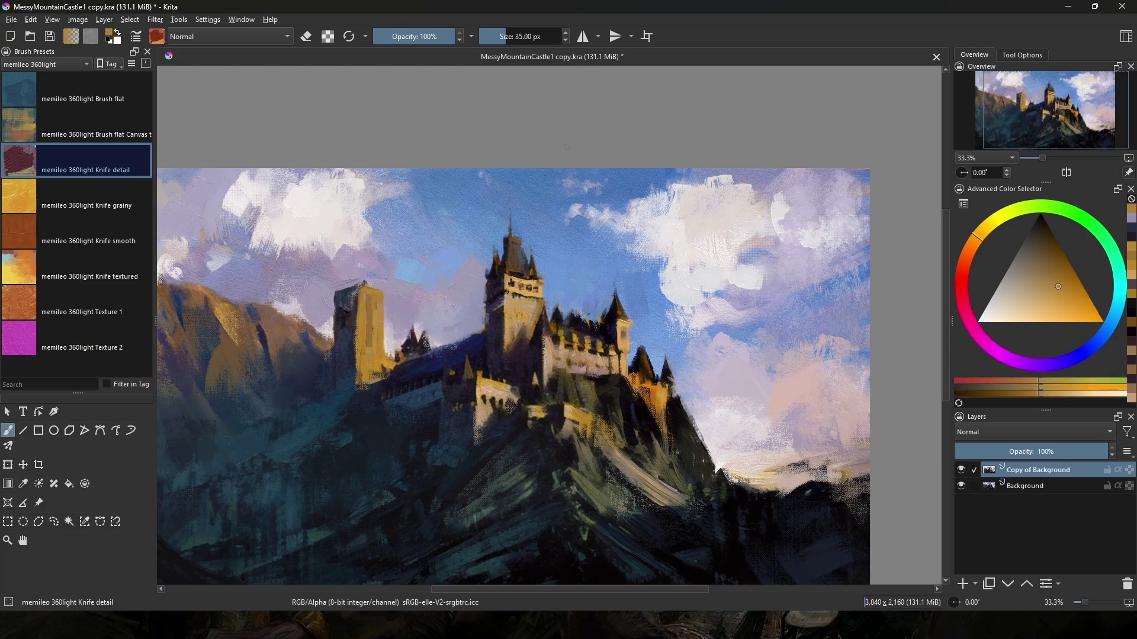
Paint a pointed dark roof on the left tower and clean up its edges with sampled sky and wall colours.
ctrl+click(368, 279)
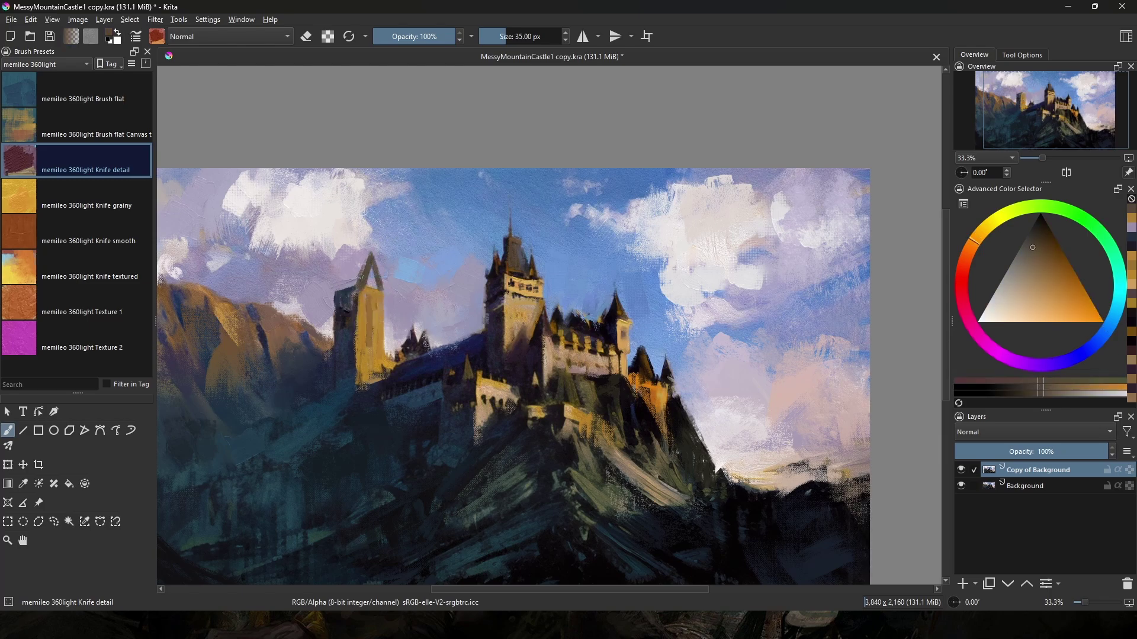
ctrl+click(343, 312)
mouse_move(337, 290)
mouse_down()
mouse_move(351, 266)
mouse_move(334, 279)
mouse_move(385, 289)
mouse_move(359, 291)
mouse_move(359, 386)
mouse_move(360, 354)
mouse_up()
ctrl+click(325, 277)
ctrl+click(384, 261)
ctrl+click(371, 299)
ctrl+click(363, 296)
ctrl+click(349, 307)
ctrl+click(366, 330)
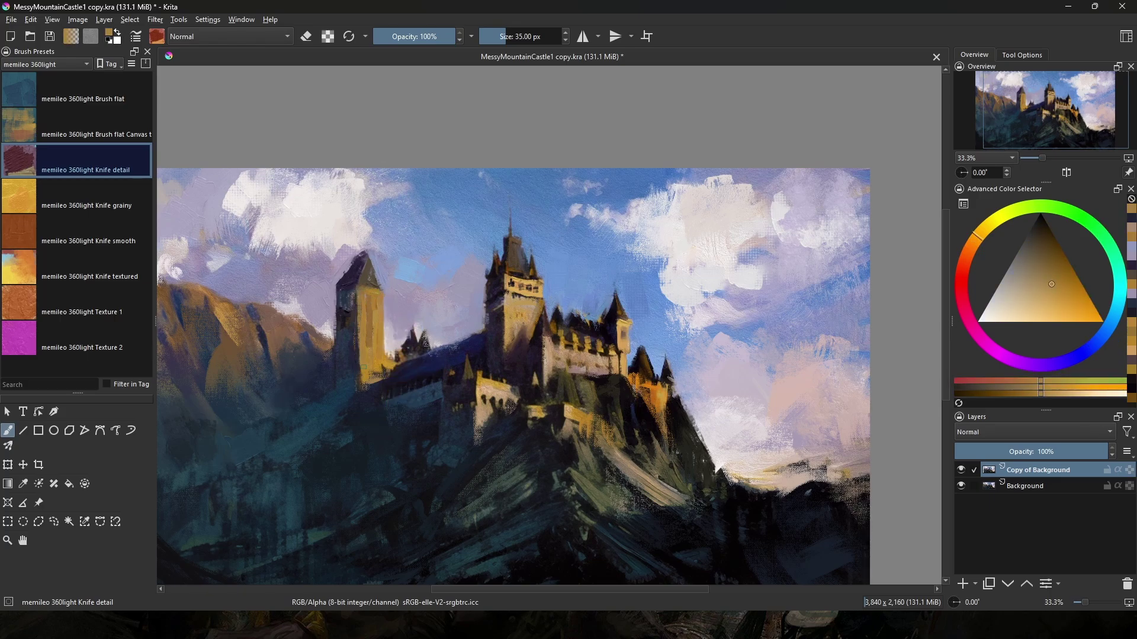
Detail the left tower's upper walls and eaves with sampled light and shadow tones.
ctrl+click(350, 314)
mouse_move(357, 312)
mouse_down()
mouse_move(353, 276)
mouse_move(344, 293)
mouse_move(354, 287)
mouse_move(376, 310)
mouse_up()
ctrl+click(365, 303)
ctrl+click(349, 305)
ctrl+click(348, 299)
ctrl+click(365, 305)
ctrl+click(370, 304)
ctrl+click(368, 293)
ctrl+click(373, 302)
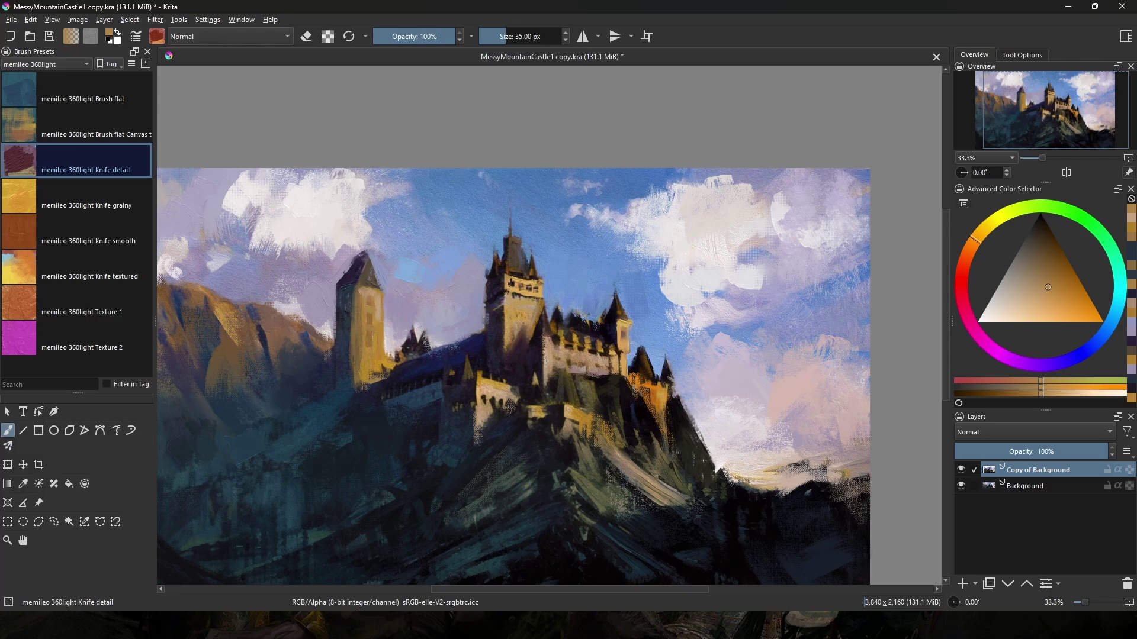
Refine the sunlit wall and rocks below the castle with sampled tan and dark green strokes.
ctrl+click(415, 329)
ctrl+click(475, 255)
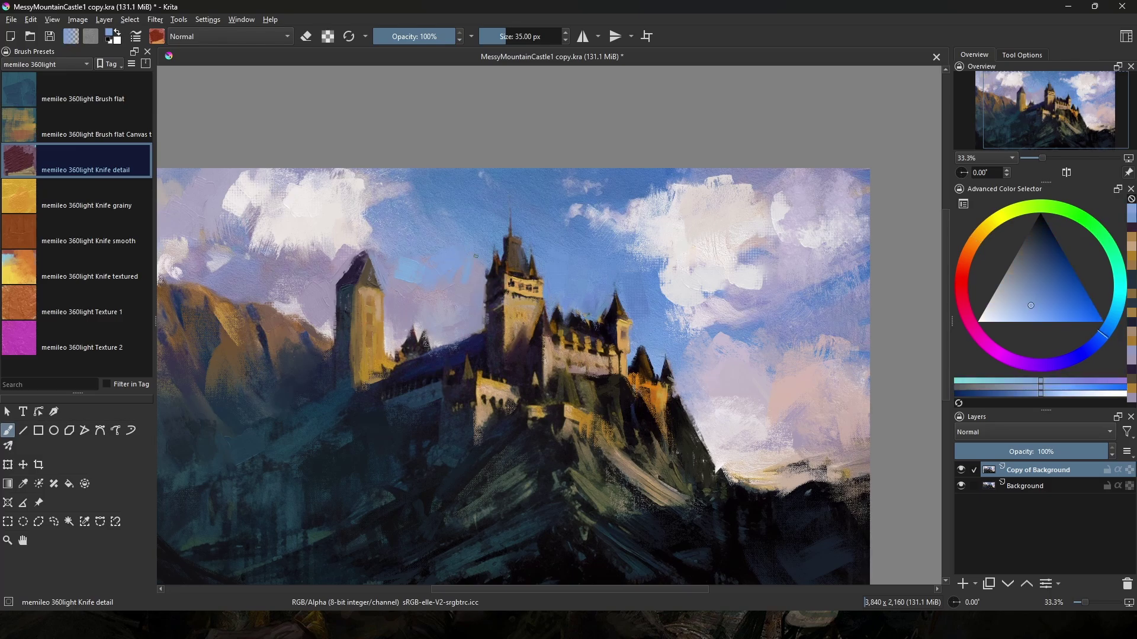
ctrl+click(587, 437)
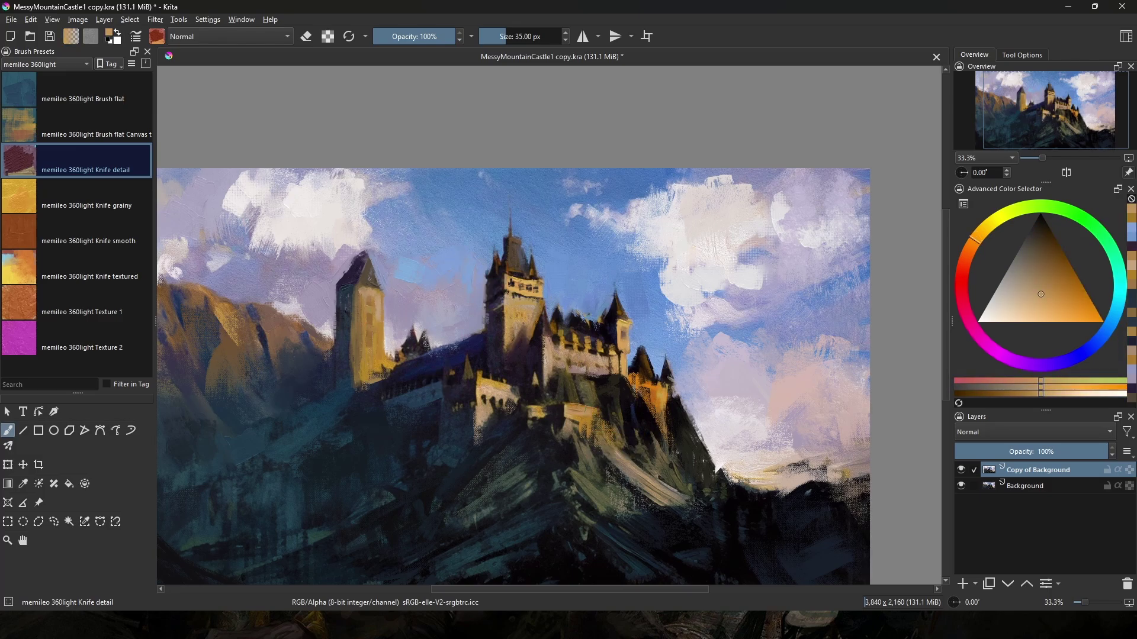
ctrl+click(584, 416)
ctrl+click(563, 444)
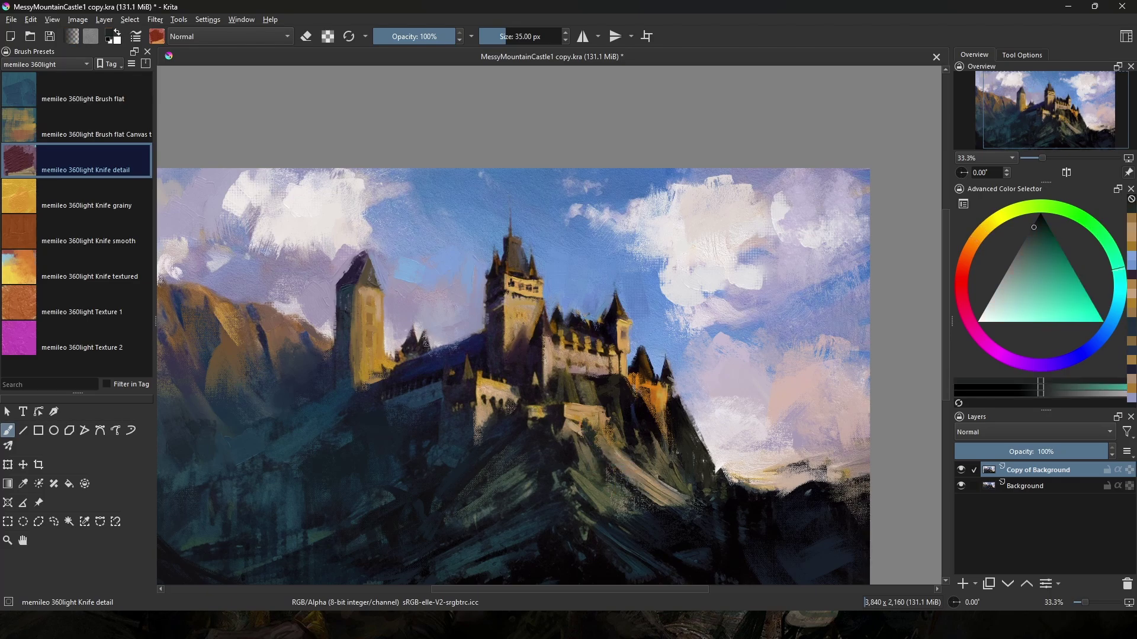
ctrl+click(537, 409)
drag(545, 404, 547, 418)
ctrl+click(535, 380)
Repaint the sky beside the turrets in sampled blue and build up the right-hand clouds with the Knife grainy preset.
ctrl+click(652, 350)
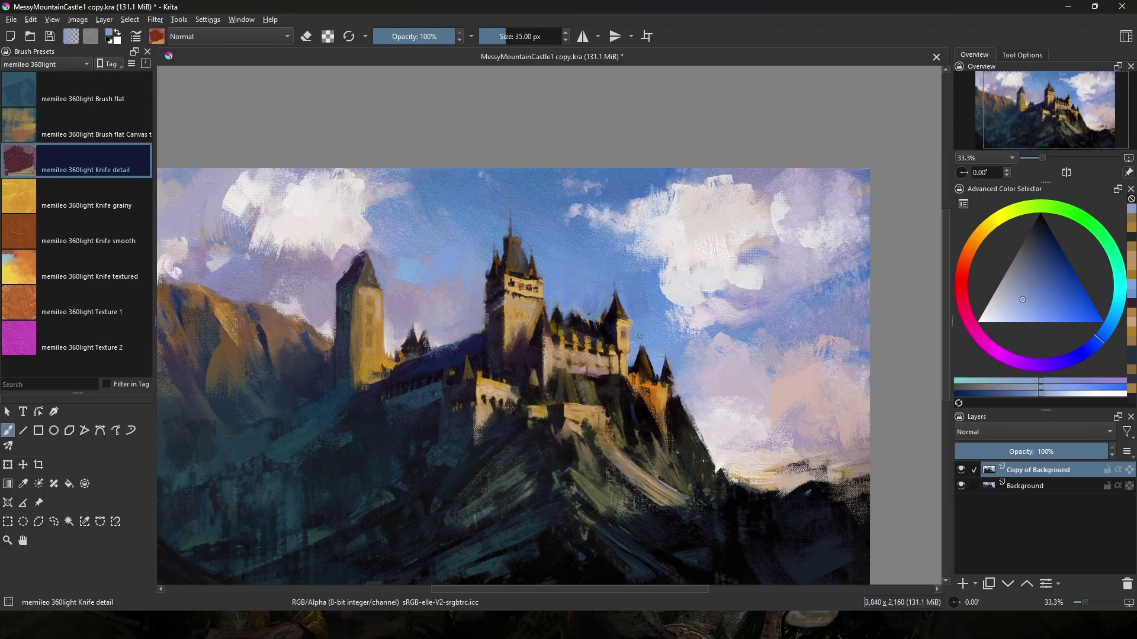
ctrl+click(661, 342)
click(88, 205)
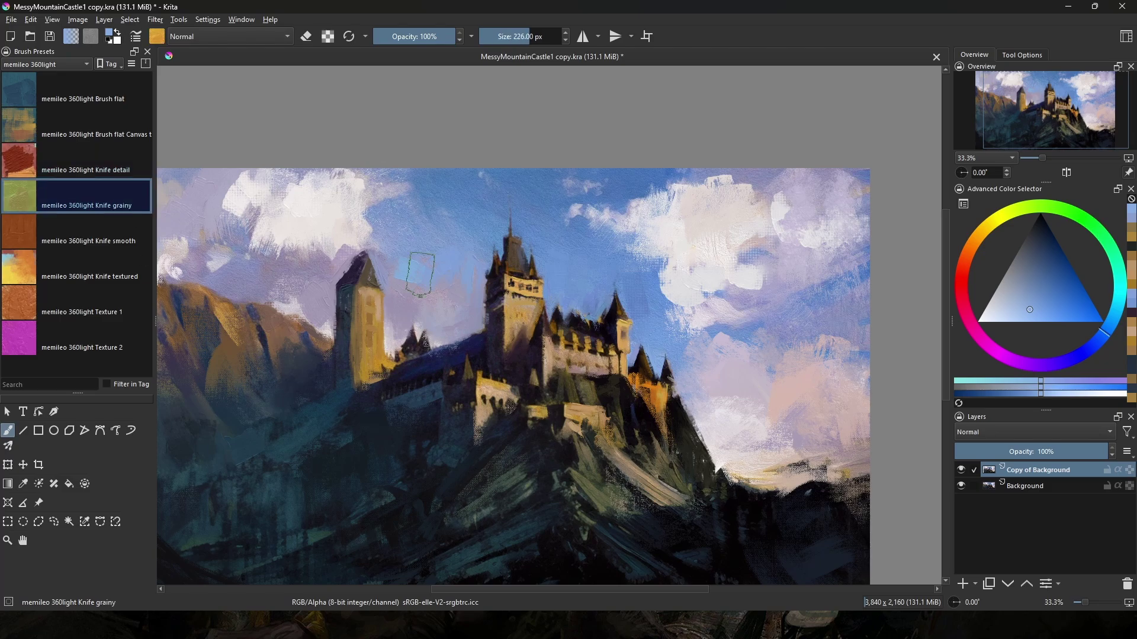
ctrl+click(734, 254)
ctrl+click(773, 237)
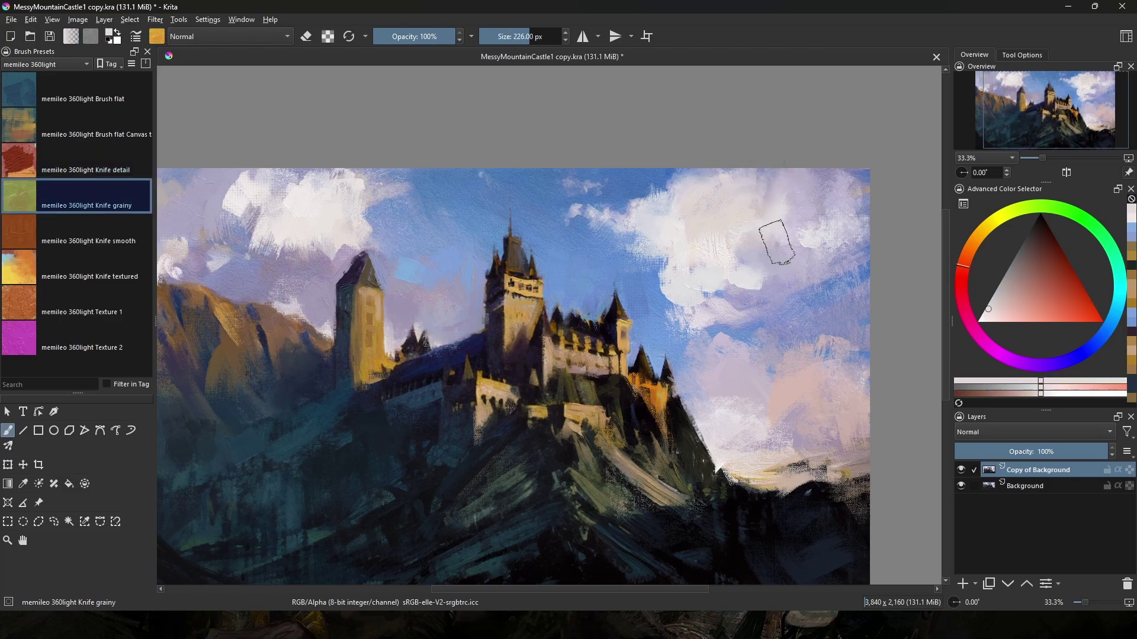
drag(813, 322, 791, 327)
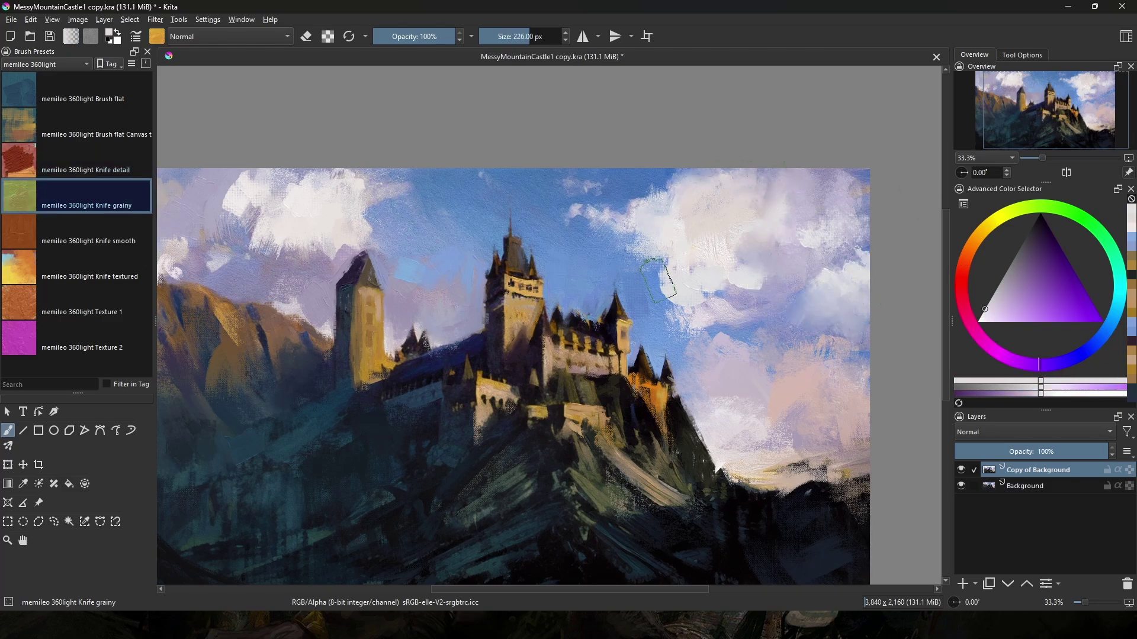
Build up the large white cloud behind the left tower with broad Knife grainy strokes.
drag(374, 205, 552, 225)
mouse_move(552, 225)
mouse_down()
mouse_move(552, 250)
mouse_move(483, 259)
mouse_move(398, 243)
mouse_move(380, 219)
mouse_move(365, 227)
mouse_up()
mouse_move(464, 265)
mouse_down()
mouse_move(479, 285)
mouse_move(472, 316)
mouse_move(500, 334)
mouse_move(387, 295)
mouse_move(521, 286)
mouse_up()
Soften the sky around the main tower with sampled blue tones using the Knife grainy preset.
ctrl+click(629, 252)
mouse_move(594, 290)
mouse_down()
mouse_move(630, 299)
mouse_move(626, 349)
mouse_up()
ctrl+click(585, 285)
Repaint the left mountain with sampled shadow blue and sunlit ochre strokes using the Knife grainy preset.
ctrl+click(354, 344)
drag(358, 374, 333, 424)
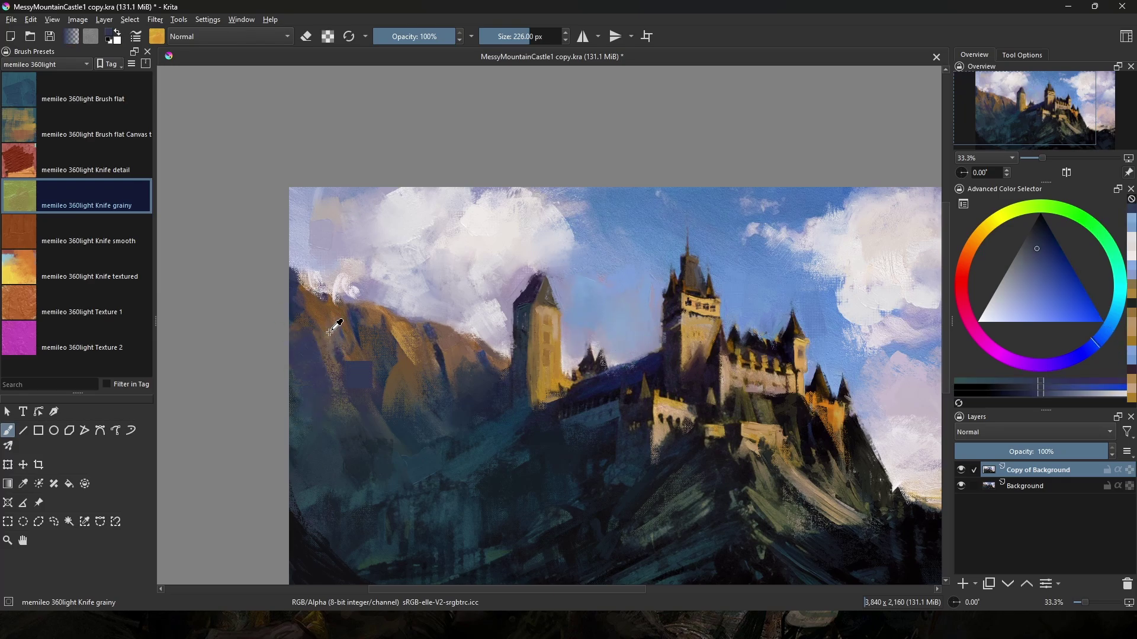
ctrl+click(338, 324)
mouse_move(388, 362)
mouse_down()
mouse_move(345, 380)
mouse_move(441, 400)
mouse_up()
ctrl+click(400, 349)
ctrl+click(461, 367)
mouse_move(379, 332)
mouse_down()
mouse_move(345, 328)
mouse_move(344, 356)
mouse_up()
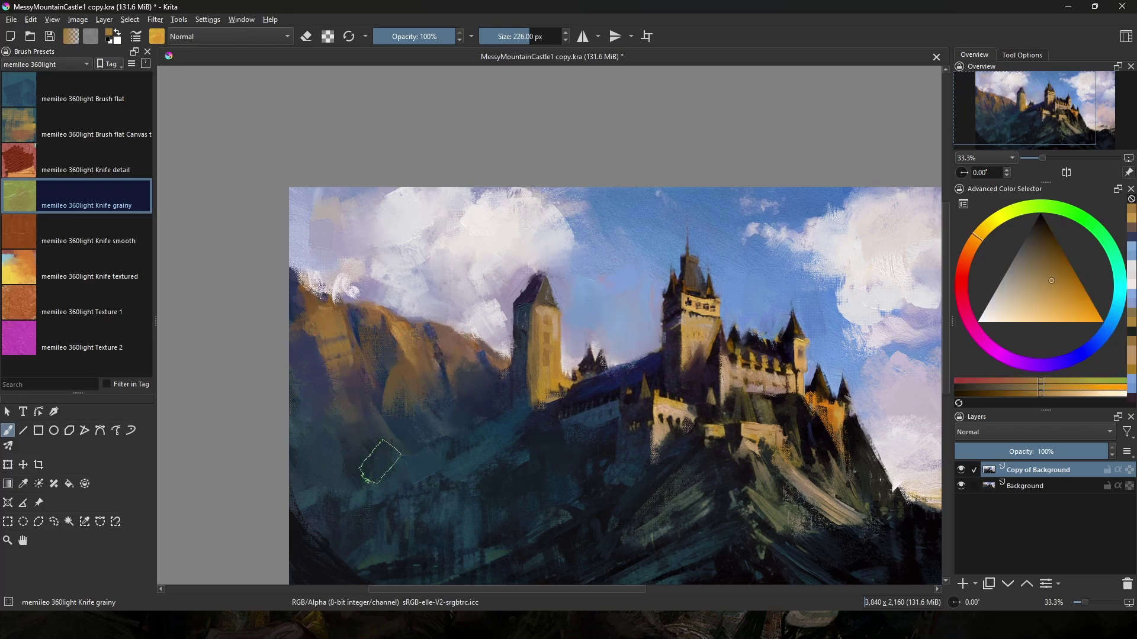
drag(377, 464, 373, 442)
Add sampled dark strokes across the shadowed valley between the left mountain and the castle.
ctrl+click(445, 413)
drag(509, 483, 607, 357)
ctrl+click(606, 362)
mouse_move(523, 334)
mouse_down()
mouse_move(482, 361)
mouse_move(472, 350)
mouse_up()
mouse_move(430, 386)
mouse_down()
mouse_move(511, 334)
mouse_move(463, 350)
mouse_move(496, 328)
mouse_move(626, 282)
mouse_move(614, 323)
mouse_up()
ctrl+click(625, 282)
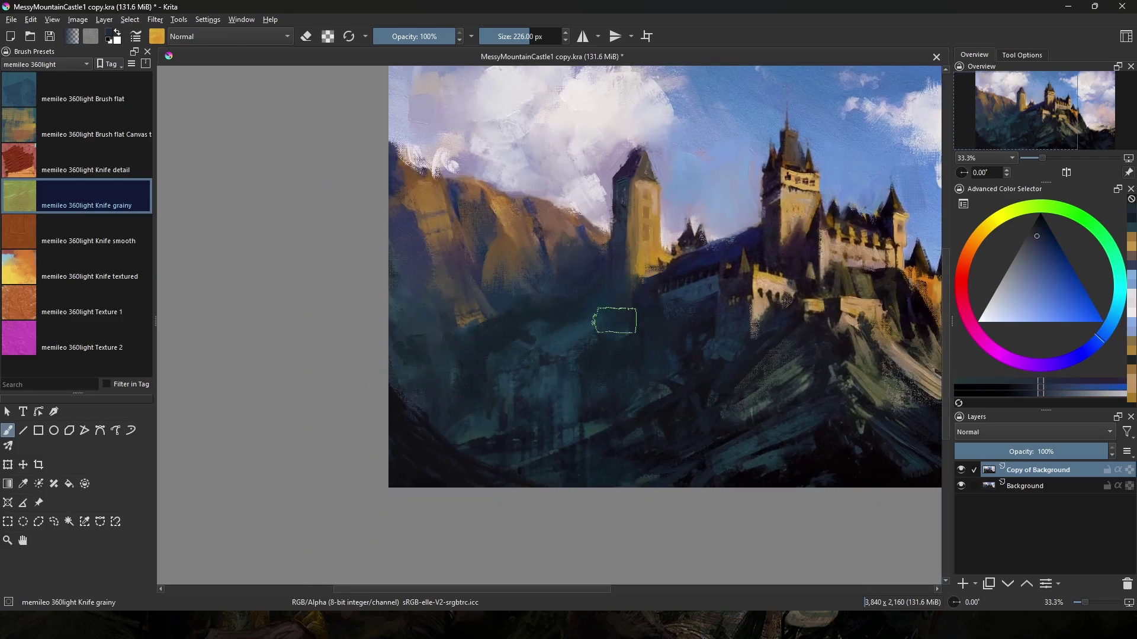
Touch up the rock and stonework at the castle's base with a sampled wall colour.
ctrl+click(844, 299)
drag(837, 284, 654, 352)
drag(786, 322, 596, 288)
drag(639, 358, 576, 362)
Cover the horizon right of the cliff with sampled beige and pale pink cloud strokes using the Knife grainy preset.
ctrl+click(642, 348)
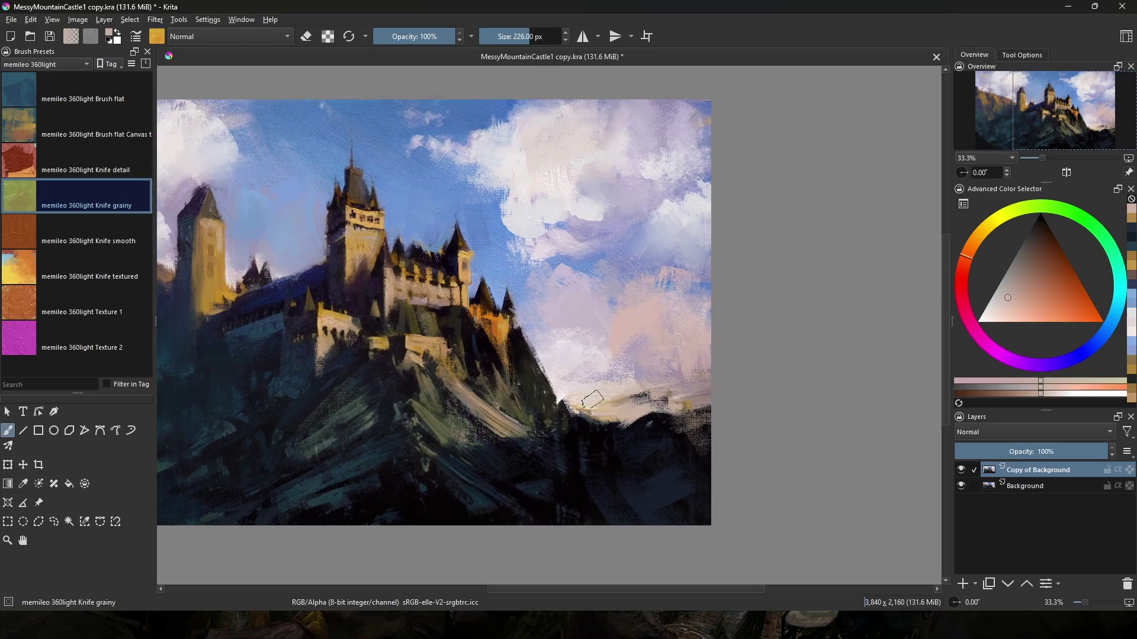
drag(592, 401, 656, 402)
mouse_move(656, 402)
mouse_down()
mouse_move(698, 410)
mouse_move(702, 434)
mouse_up()
mouse_move(699, 418)
mouse_down()
mouse_move(688, 379)
mouse_move(697, 402)
mouse_up()
ctrl+click(690, 363)
ctrl+click(598, 368)
drag(609, 403, 592, 406)
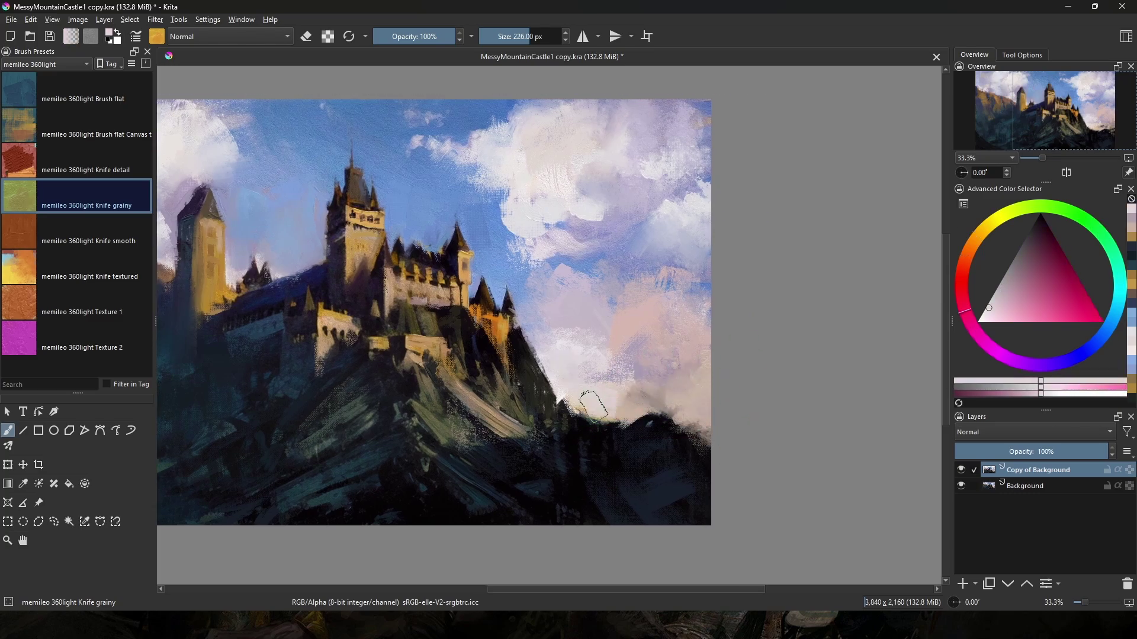
Rework the large clouds right of the castle with sampled white, pink and lavender strokes using the Knife grainy preset.
drag(576, 242, 624, 271)
ctrl+click(560, 192)
drag(568, 205, 589, 222)
ctrl+click(592, 178)
drag(583, 208, 601, 231)
ctrl+click(747, 167)
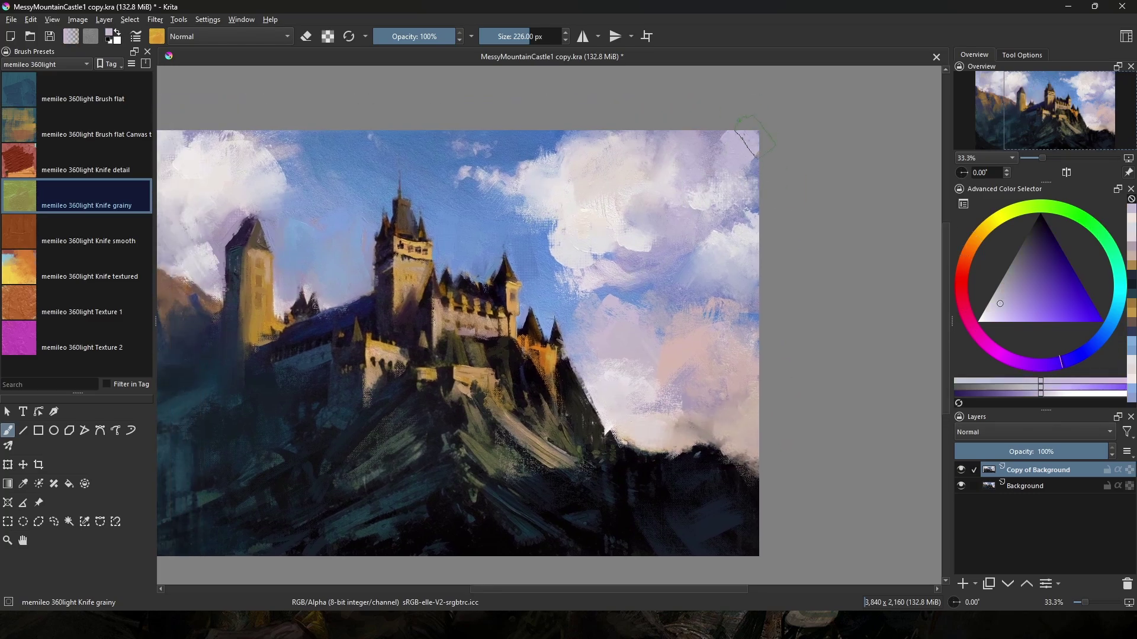
drag(734, 214, 713, 228)
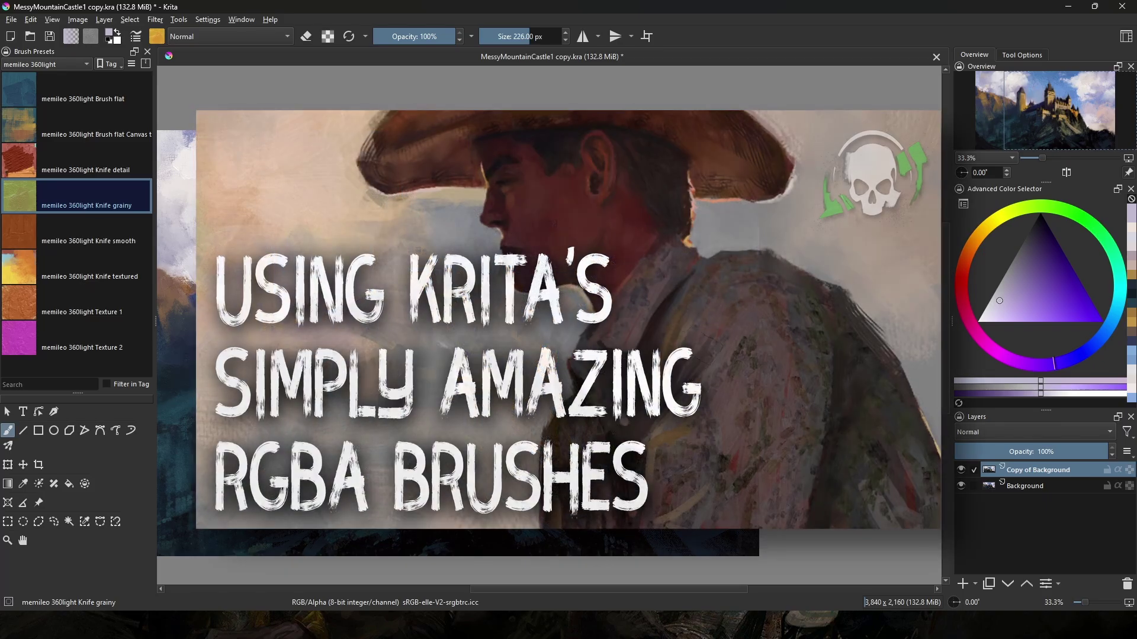
Paint a sampled dark stroke on the cliff edge below the castle with the Brush flat Canvas texture preset, and reduce the brush size to 68 px.
click(77, 126)
ctrl+click(583, 415)
drag(583, 415, 598, 415)
key([)
key([)
key([)
key([)
key([)
key([)
key([)
key([)
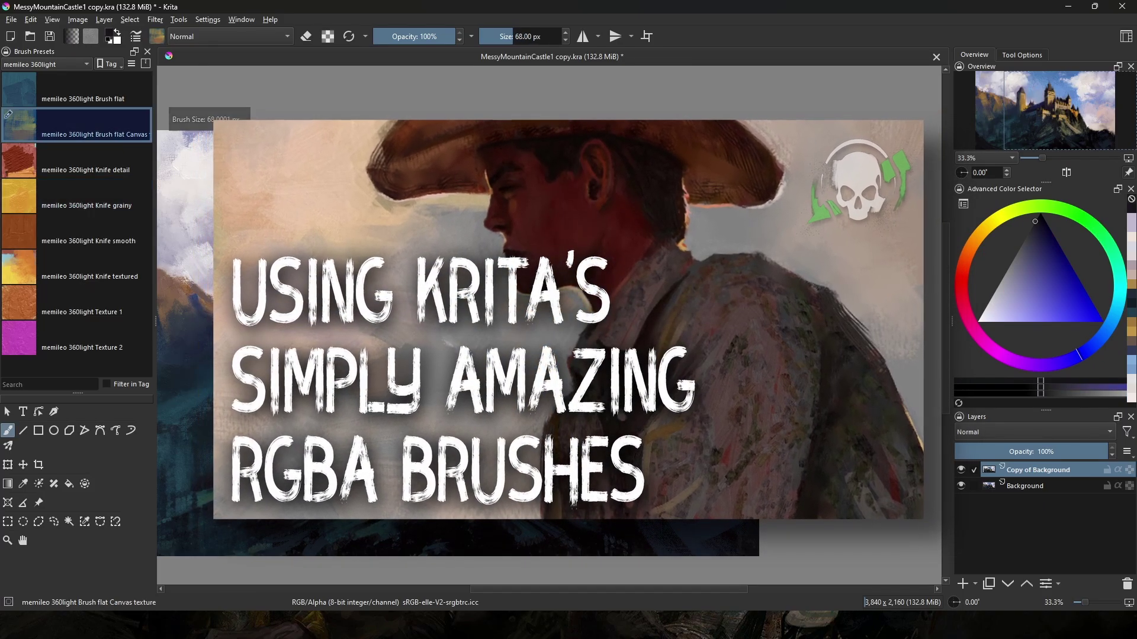
Rework the walls and roofline of the castle wing right of the main tower with sampled beige, ochre, dark and sky-blue strokes.
ctrl+click(462, 278)
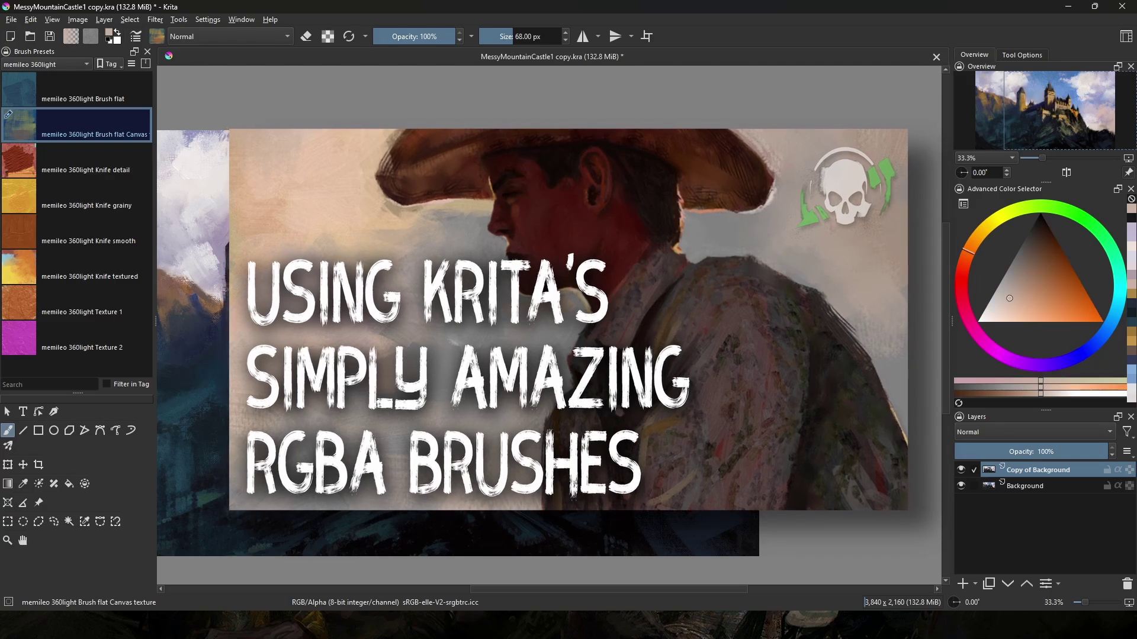
ctrl+click(462, 278)
ctrl+click(462, 278)
ctrl+click(461, 278)
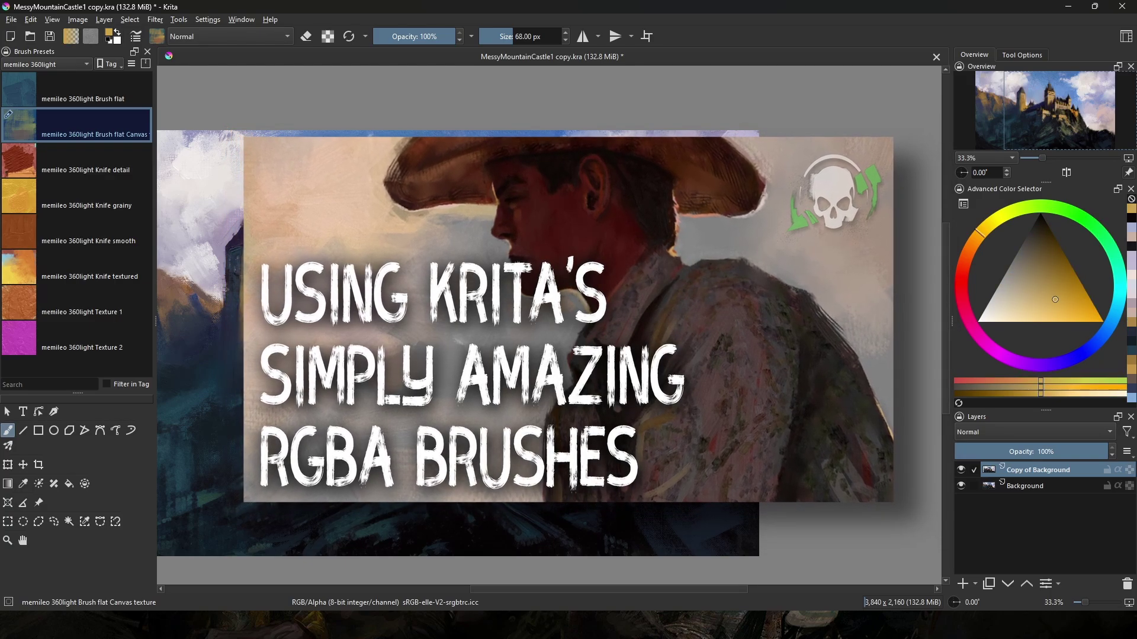
ctrl+click(462, 296)
ctrl+click(462, 296)
ctrl+click(462, 296)
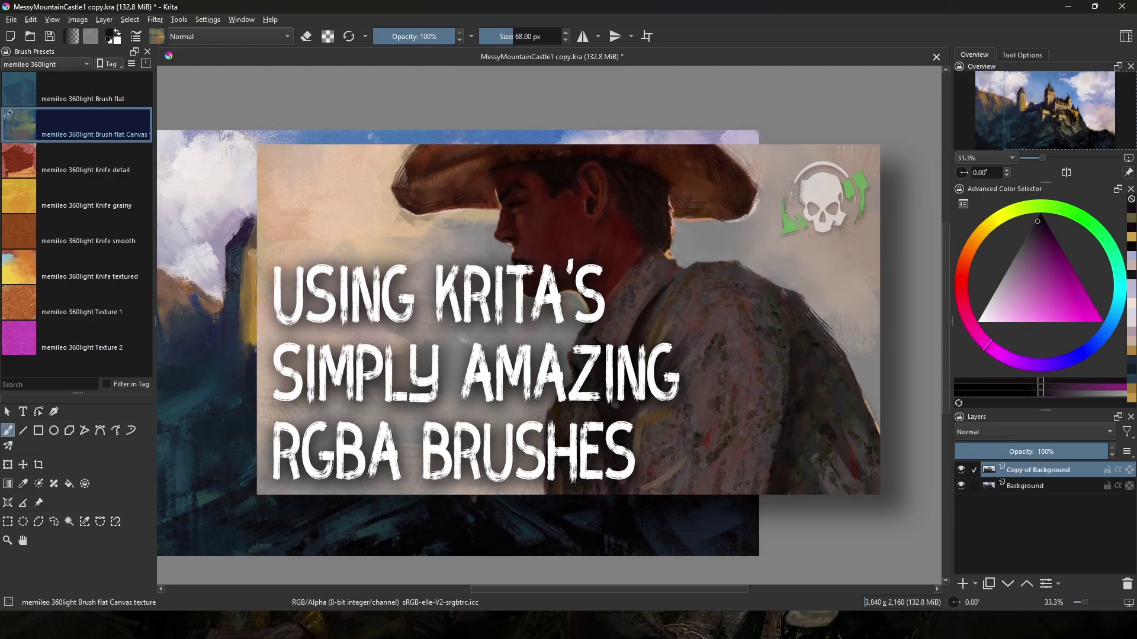
ctrl+click(420, 349)
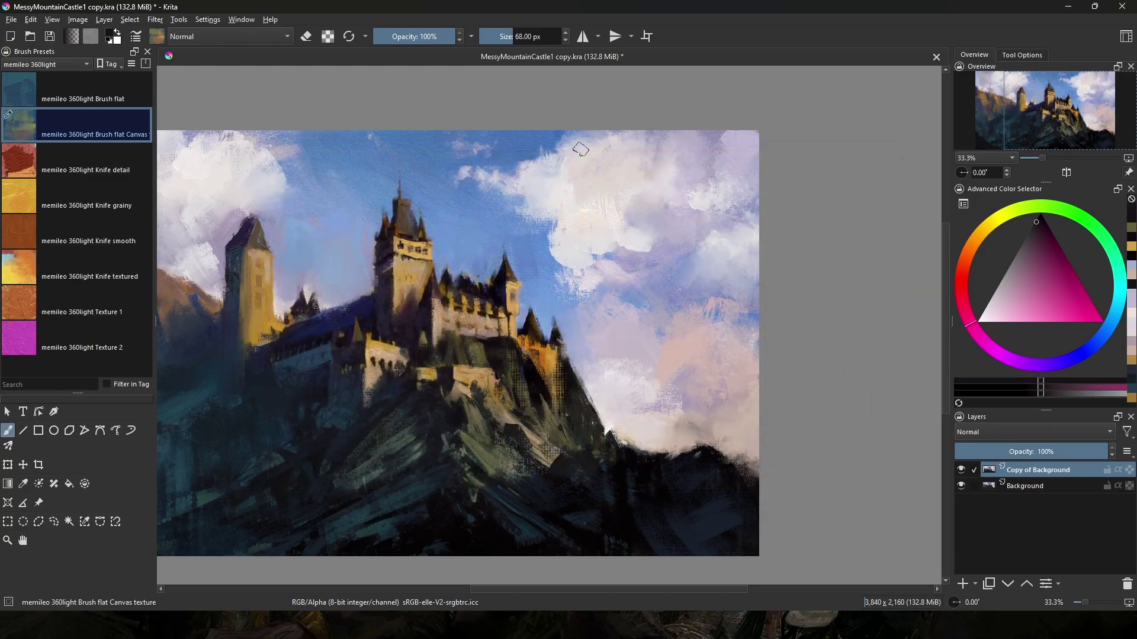
ctrl+click(464, 282)
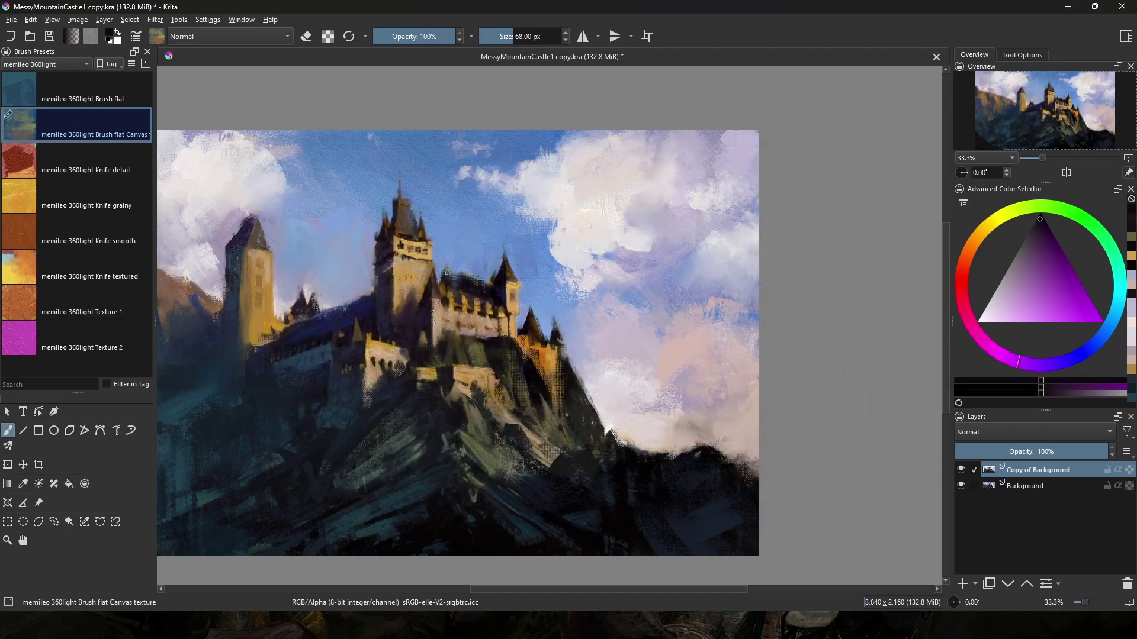
ctrl+click(450, 272)
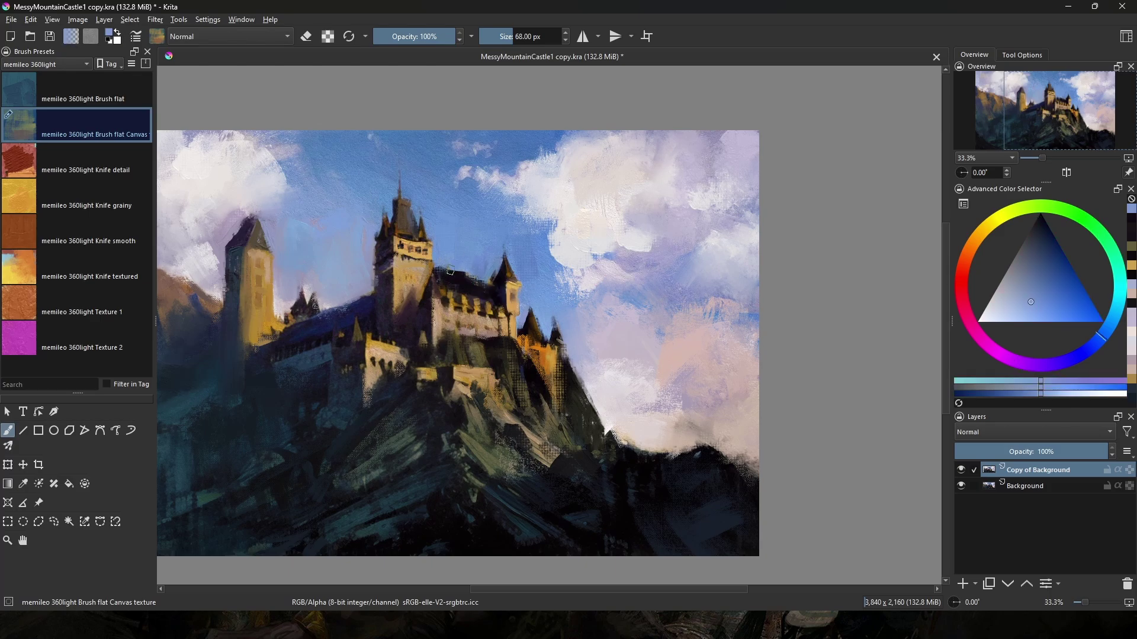
Paint a brown roof on the castle's front building with sampled tan and dark colours, switching to the Knife detail preset at 35 px.
ctrl+click(404, 308)
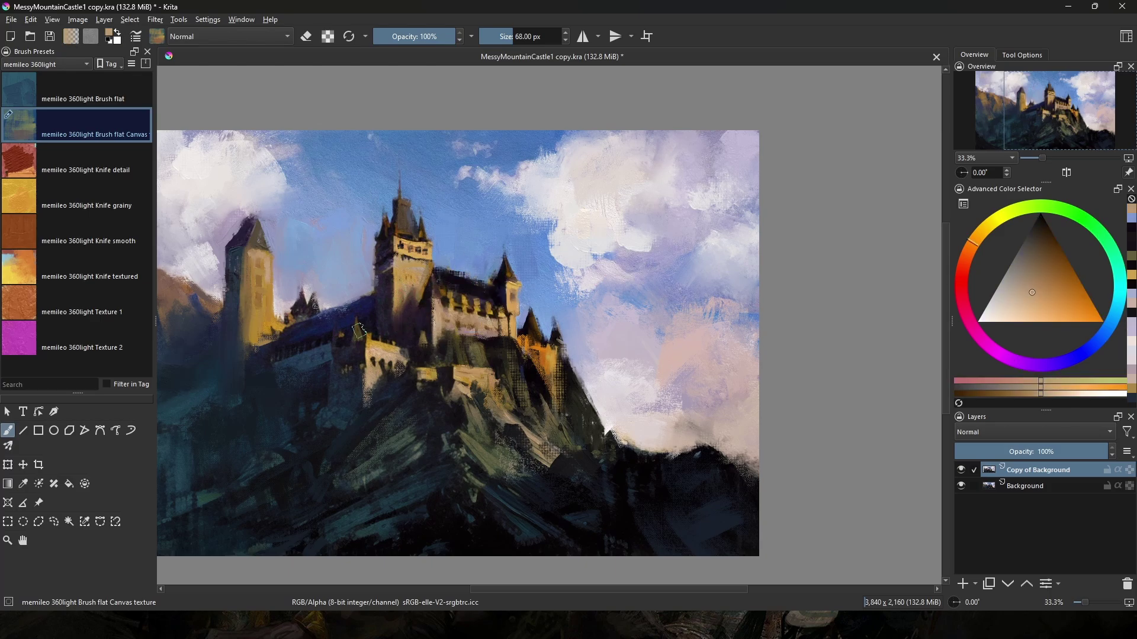
ctrl+click(355, 325)
ctrl+click(362, 337)
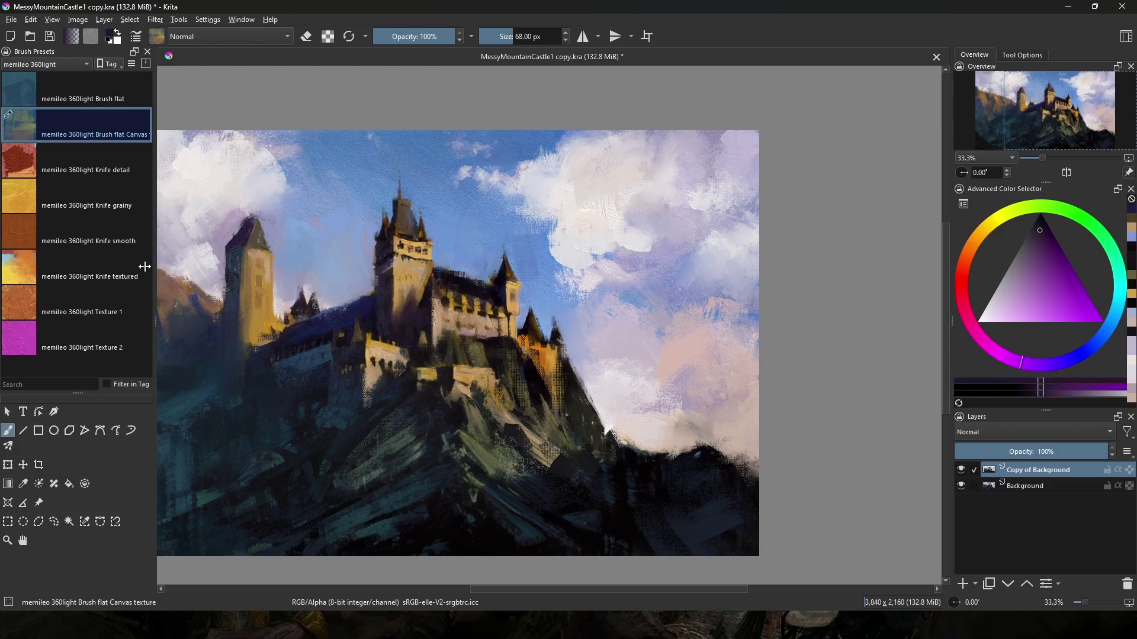
key(period)
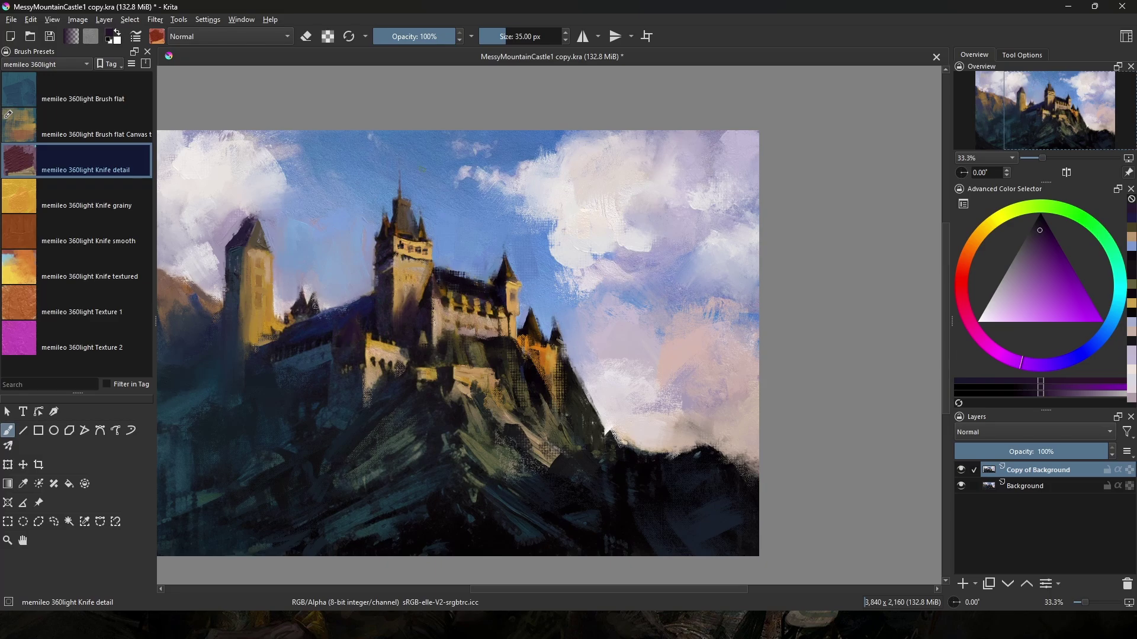
ctrl+click(421, 223)
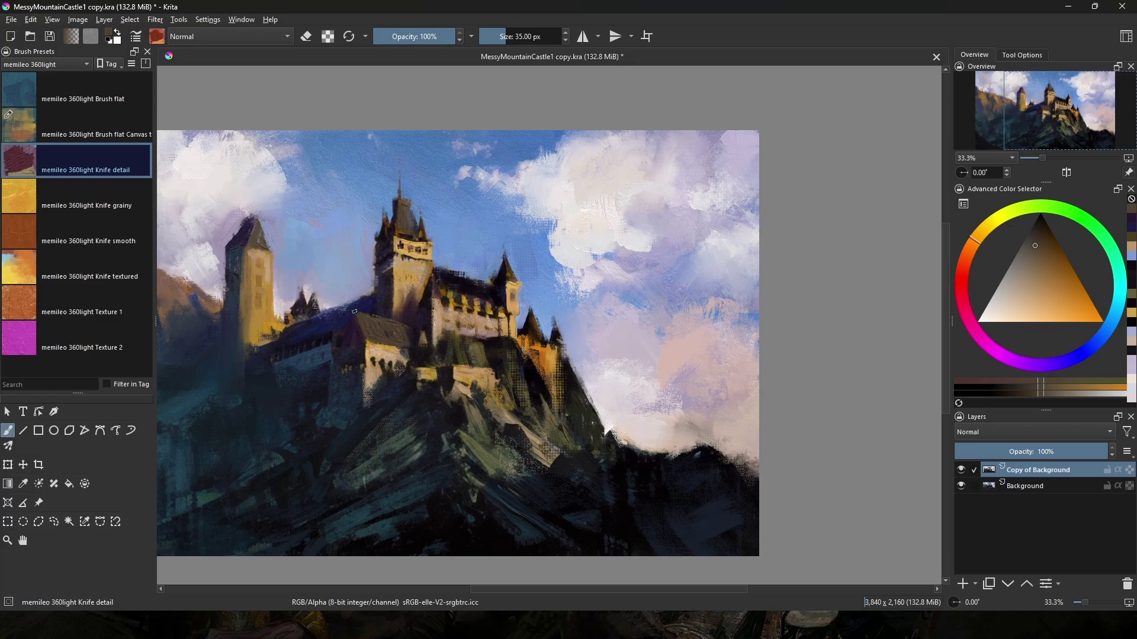
Refine the long wing's roof with sampled brown and dark strokes, and clean its edge and turret with sampled sky blue.
ctrl+click(452, 290)
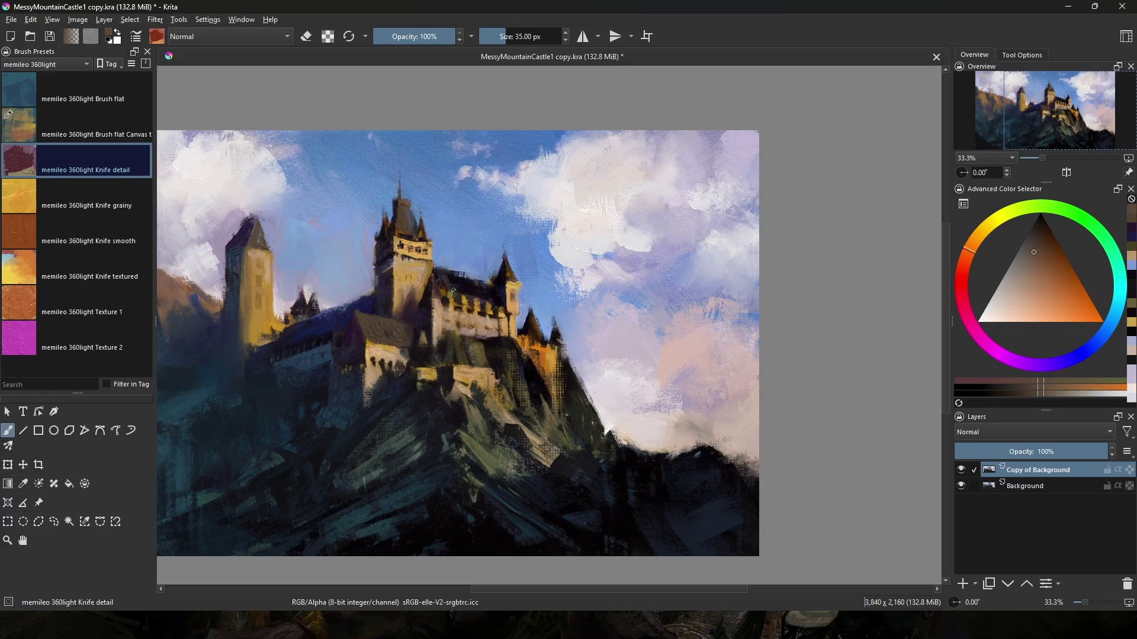
ctrl+click(494, 299)
ctrl+click(493, 286)
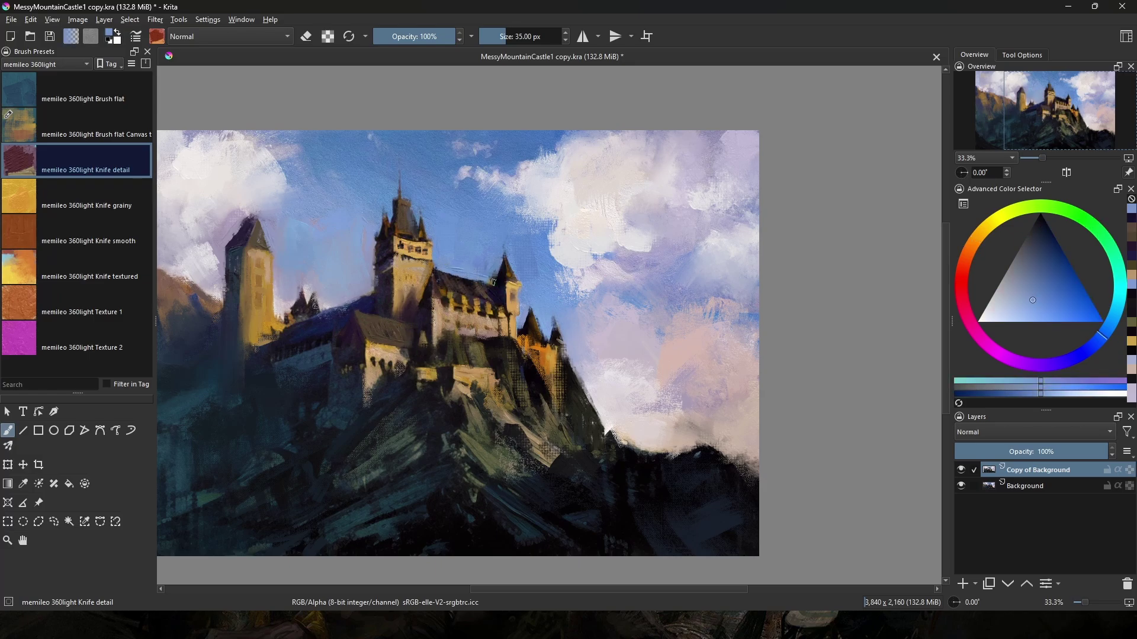
ctrl+click(541, 249)
ctrl+click(553, 251)
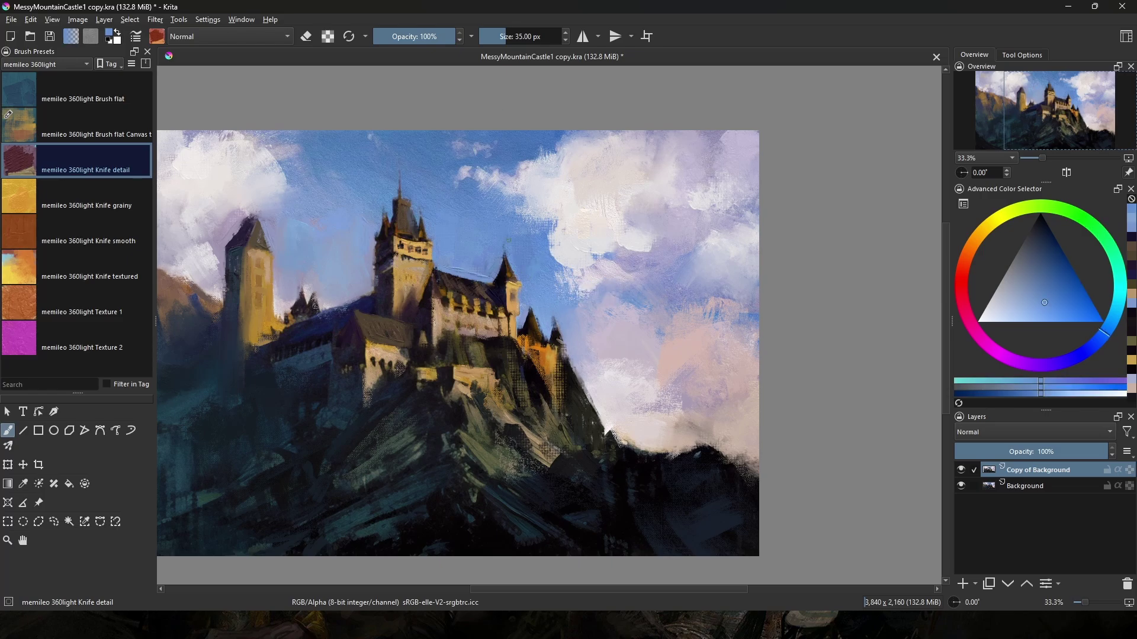
ctrl+click(507, 235)
Repaint the leftmost tower's roof in sampled browns, dark purple and lavender, extending it into a taller pointed spire.
ctrl+click(260, 235)
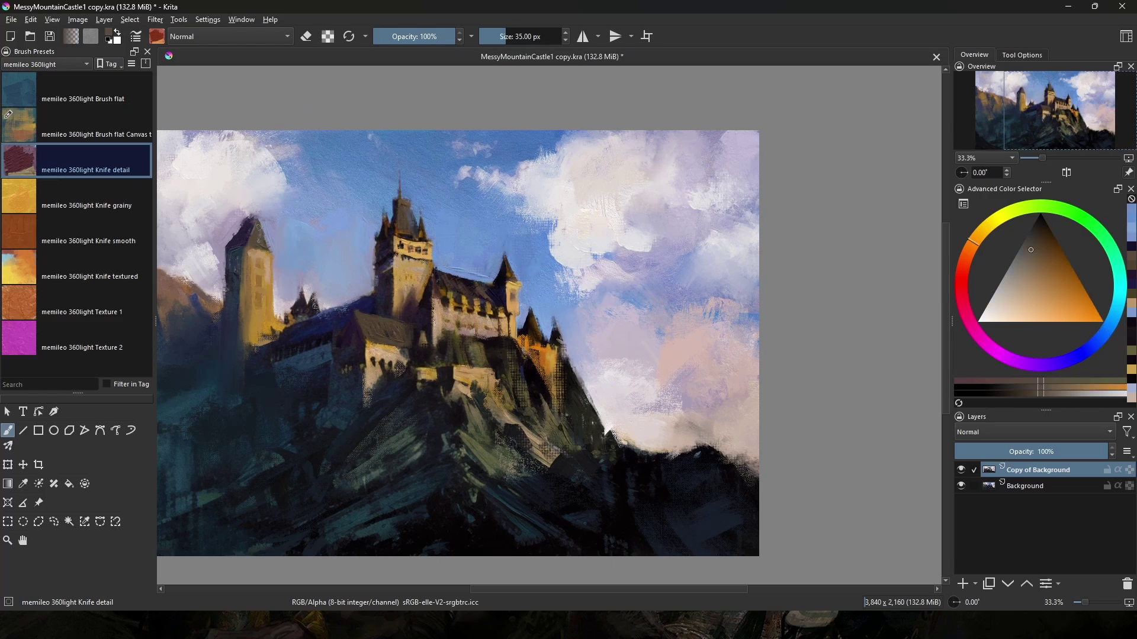
drag(253, 223, 247, 248)
ctrl+click(224, 271)
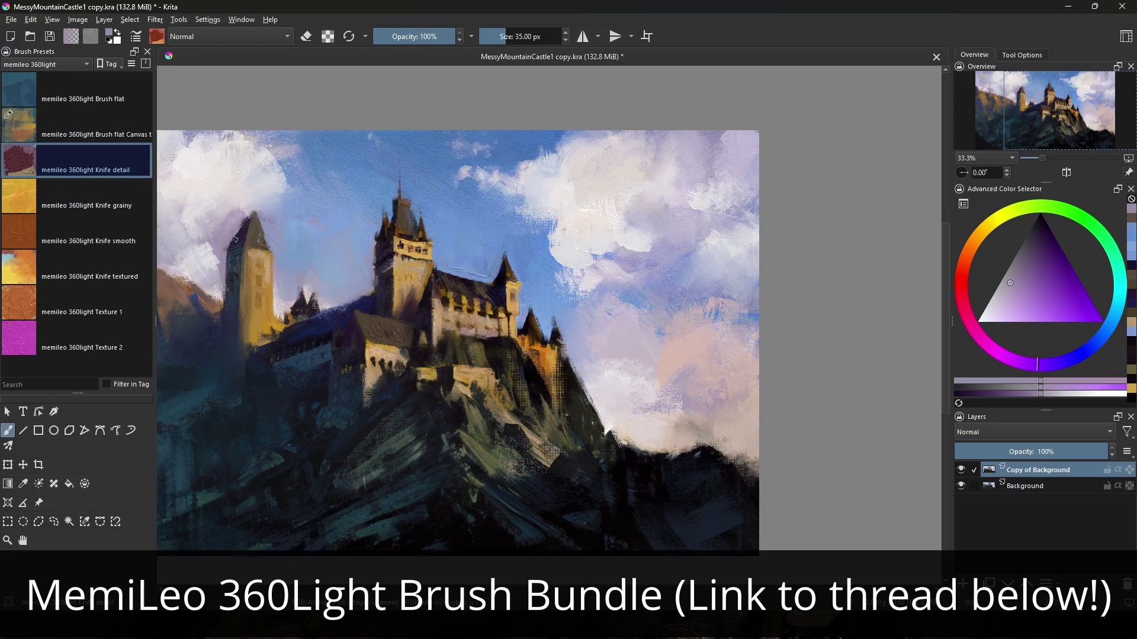
ctrl+click(244, 219)
ctrl+click(249, 215)
ctrl+click(253, 208)
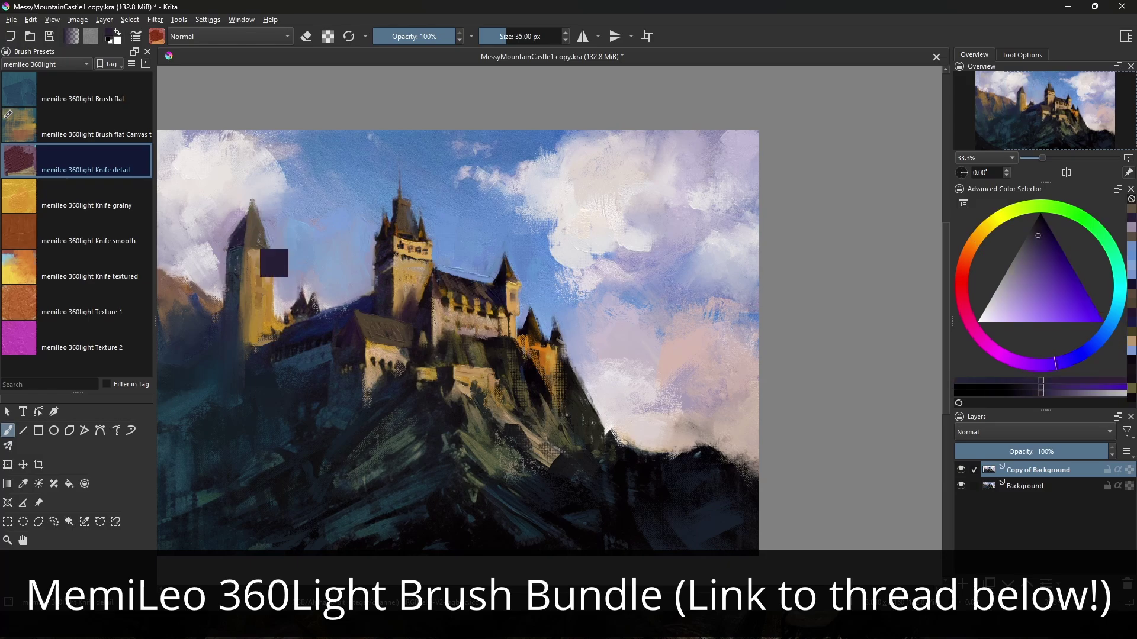
ctrl+click(243, 218)
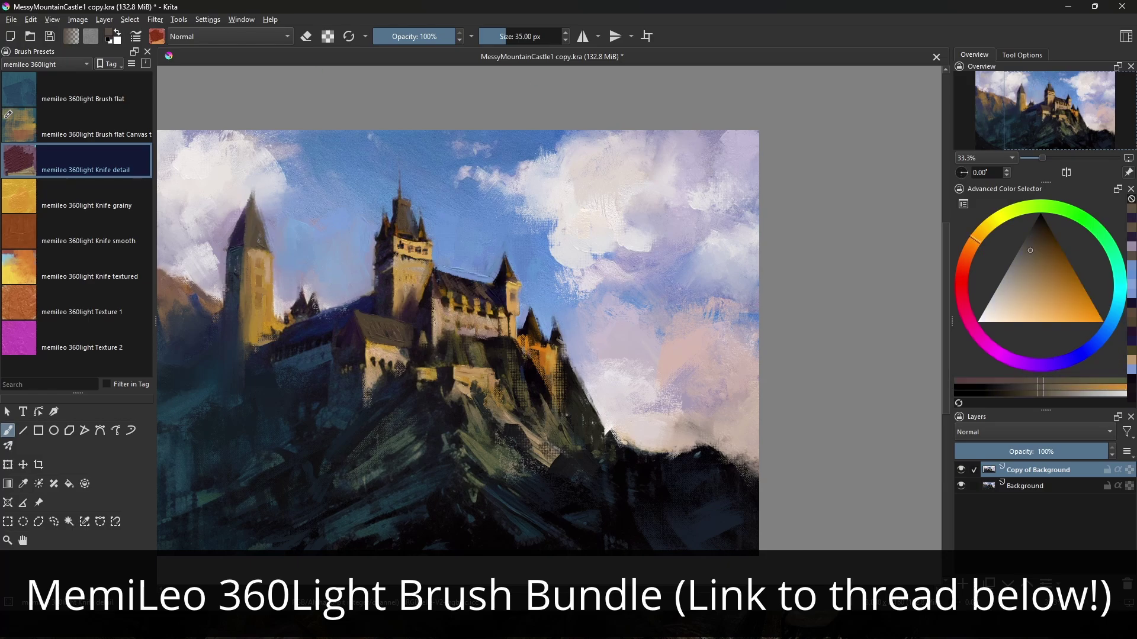
Flatten the leftmost tower's roof by painting sampled cloud and sky colours over the tip, and restate its edge in dark brown.
ctrl+click(248, 203)
ctrl+click(262, 190)
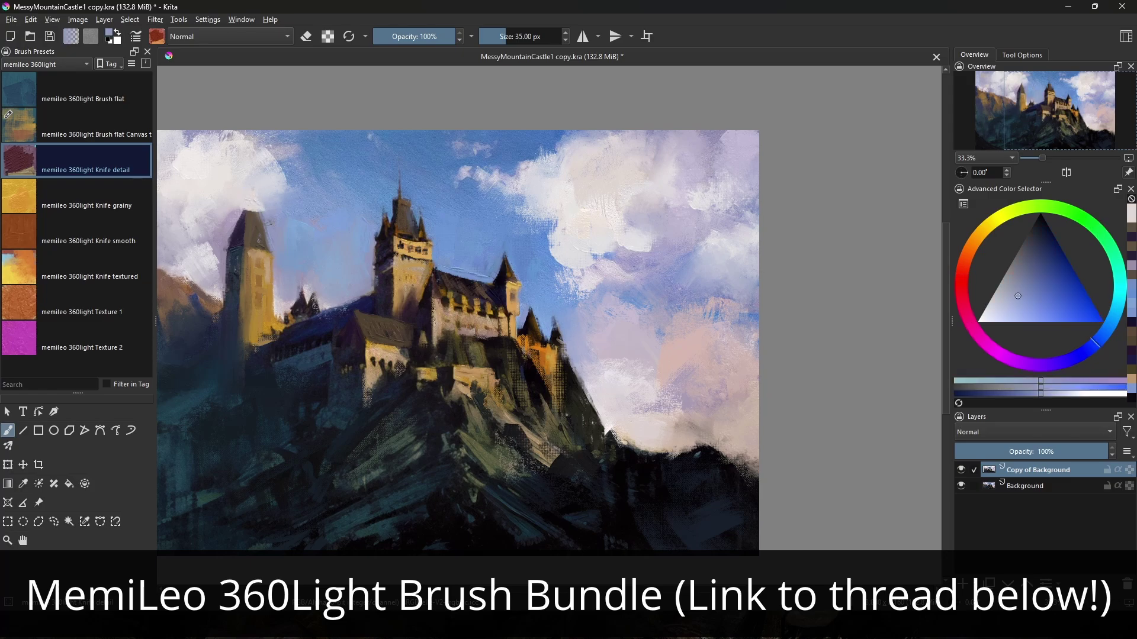
ctrl+click(265, 192)
ctrl+click(269, 195)
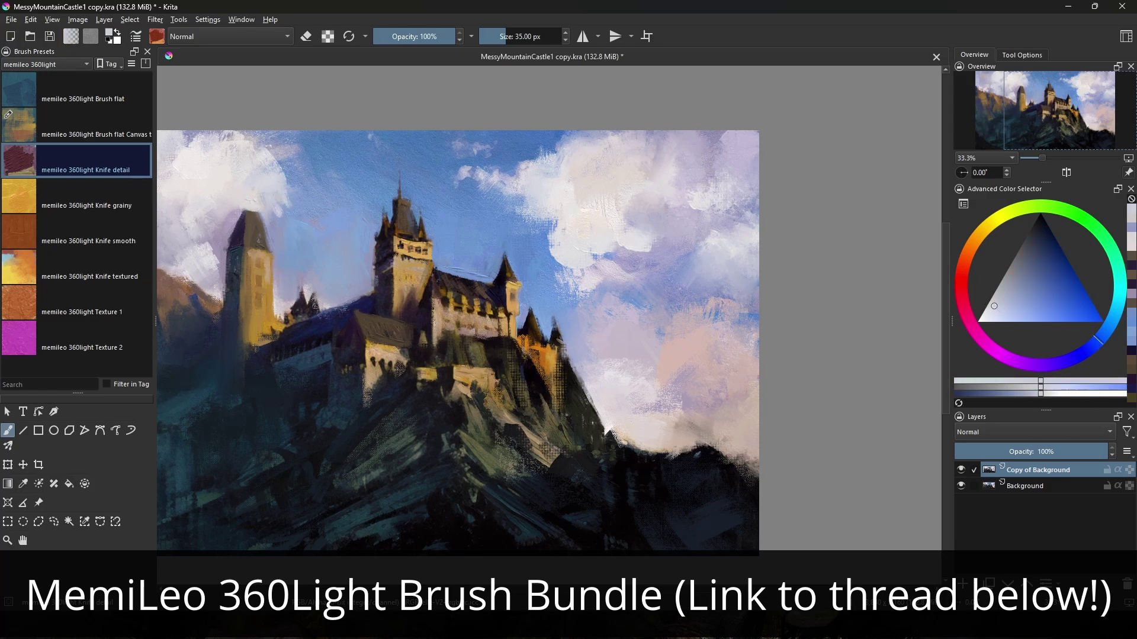
ctrl+click(257, 210)
ctrl+click(239, 220)
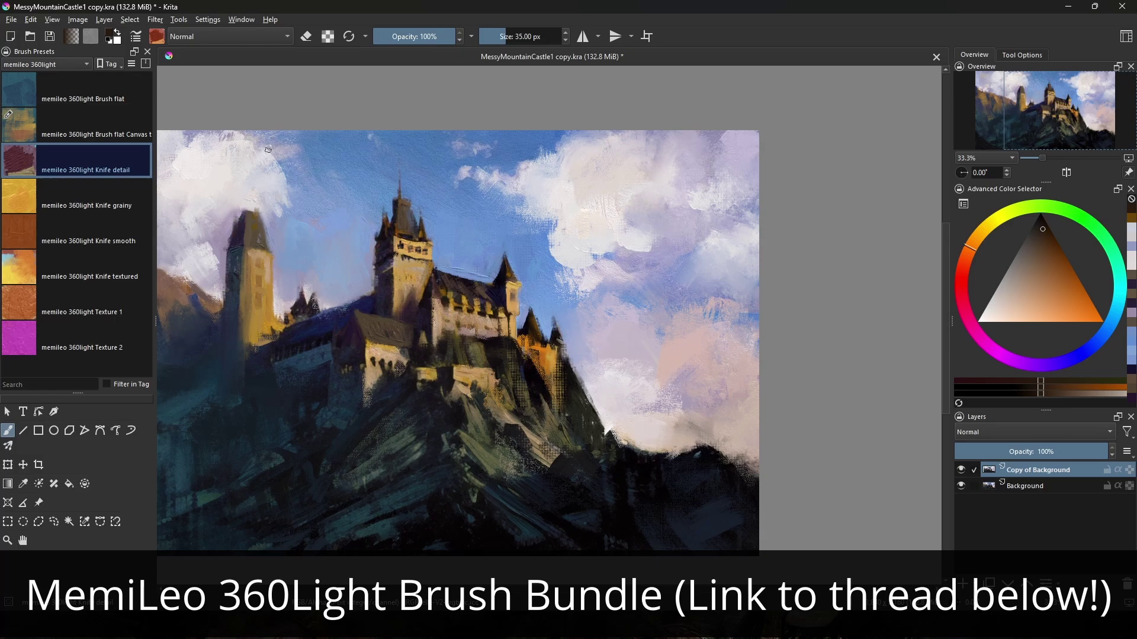
Touch up the main tower and the long wing with sampled sky blue, dark and ochre detail strokes.
ctrl+click(373, 249)
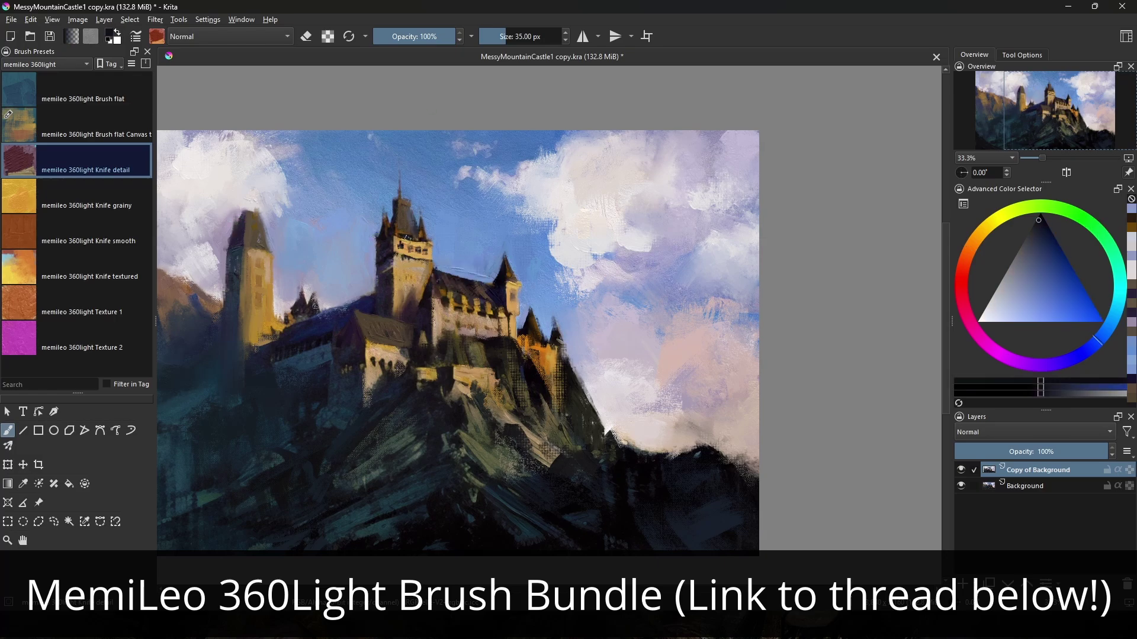
ctrl+click(413, 265)
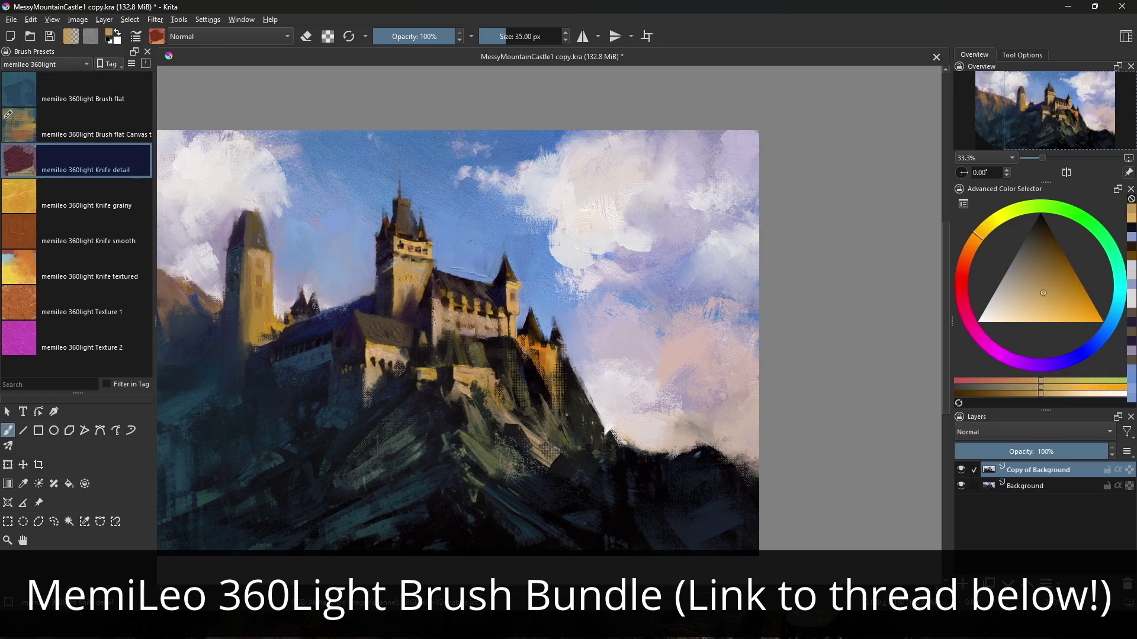
ctrl+click(486, 288)
ctrl+click(507, 276)
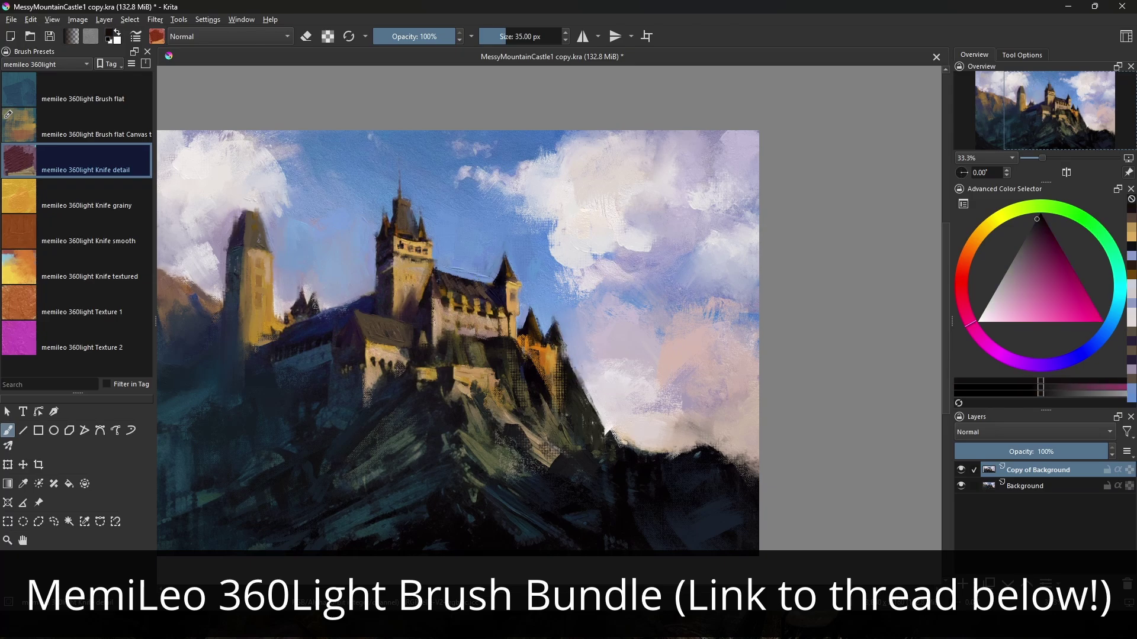
Define the small turrets at the castle's right end with sampled dark roof strokes and sunlit orange wall strokes.
ctrl+click(555, 352)
drag(562, 338, 563, 352)
ctrl+click(561, 350)
ctrl+click(558, 345)
ctrl+click(556, 356)
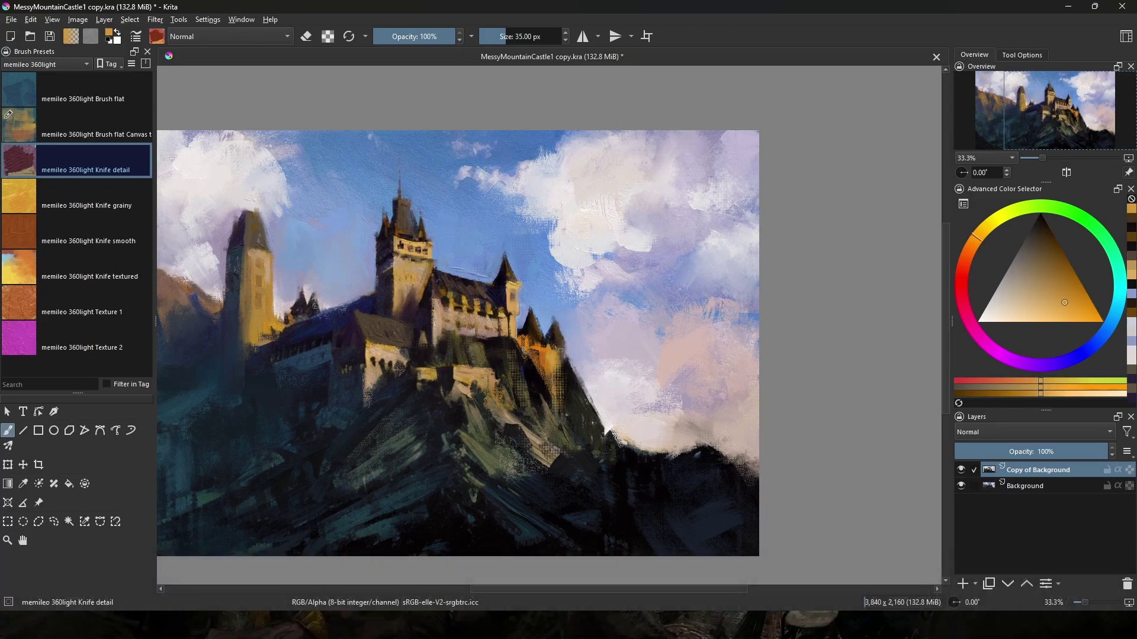
ctrl+click(572, 363)
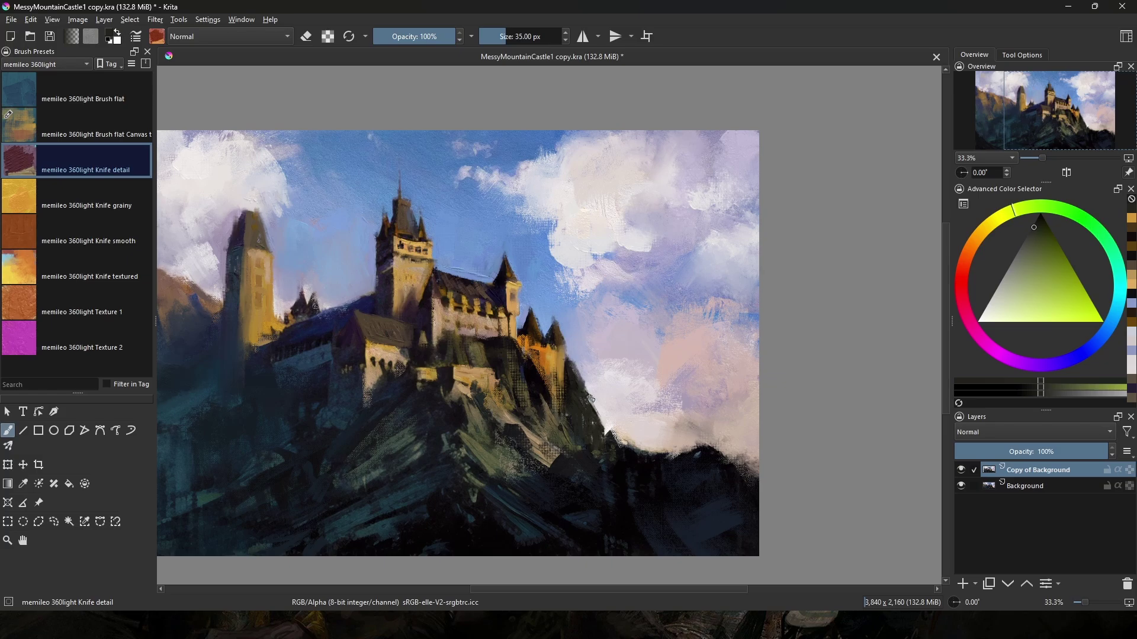
Add small dark windows to the sunlit lower wall, and touch up the nearby rock and right turrets with sampled dark and ochre tones.
ctrl+click(527, 363)
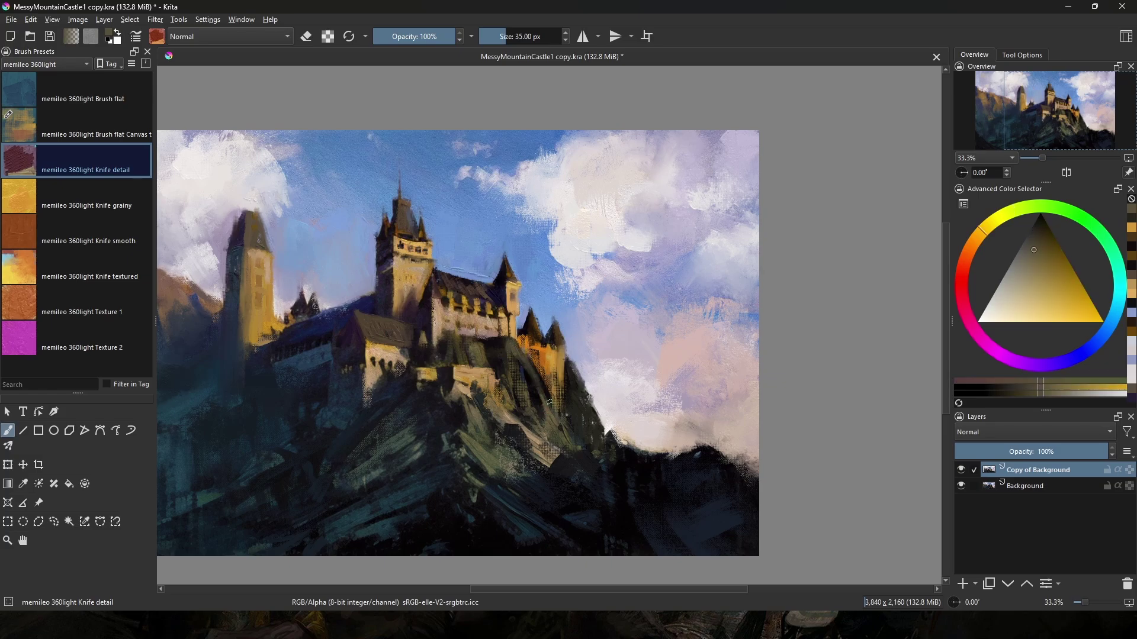
ctrl+click(549, 402)
ctrl+click(471, 376)
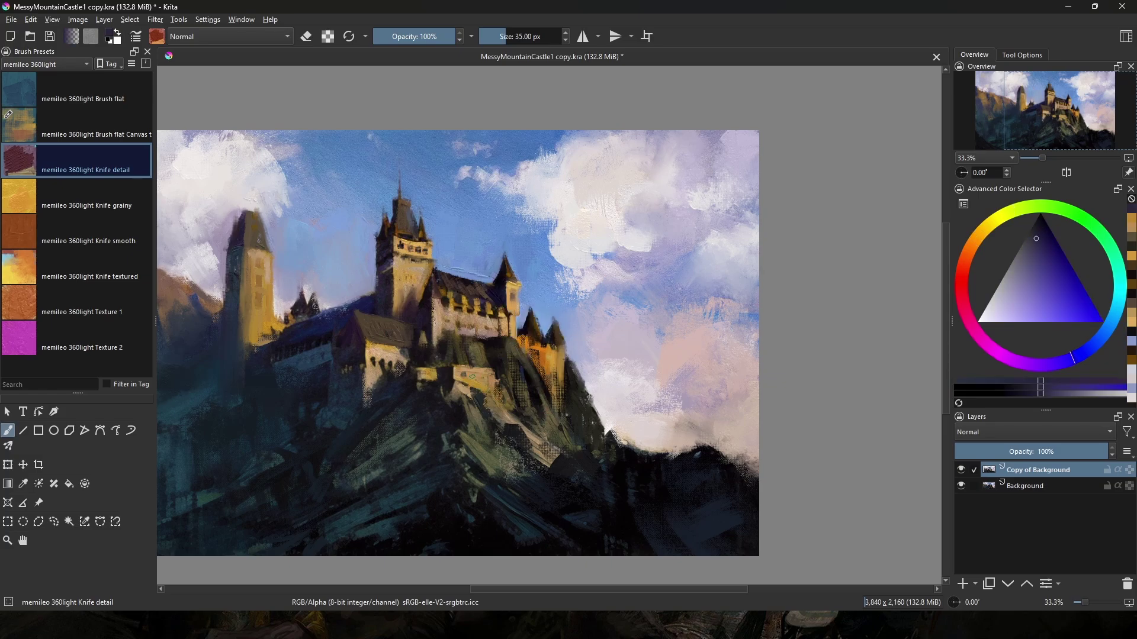
ctrl+click(534, 330)
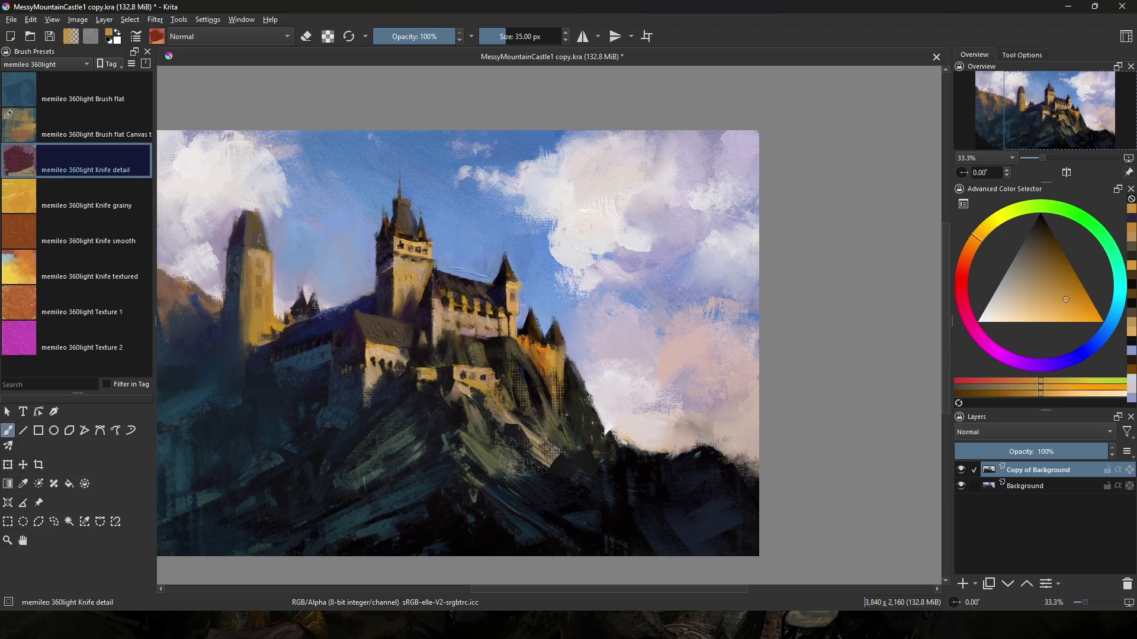
ctrl+click(536, 342)
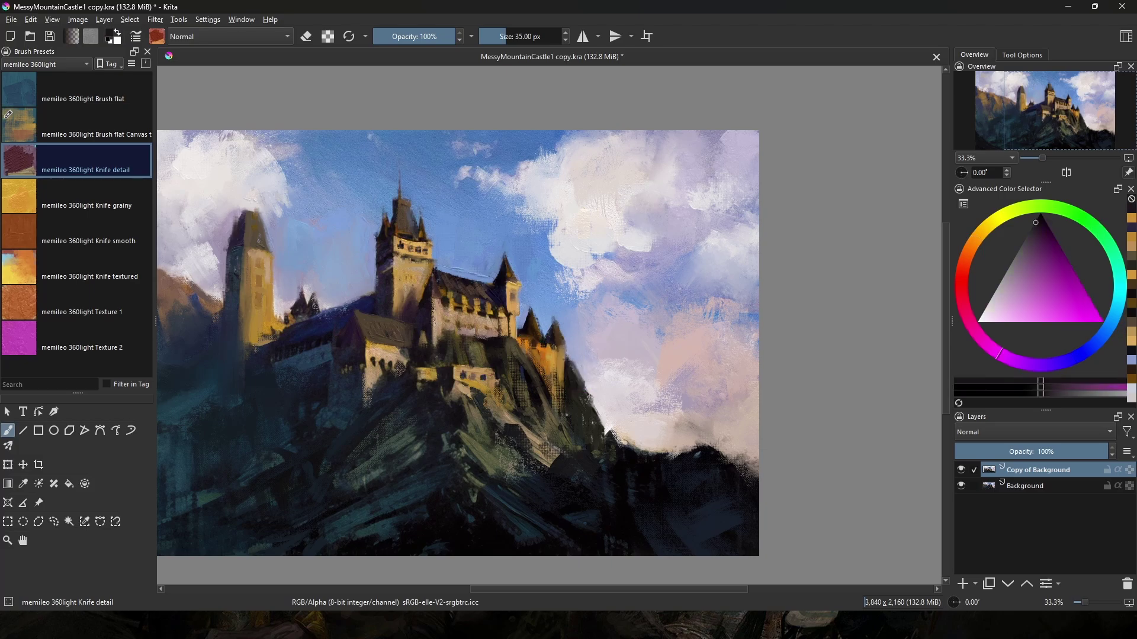
Refine the silhouette of the cliff edge and right-hand ridge with sampled dark and light cloud colours.
ctrl+click(629, 450)
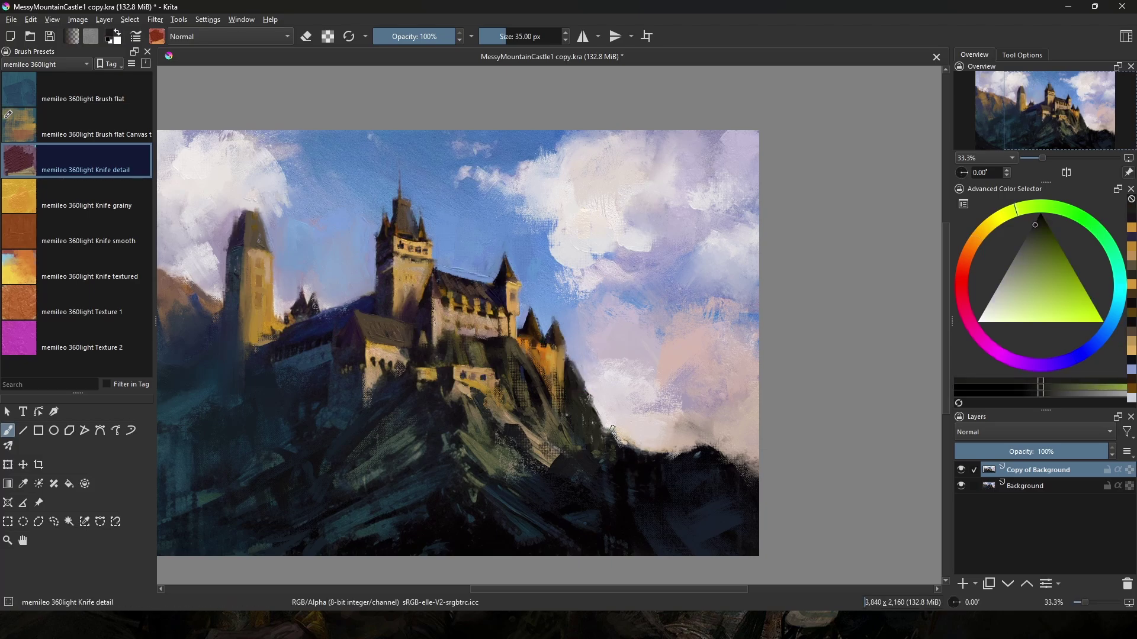
ctrl+click(707, 451)
ctrl+click(705, 459)
Paint a dark foreground slope in the lower-left corner of the landscape with sampled near-black shadow colours.
drag(413, 435, 693, 328)
ctrl+click(310, 381)
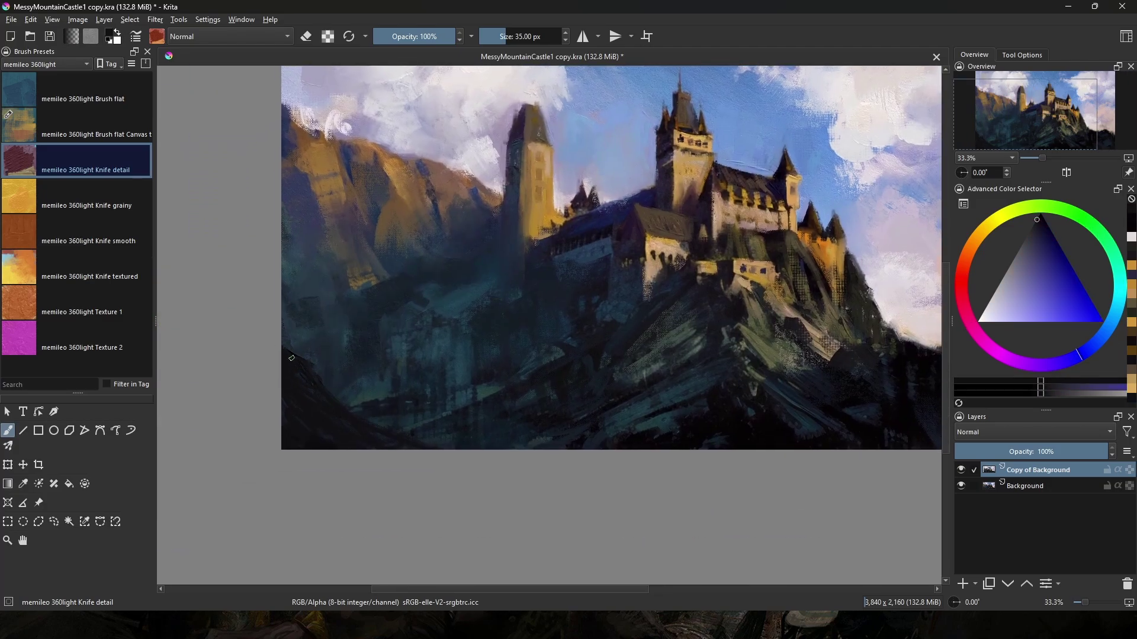
ctrl+click(362, 366)
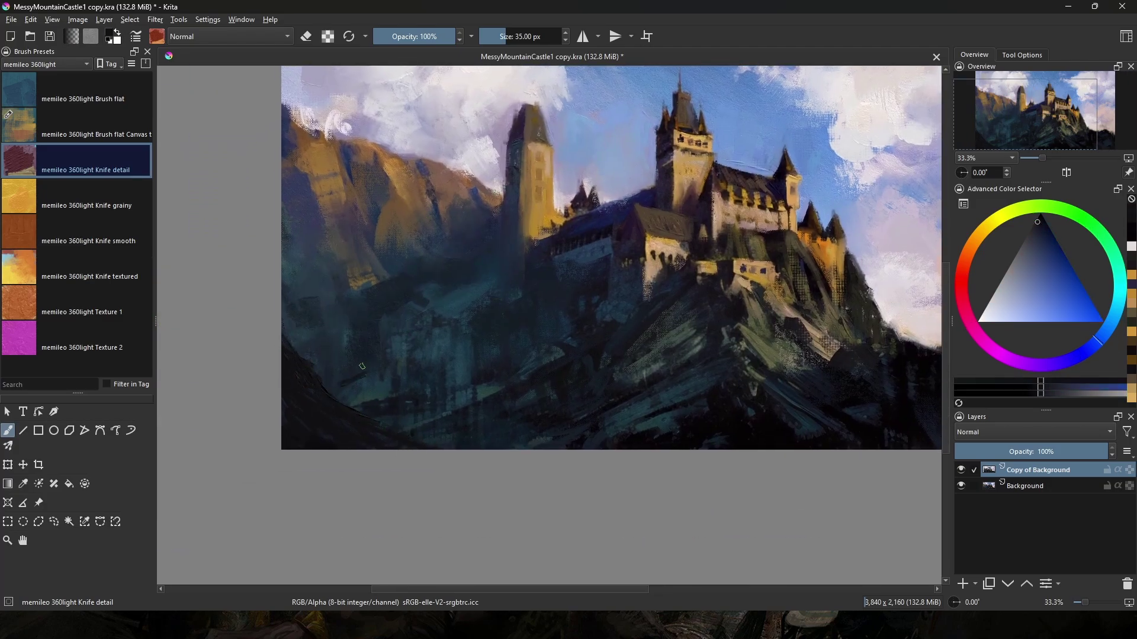
Blend the shadowed valley below the left tower and the mountain behind it with memileo 360light Brush flat at 130 px, sampling nearby dark-blue and ochre colours.
key(slash)
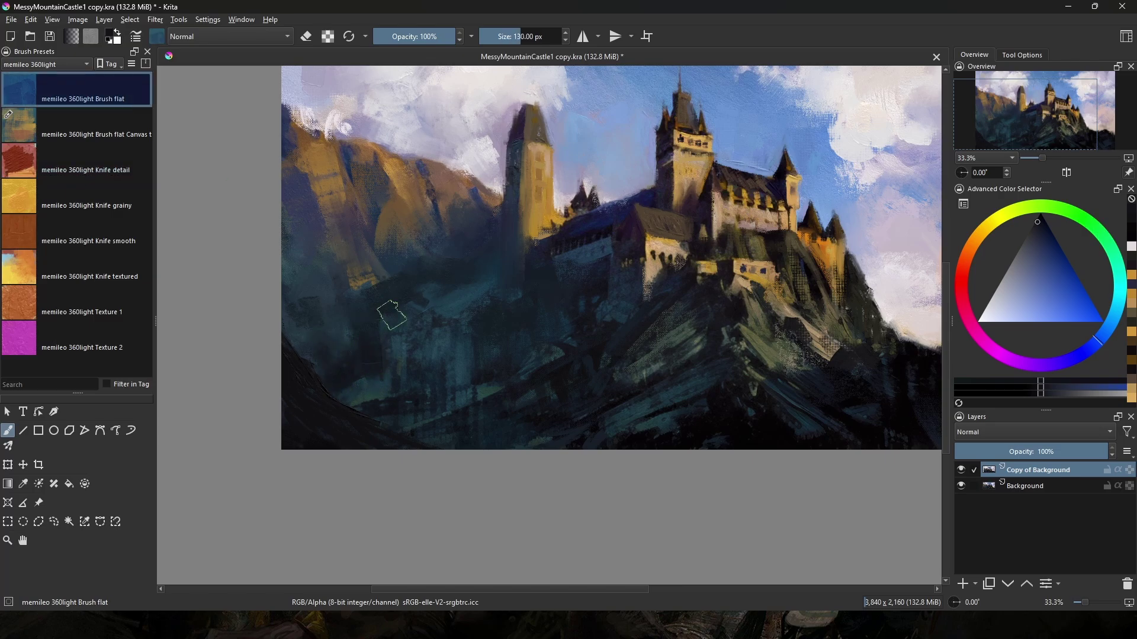
mouse_move(423, 307)
mouse_down()
mouse_move(483, 272)
mouse_move(506, 228)
mouse_up()
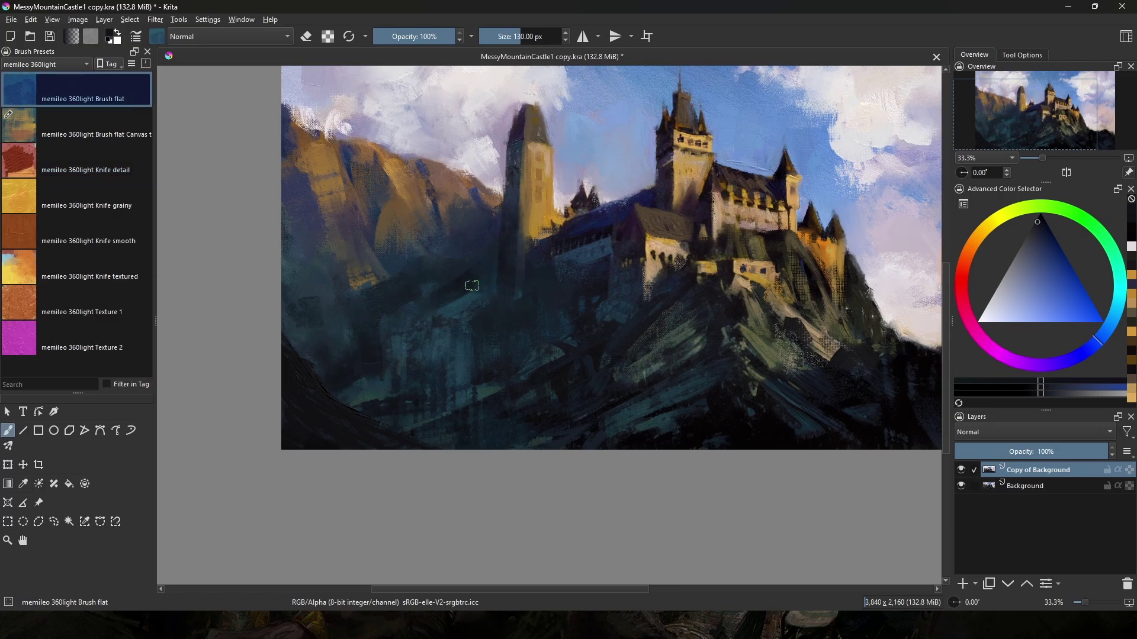
ctrl+click(375, 383)
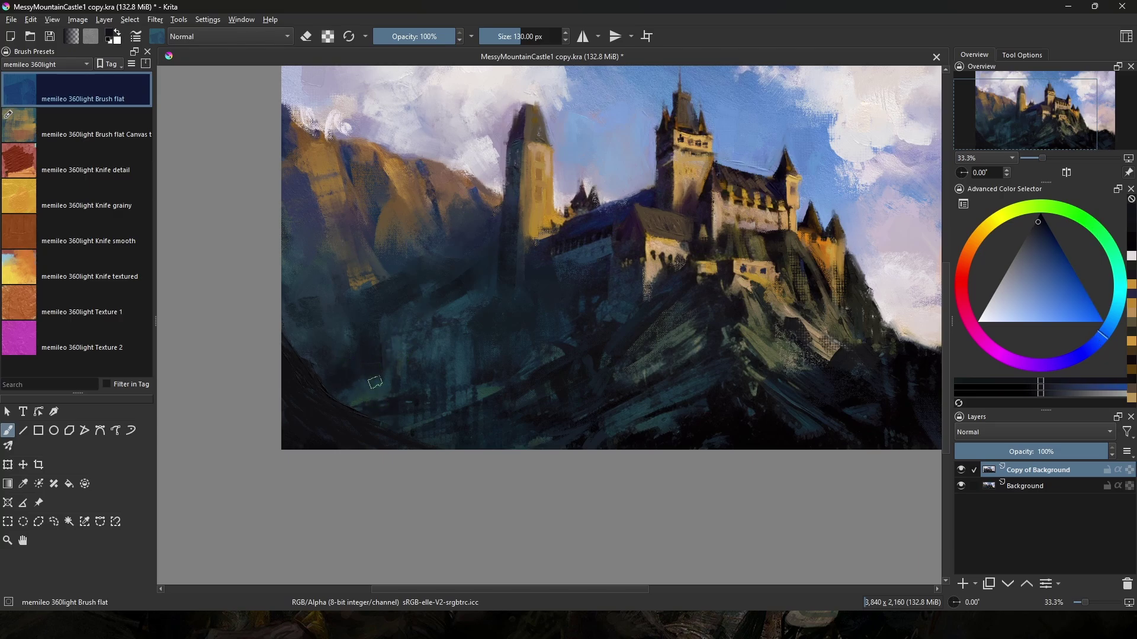
ctrl+click(439, 163)
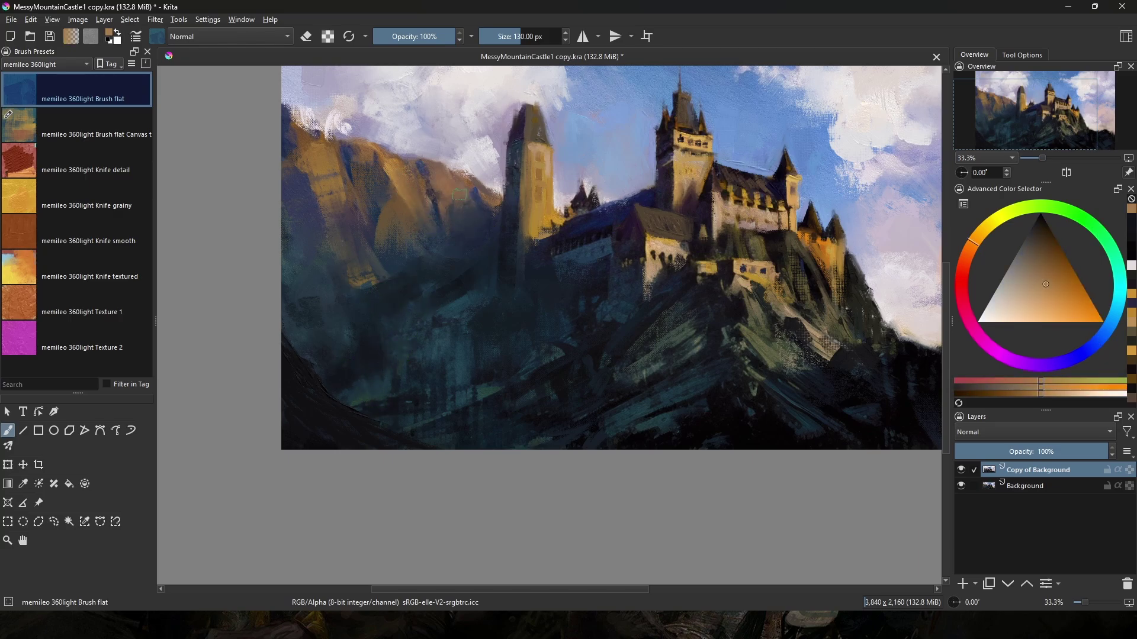
ctrl+click(464, 206)
drag(563, 235, 601, 339)
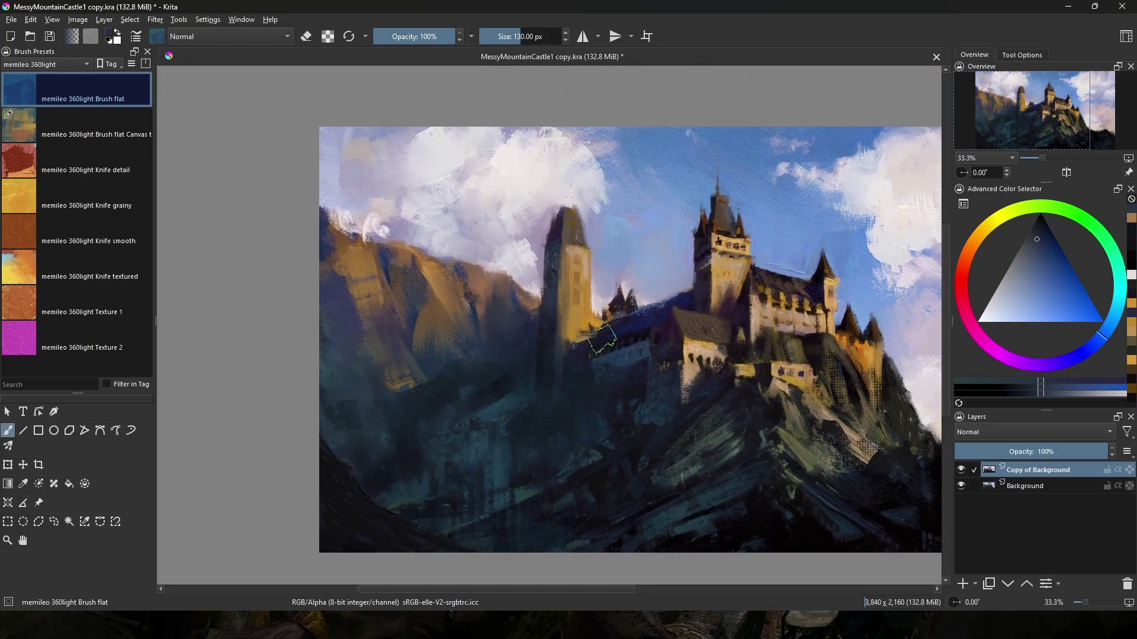
ctrl+click(424, 317)
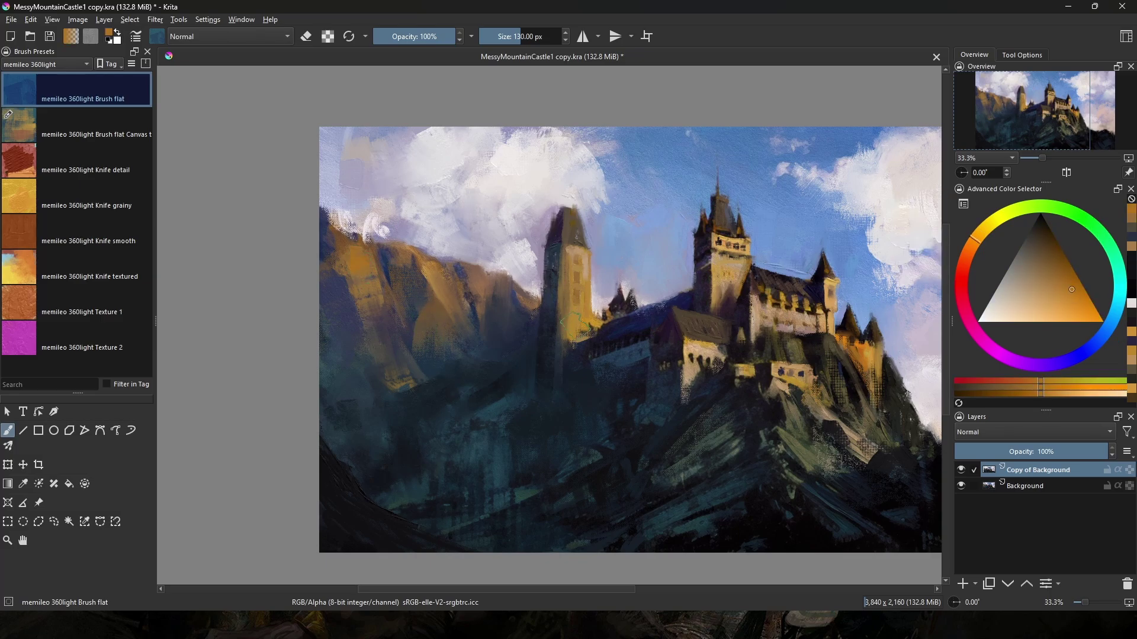
Paint the left tower's upper windows and shadow edge with memileo 360light Knife detail at about 37 px, using sampled dark and grey-violet colours.
click(123, 174)
ctrl+click(555, 257)
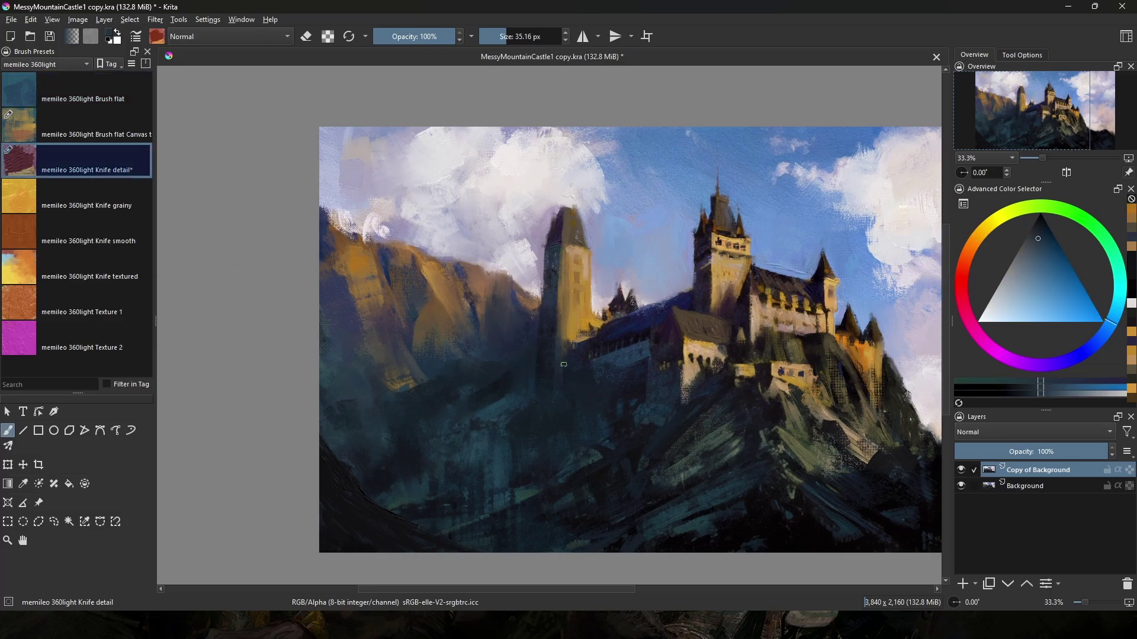
drag(562, 247, 561, 274)
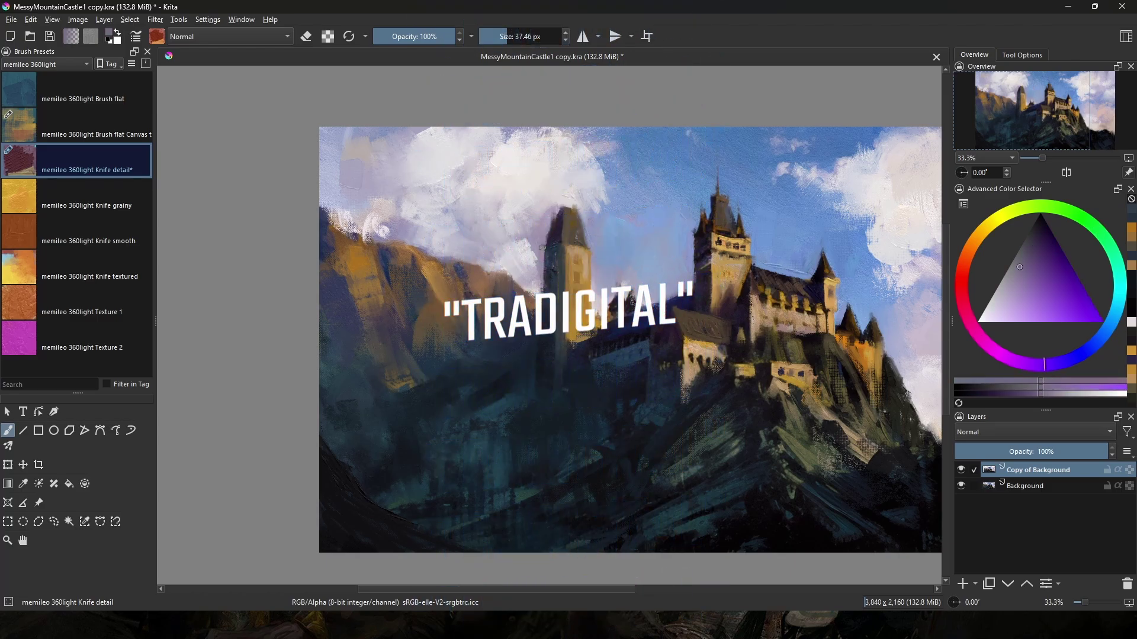
ctrl+click(537, 367)
ctrl+click(554, 266)
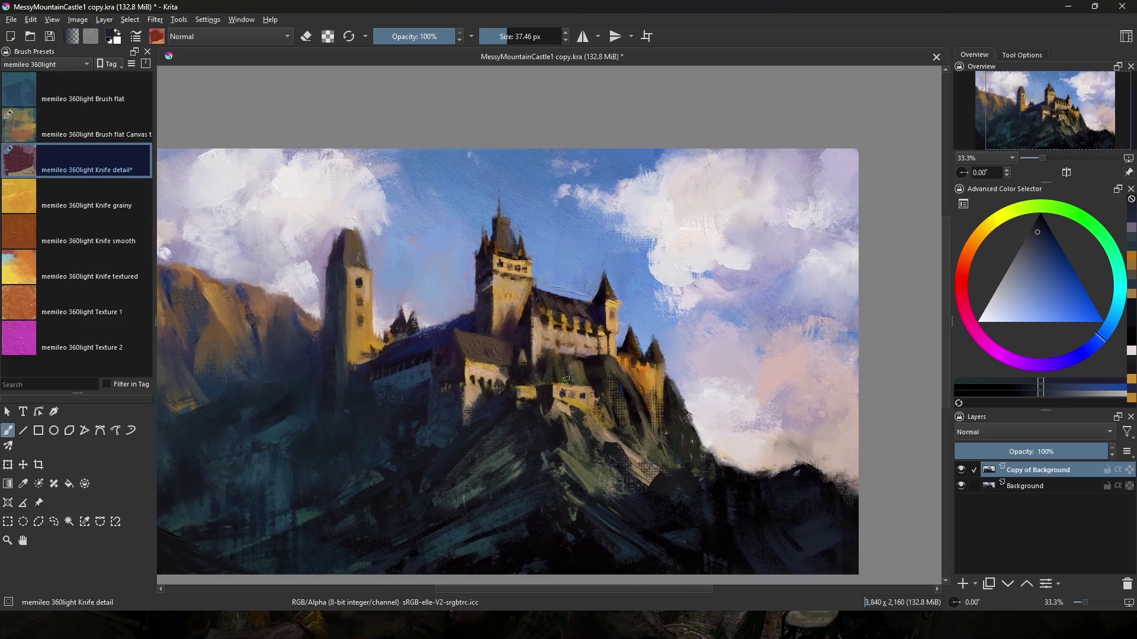
Touch up the castle's right wing, its sky edge and the long side roof with sampled tan, dark-brown and blue tones.
ctrl+click(565, 355)
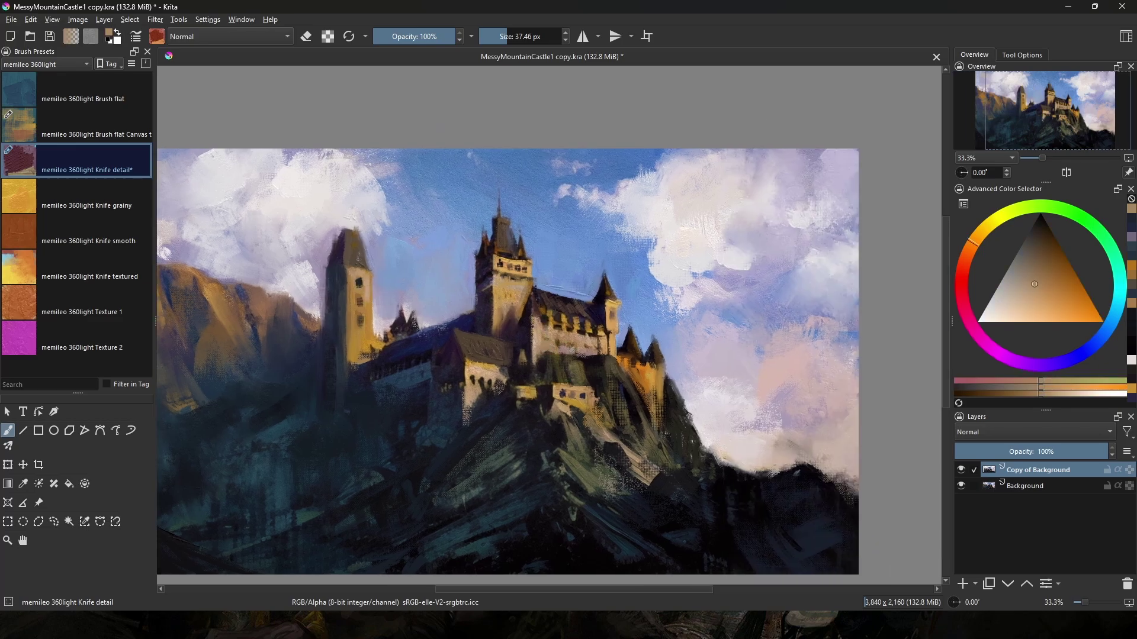
ctrl+click(570, 345)
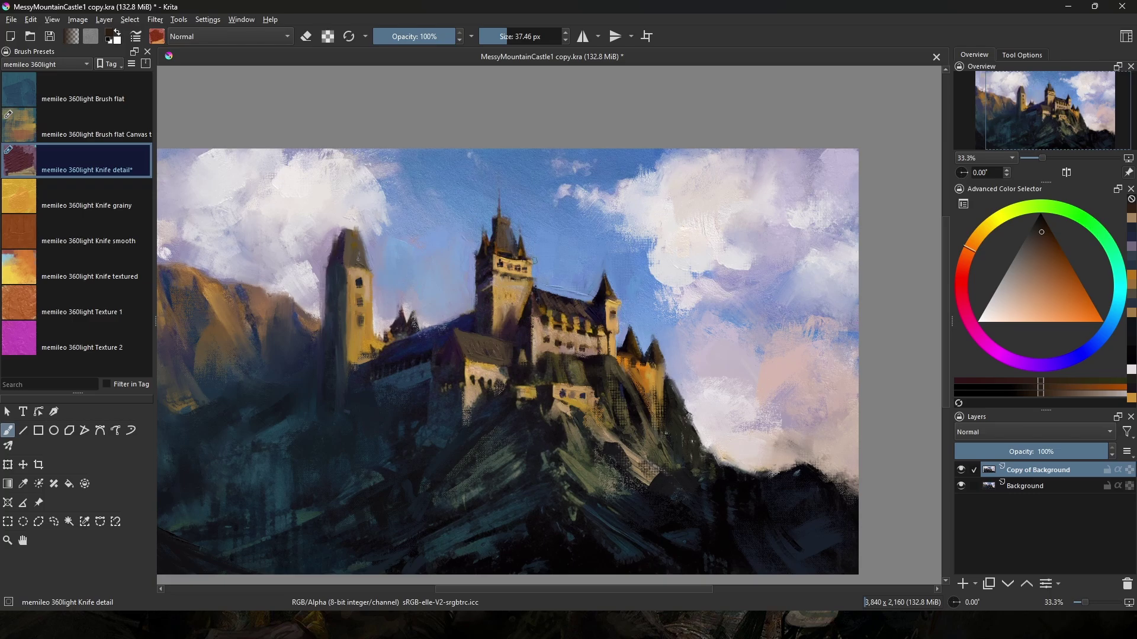
ctrl+click(372, 308)
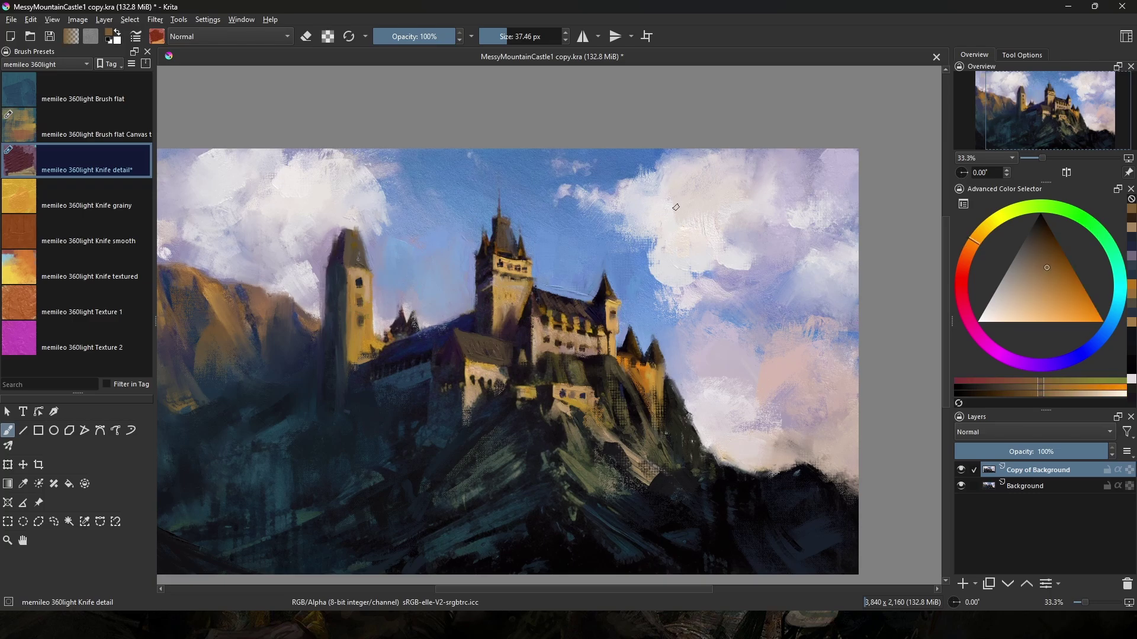
ctrl+click(636, 320)
ctrl+click(454, 328)
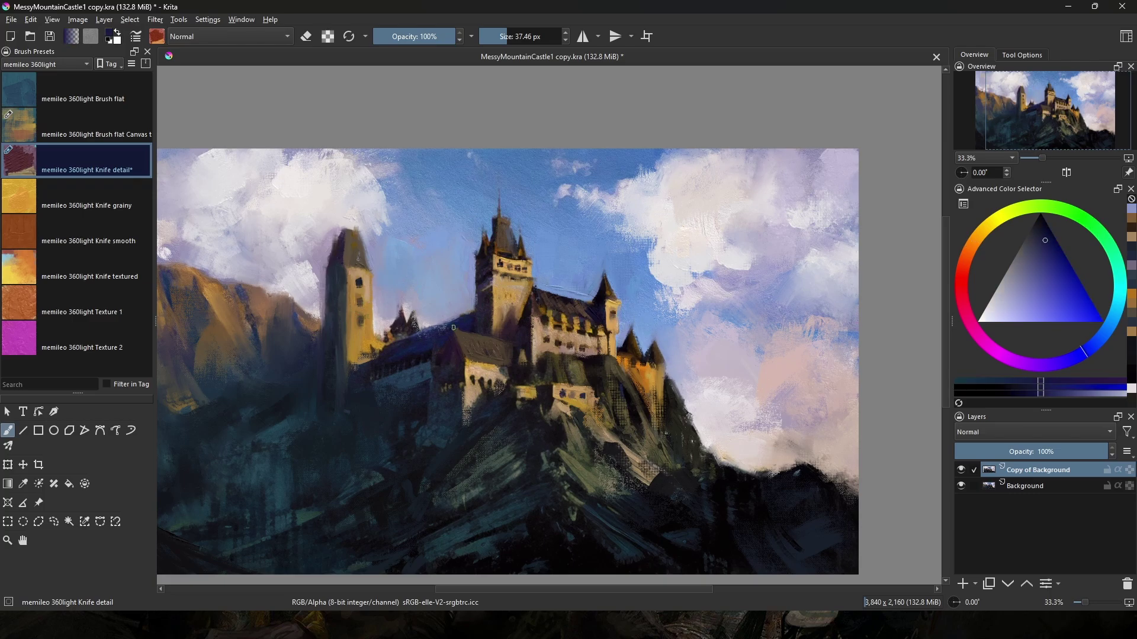
drag(578, 310, 682, 209)
Extend the column of small dark windows down the left tower's sunlit face, retouching the wall with sampled tan and dark-blue tones.
ctrl+click(397, 319)
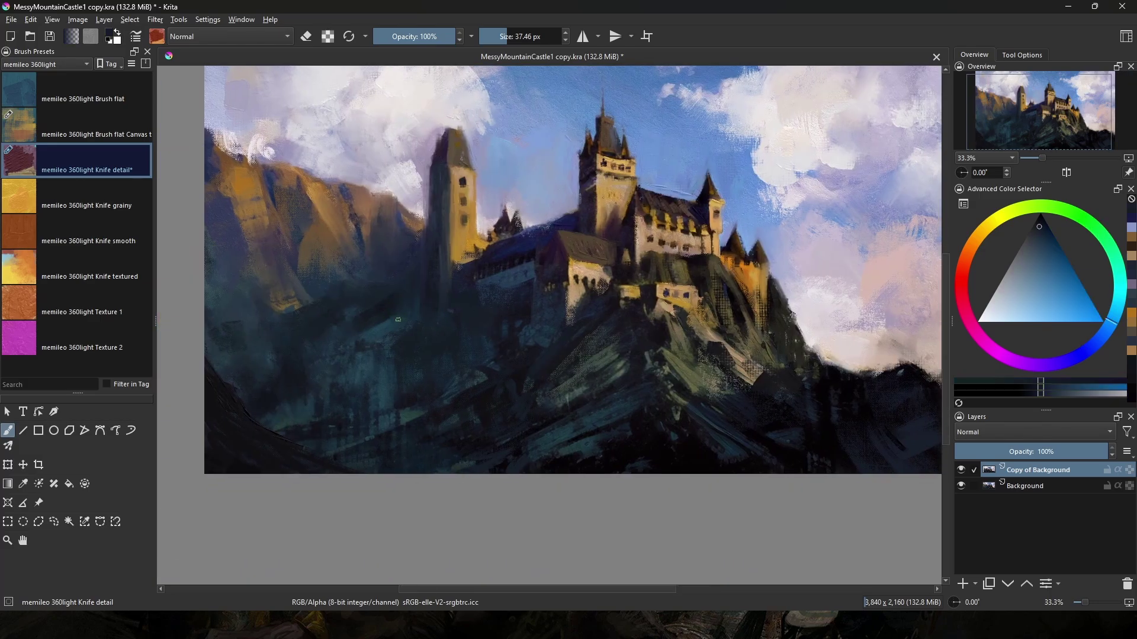
ctrl+click(452, 168)
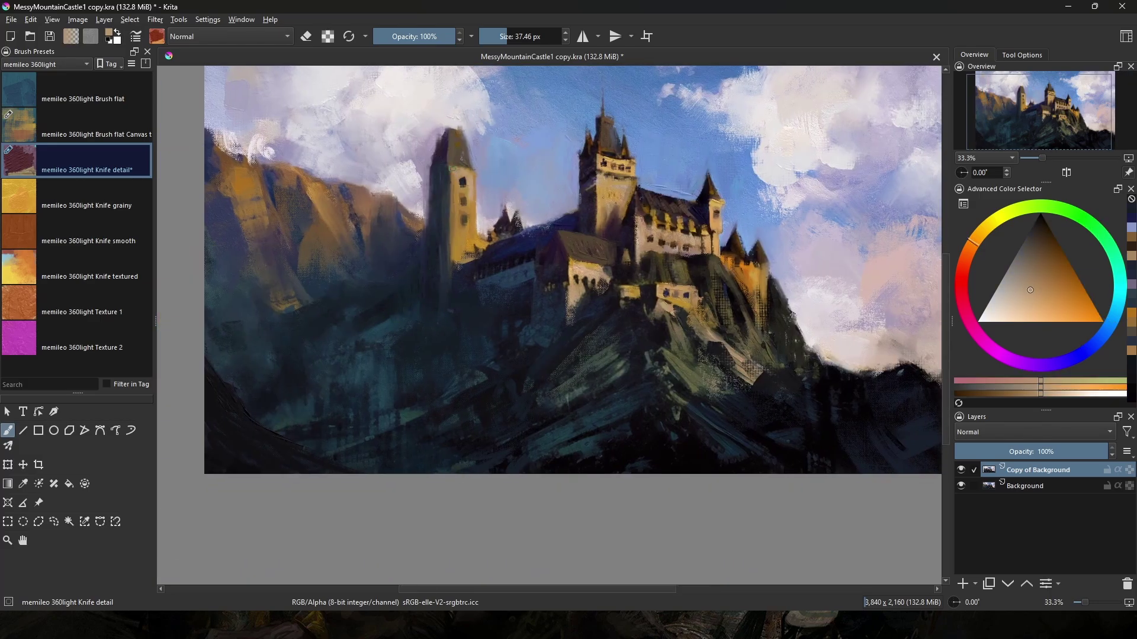
ctrl+click(451, 189)
ctrl+click(447, 255)
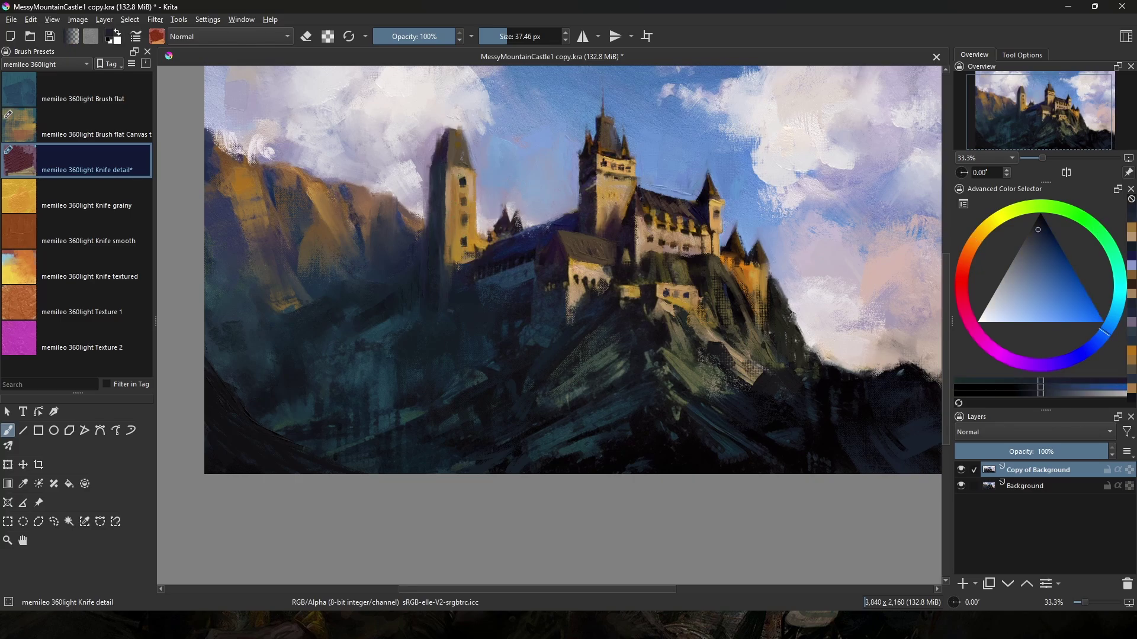
Define the left tower's lowest window and base beside the side wing with sampled ochre, dark and pale sky colours.
ctrl+click(469, 245)
ctrl+click(478, 257)
drag(475, 240, 474, 257)
ctrl+click(472, 257)
ctrl+click(533, 233)
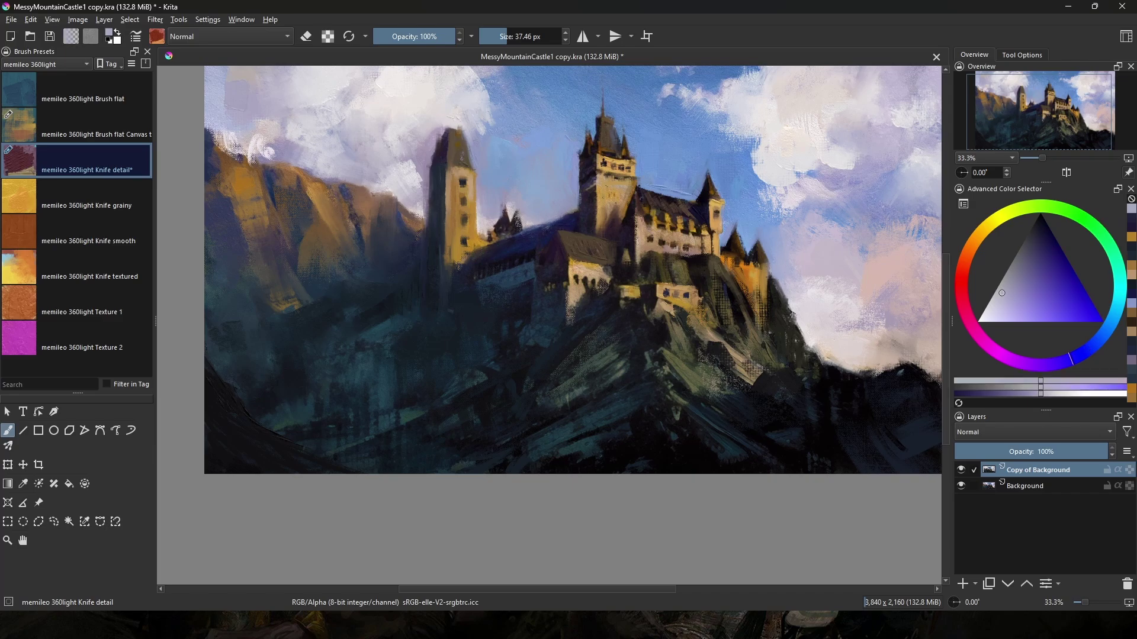
Retouch the main tower and rebuild the central house's sunlit front wall with sampled orange and light wall colours.
ctrl+click(646, 189)
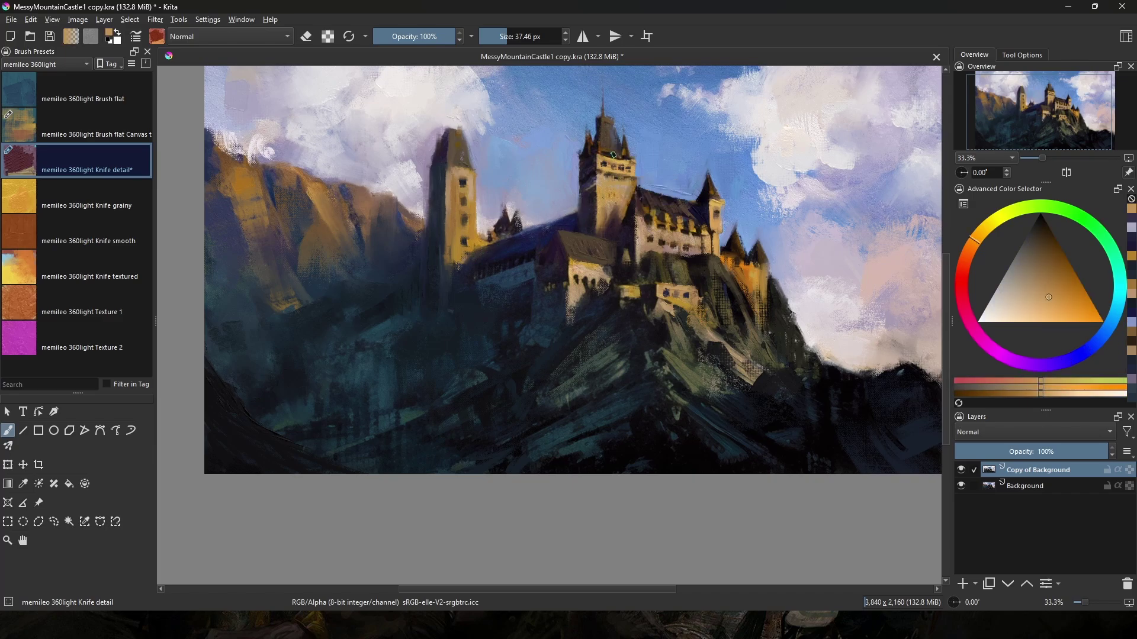
ctrl+click(604, 150)
ctrl+click(600, 285)
ctrl+click(594, 285)
mouse_move(603, 284)
mouse_down()
mouse_move(558, 265)
mouse_move(571, 273)
mouse_up()
click(594, 284)
Add dark windows to the central house's front and clean up its shadowed side and roof edge with sampled tones.
ctrl+click(583, 267)
ctrl+click(528, 276)
ctrl+click(537, 271)
ctrl+click(553, 232)
ctrl+click(570, 258)
ctrl+click(573, 268)
ctrl+click(572, 282)
ctrl+click(574, 274)
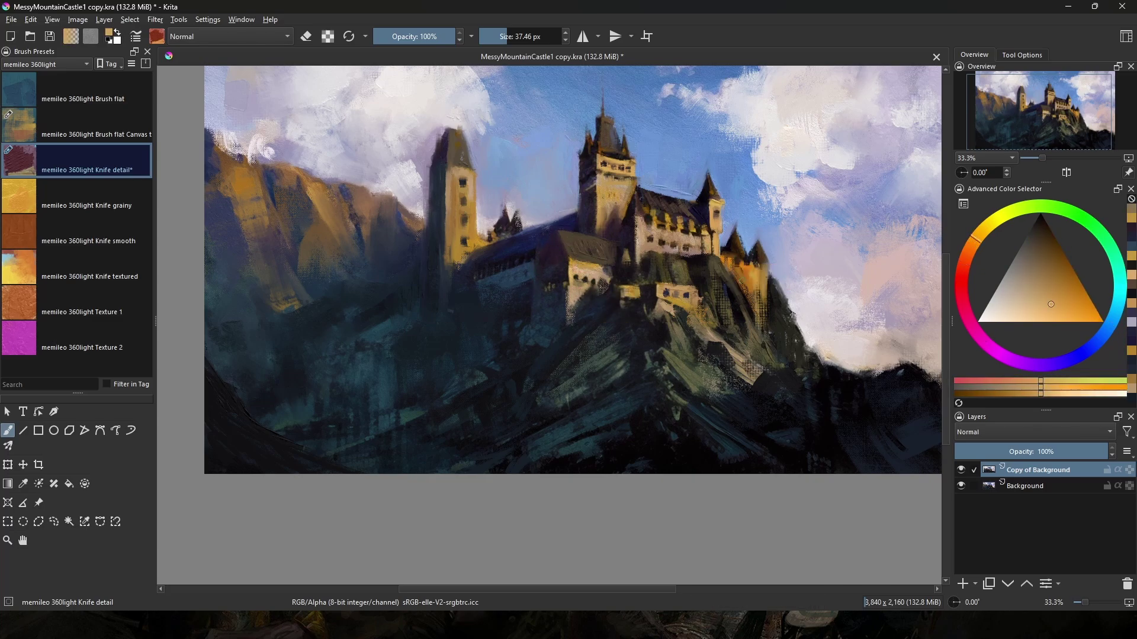
Refine the rocks and wall bases below the castle's right wing with sampled ochre, olive and near-black colours.
mouse_move(750, 287)
mouse_down()
mouse_move(756, 270)
mouse_move(722, 268)
mouse_up()
ctrl+click(751, 276)
ctrl+click(646, 270)
ctrl+click(723, 256)
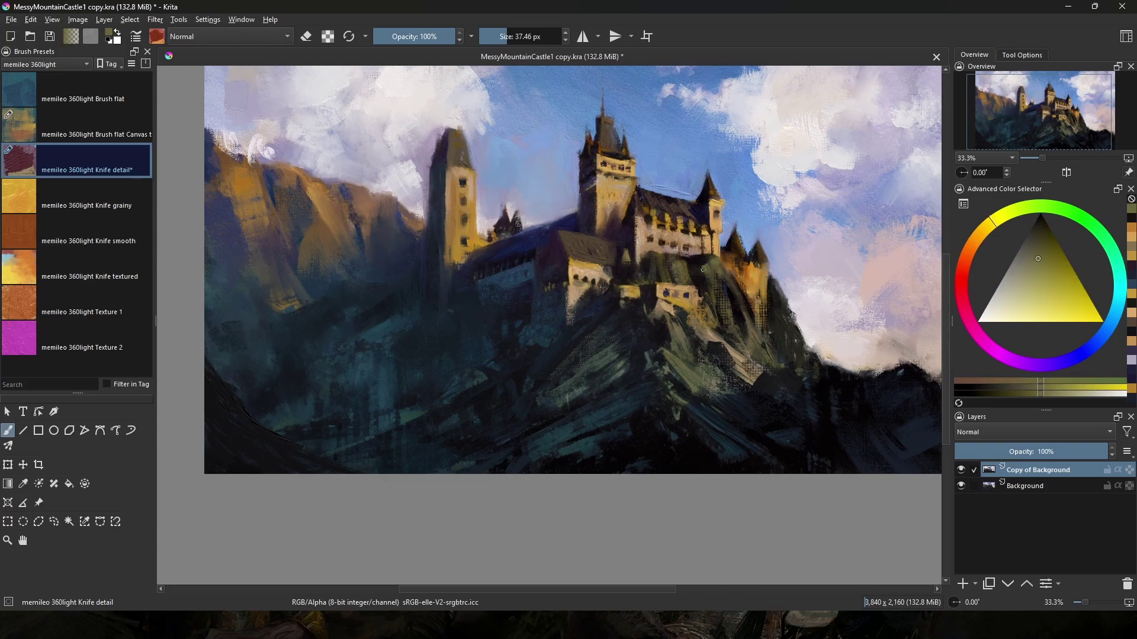
ctrl+click(713, 253)
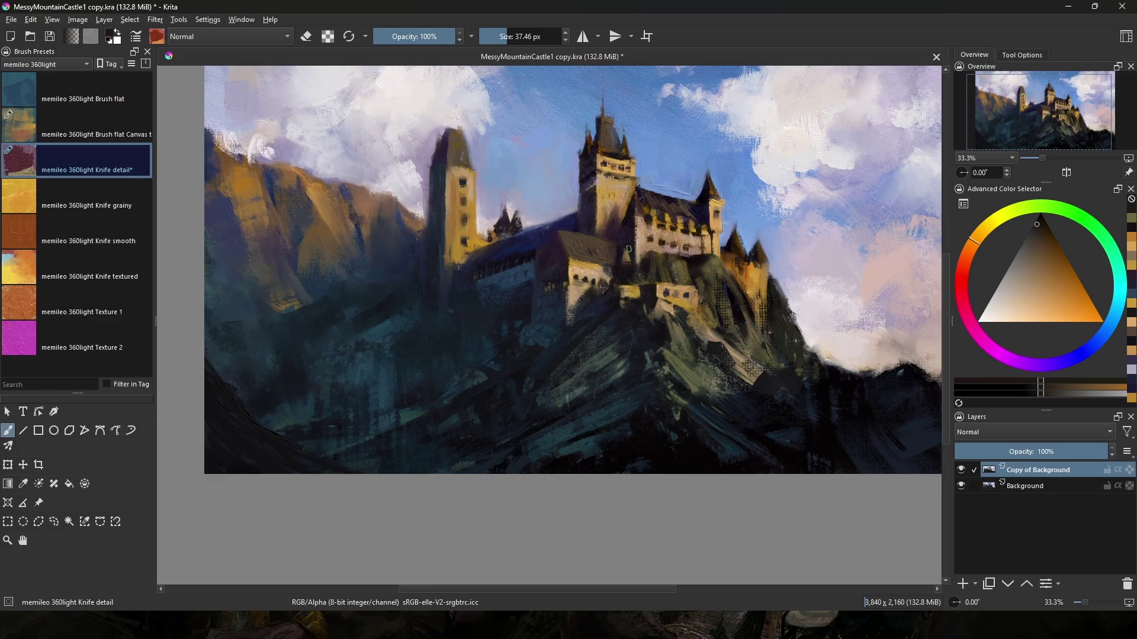
ctrl+click(620, 251)
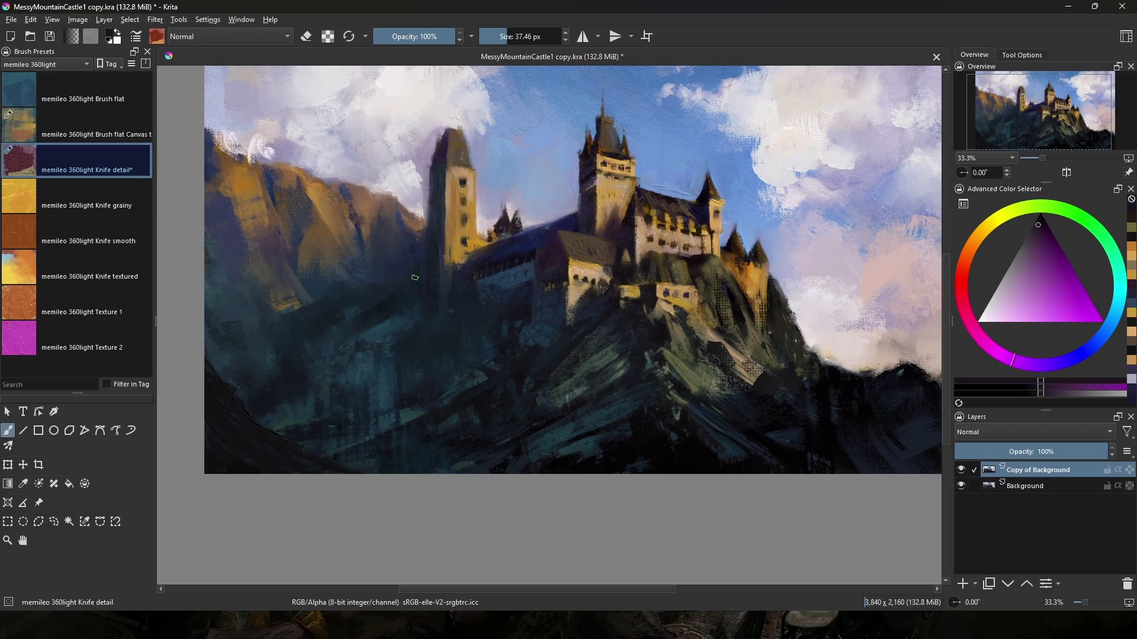
Refine the cliff's right slope and the rocks below the castle with sampled brown, dark-green and near-black strokes.
drag(415, 278, 546, 370)
drag(765, 329, 504, 290)
drag(756, 360, 764, 287)
ctrl+click(613, 327)
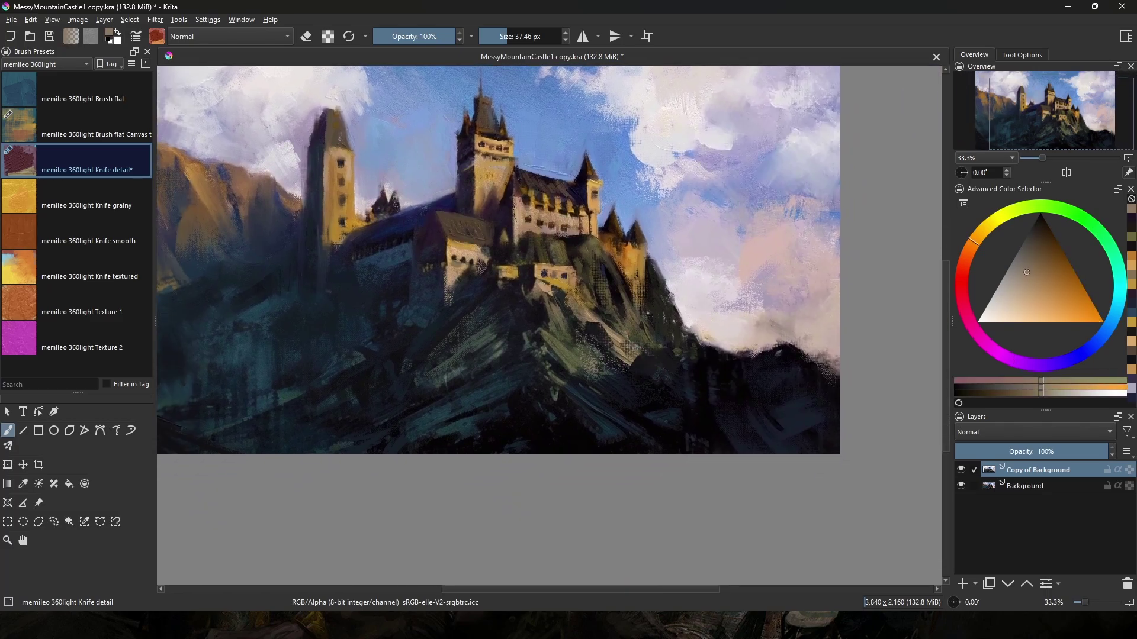
ctrl+click(656, 360)
ctrl+click(663, 356)
drag(654, 351, 700, 396)
ctrl+click(694, 377)
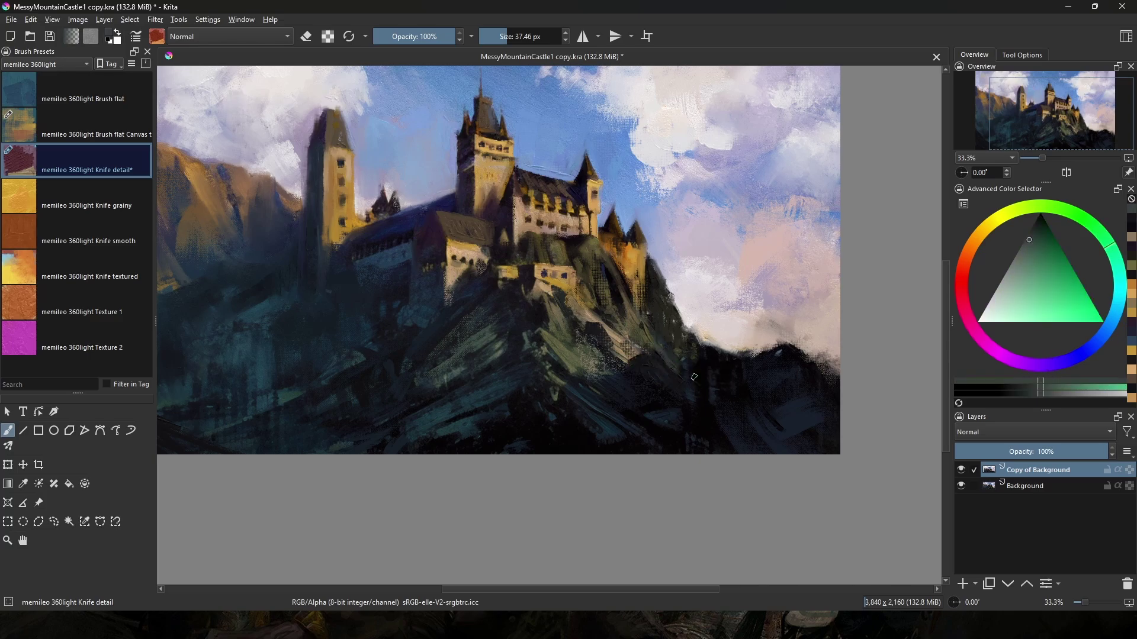
ctrl+click(538, 302)
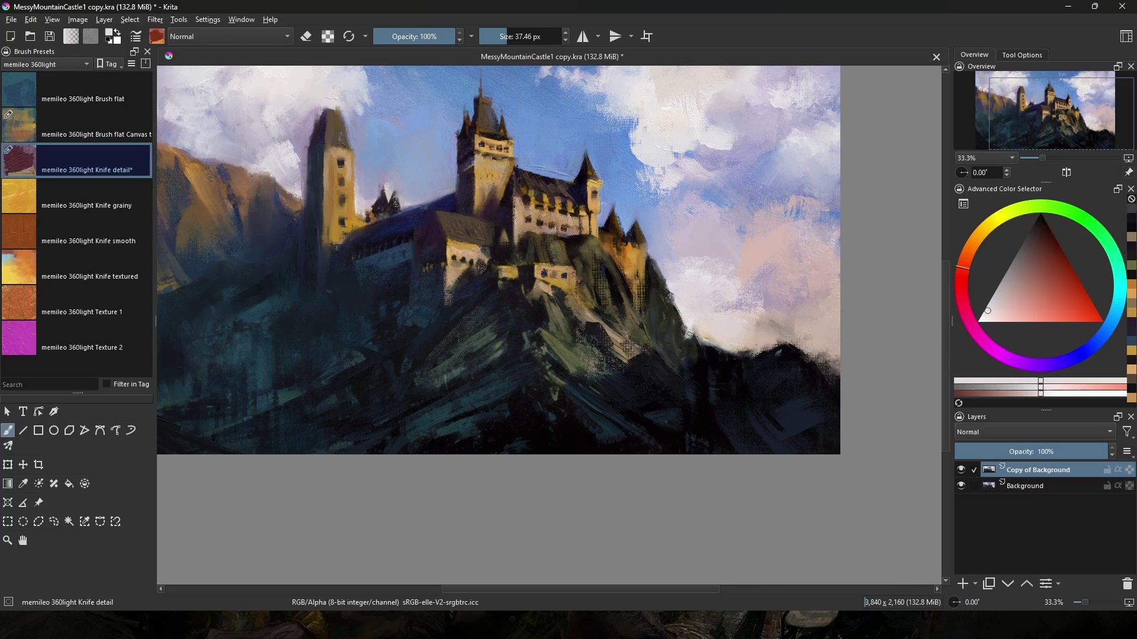
ctrl+click(538, 302)
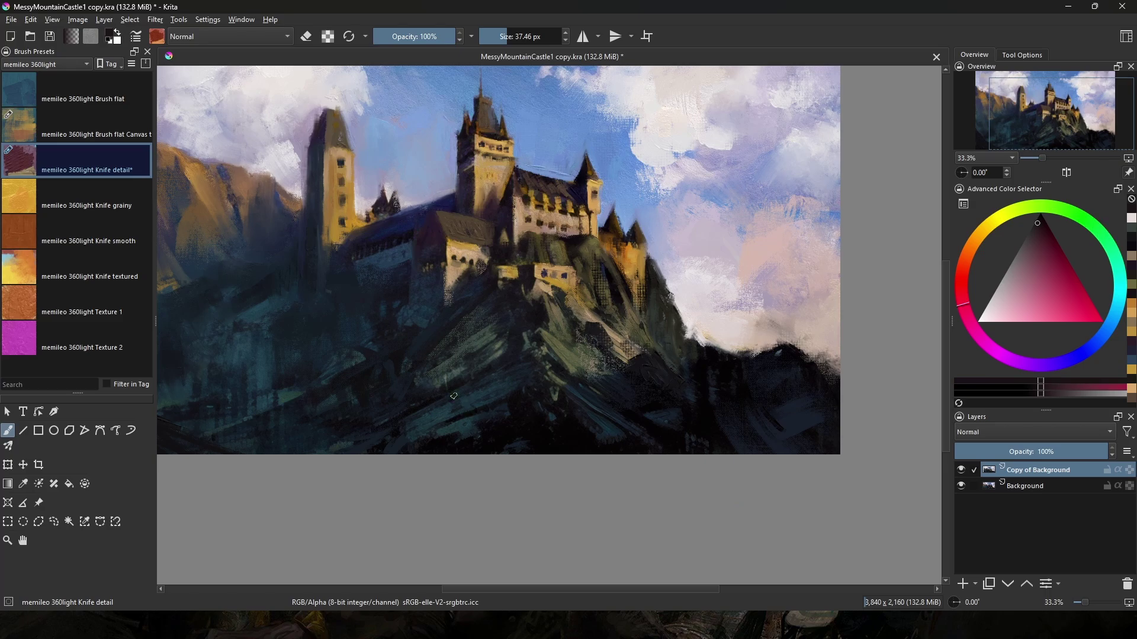
drag(441, 389, 700, 440)
ctrl+click(542, 237)
ctrl+click(548, 228)
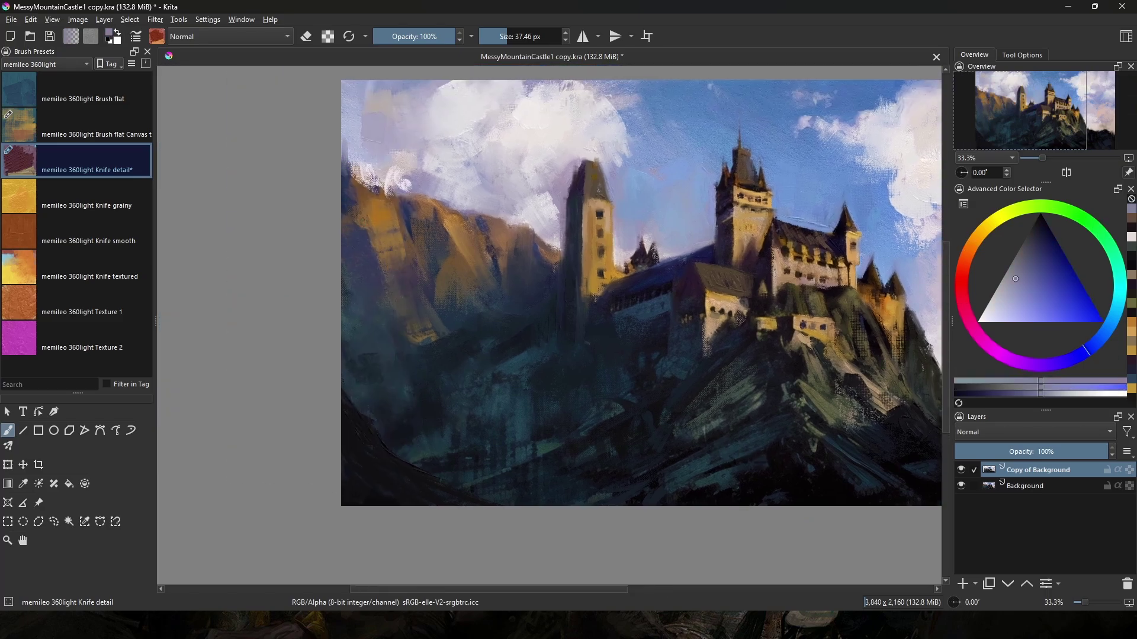
key(ctrl+z)
Clean up the right wing's roof and skyline and the main tower's base with sampled sky-blue and dark roof colours.
drag(710, 307, 406, 309)
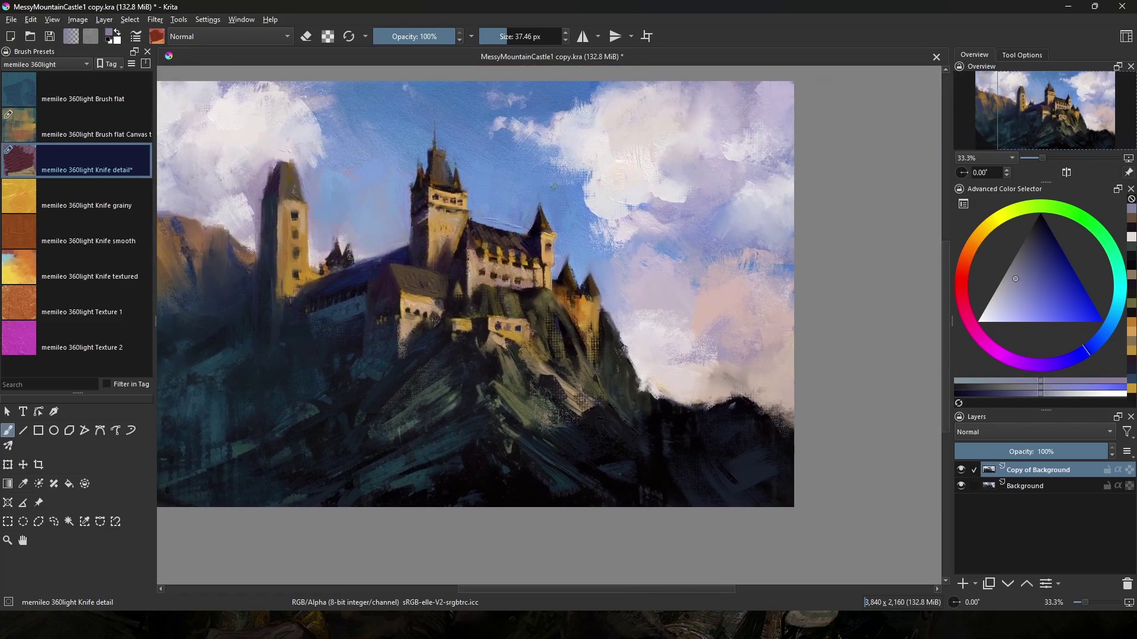
ctrl+click(554, 186)
ctrl+click(514, 238)
drag(516, 236, 509, 240)
ctrl+click(446, 255)
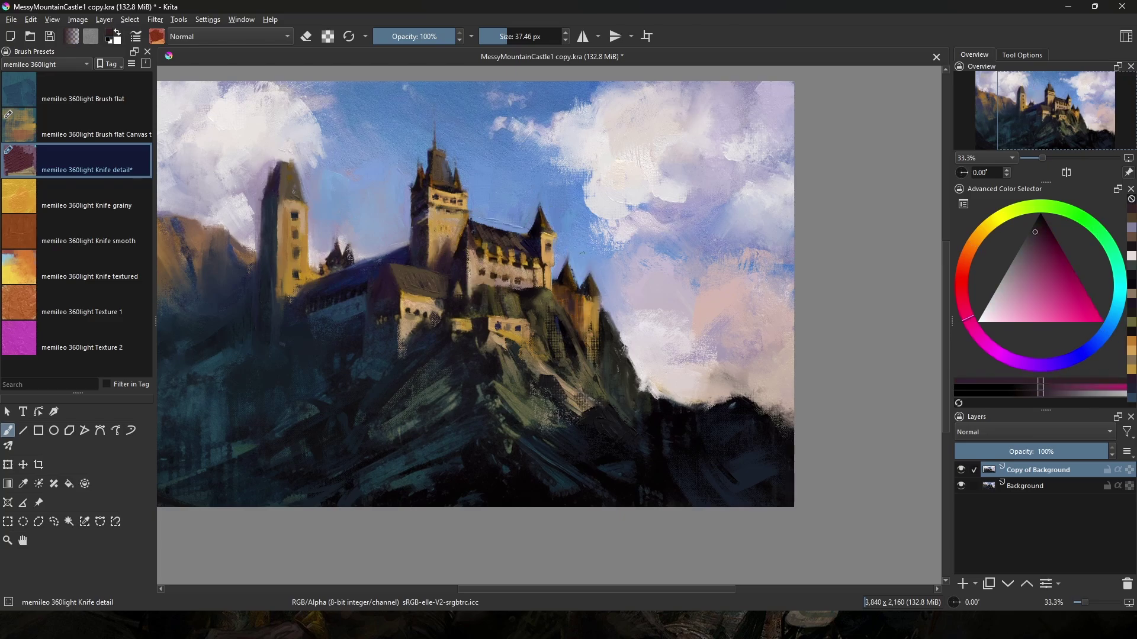
Sharpen the small turrets at the castle's right end with sampled cloud, ochre and orange tones, and retouch the side wing's roof.
ctrl+click(604, 292)
ctrl+click(597, 304)
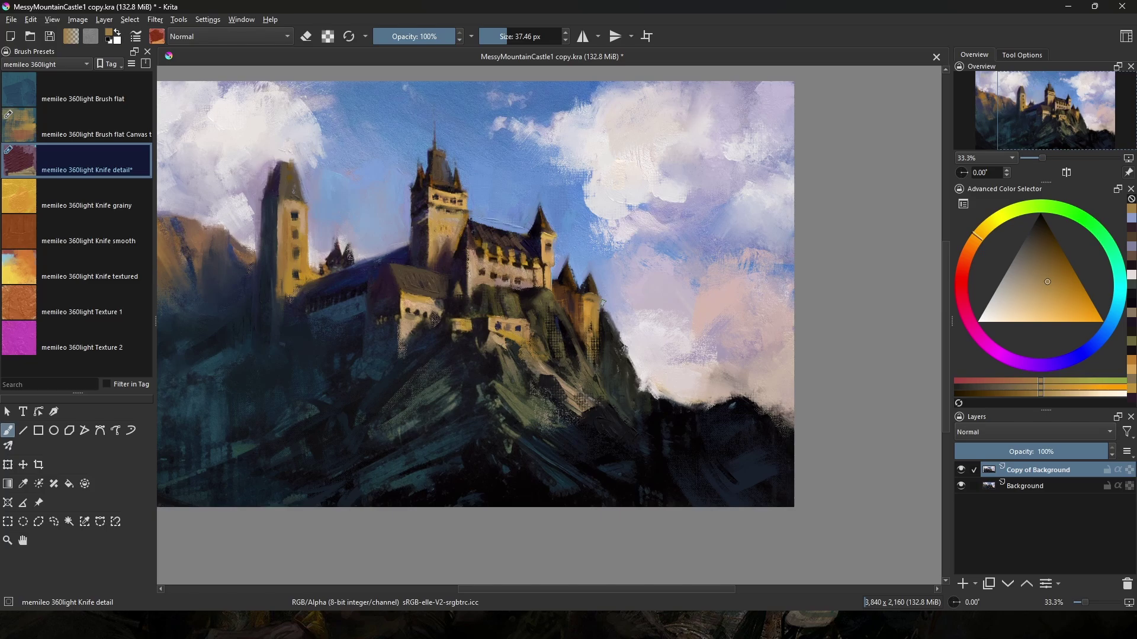
ctrl+click(568, 286)
ctrl+click(322, 271)
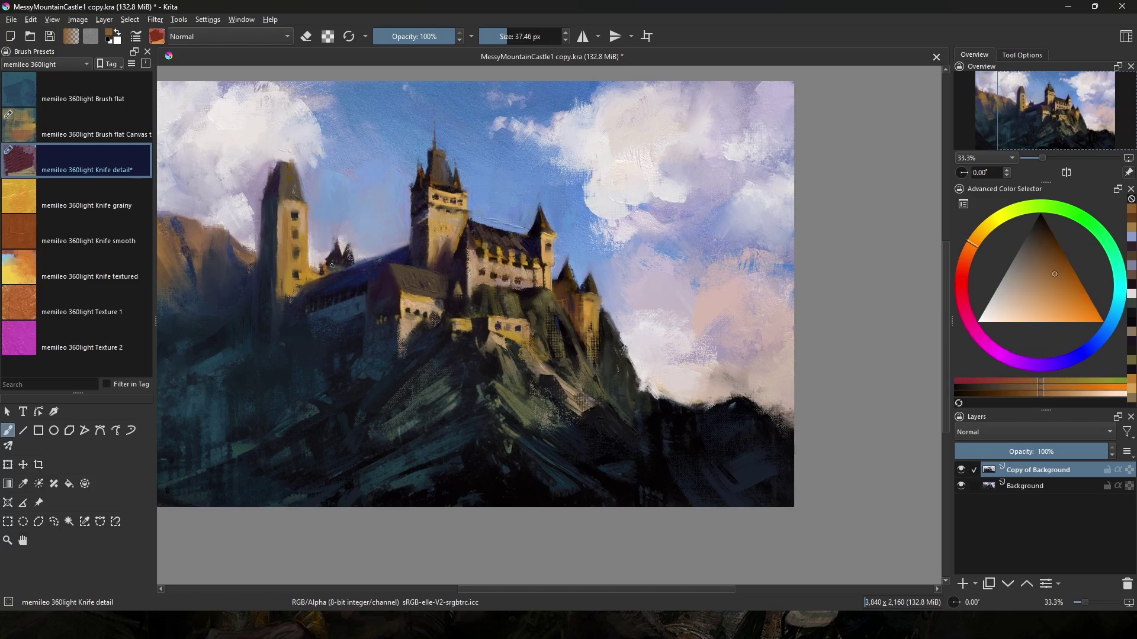
Define the central house's shadowed side wall and its junction with the side wing's roof using sampled dark-blue and brown tones.
ctrl+click(385, 299)
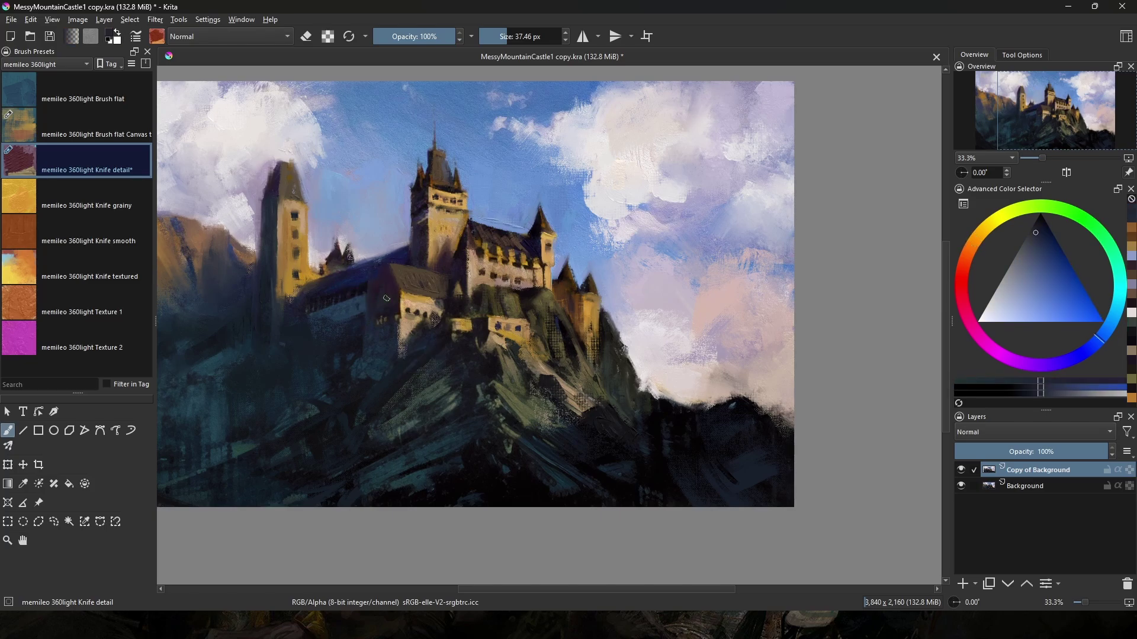
ctrl+click(392, 263)
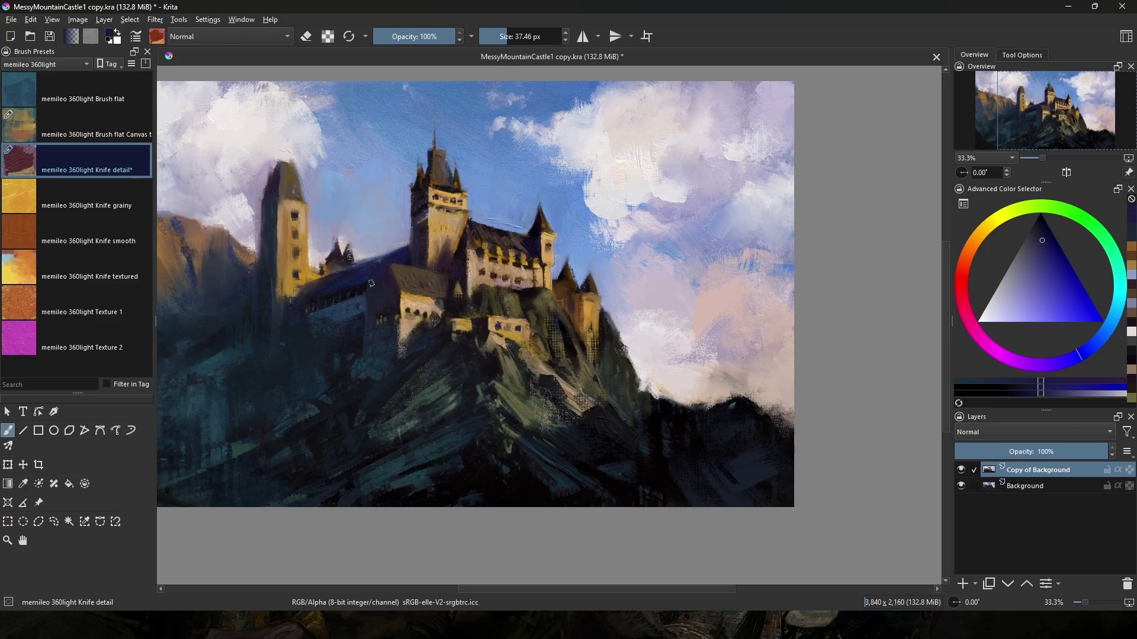
ctrl+click(370, 312)
ctrl+click(365, 332)
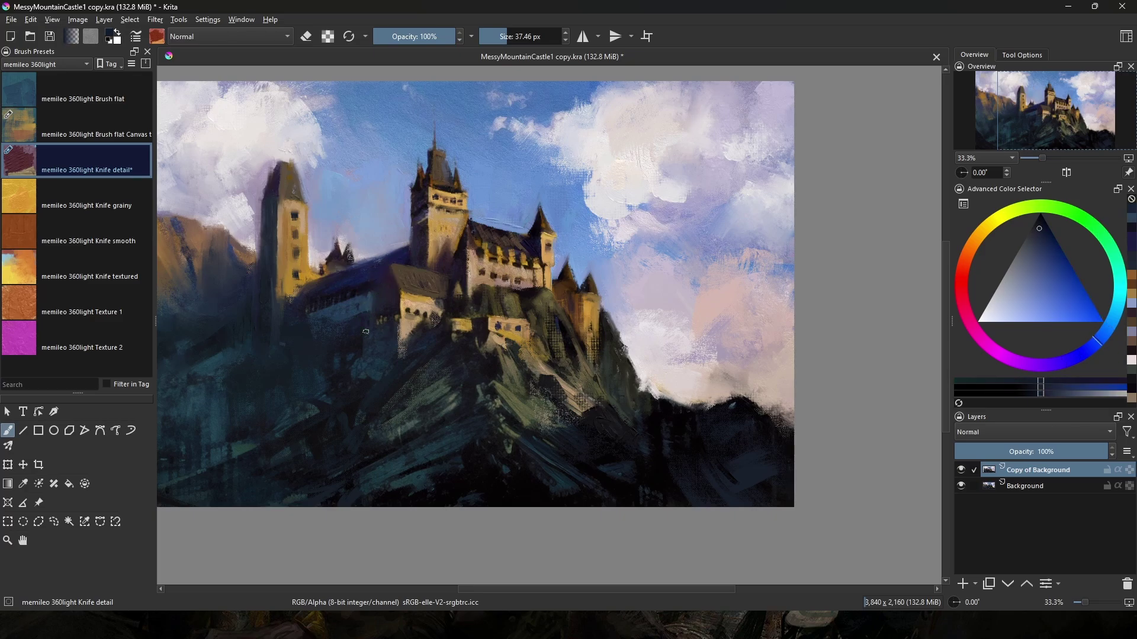
ctrl+click(372, 314)
ctrl+click(403, 308)
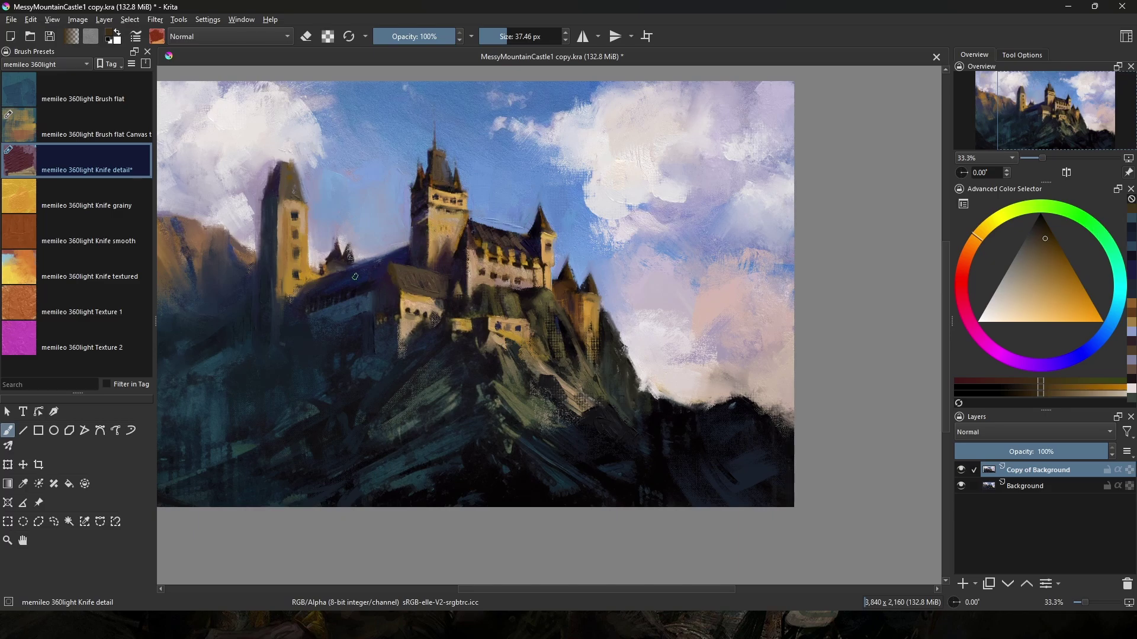
Touch up the towers' shaded parts and darken the lower-right foreground rocks with sampled dark-blue and near-black strokes.
ctrl+click(443, 174)
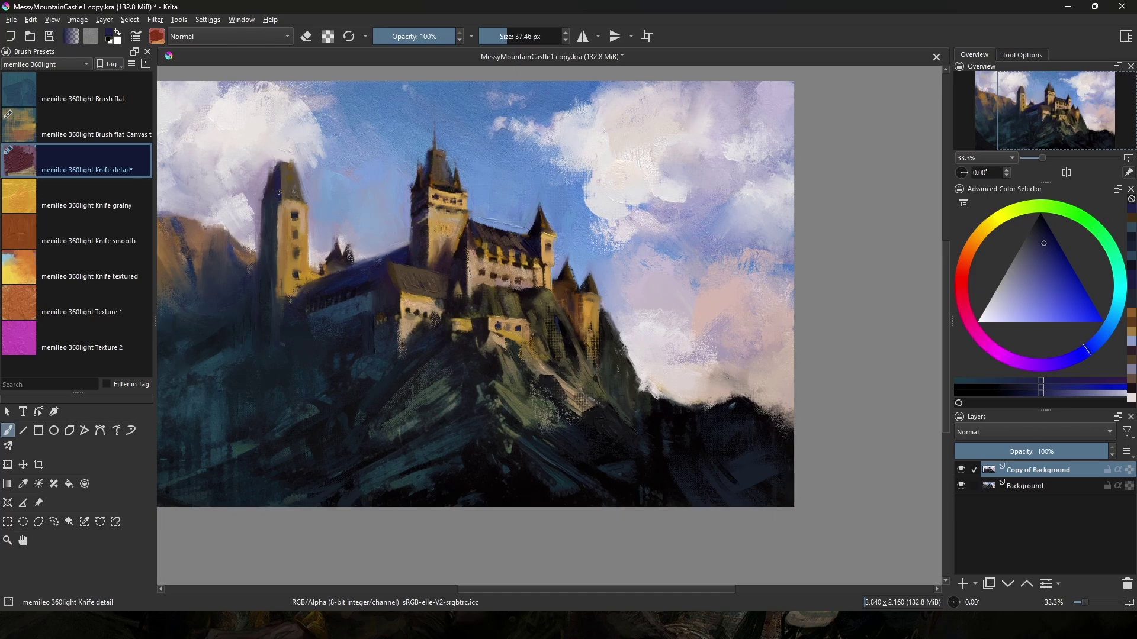
ctrl+click(281, 198)
ctrl+click(762, 456)
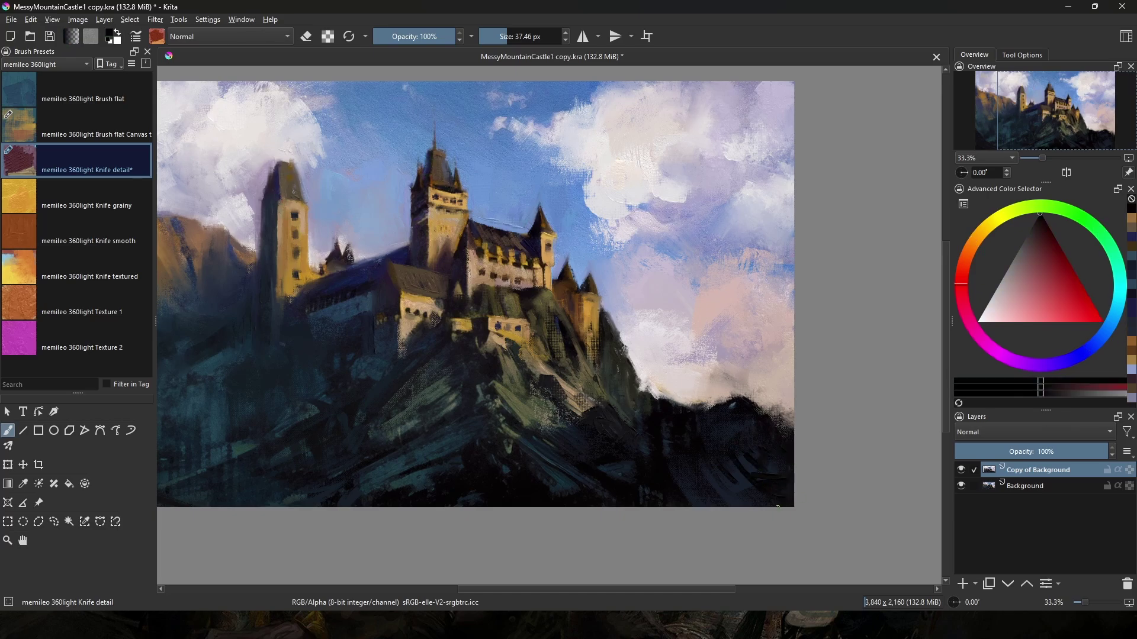
ctrl+click(569, 472)
drag(592, 503, 554, 489)
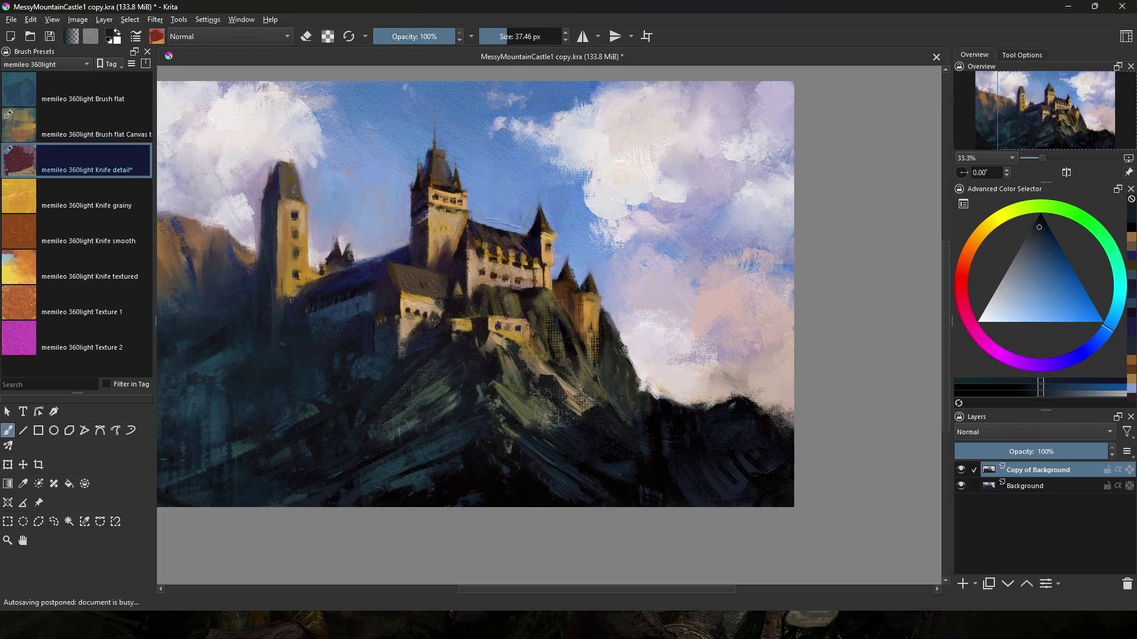
Refine the small front wall below the castle and the rocks around it with sampled olive and dark-brown tones.
ctrl+click(568, 391)
ctrl+click(546, 380)
ctrl+click(491, 314)
ctrl+click(510, 313)
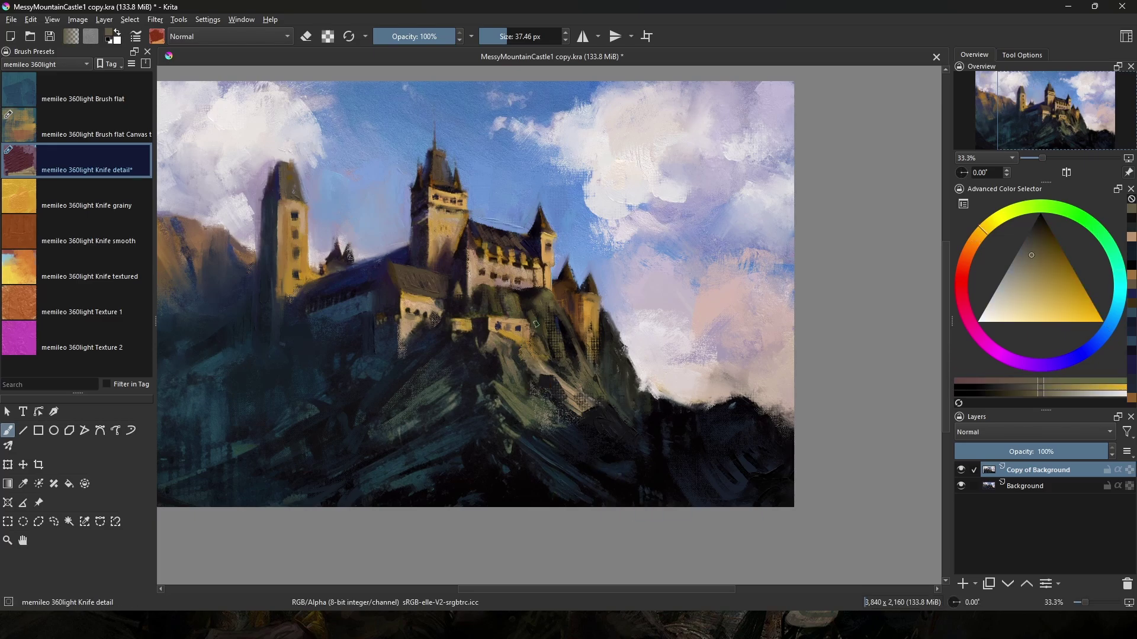
ctrl+click(521, 311)
ctrl+click(531, 319)
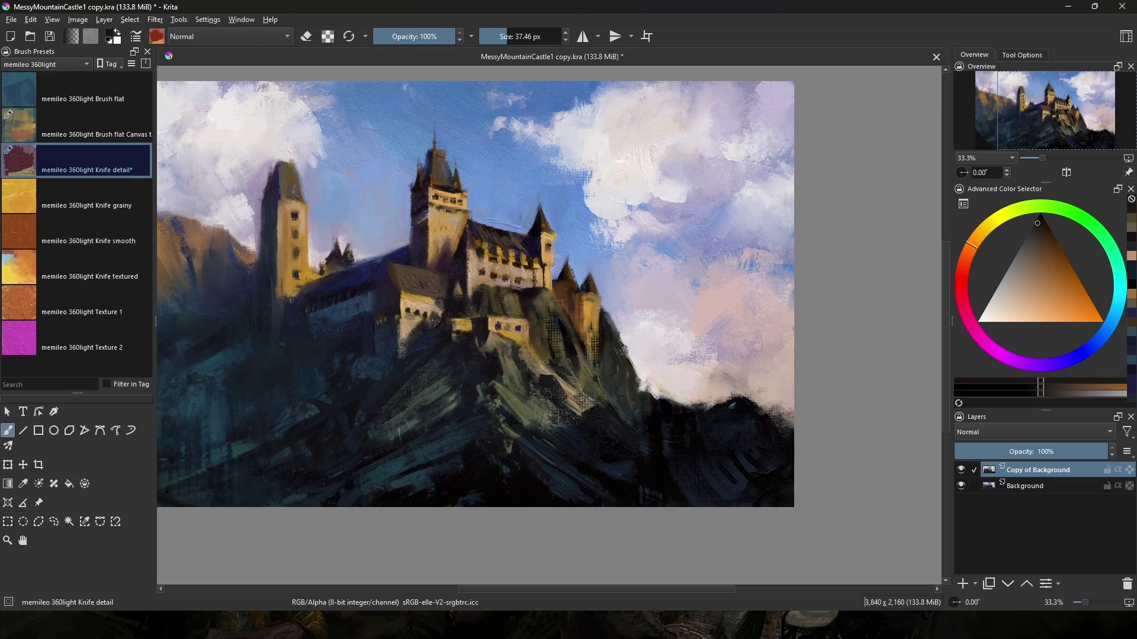
Smooth the lit rock slope and path below the front wall with sampled brown and dark-blue tones.
ctrl+click(481, 347)
ctrl+click(501, 344)
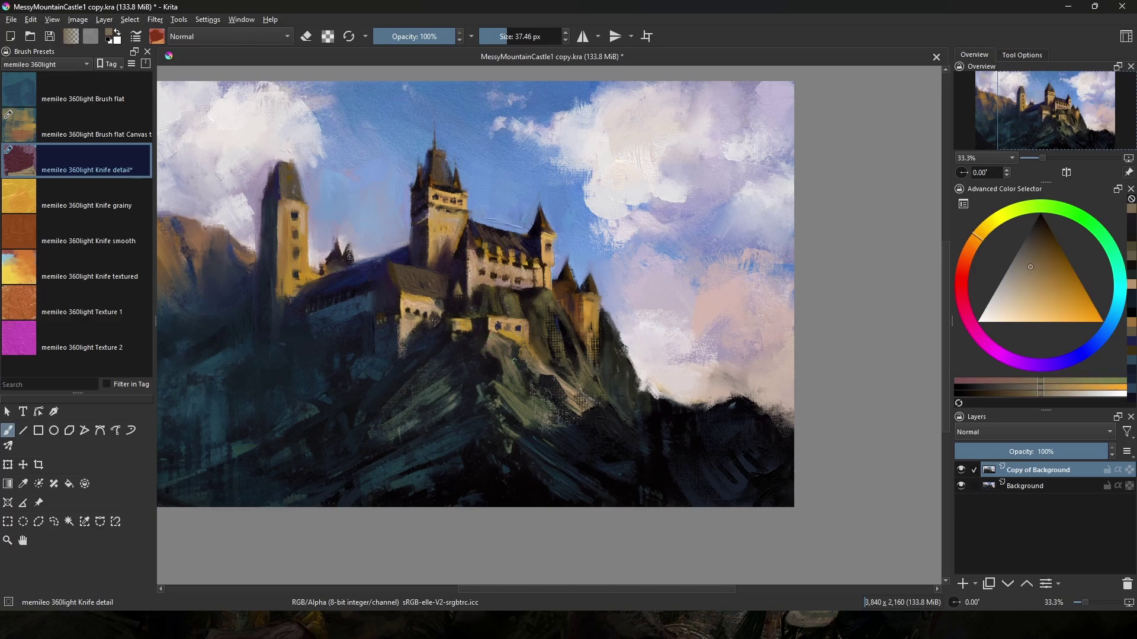
ctrl+click(528, 363)
ctrl+click(565, 376)
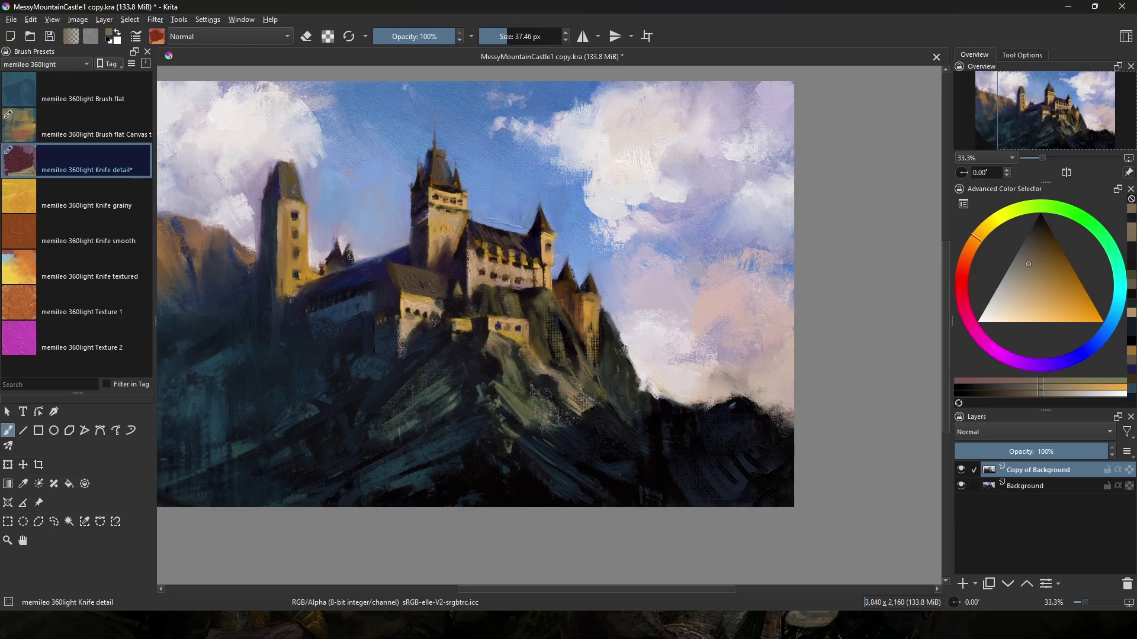
ctrl+click(540, 355)
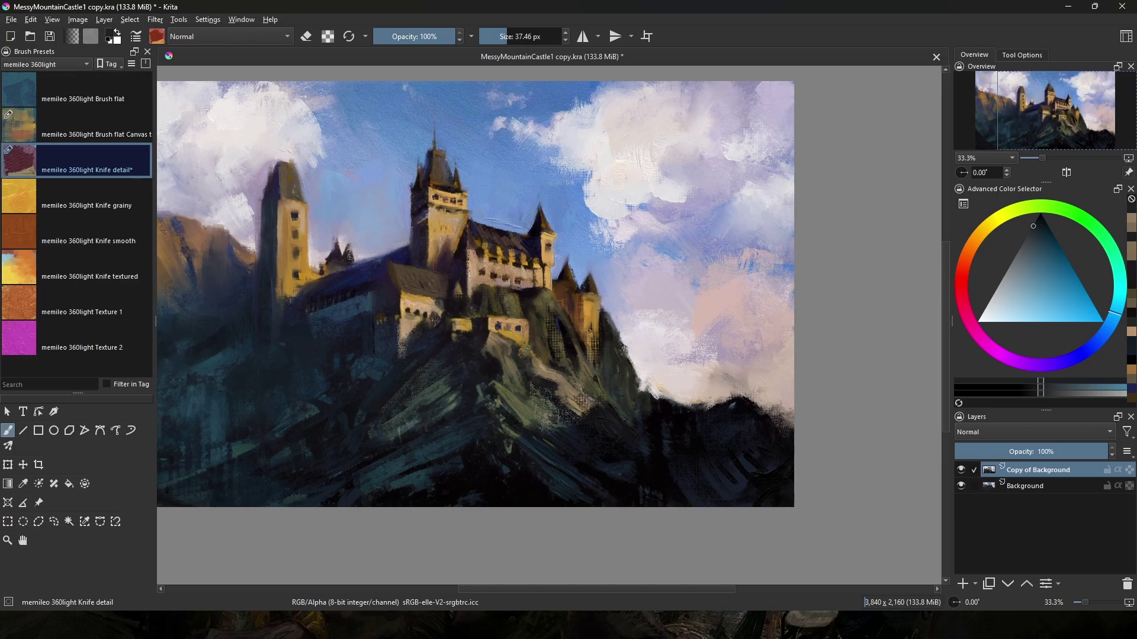
Paint a curved dark ridge in the painting's lower-left foreground with sampled dark-blue tones.
drag(526, 318, 684, 324)
ctrl+click(715, 372)
ctrl+click(796, 409)
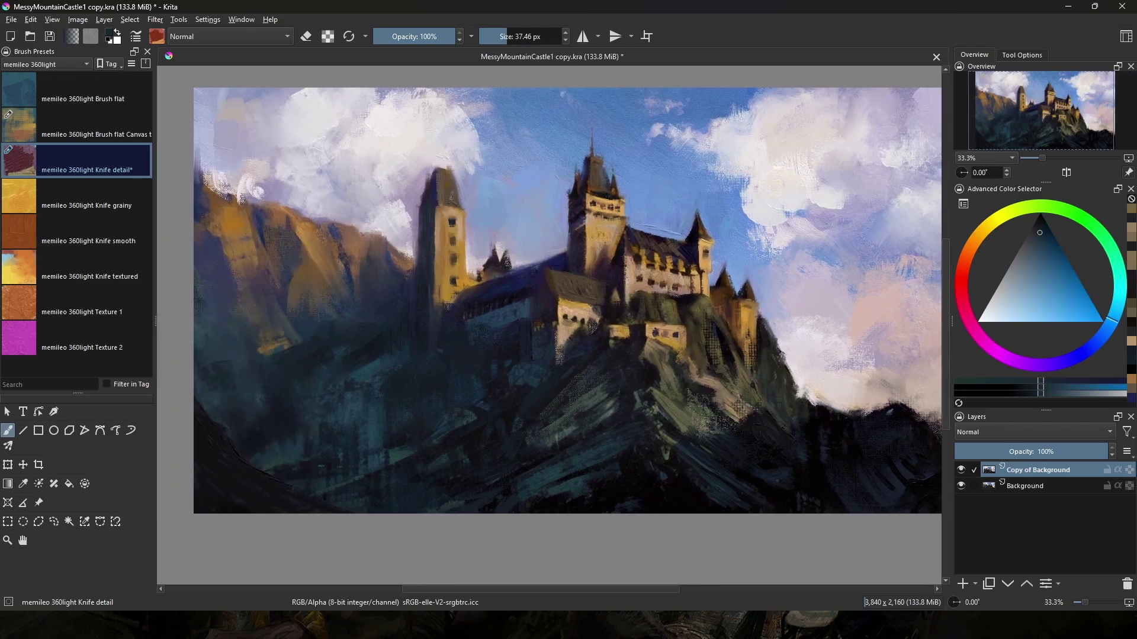
ctrl+click(406, 462)
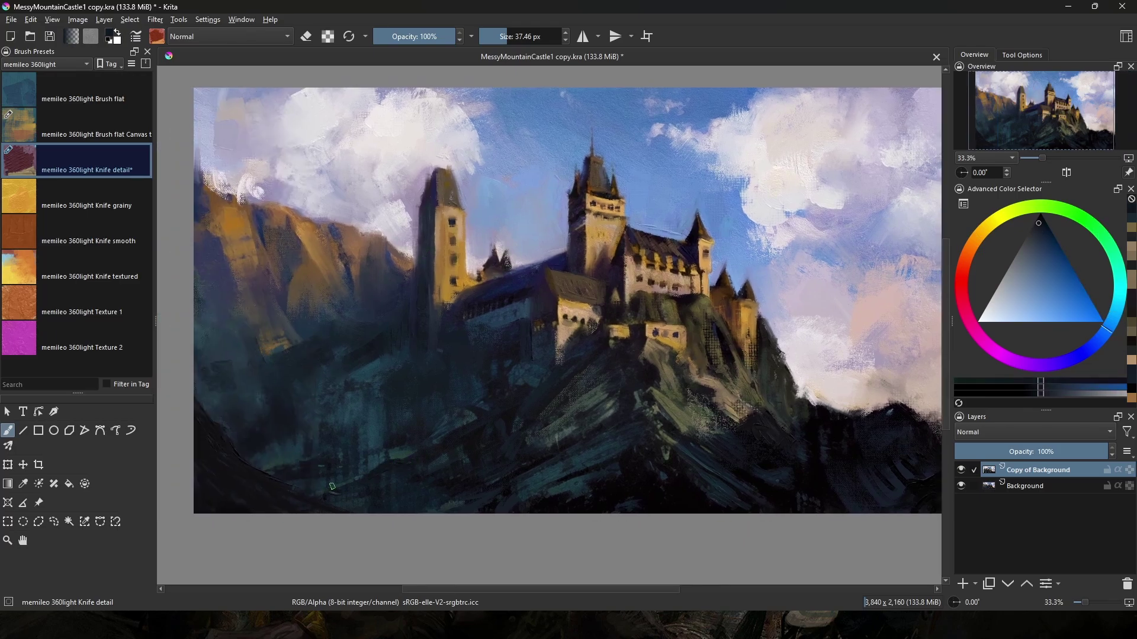
Define the side wing's shadowed wall and the dark slope beneath it with sampled dark-blue and teal tones.
ctrl+click(702, 334)
ctrl+click(465, 324)
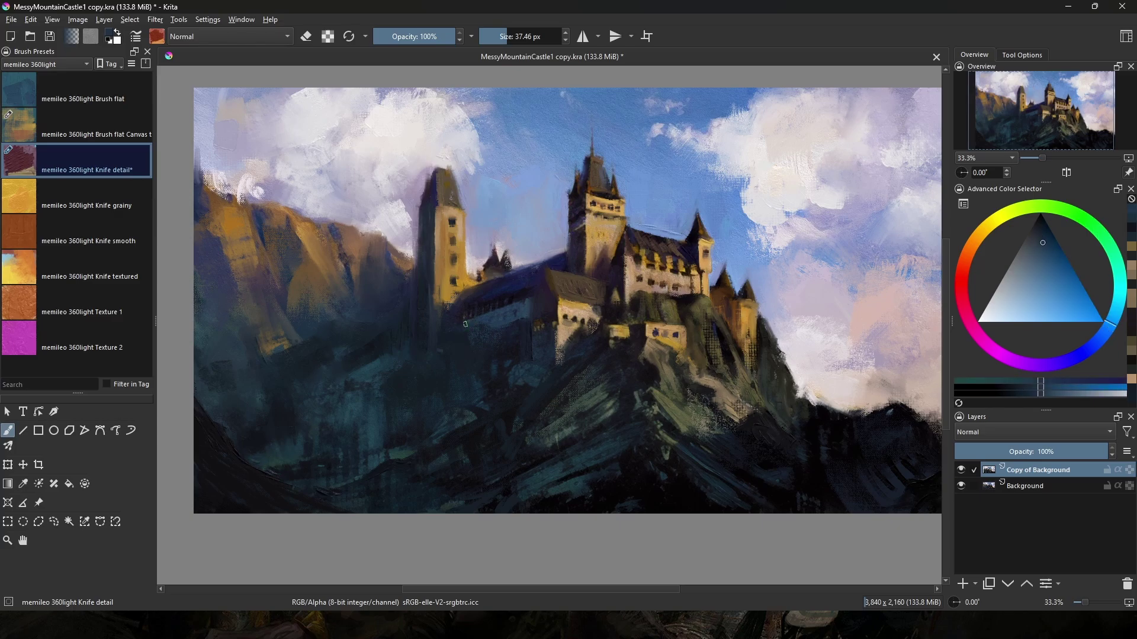
ctrl+click(520, 311)
ctrl+click(521, 316)
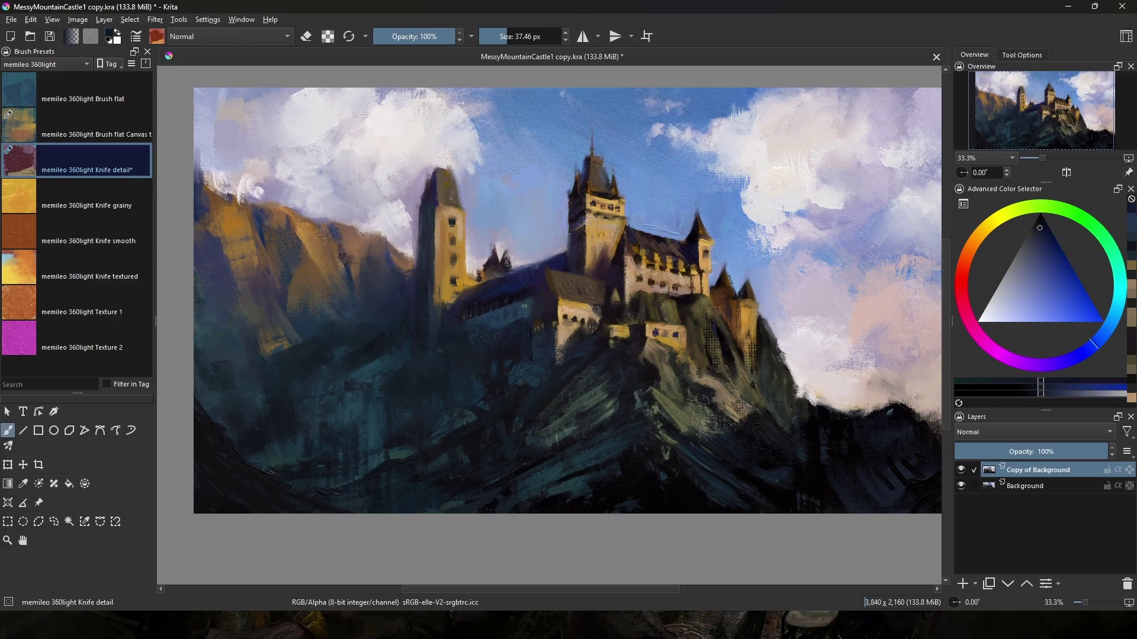
ctrl+click(535, 372)
ctrl+click(521, 380)
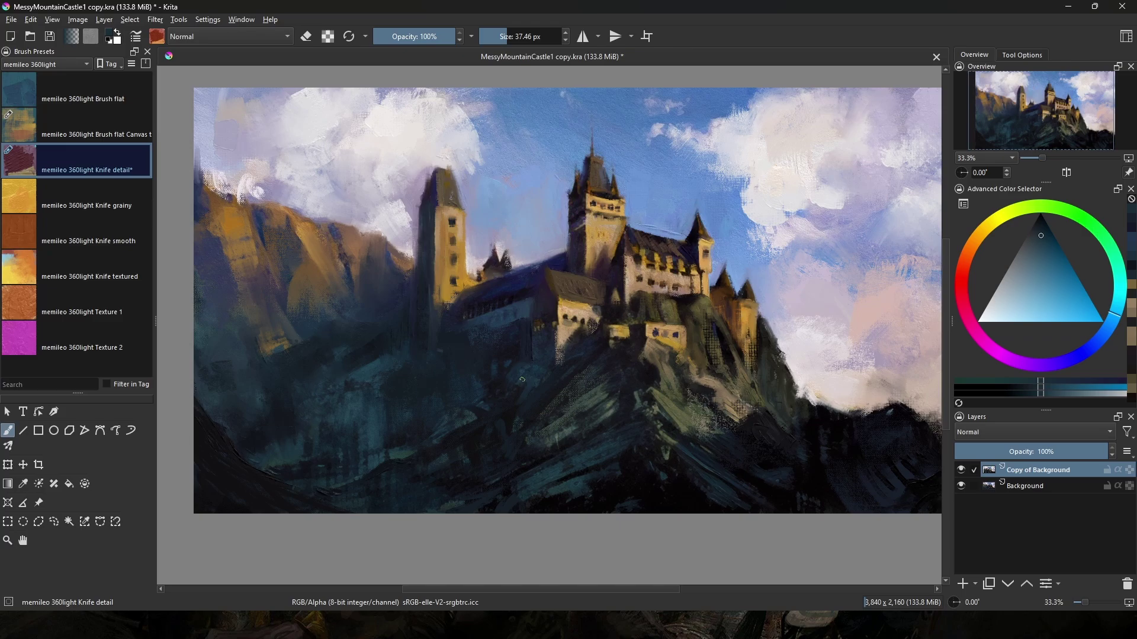
Retouch the central house and right wing's lower walls with sampled peach and brown, and shape the dark shrubs at their base.
ctrl+click(551, 337)
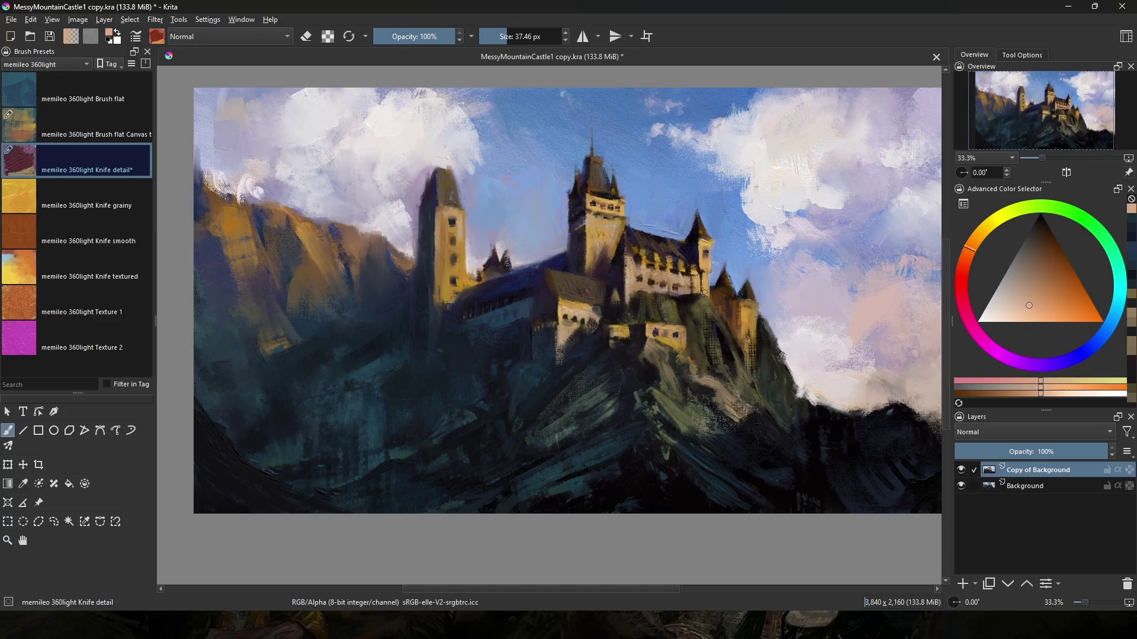
ctrl+click(660, 297)
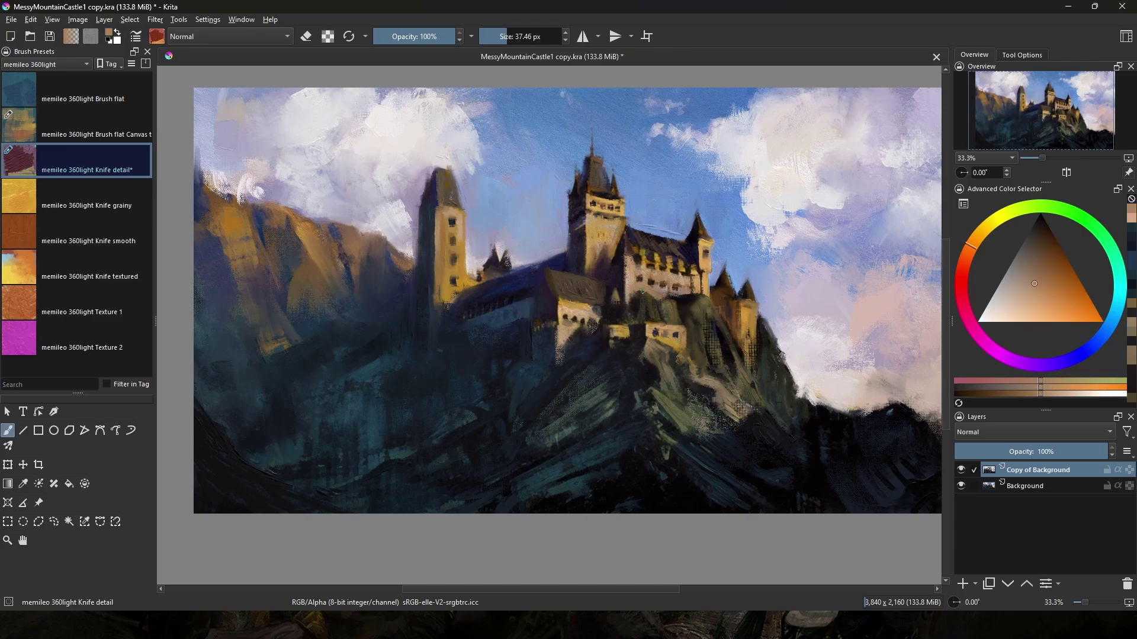
ctrl+click(658, 267)
ctrl+click(639, 305)
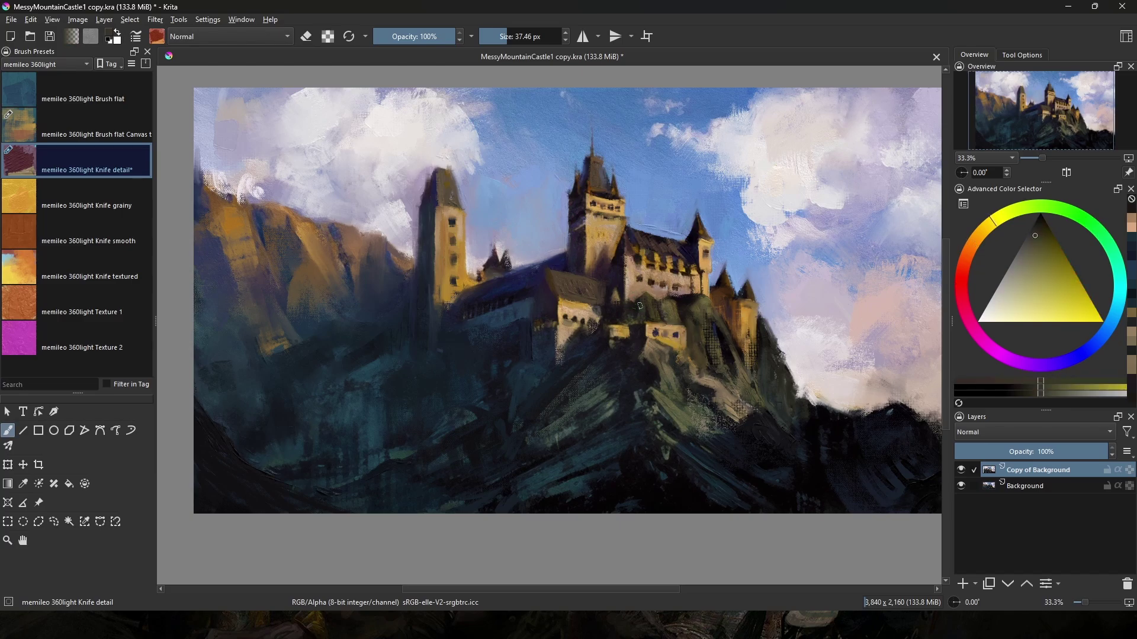
ctrl+click(641, 290)
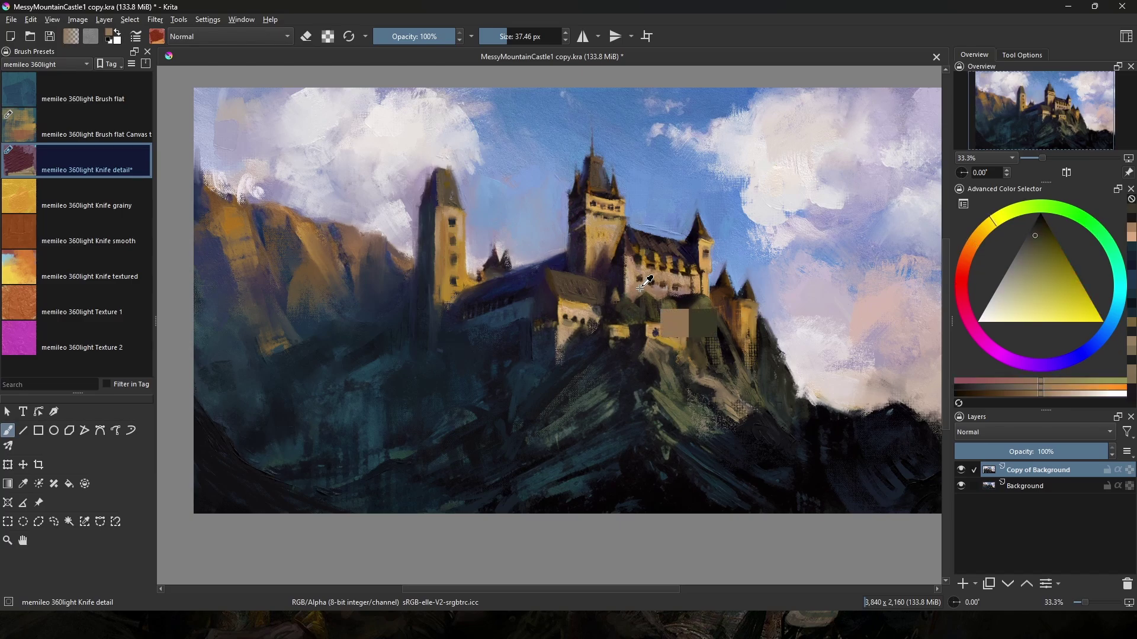
ctrl+click(651, 308)
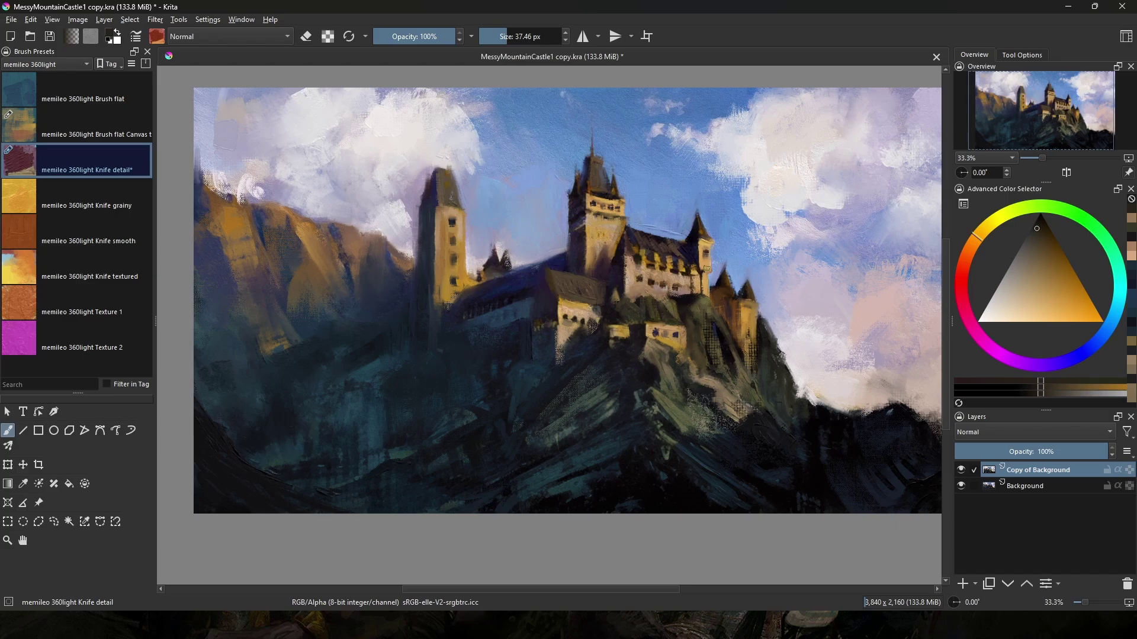
ctrl+click(630, 314)
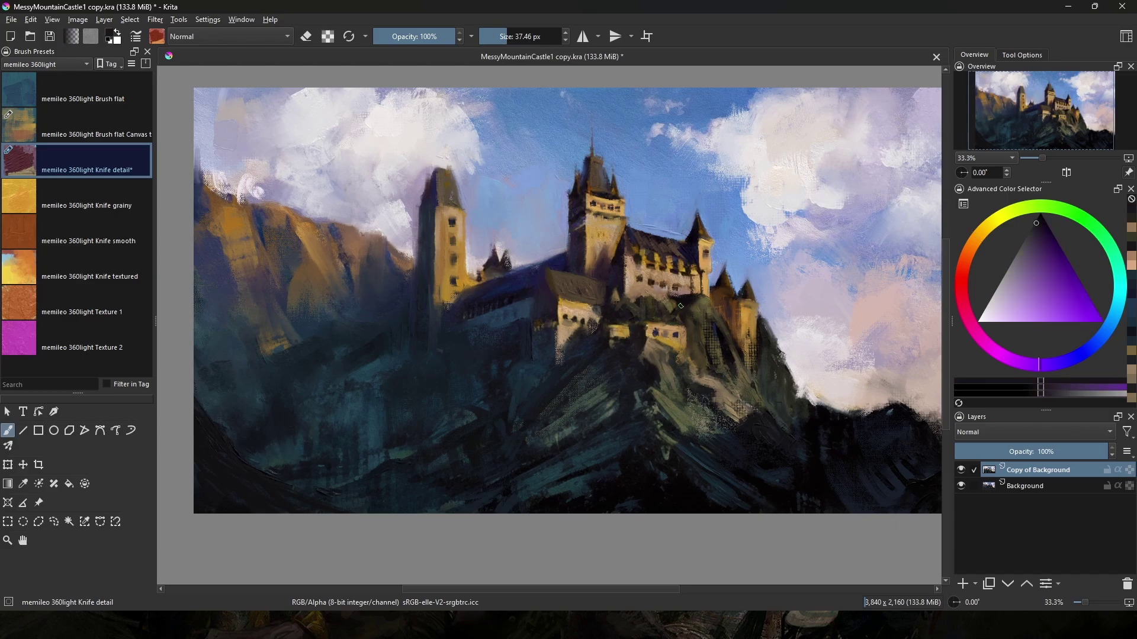
Refine the rocks below the right-end turrets and the lit slope with sampled olive-green tones.
ctrl+click(769, 320)
ctrl+click(775, 344)
ctrl+click(704, 370)
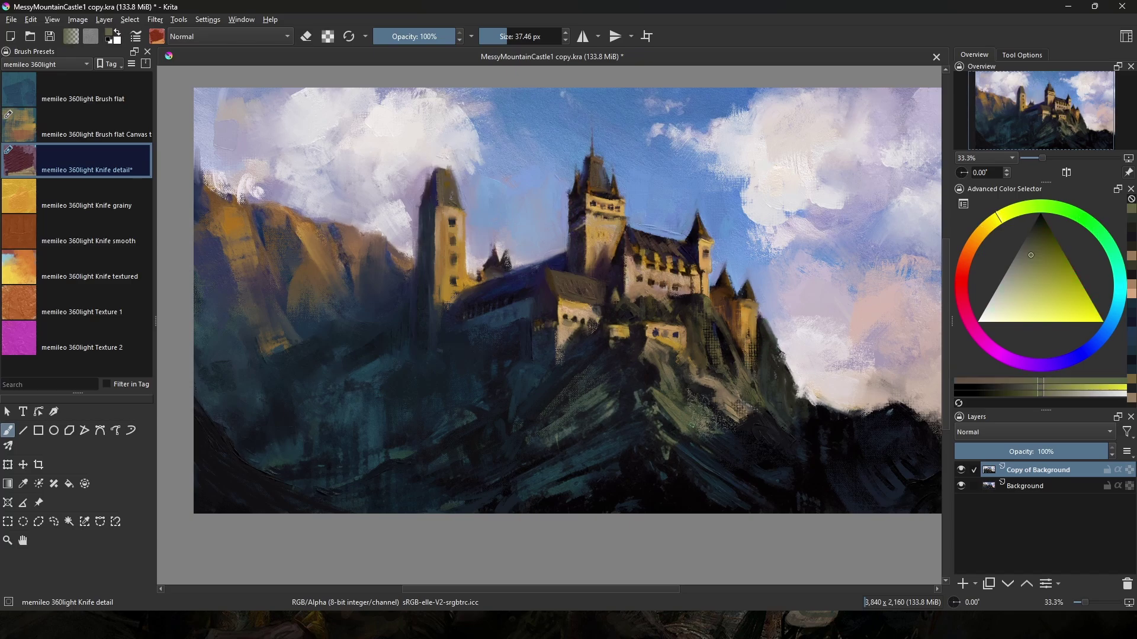
ctrl+click(698, 388)
Deepen the lower slope and the left foreground ridge with sampled near-black and dark-blue strokes.
drag(694, 392, 736, 317)
ctrl+click(592, 426)
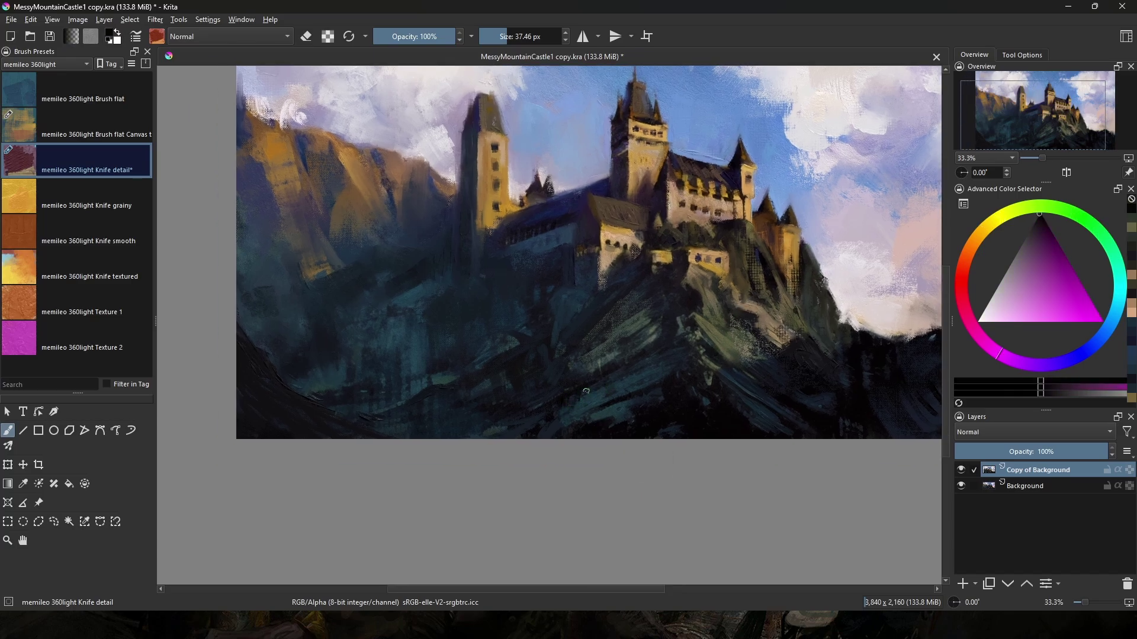
drag(363, 413, 490, 404)
ctrl+click(468, 391)
ctrl+click(482, 400)
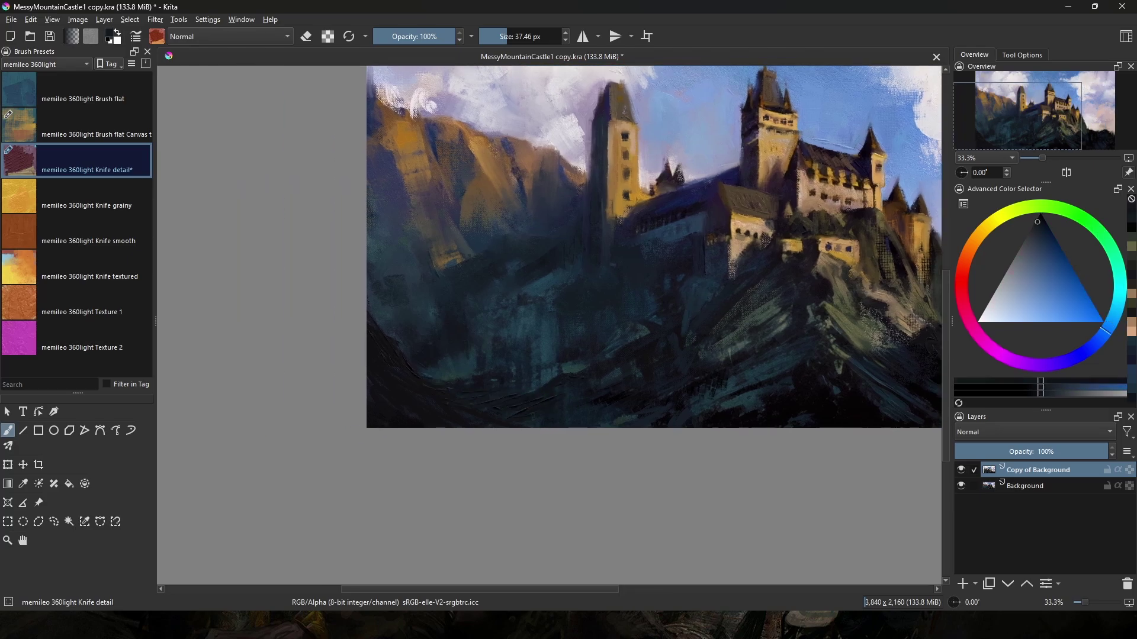
Touch up the cloud beside the left tower and the side wing with sampled off-white and dark-blue tones, and save the document.
drag(772, 212, 744, 384)
ctrl+click(601, 253)
drag(590, 329, 473, 281)
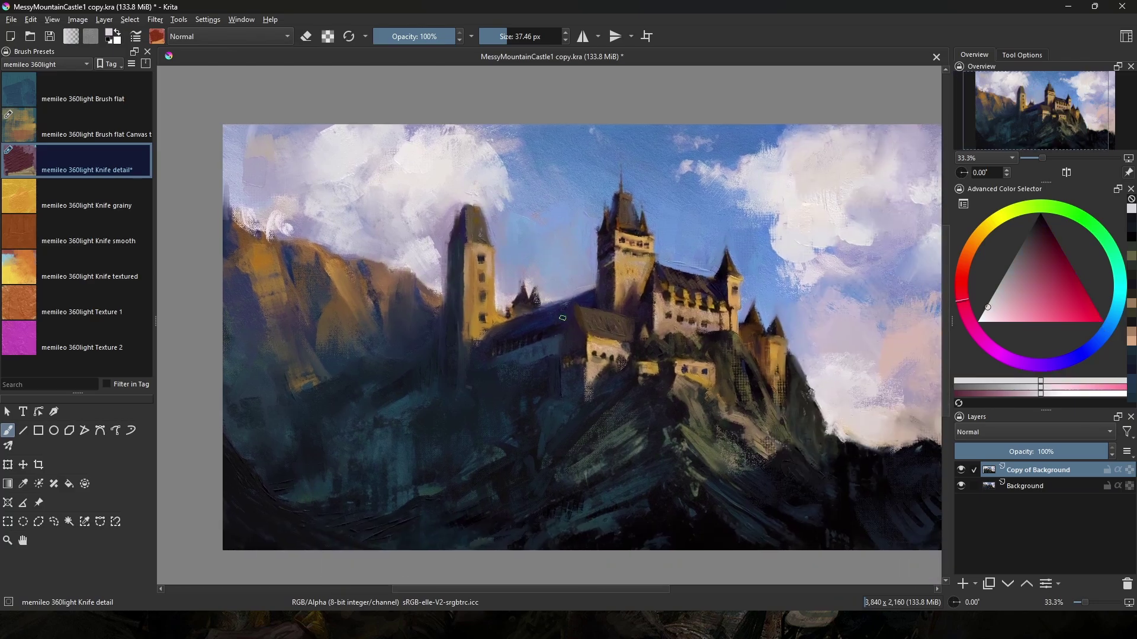
ctrl+click(553, 332)
ctrl+click(552, 340)
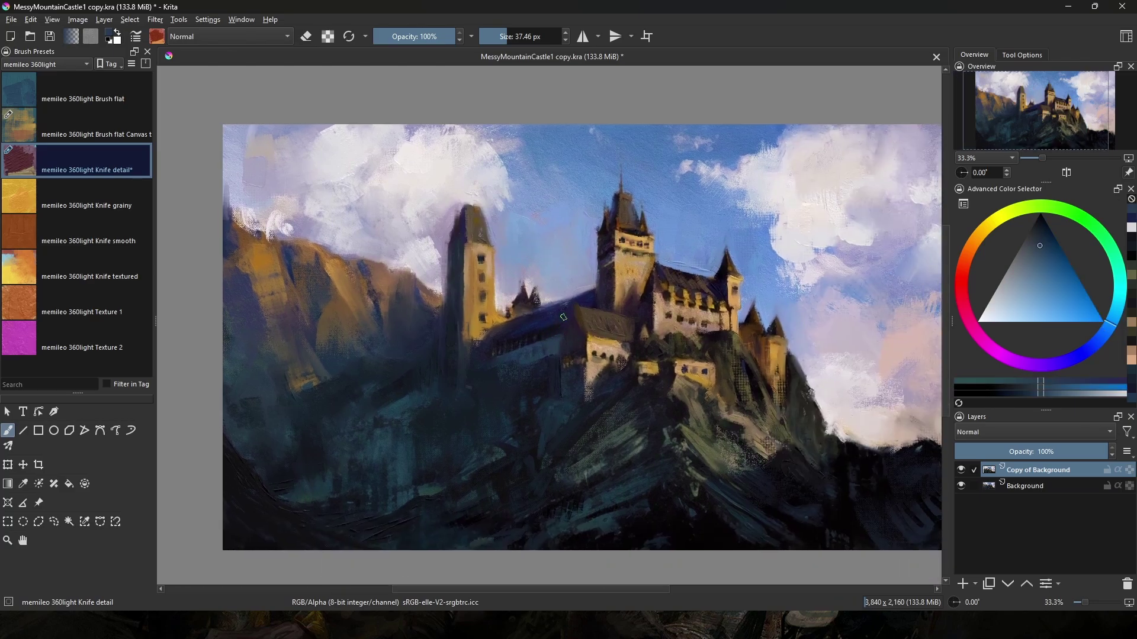
click(50, 38)
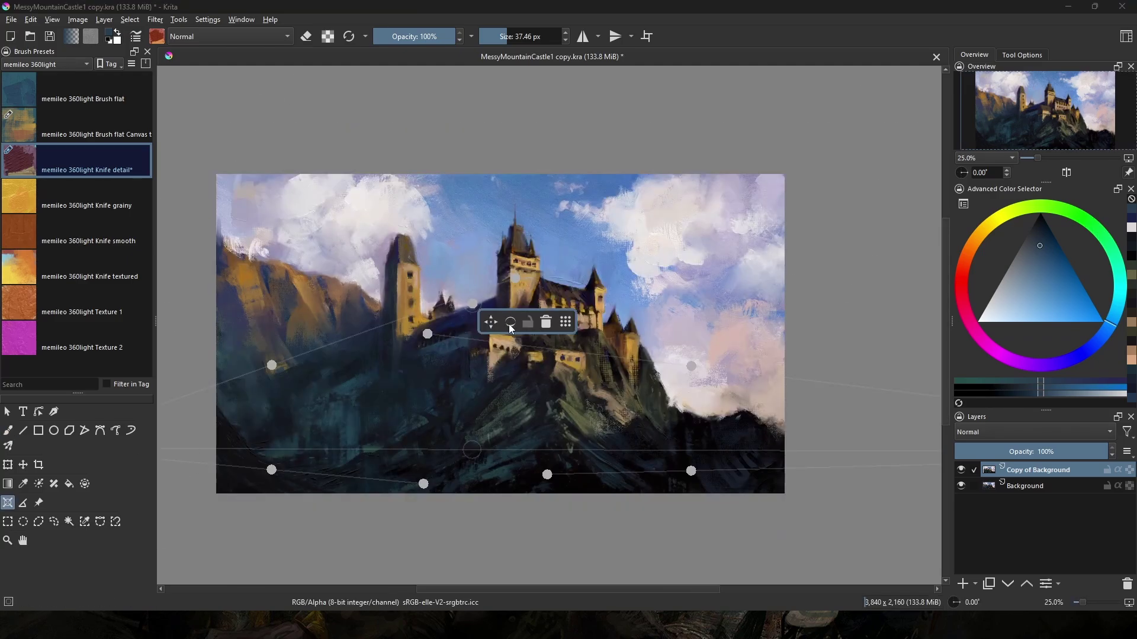
Show the perspective assistant's grid over the painting and add a new paint layer above the copied background.
click(510, 324)
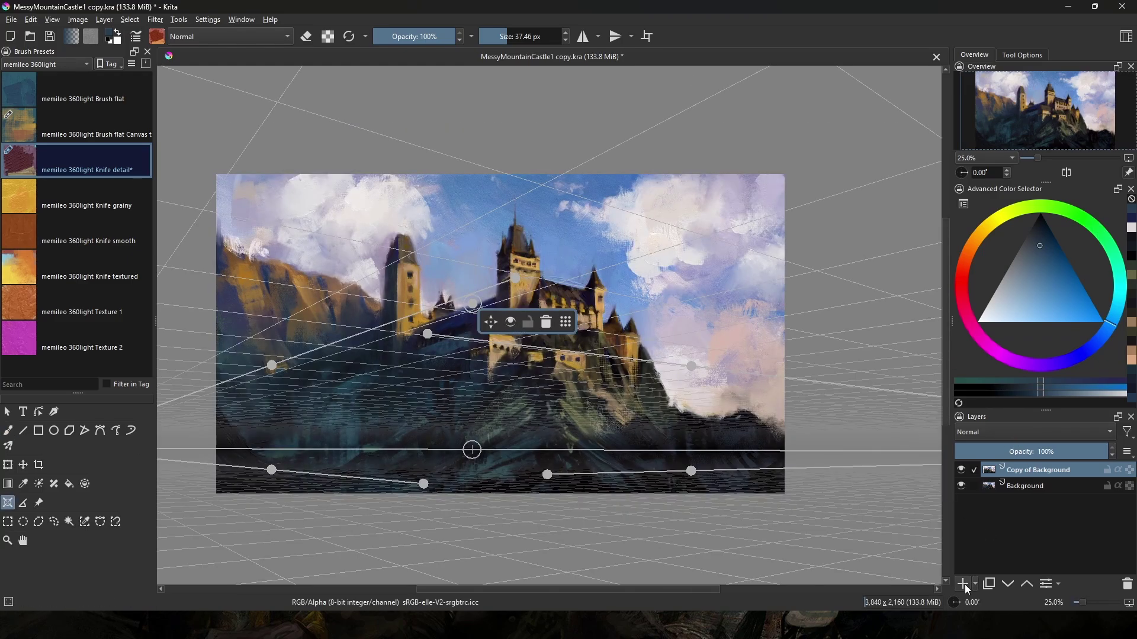
scroll(482, 290, up, 4)
scroll(485, 300, down, 3)
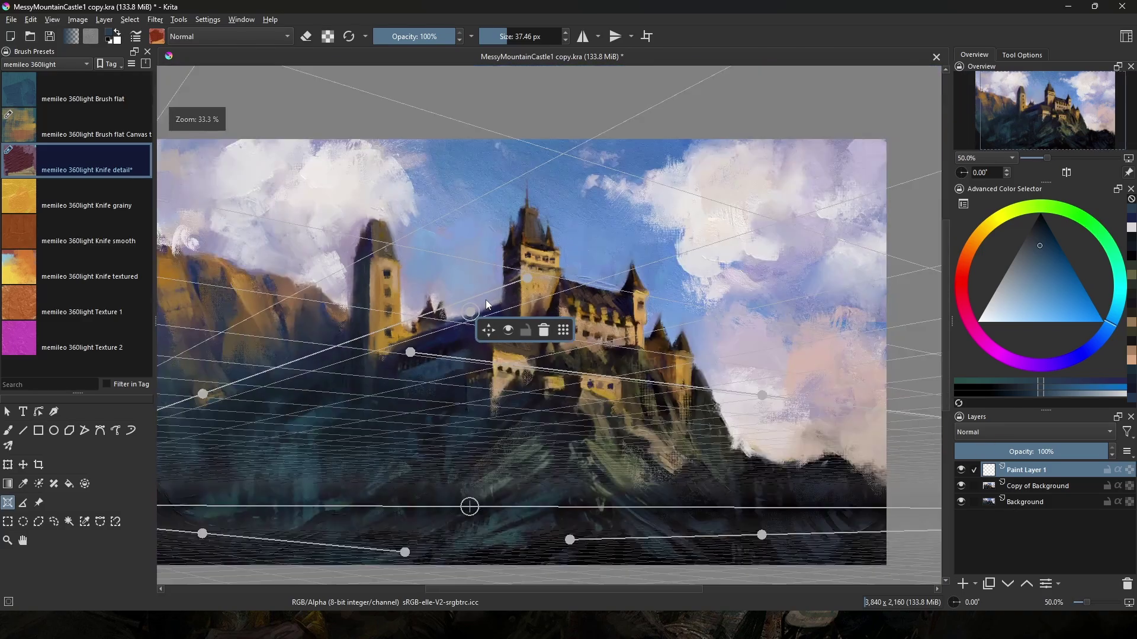
scroll(516, 276, up, 3)
scroll(516, 275, down, 3)
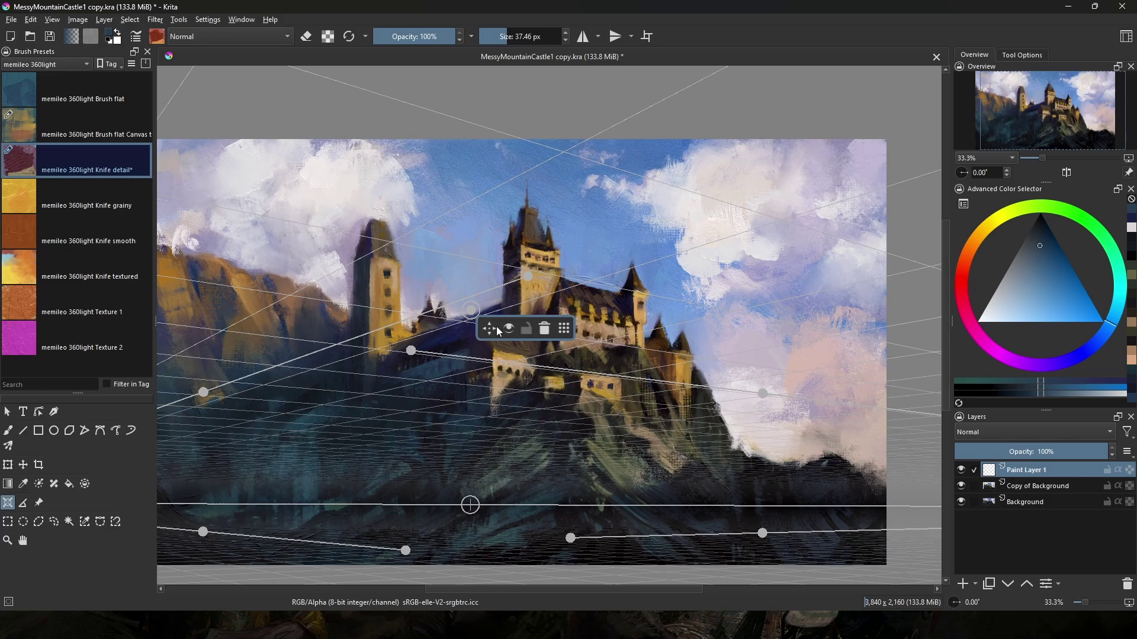
Paint a straight near-black ridge line on the right wing's roof along the perspective guides with the freehand brush.
scroll(499, 332, up, 2)
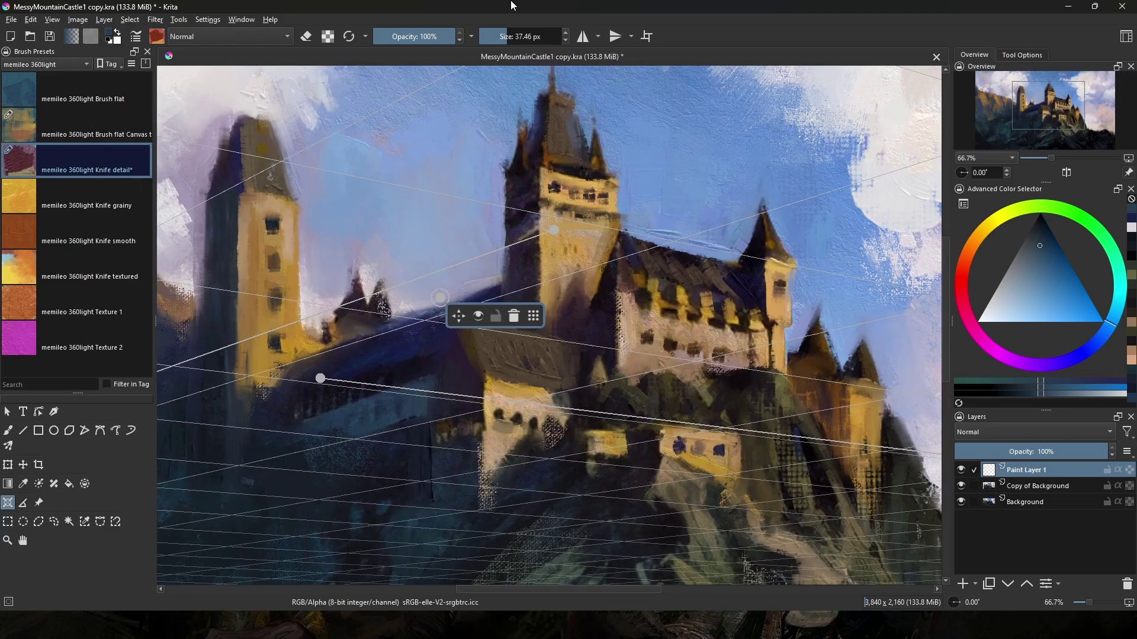
scroll(520, 197, up, 2)
scroll(531, 198, down, 2)
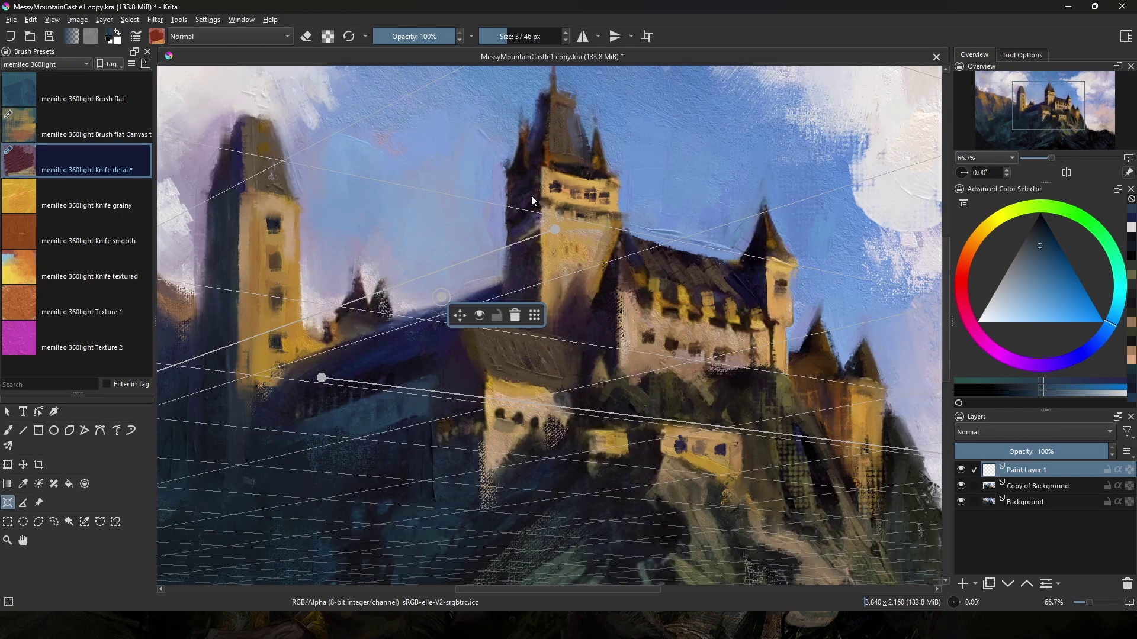
key(b)
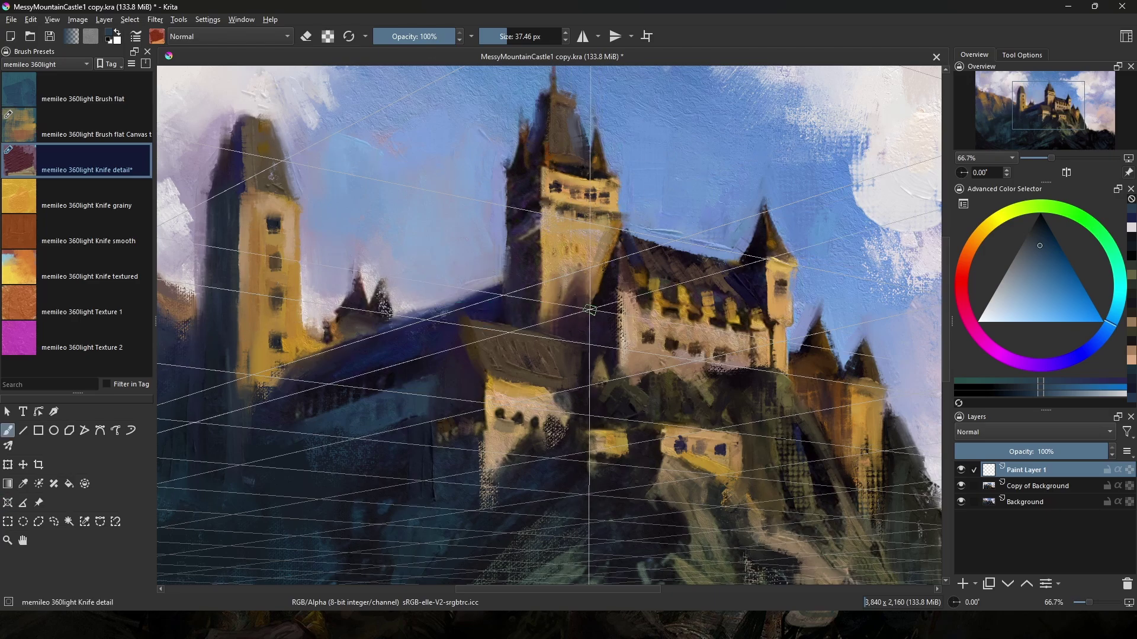
ctrl+click(643, 237)
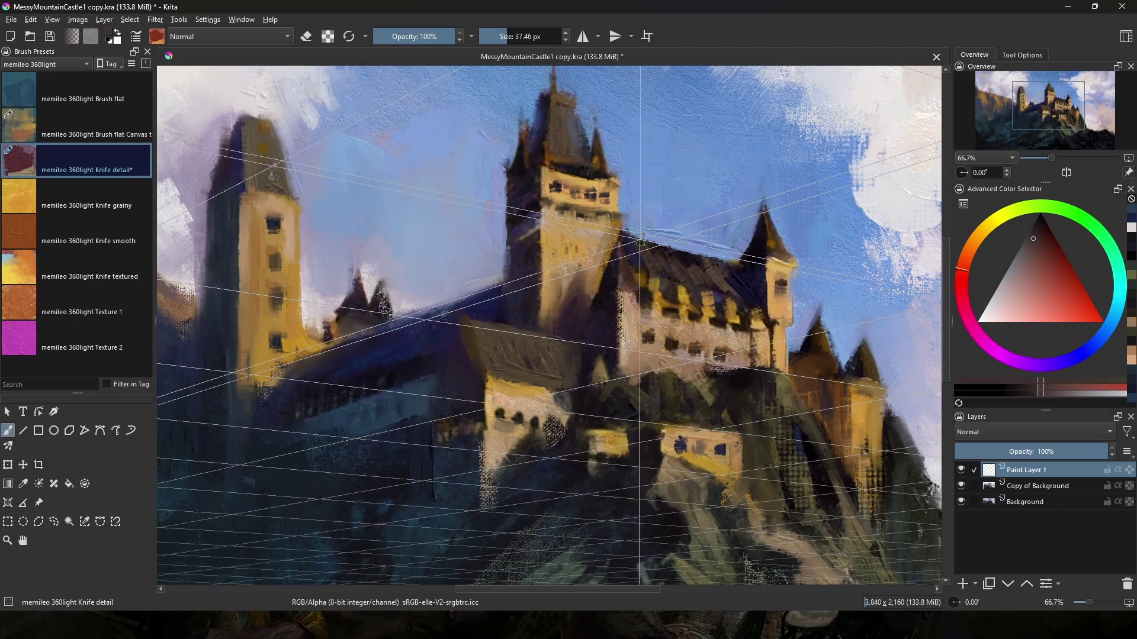
ctrl+click(728, 269)
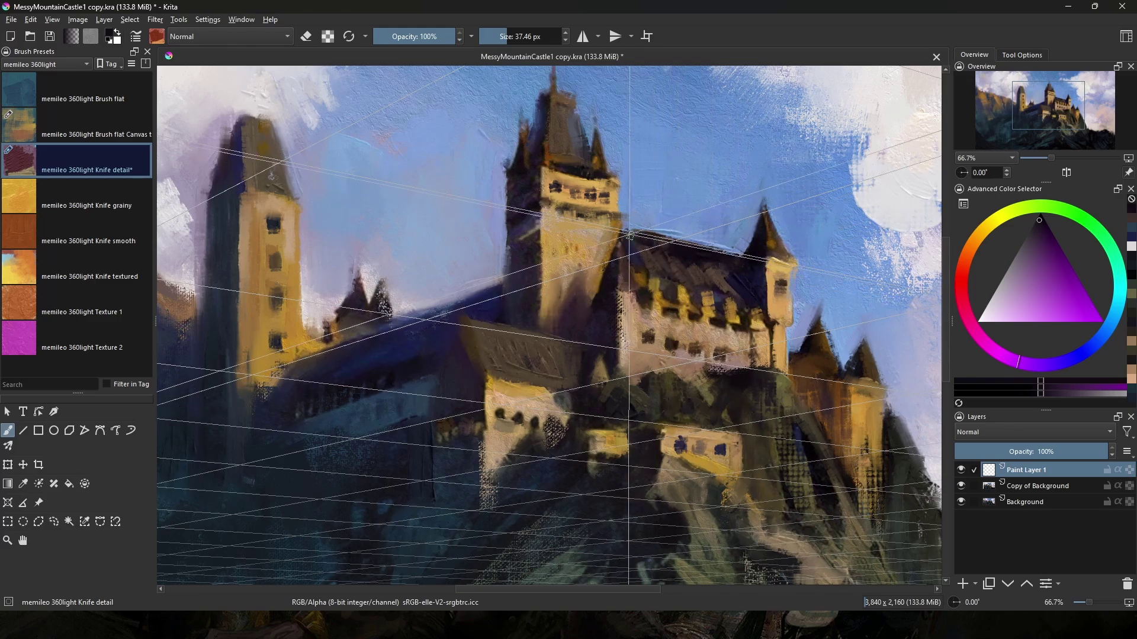
drag(684, 247, 657, 239)
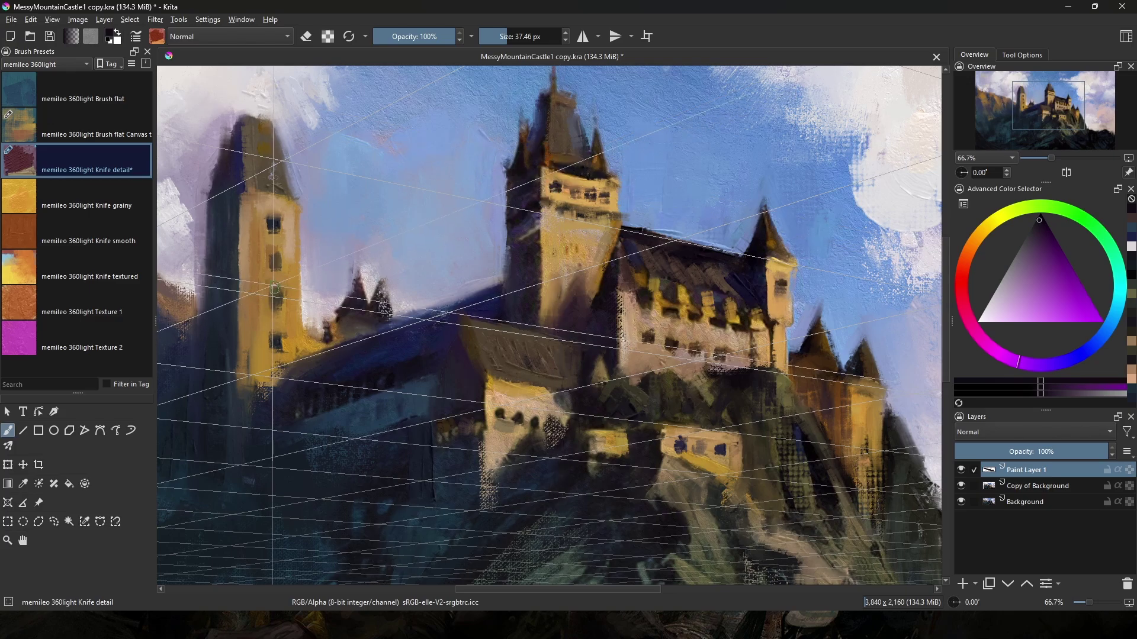
Separate and square up the left tower's stacked windows with straight horizontal strokes of sampled ochre along the perspective guides.
ctrl+click(270, 278)
drag(269, 287, 287, 290)
drag(270, 251, 286, 254)
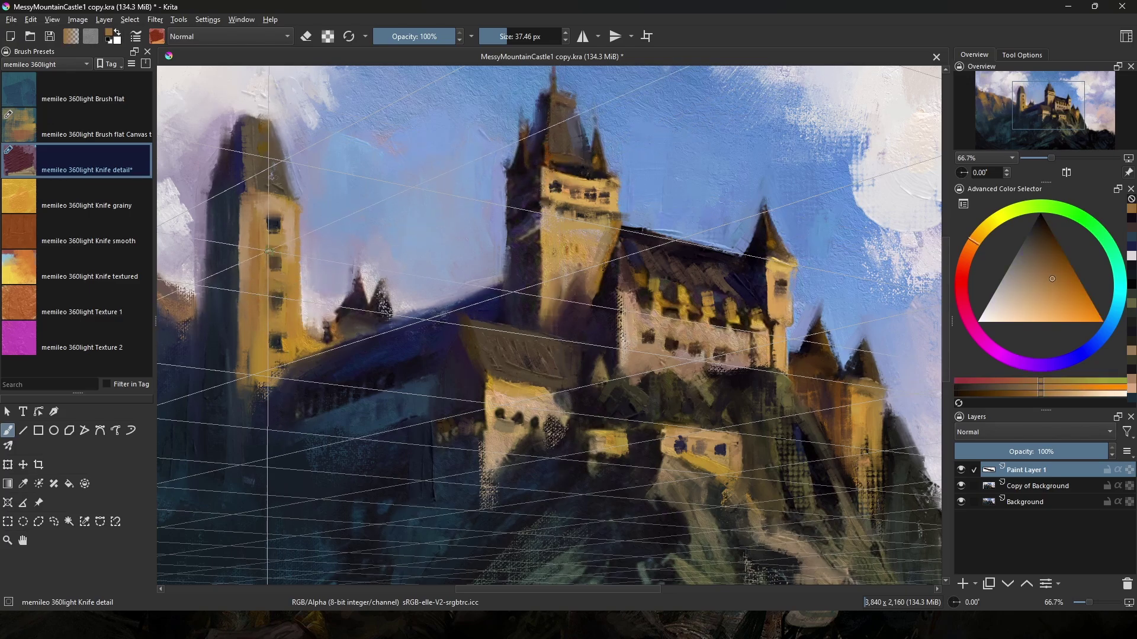
drag(267, 216, 283, 217)
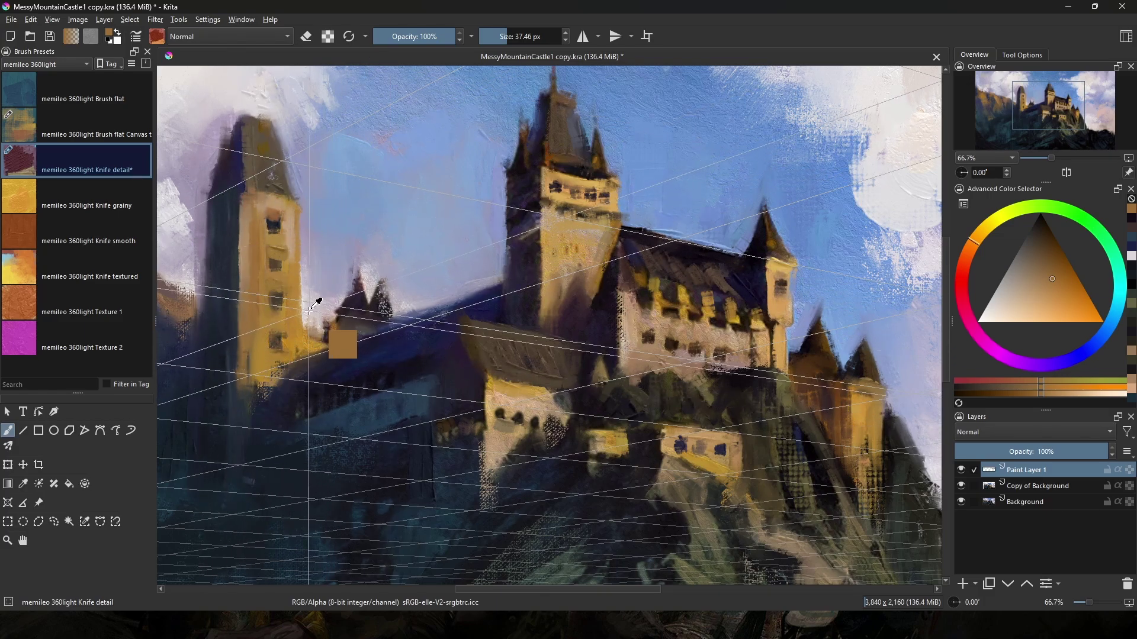
Clean up the left tower's right edge with sky-blue and off-white tones sampled from the neighbouring sky.
ctrl+click(323, 272)
mouse_move(320, 225)
mouse_down()
mouse_move(337, 251)
mouse_move(347, 237)
mouse_move(320, 224)
mouse_up()
ctrl+click(336, 251)
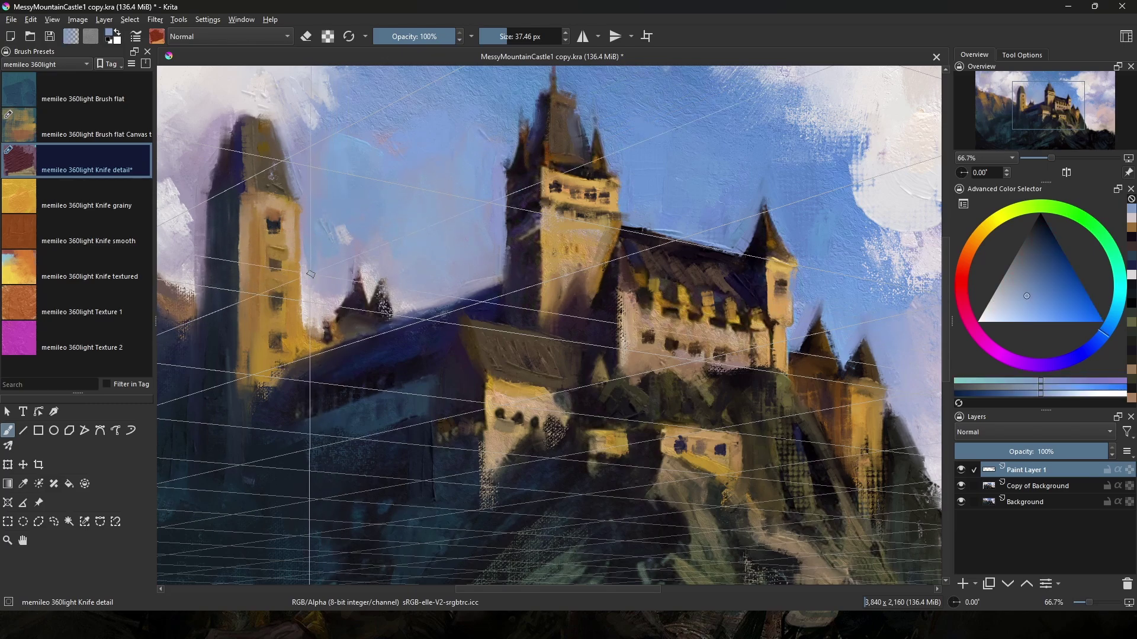
ctrl+click(303, 240)
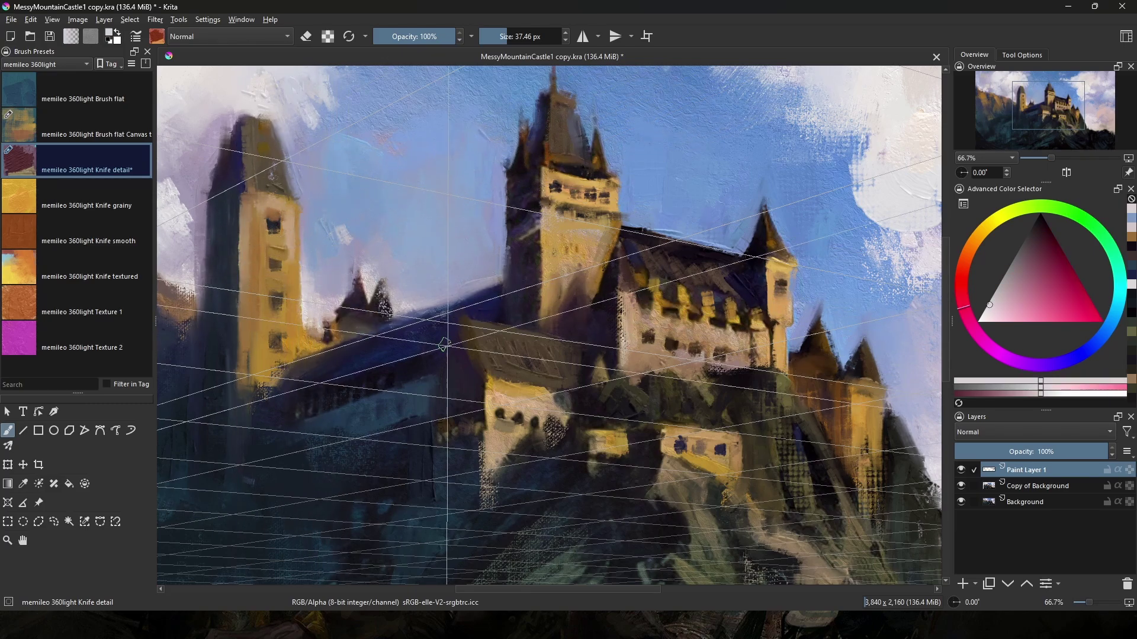
Sharpen the long side roof's end with sampled dark blue and darken the right wing's sloping roof with a sampled dark tone.
ctrl+click(461, 318)
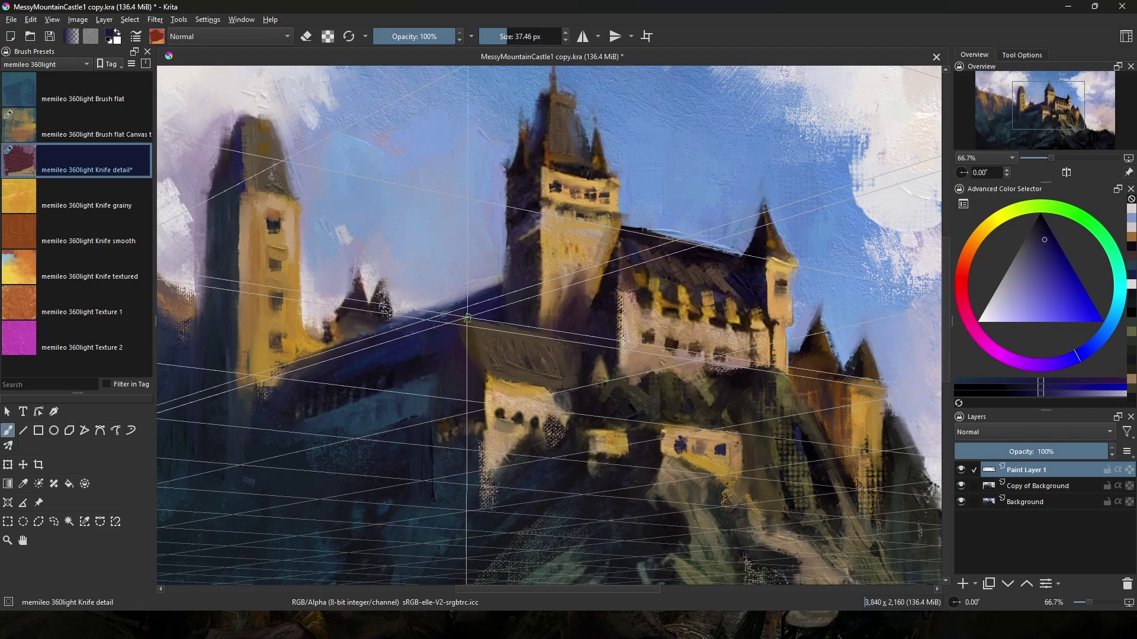
drag(456, 318, 477, 313)
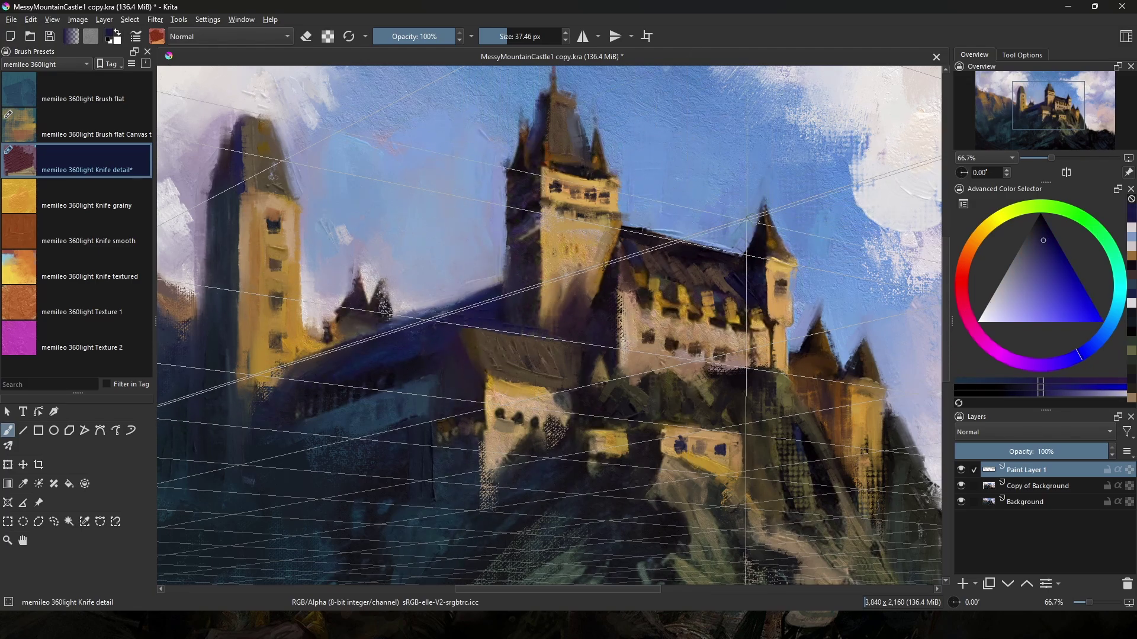
ctrl+click(692, 268)
mouse_move(693, 268)
mouse_down()
mouse_move(681, 261)
mouse_move(729, 248)
mouse_move(651, 249)
mouse_move(622, 231)
mouse_up()
Paint over the central tower's upper windows with sampled ochre and define the ledge below them in dark brown.
ctrl+click(551, 178)
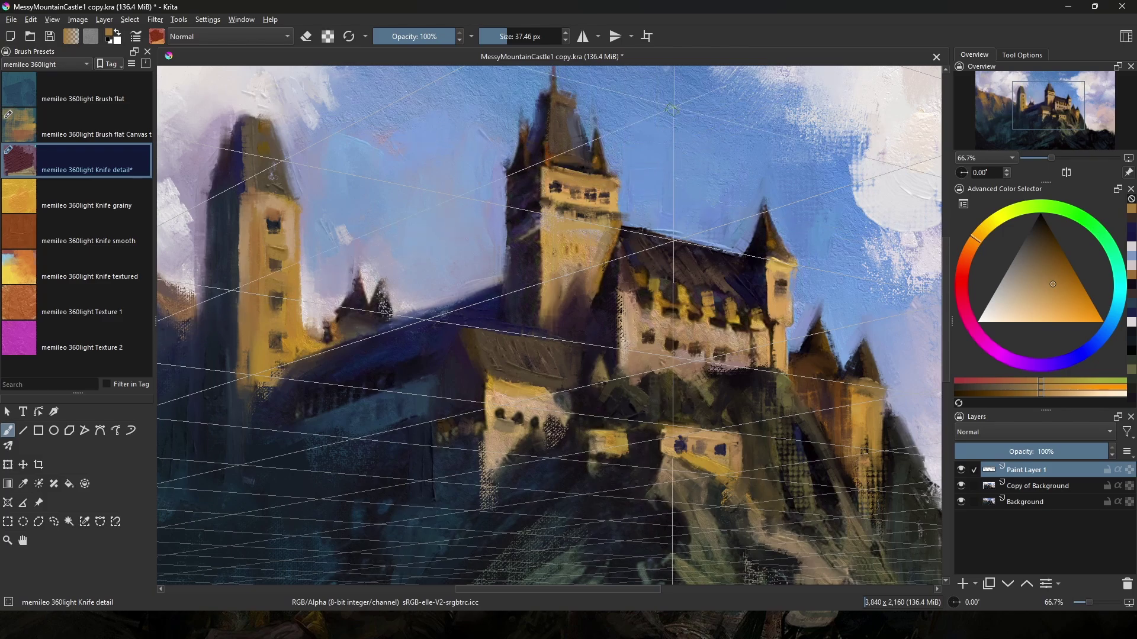
ctrl+click(564, 188)
drag(560, 188, 607, 196)
ctrl+click(559, 240)
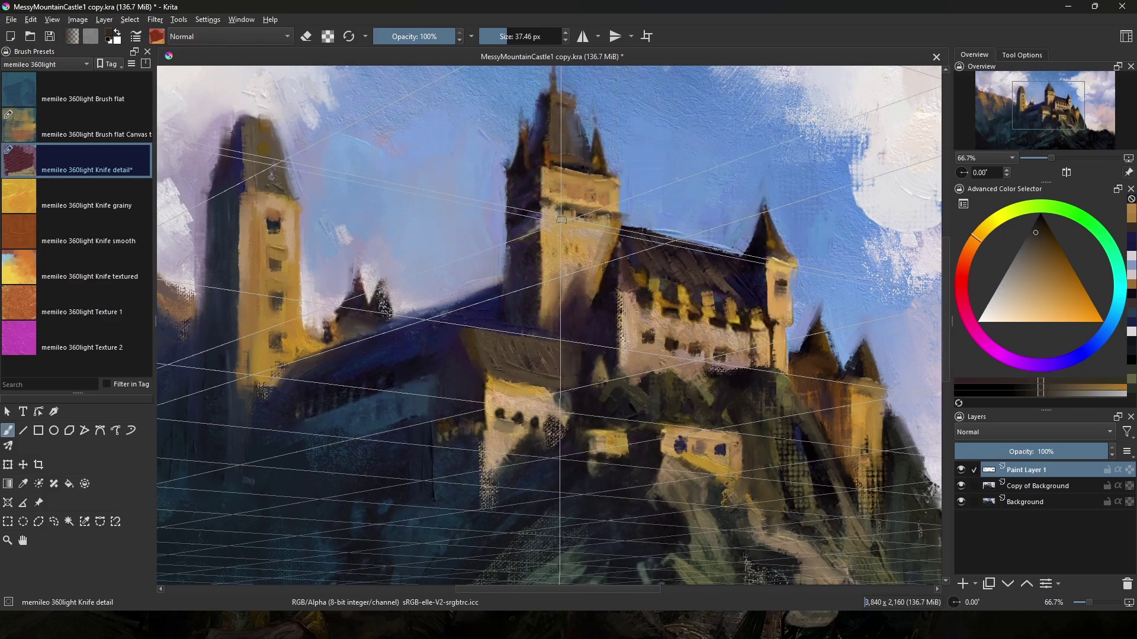
Deepen the central tower's shadowed side and redefine the details of its upper wall with sampled near-black tones.
ctrl+click(525, 223)
ctrl+click(523, 225)
drag(515, 230, 524, 235)
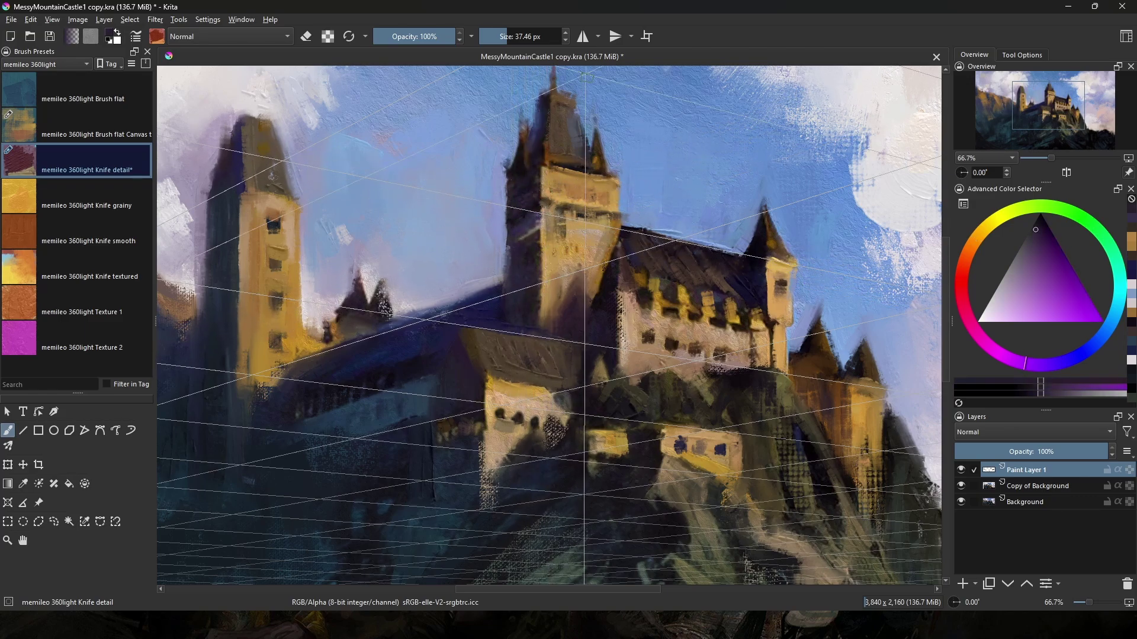
ctrl+click(575, 162)
mouse_move(568, 166)
mouse_down()
mouse_move(577, 167)
mouse_move(557, 164)
mouse_up()
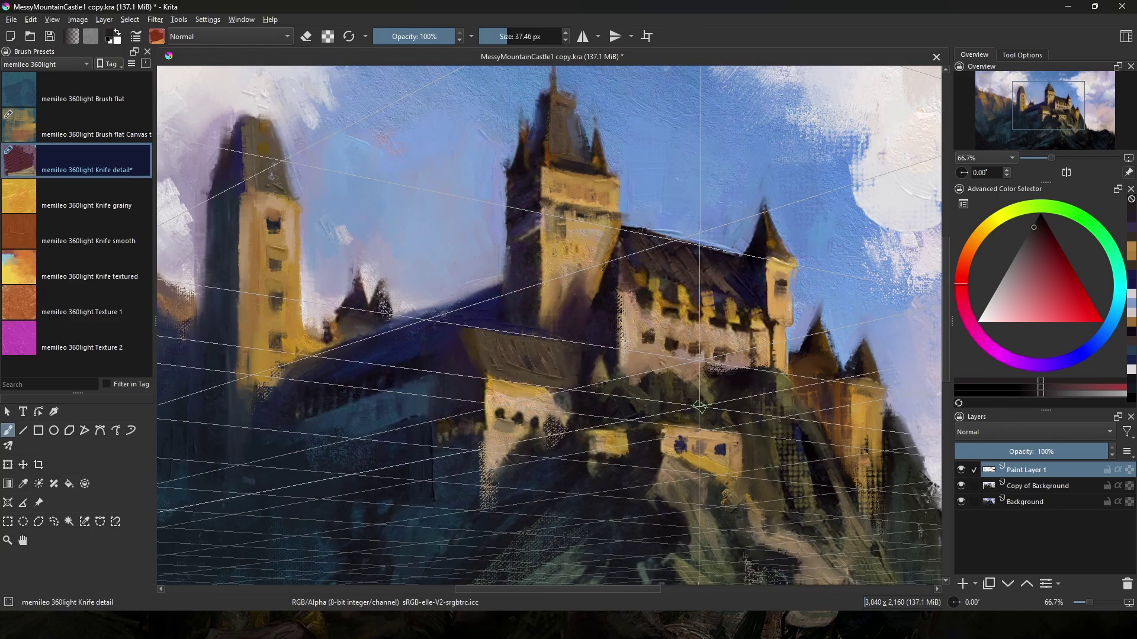
Straighten the walls and top edges of the two small lower buildings on the slope with sampled tan and yellow-ochre strokes.
ctrl+click(666, 421)
ctrl+click(640, 424)
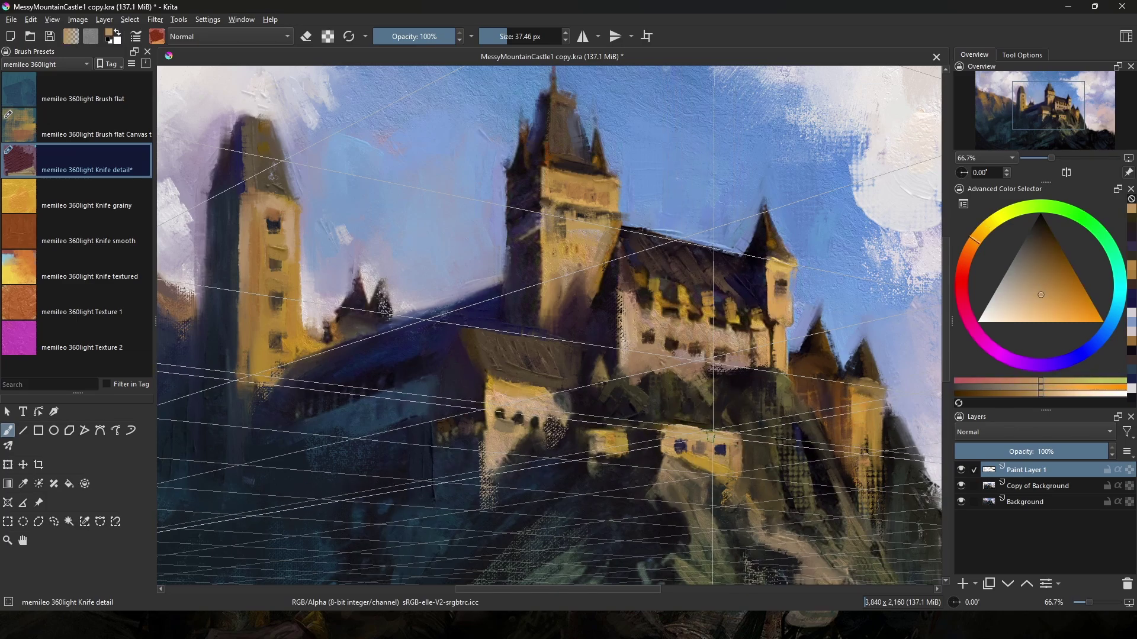
ctrl+click(592, 426)
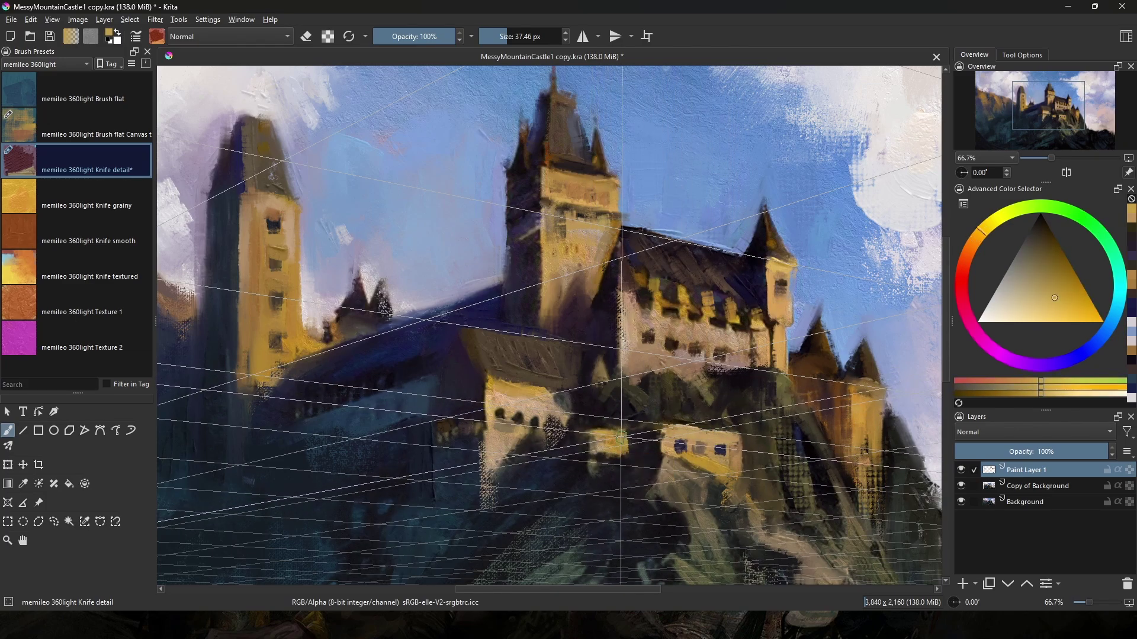
drag(592, 426, 636, 433)
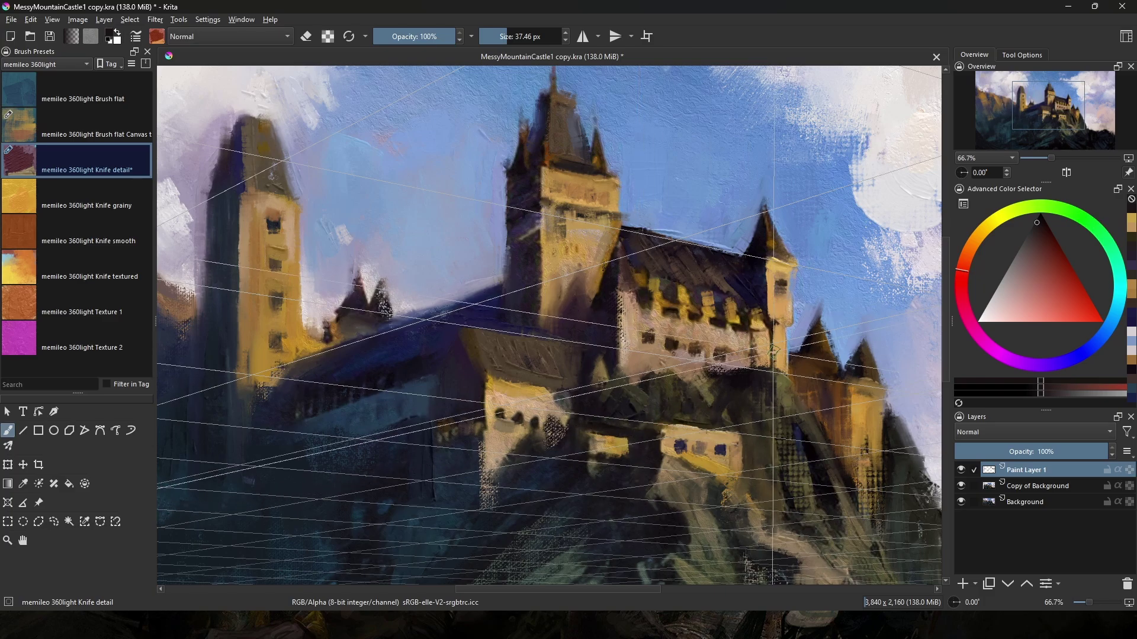
Cover the right wing's lower window row with sampled tan, and repaint evenly spaced near-black windows along the perspective guides.
ctrl+click(646, 343)
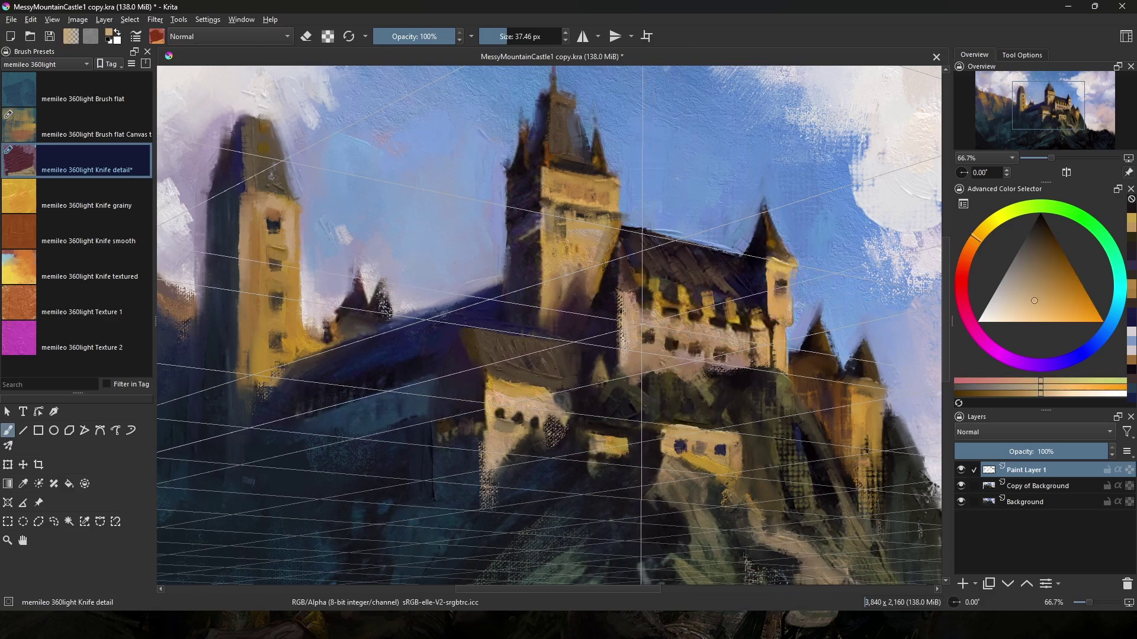
drag(681, 343, 759, 358)
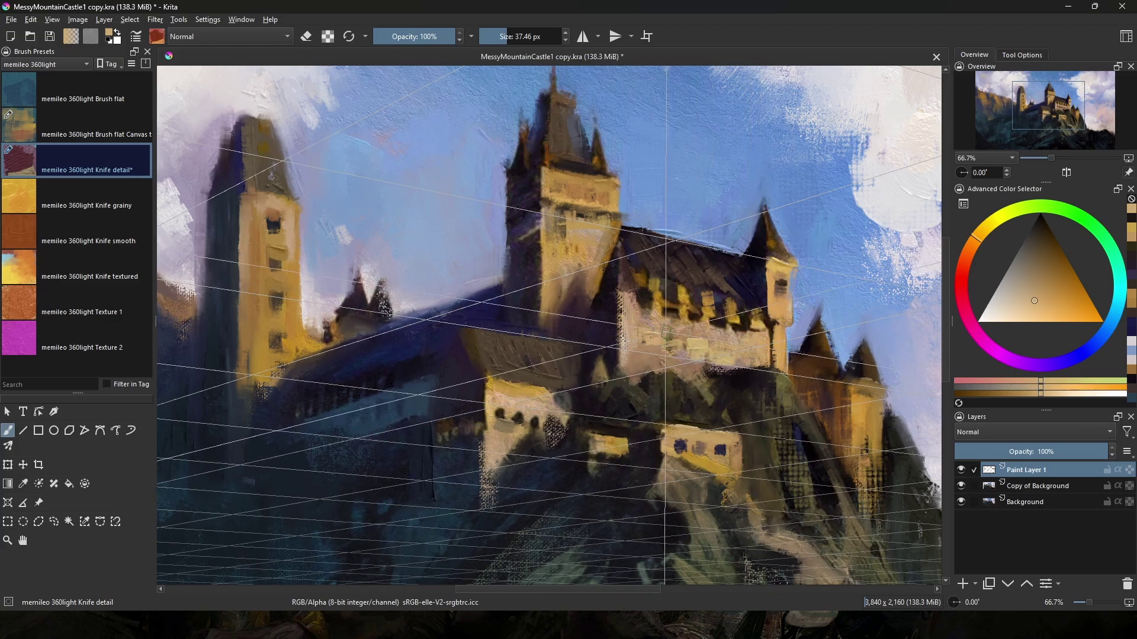
ctrl+click(647, 338)
drag(645, 340, 698, 351)
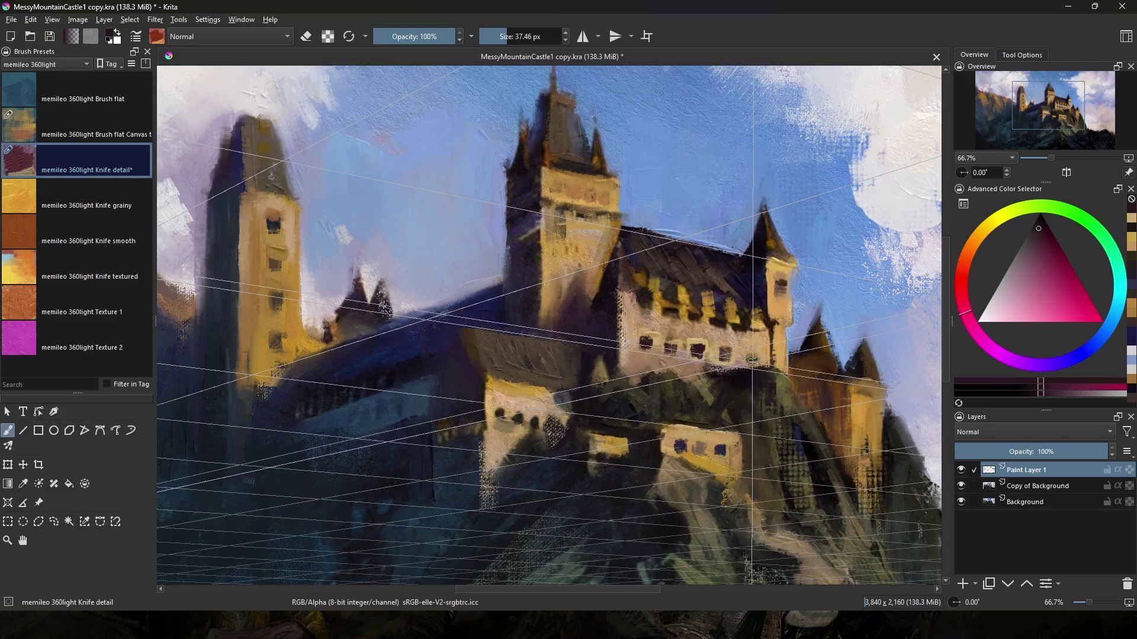
Refine the right wing's dormers and corner turret and add a dark window to the central tower, using sampled ochre and dark-brown tones.
ctrl+click(661, 312)
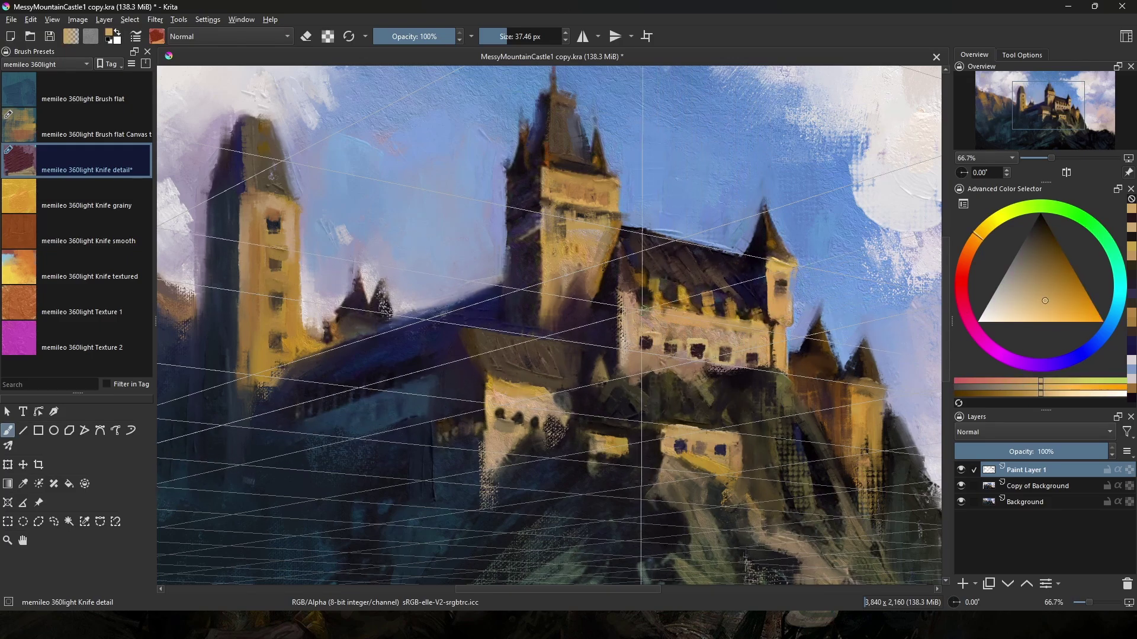
ctrl+click(651, 299)
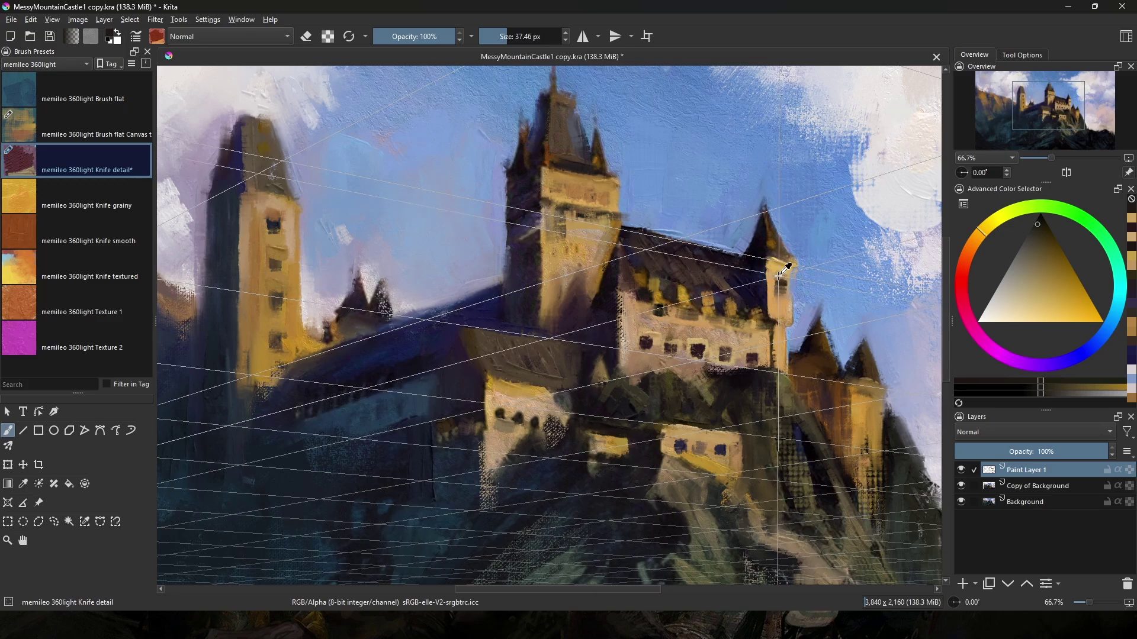
ctrl+click(784, 277)
ctrl+click(786, 288)
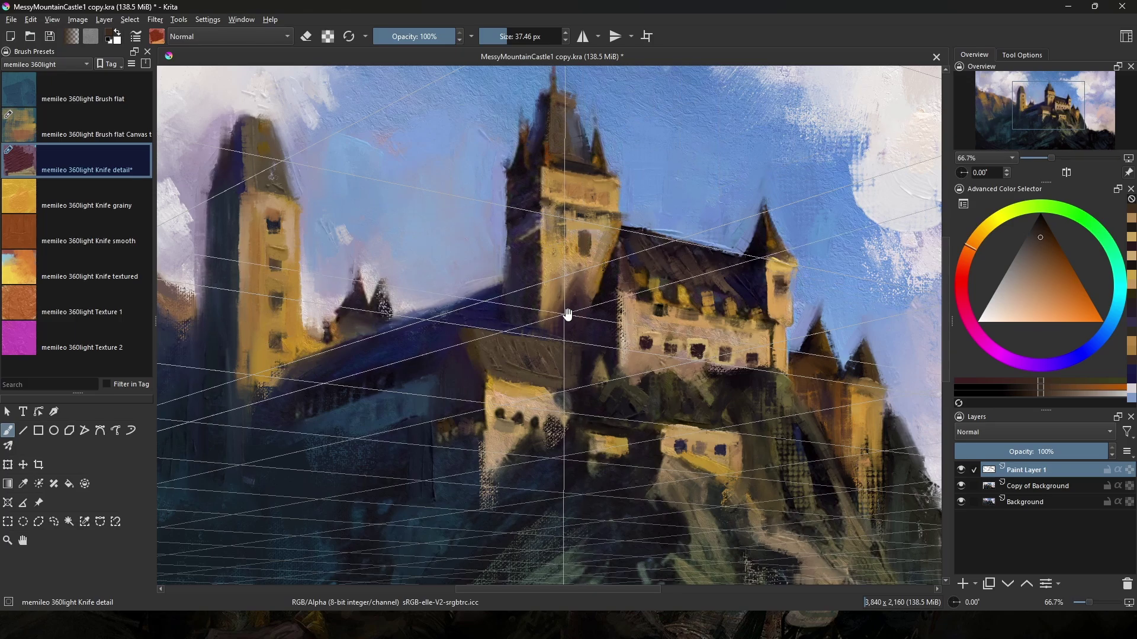
Trim the top edge of the left tower's roof with an off-white tone sampled from the cloud behind it.
drag(567, 314, 822, 343)
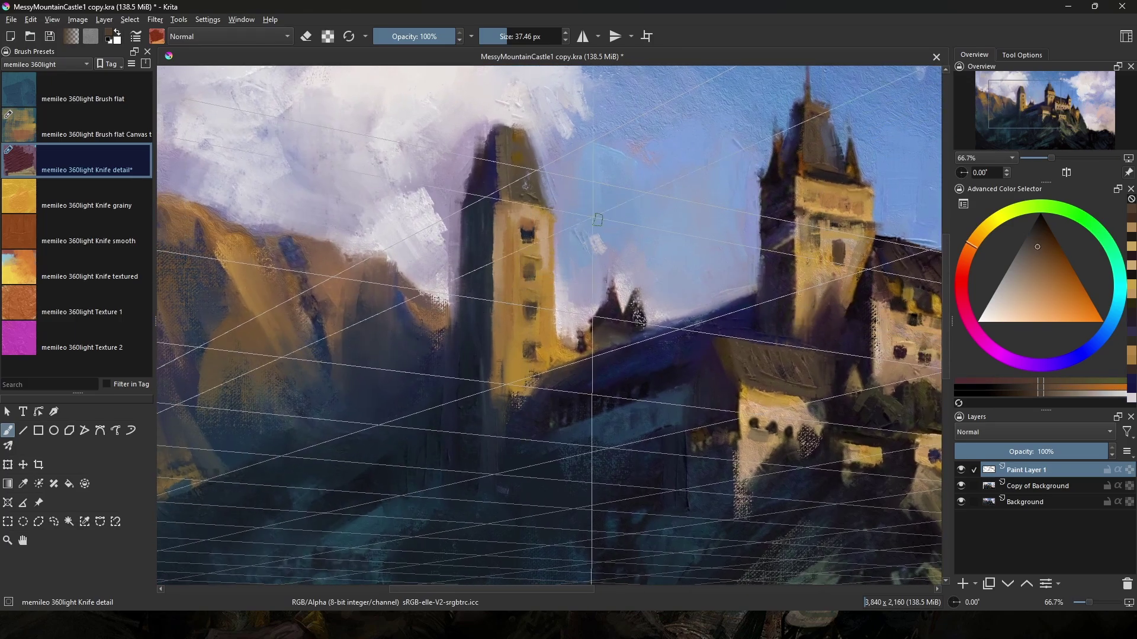
ctrl+click(497, 113)
drag(496, 121, 524, 127)
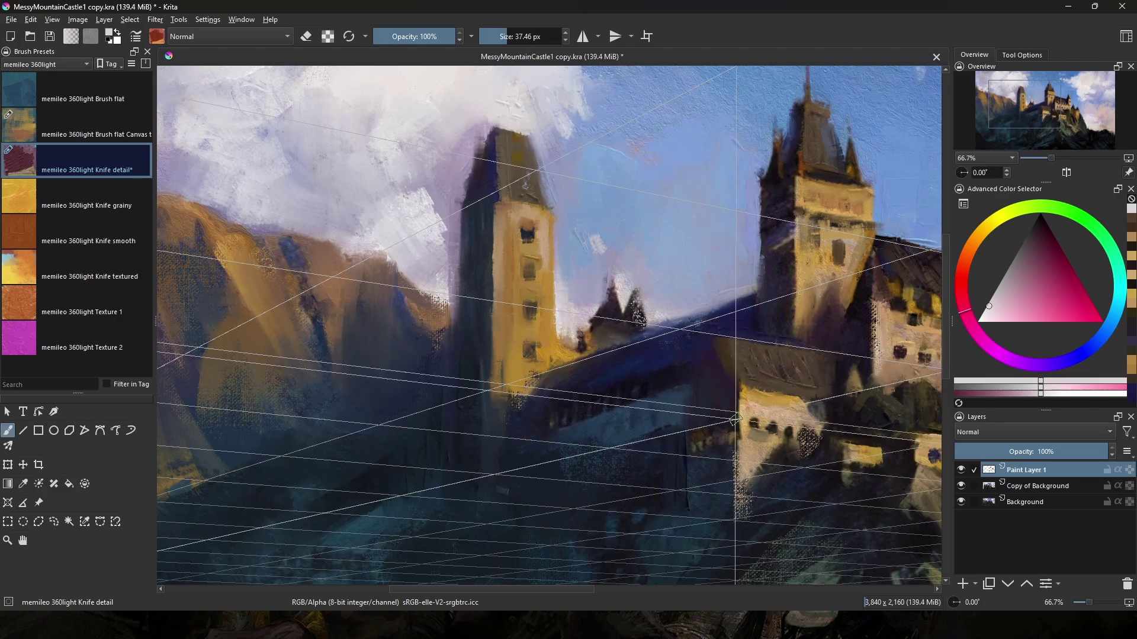
Sharpen the upper edge of the side wing's blue wall and paint near-black openings under its eaves along the perspective guides.
drag(735, 419, 756, 330)
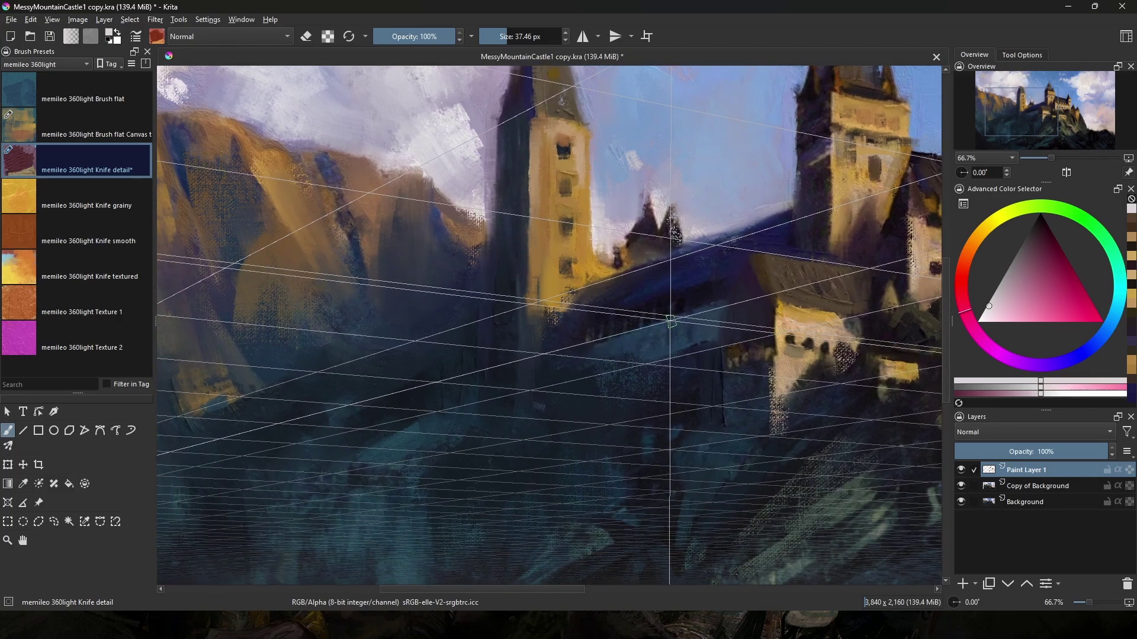
ctrl+click(693, 316)
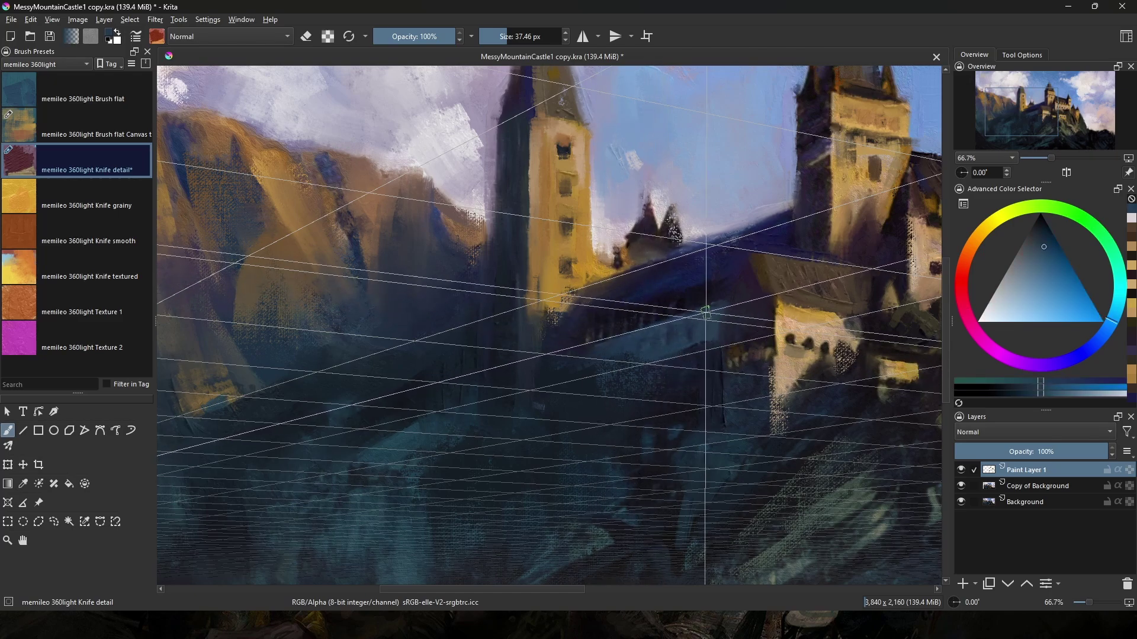
ctrl+click(701, 314)
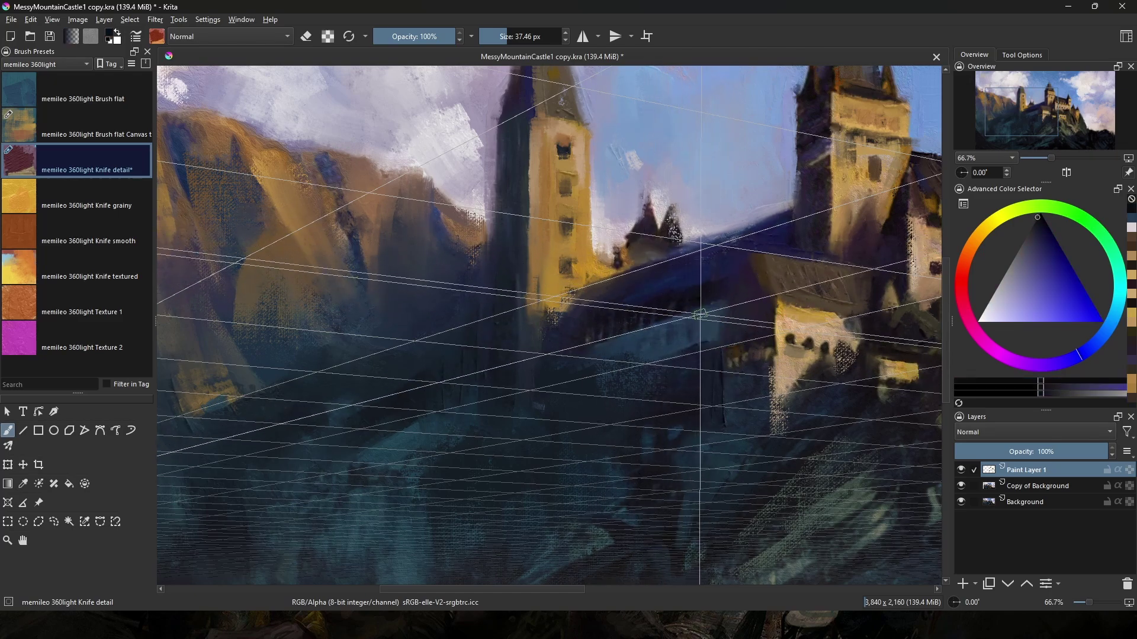
key(k)
drag(695, 299, 725, 292)
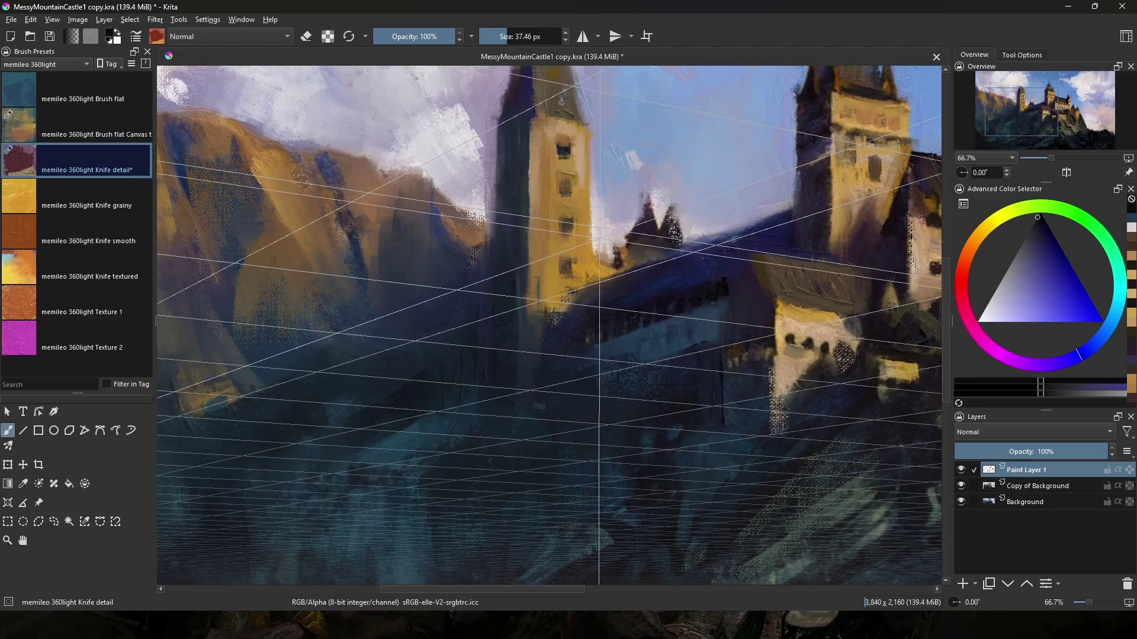
Rework the small twin spires behind the long roof into the outline of a gabled building with sampled off-white and near-black tones.
ctrl+click(603, 259)
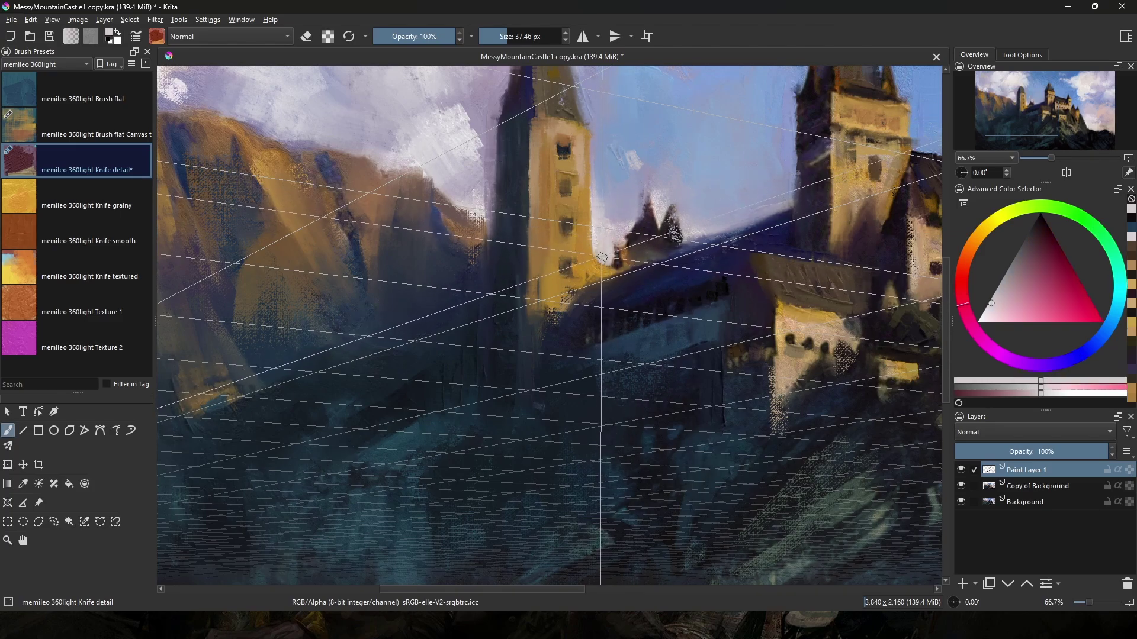
ctrl+click(631, 257)
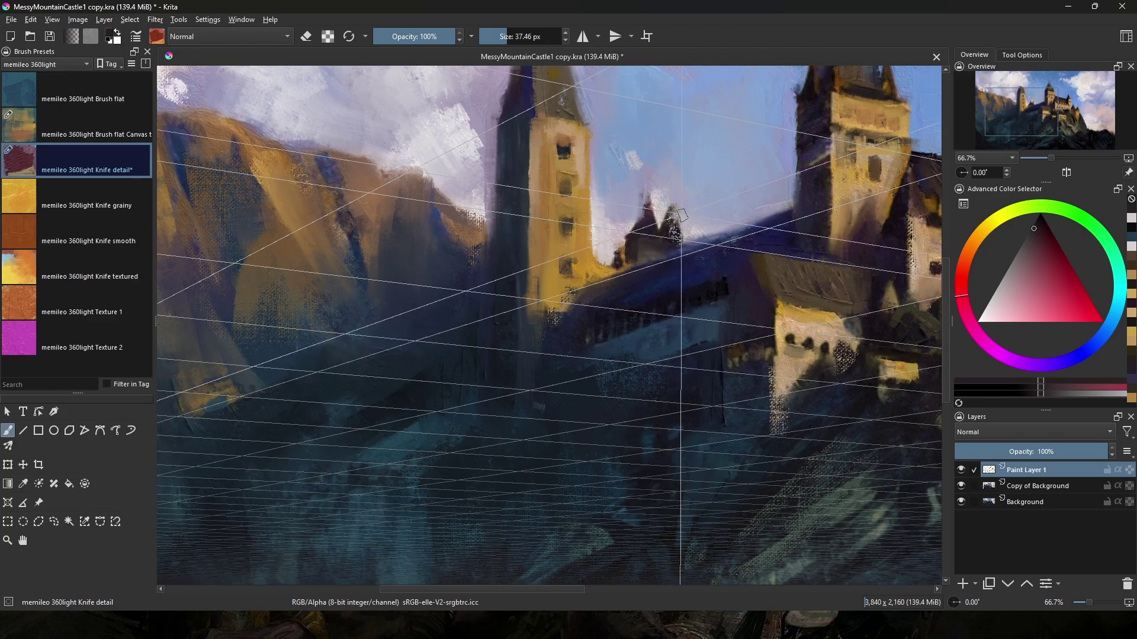
drag(692, 181, 602, 261)
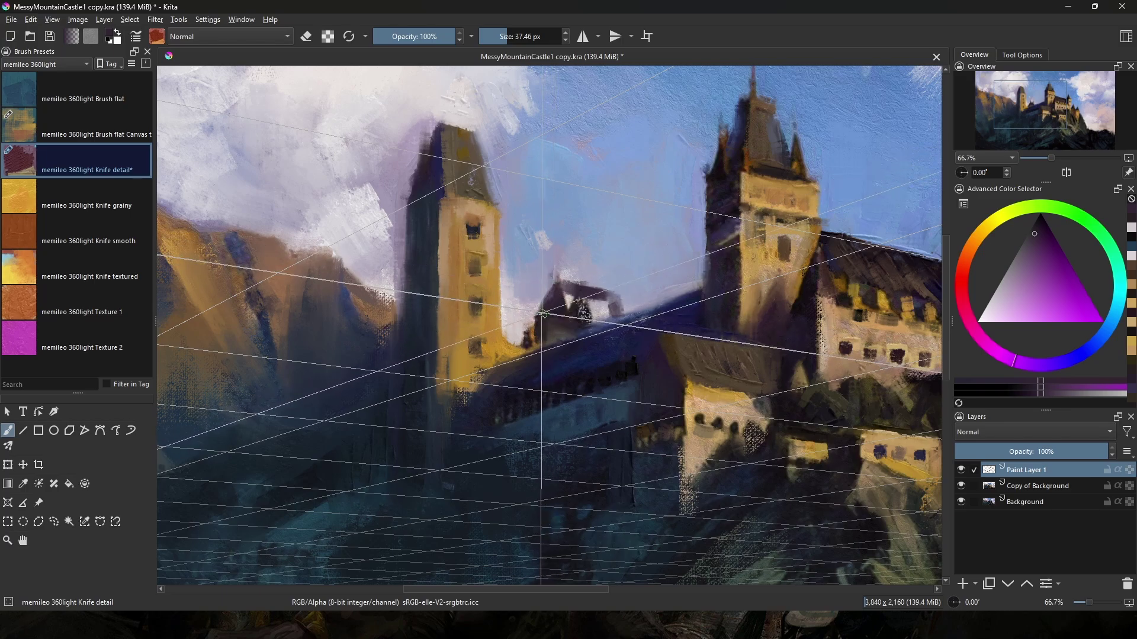
Fill the small gabled building's roof with a grey-brown sampled from the left tower's roof.
ctrl+click(535, 317)
ctrl+click(457, 173)
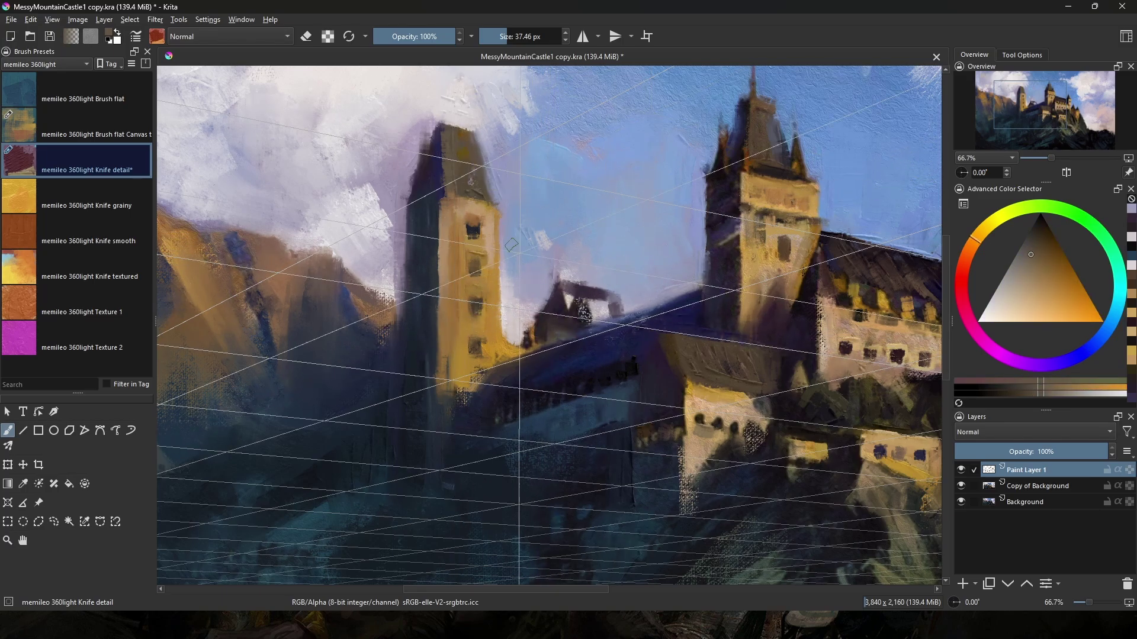
drag(567, 287, 588, 323)
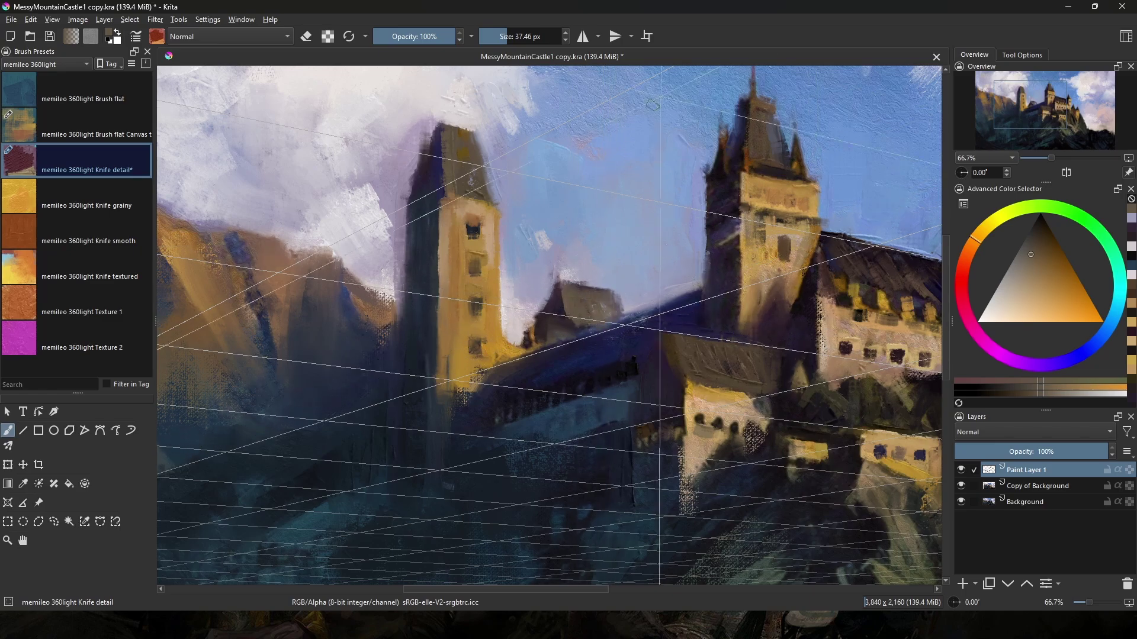
Refine the central tower's outline and narrow its wall window with sampled sky-blue, near-black and ochre tones.
mouse_move(746, 239)
mouse_down()
mouse_move(626, 335)
mouse_move(581, 271)
mouse_up()
ctrl+click(578, 308)
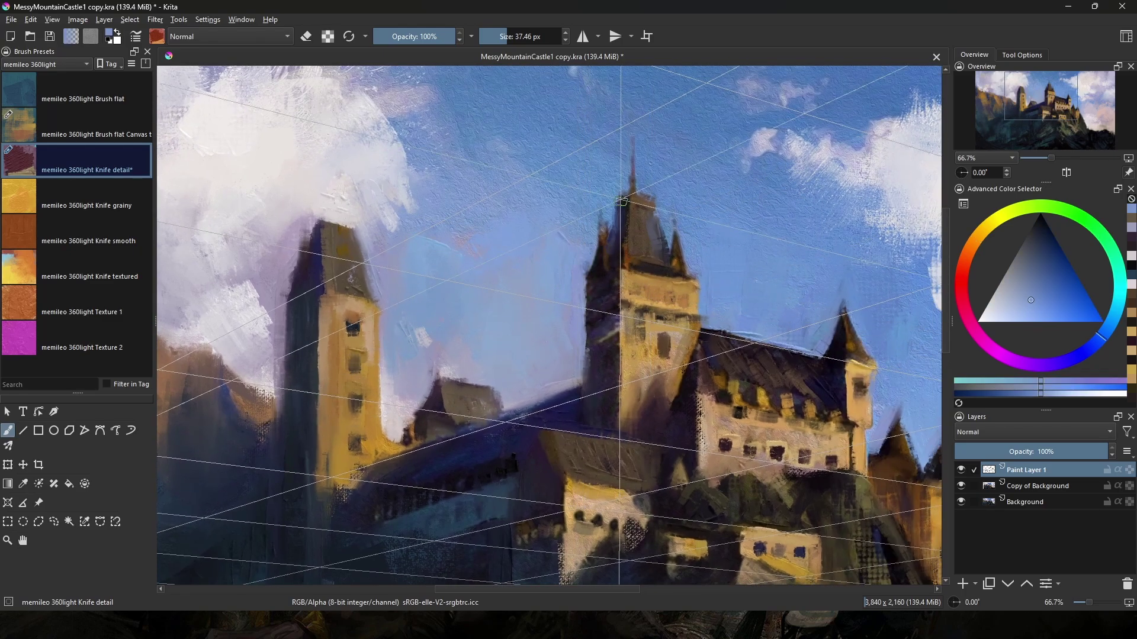
ctrl+click(622, 201)
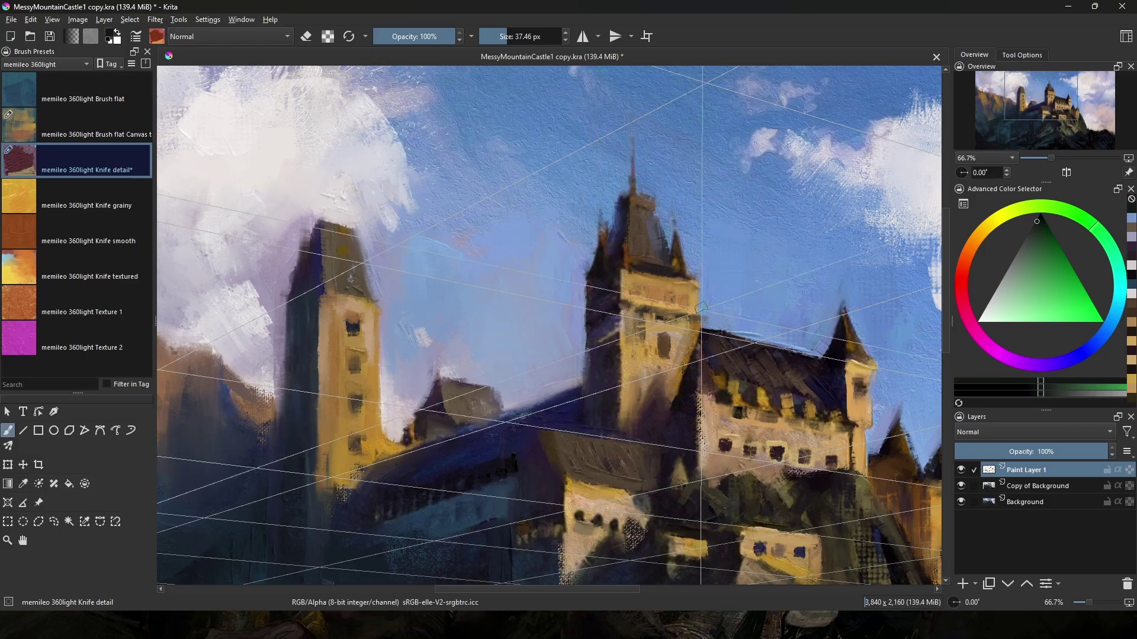
ctrl+click(660, 314)
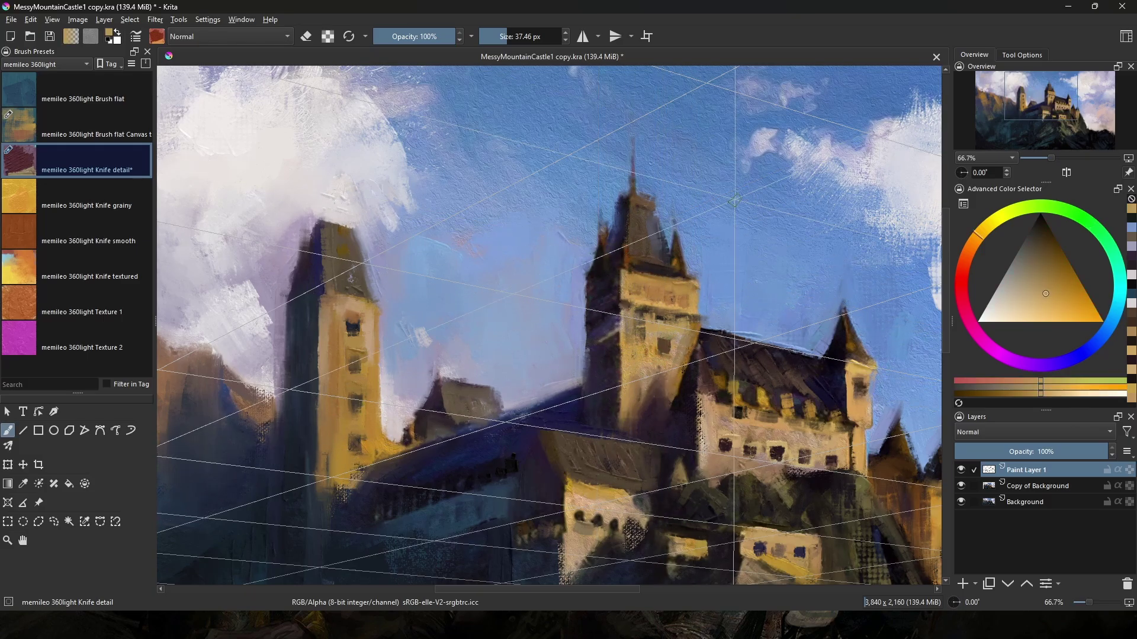
Hide the perspective assistant's guides and check the whole painting at 33.3% zoom.
key(minus)
key(minus)
click(7, 503)
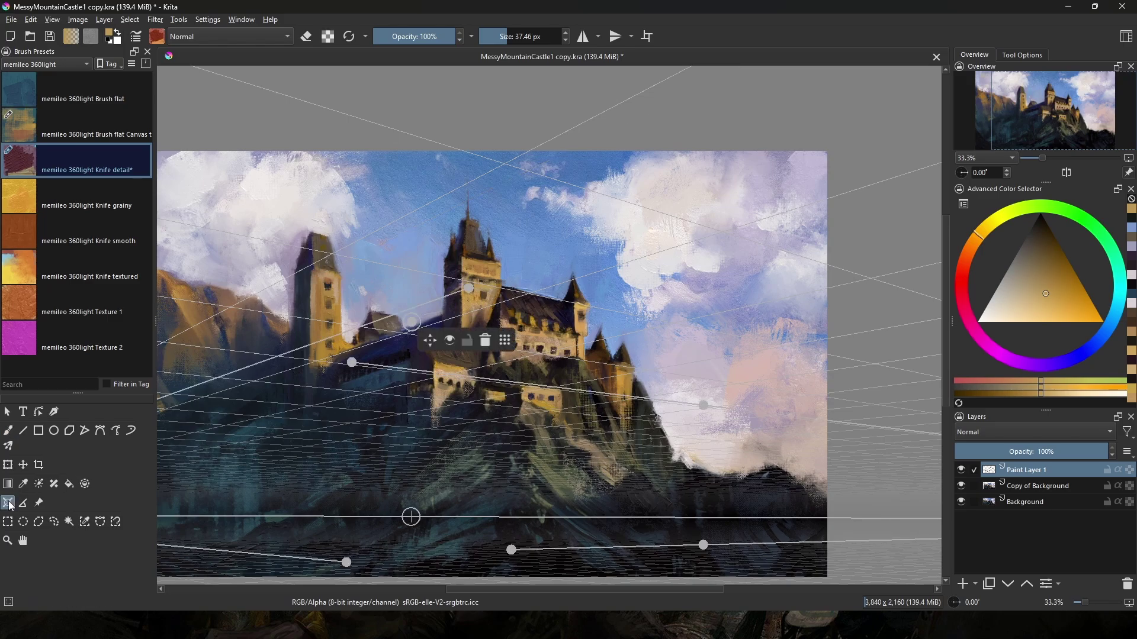
click(449, 340)
scroll(657, 364, down, 2)
scroll(639, 355, up, 2)
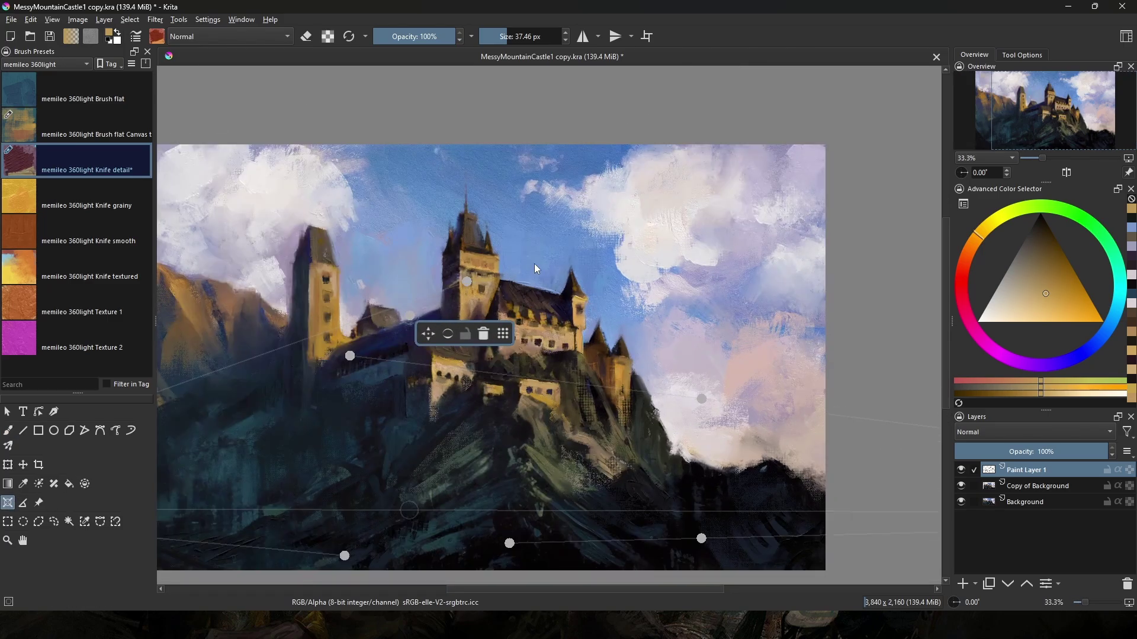
Compare the castle with the perspective assistant's guides shown and hidden, at zoom levels between 33.3% and 100%.
scroll(538, 261, down, 2)
scroll(519, 302, up, 2)
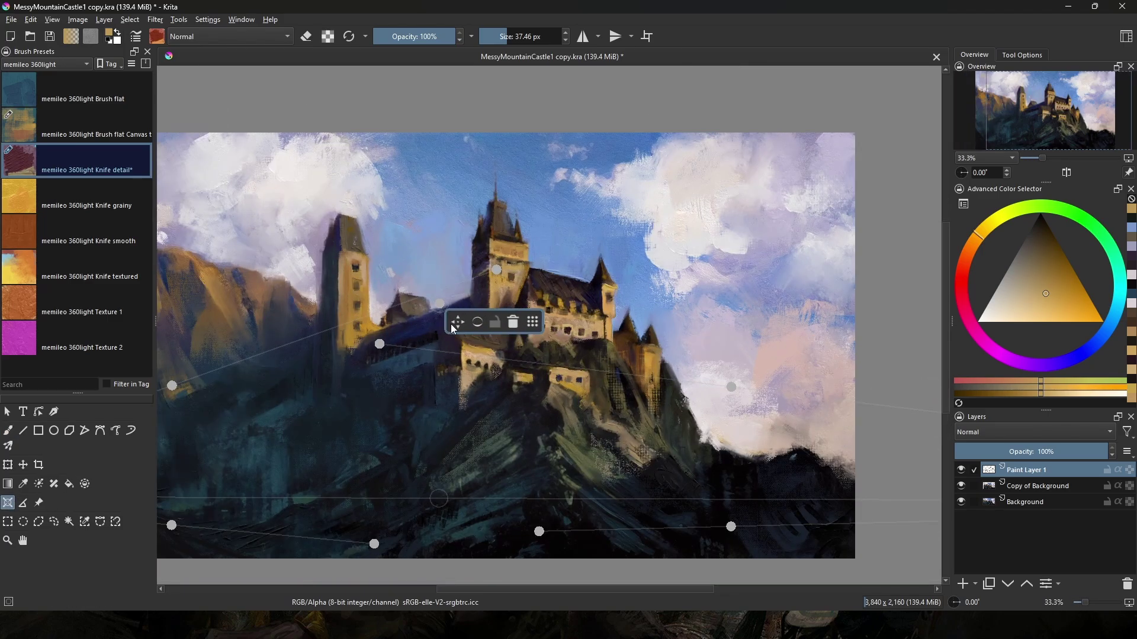
mouse_move(454, 322)
mouse_down()
mouse_move(453, 574)
mouse_move(461, 268)
mouse_move(457, 431)
mouse_move(460, 269)
mouse_move(461, 303)
mouse_up()
click(478, 311)
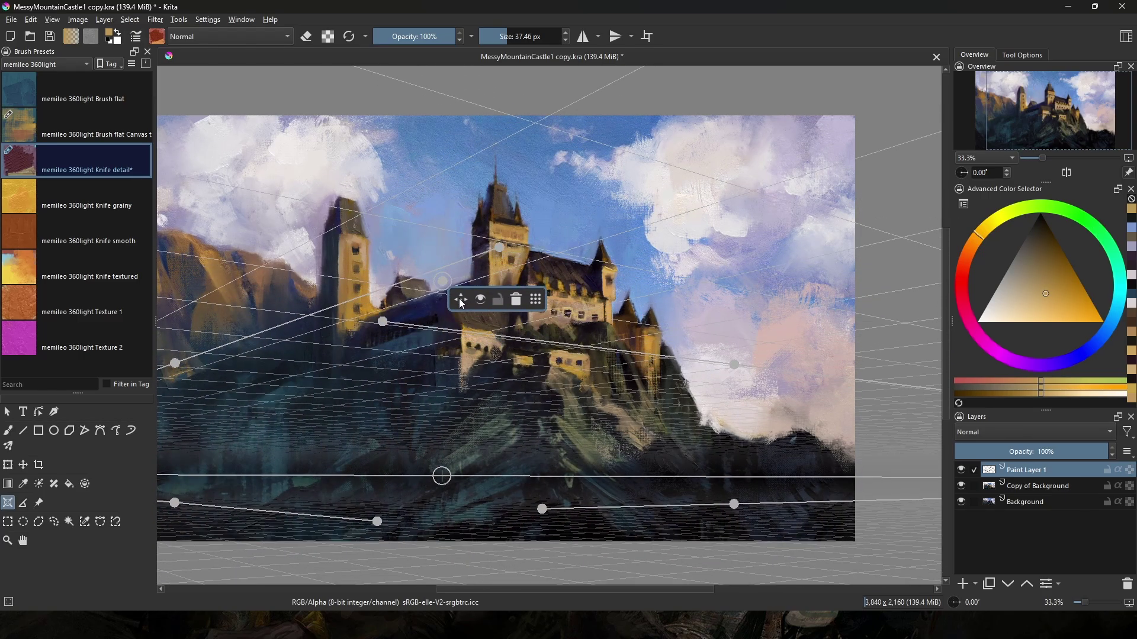
scroll(464, 327, up, 3)
scroll(456, 338, down, 3)
scroll(457, 339, up, 3)
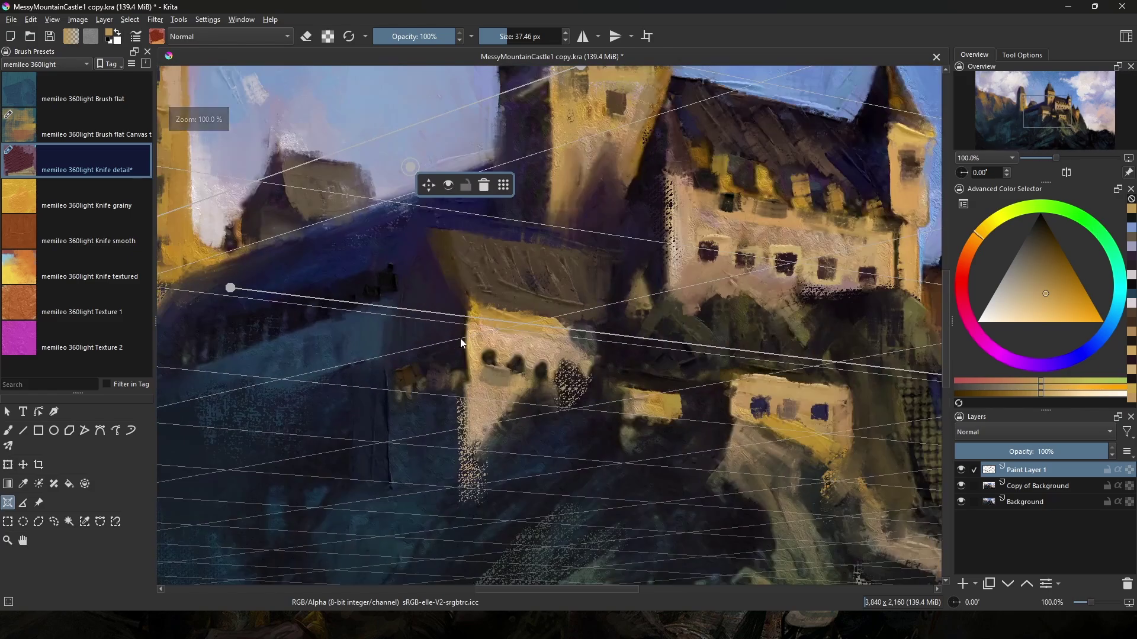
scroll(460, 339, down, 2)
click(476, 271)
scroll(719, 244, down, 1)
scroll(719, 244, up, 2)
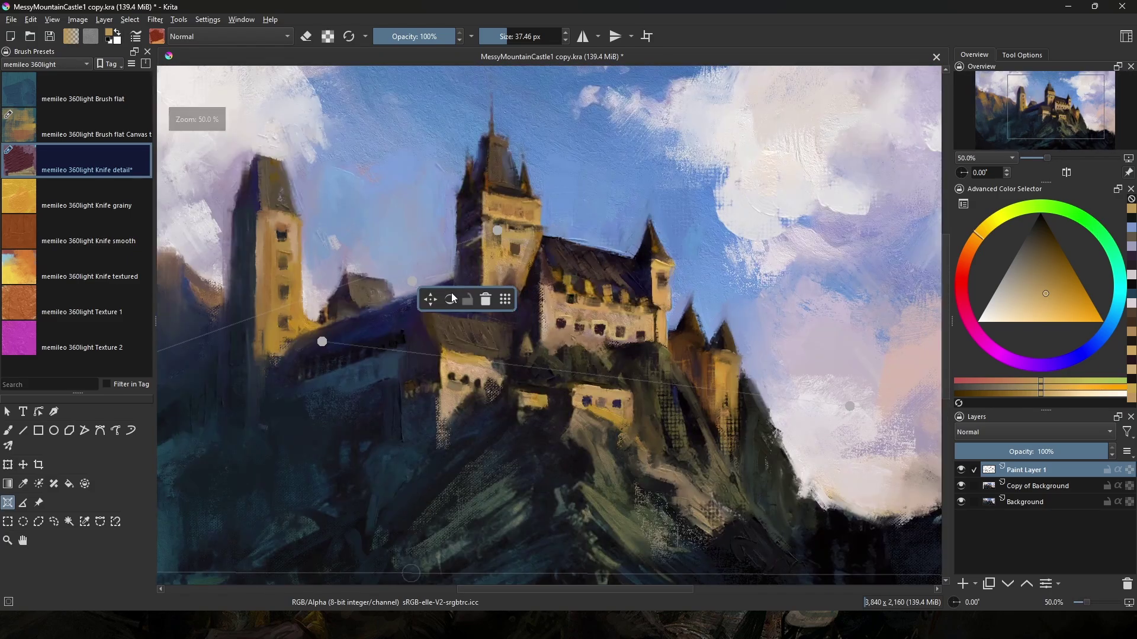
Show the perspective assistant's guides over the castle at 66.7% zoom and return to the Freehand Brush tool.
scroll(737, 388, up, 2)
scroll(761, 336, down, 2)
click(718, 325)
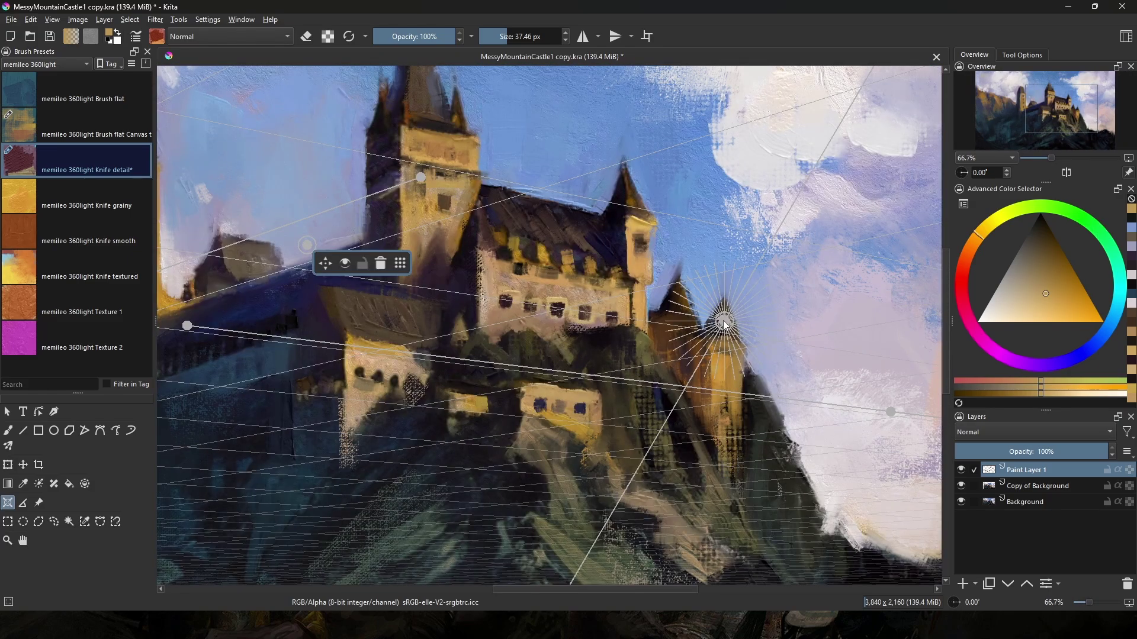
click(808, 337)
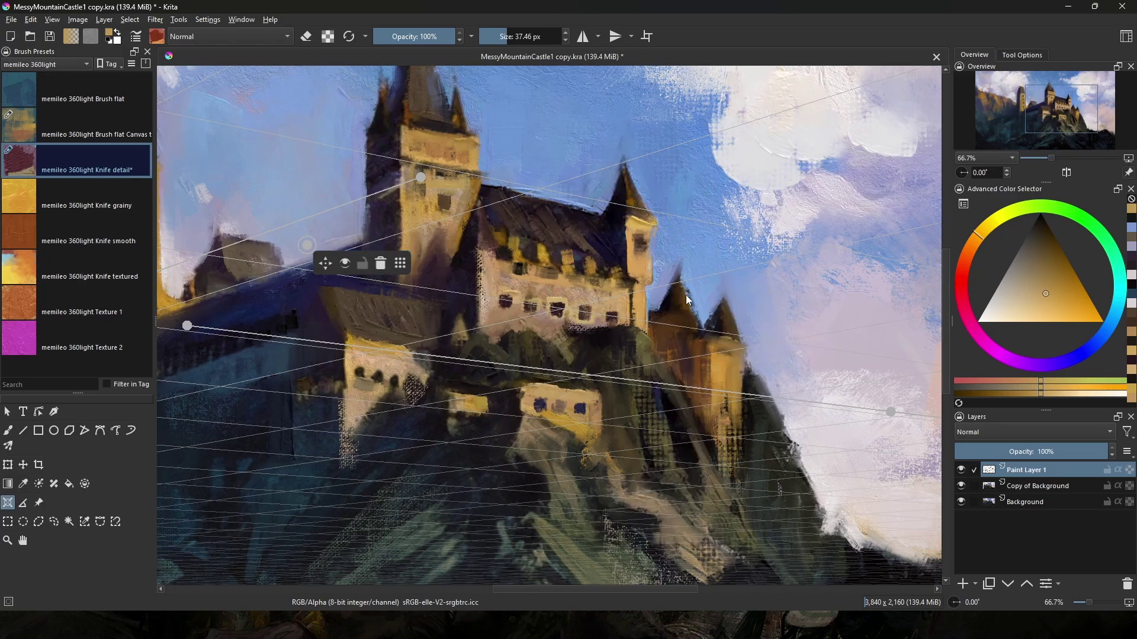
key(b)
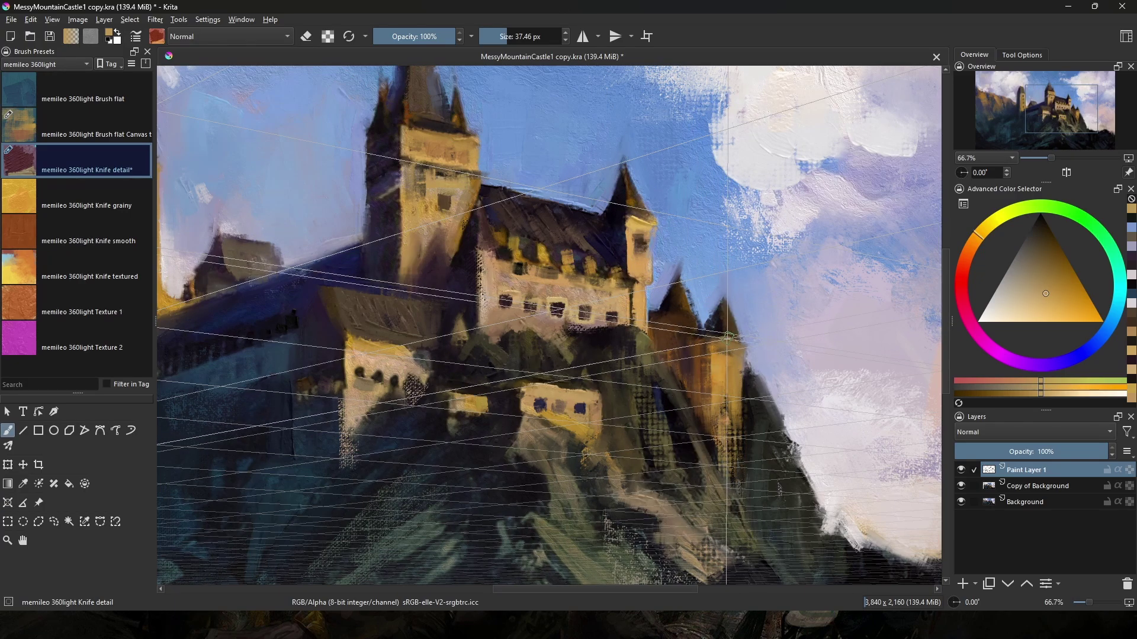
Repaint the wall linking the two far-right towers with sampled ochre, and touch up the main hall's facade with sampled beige and brown.
ctrl+click(704, 335)
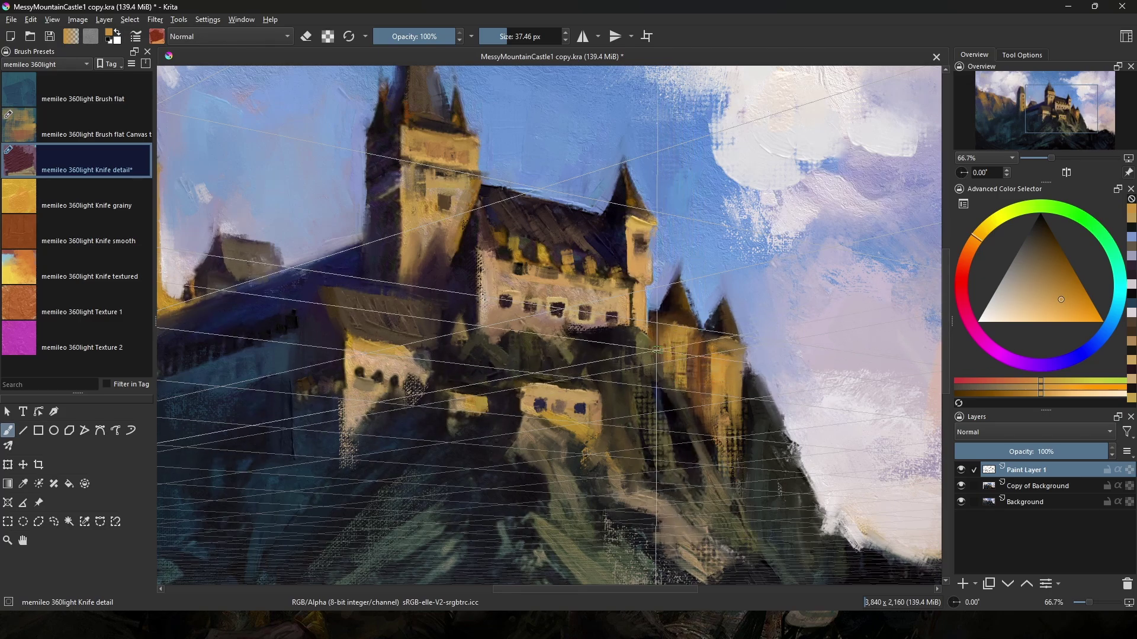
drag(657, 349, 658, 326)
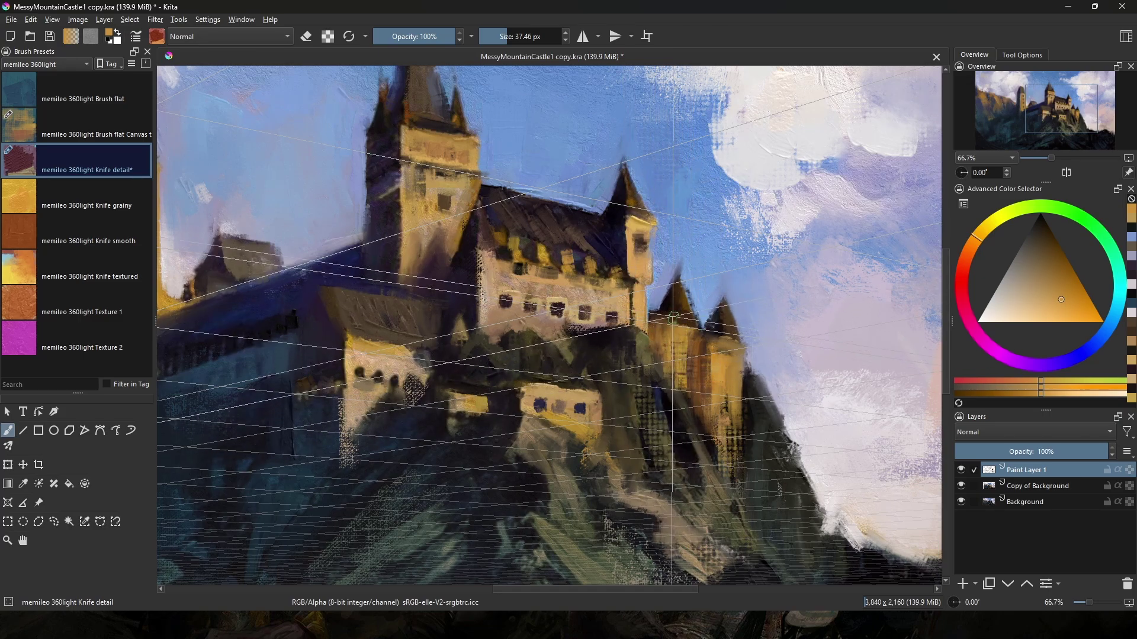
ctrl+click(556, 293)
drag(556, 295, 563, 297)
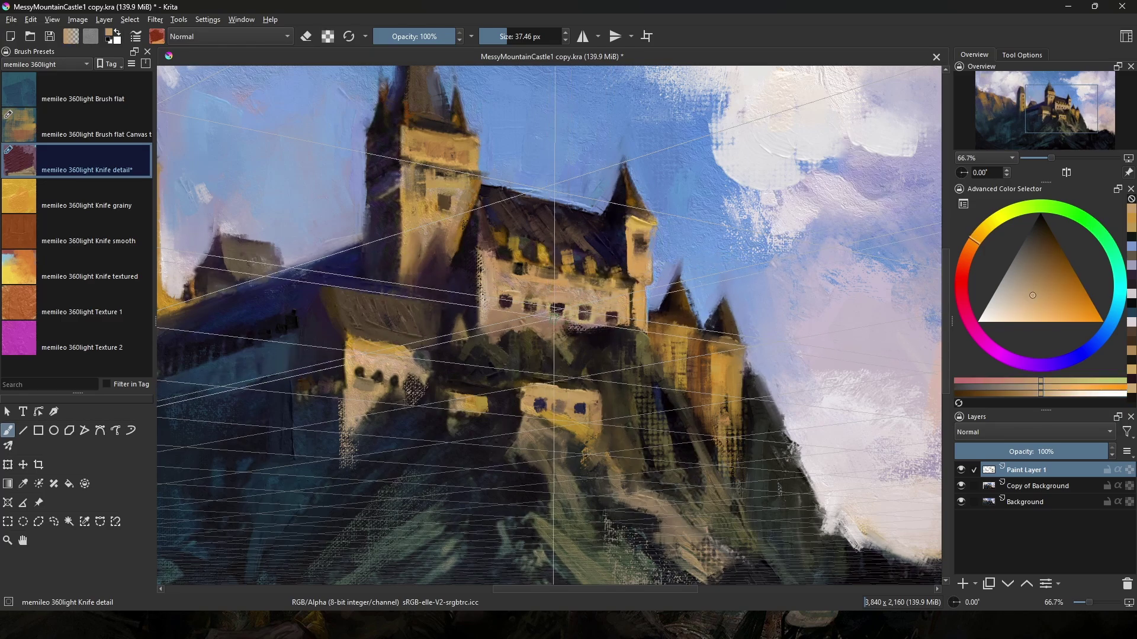
ctrl+click(556, 282)
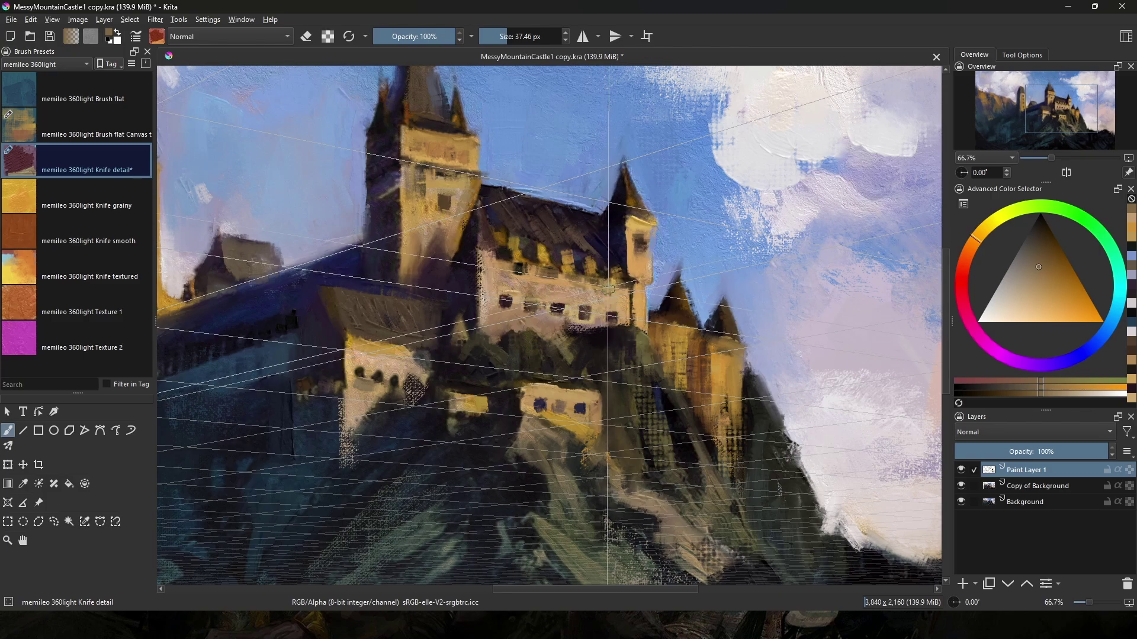
Paint a small dark window on the main hall's corner turret with sampled light ochre and dark brown tones.
ctrl+click(643, 240)
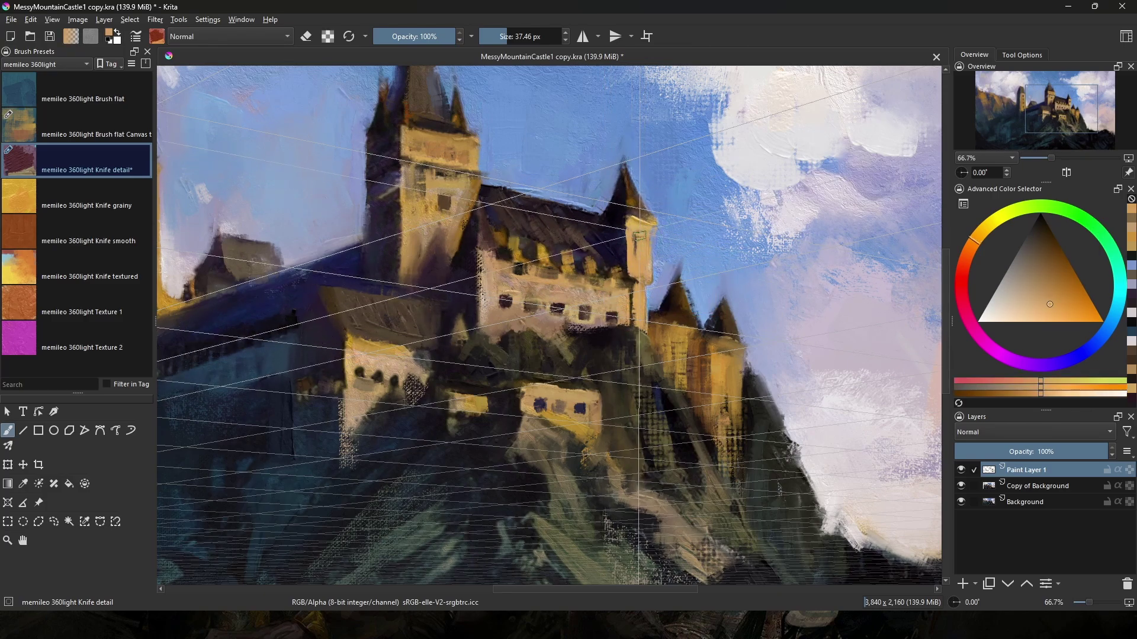
ctrl+click(468, 234)
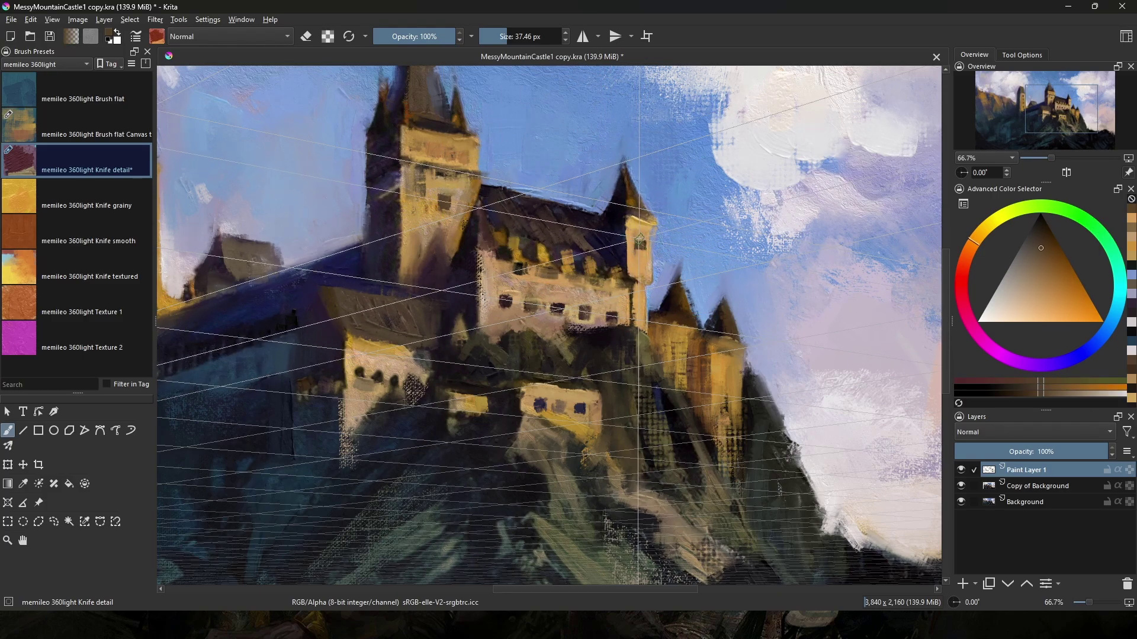
ctrl+click(673, 297)
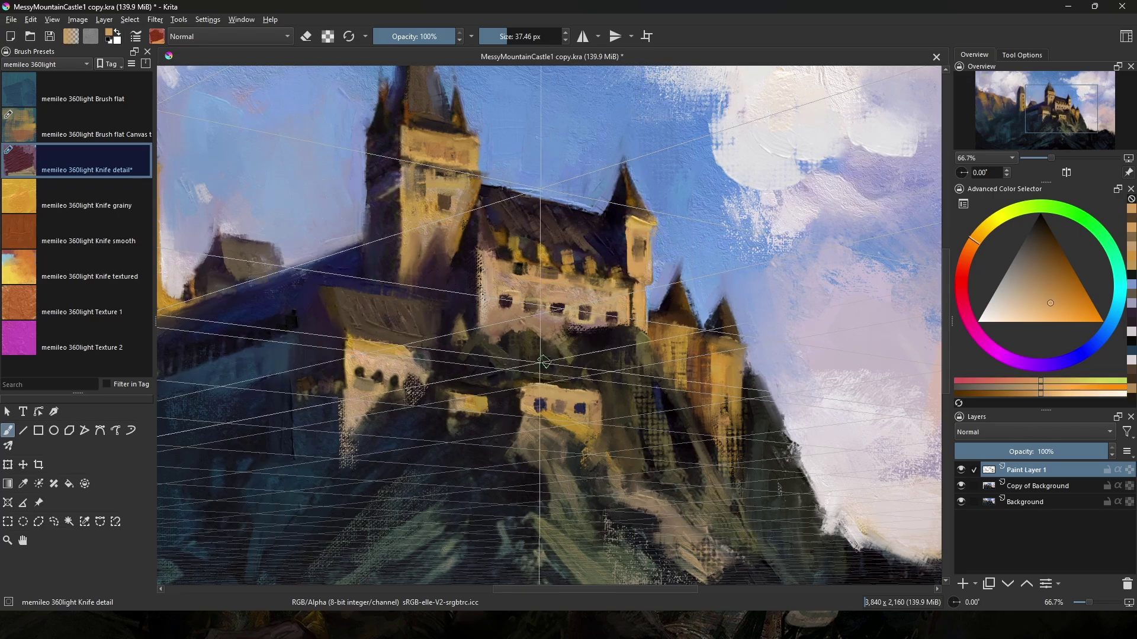
Refine the walls and windows of the small buildings below the main hall with sampled beige and dark blue tones.
ctrl+click(564, 417)
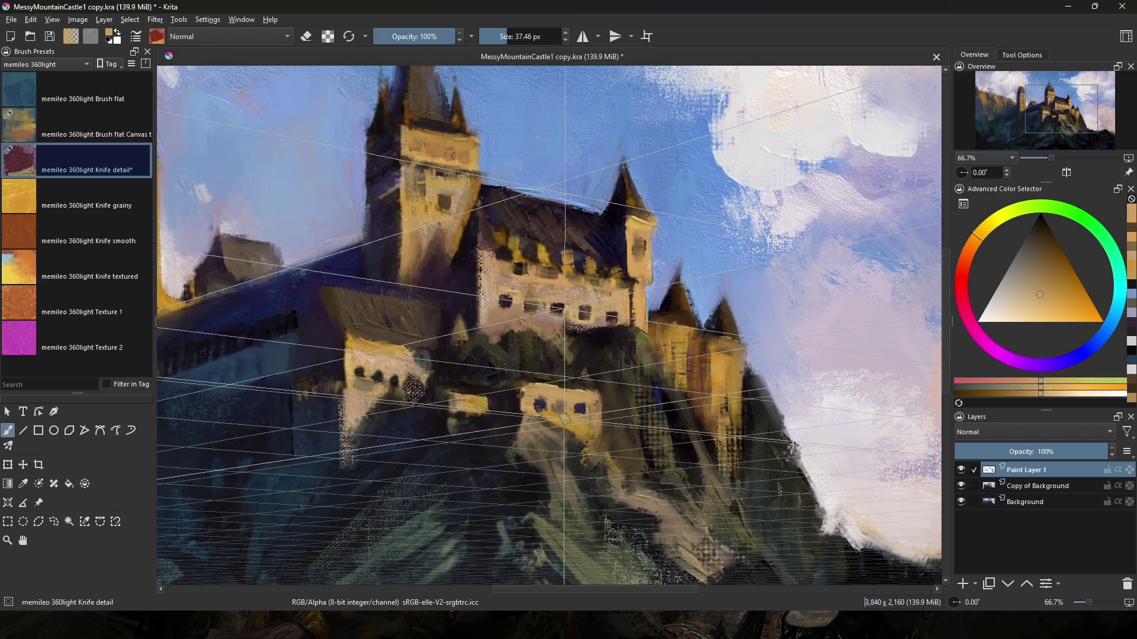
ctrl+click(581, 415)
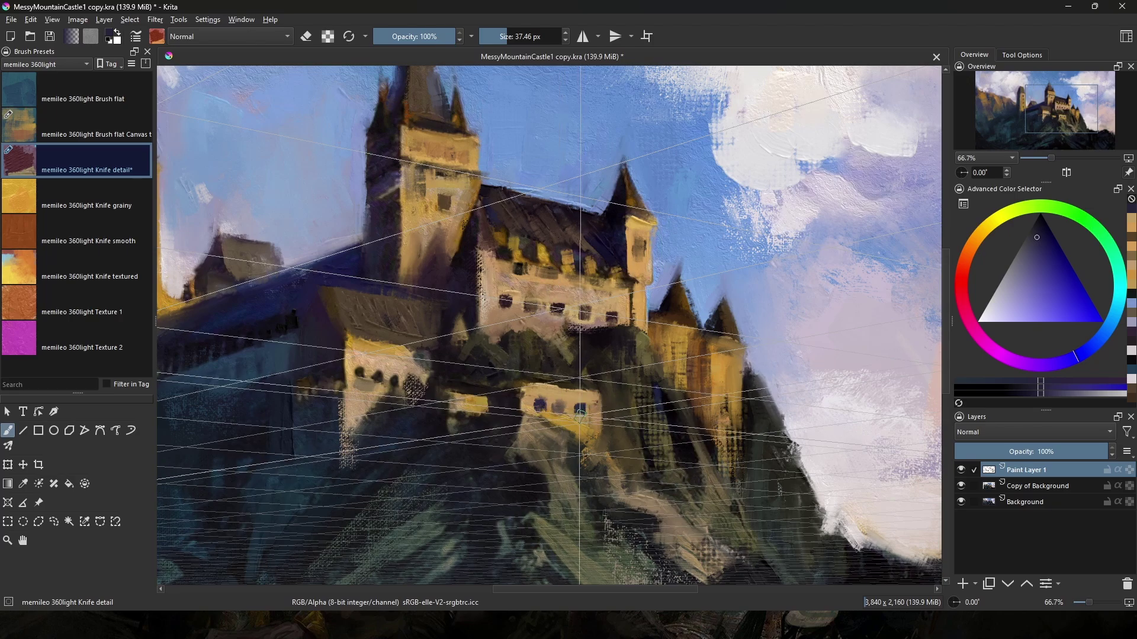
drag(580, 414, 585, 408)
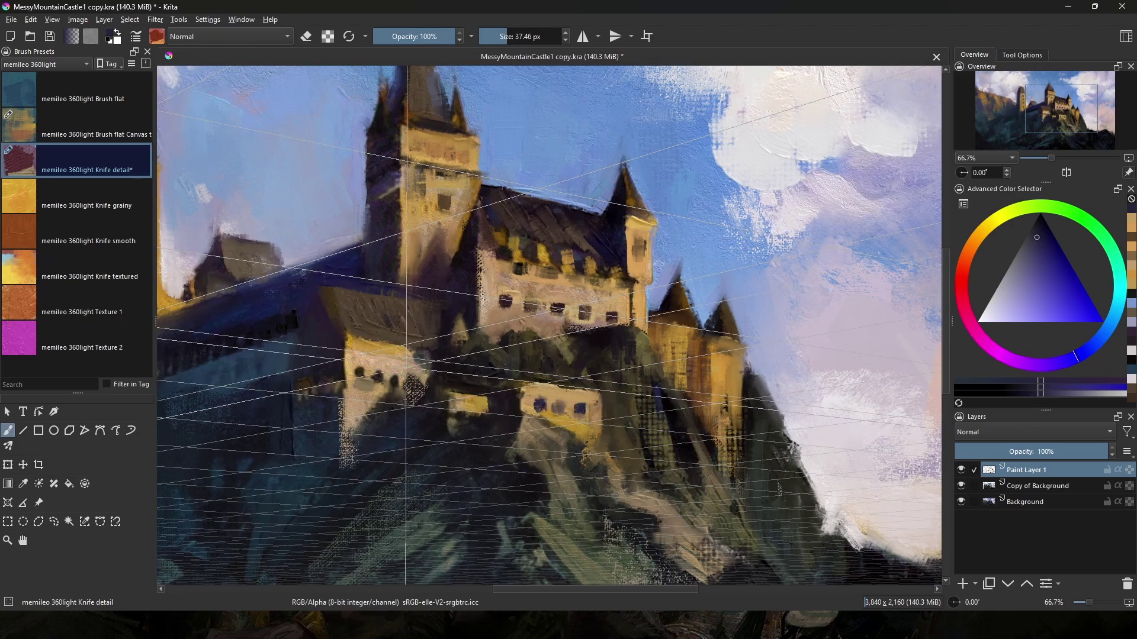
ctrl+click(406, 365)
Sharpen the central tower's upper cornice and wall details with sampled brown, ochre and near-black tones.
drag(463, 279, 615, 323)
ctrl+click(584, 201)
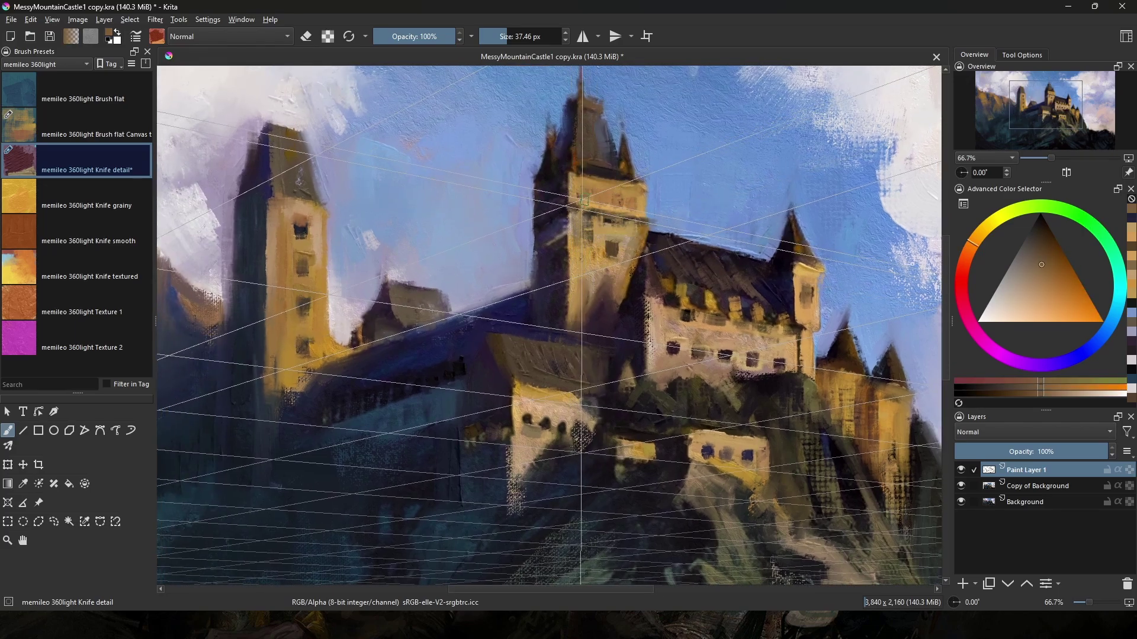
ctrl+click(624, 215)
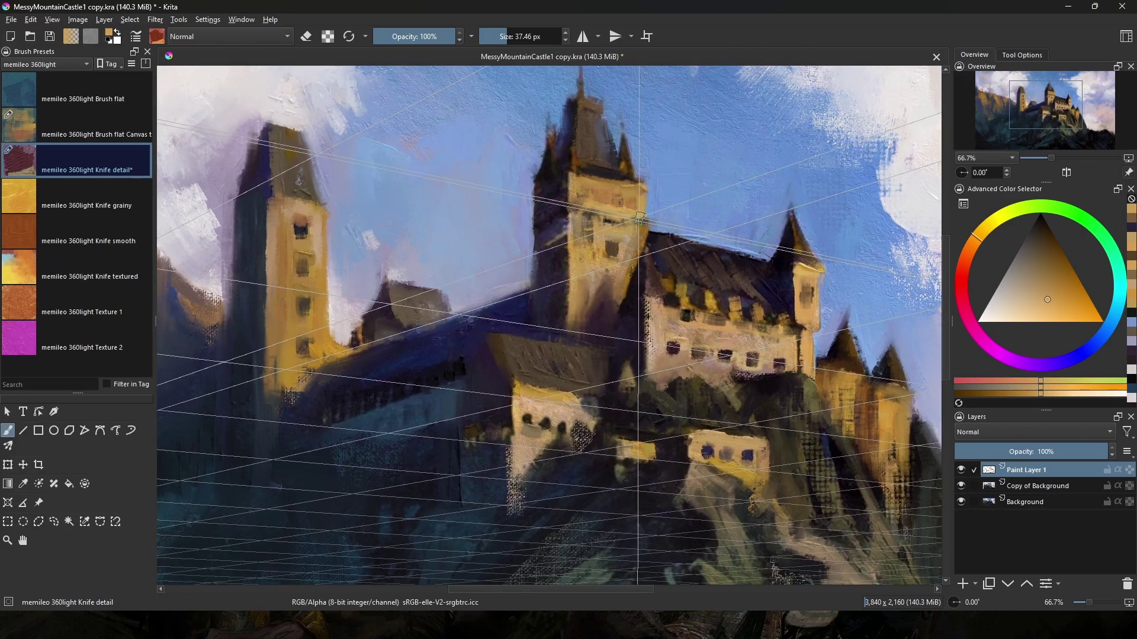
ctrl+click(609, 219)
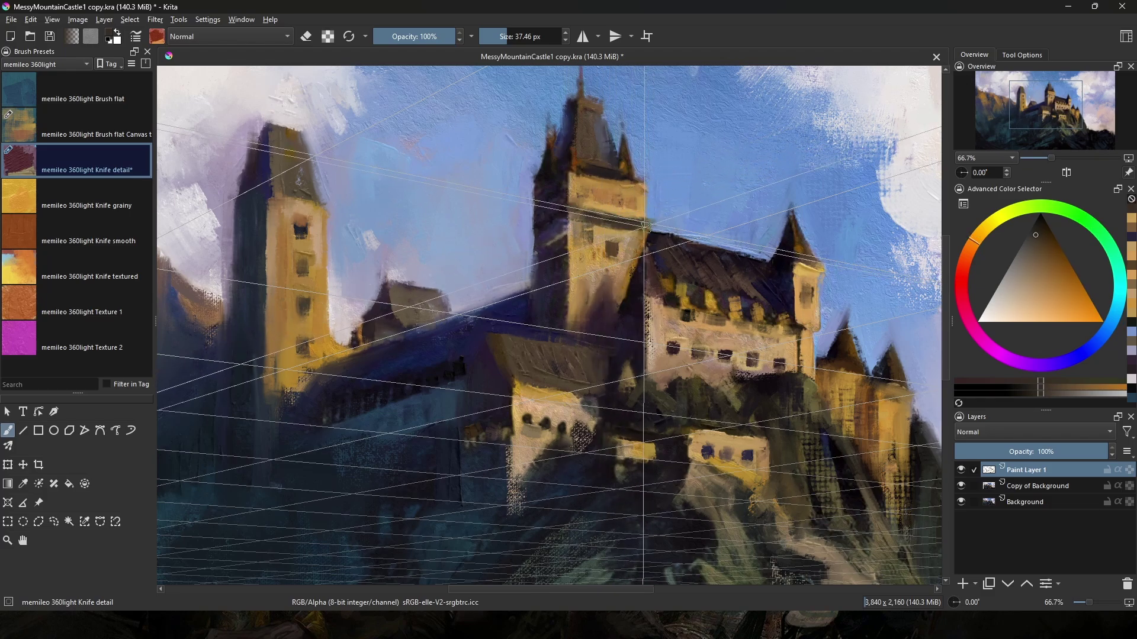
ctrl+click(549, 223)
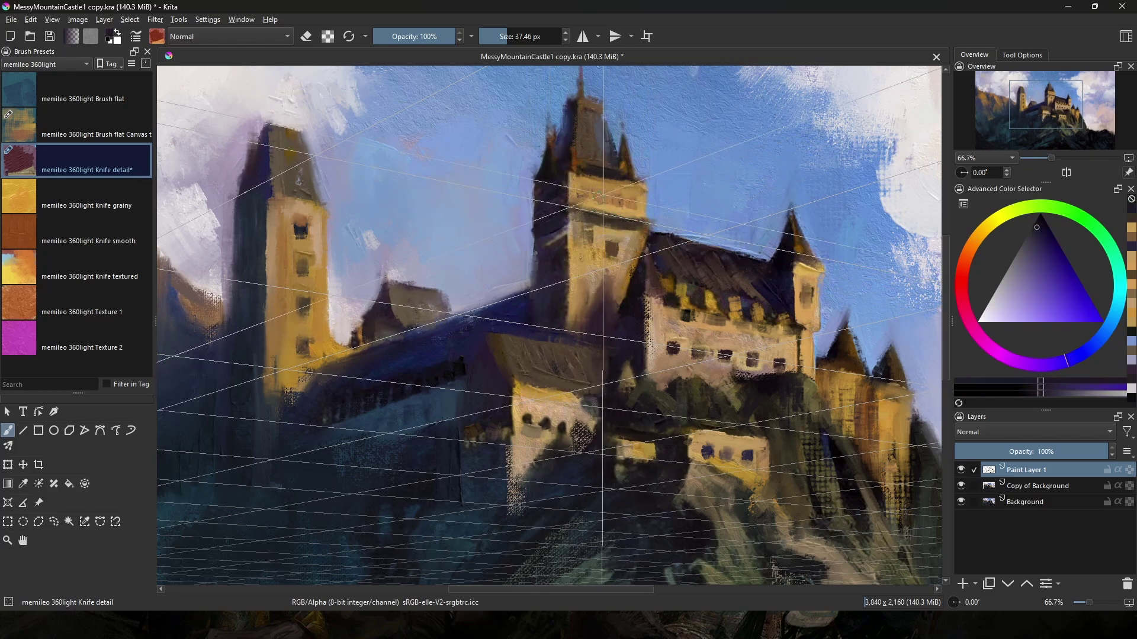
Touch up the left tower's windows and the wall edge beneath its roof with tones sampled from the tower.
ctrl+click(302, 231)
ctrl+click(317, 223)
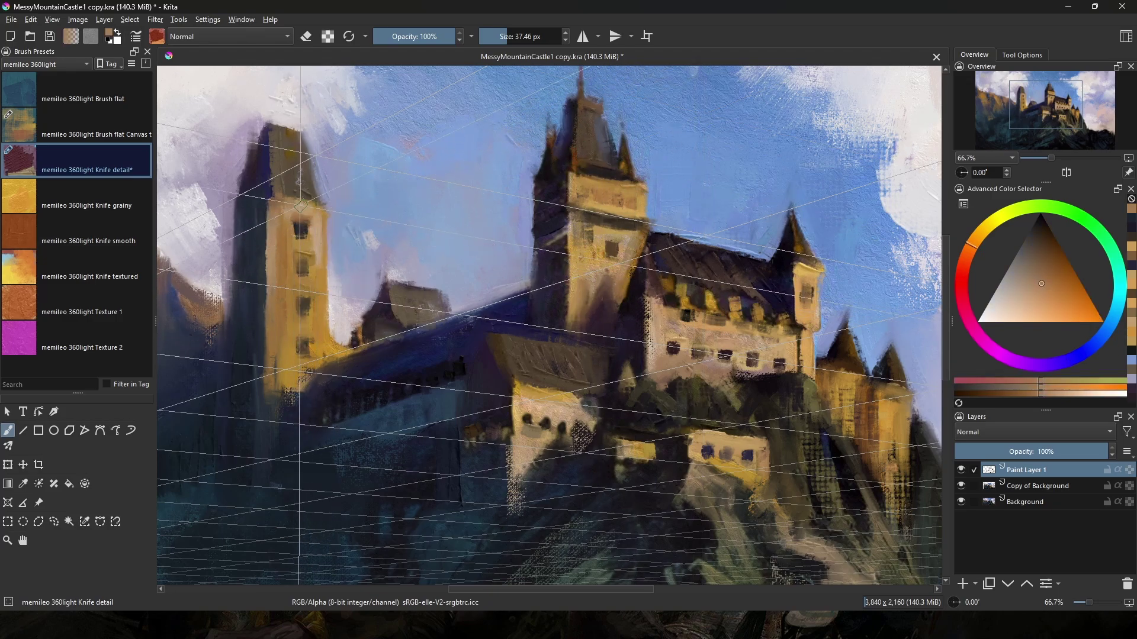
ctrl+click(299, 205)
ctrl+click(326, 199)
Clean up the roof silhouette of the small gabled building behind the long roof with a sampled pale lavender sky tone.
ctrl+click(383, 266)
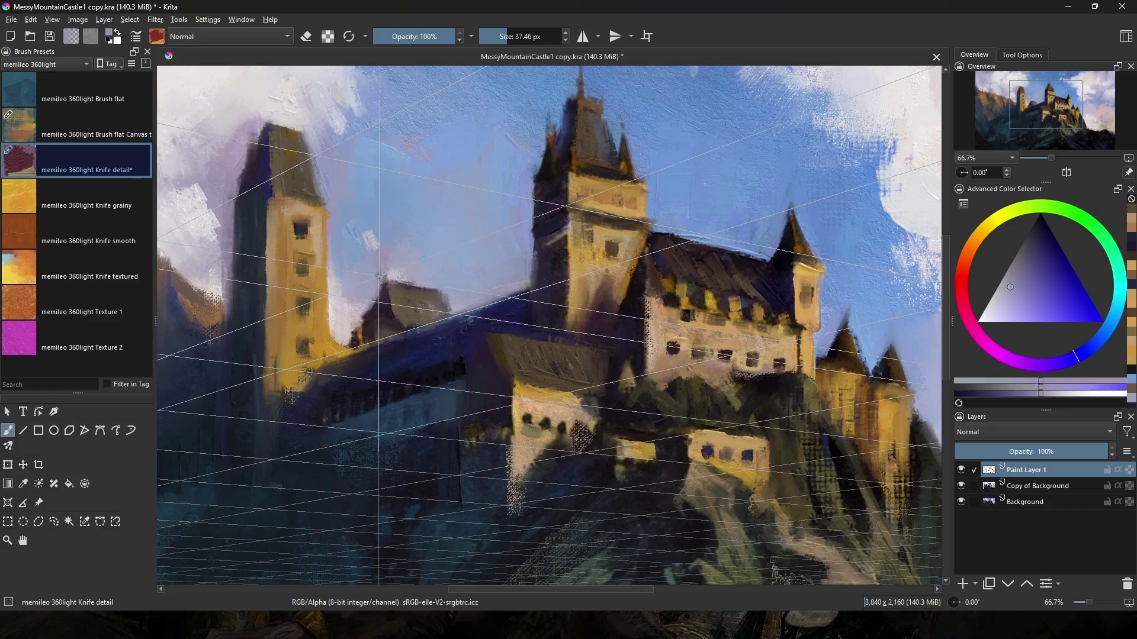
drag(382, 271, 395, 276)
drag(468, 474, 641, 292)
mouse_move(453, 373)
mouse_down()
mouse_move(477, 390)
mouse_move(452, 447)
mouse_up()
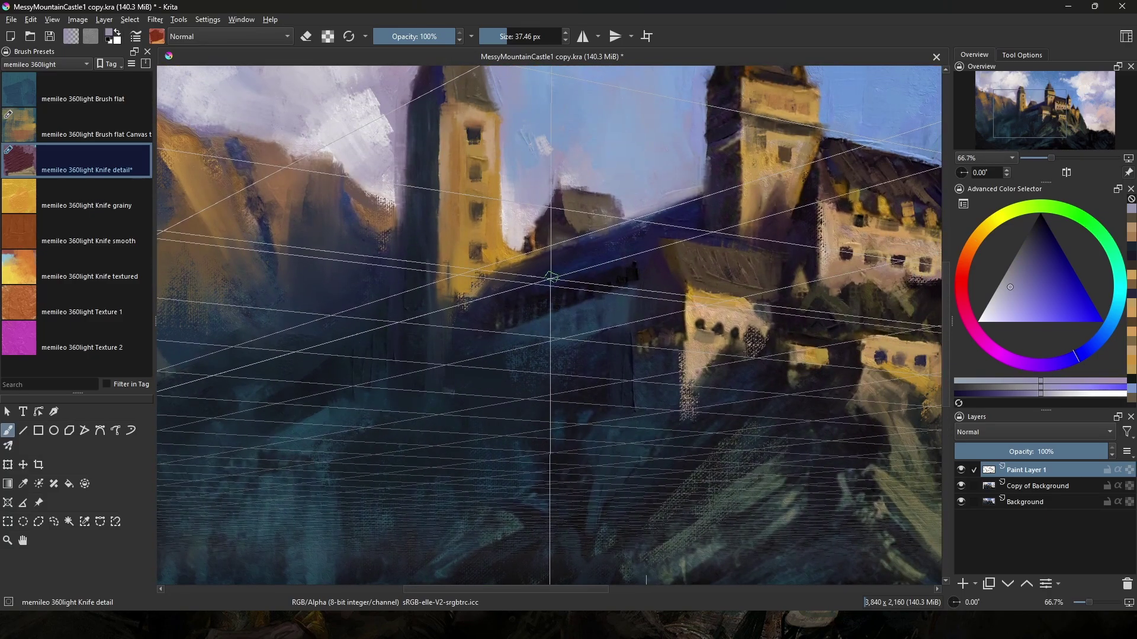
drag(581, 259, 322, 356)
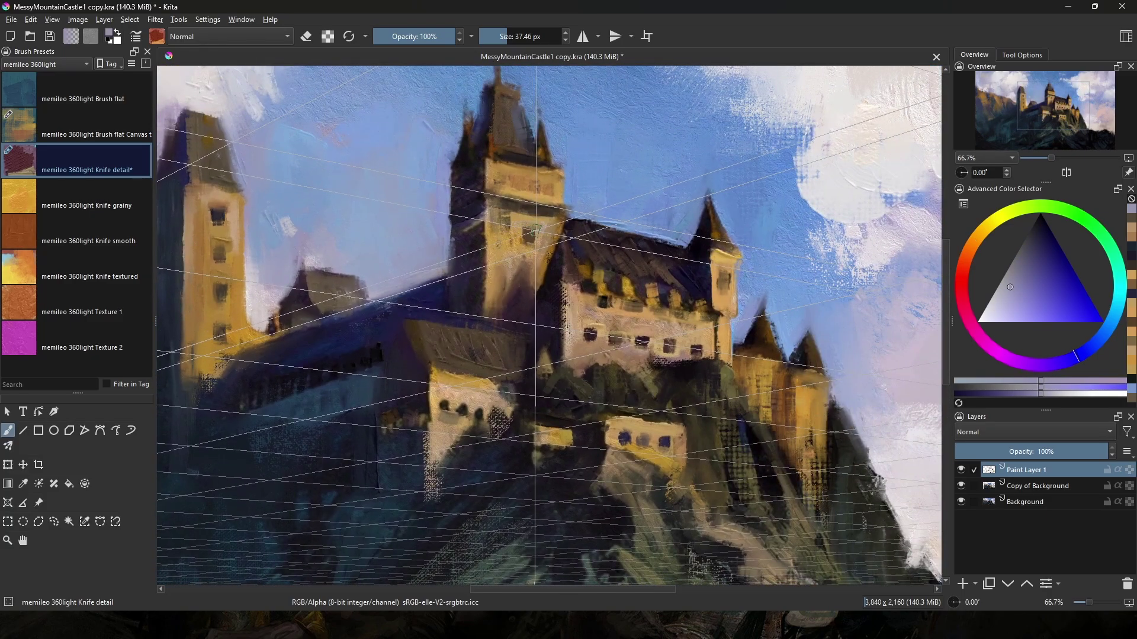
Paint a row of dark brown windows on the central tower's top storey and refine its roof with sampled grey-blue, near-black and brown tones.
ctrl+click(531, 233)
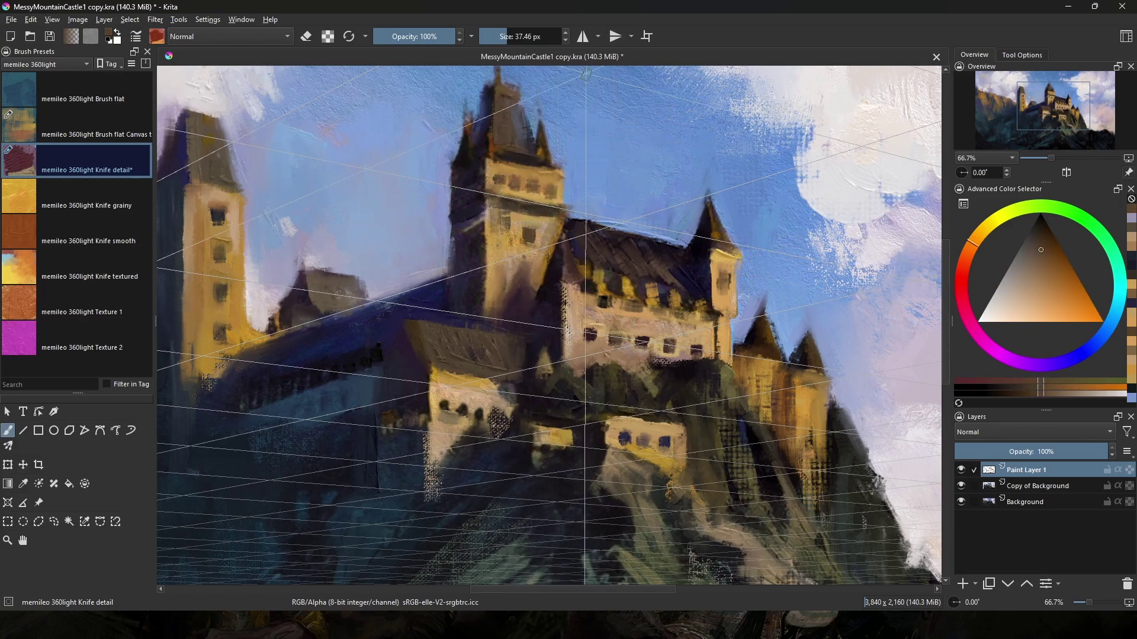
drag(580, 203, 610, 257)
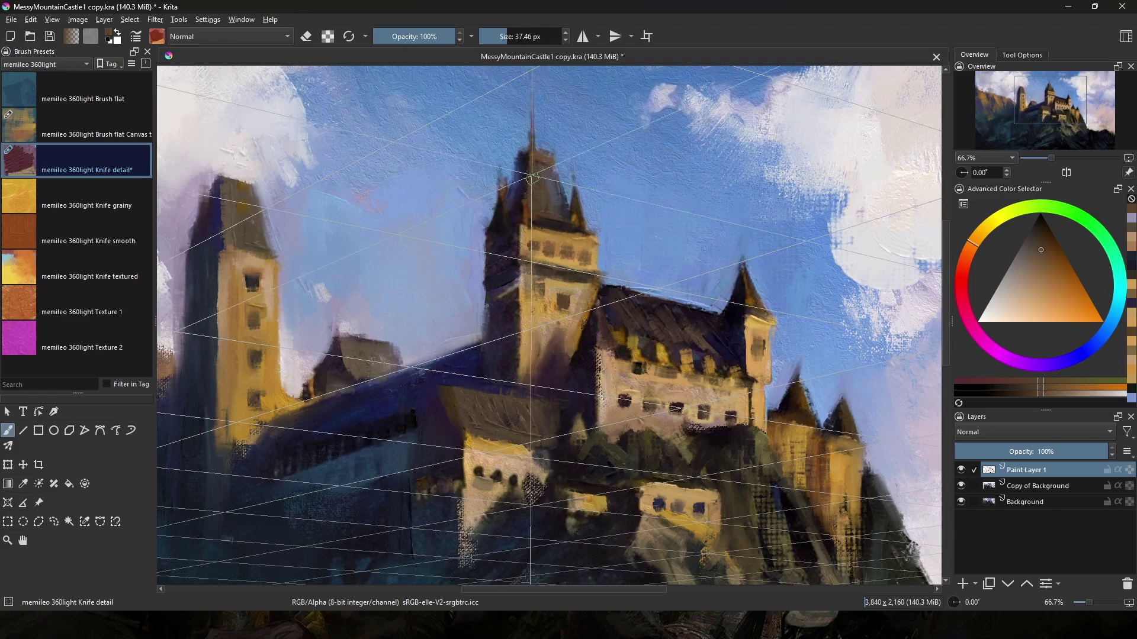
ctrl+click(550, 181)
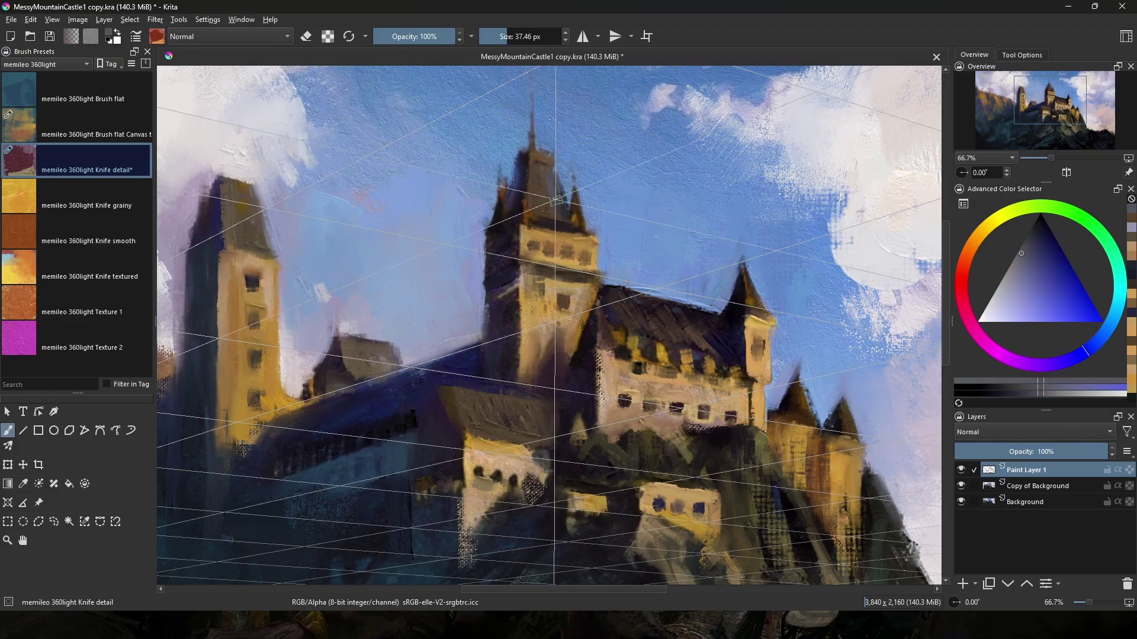
ctrl+click(548, 169)
ctrl+click(547, 165)
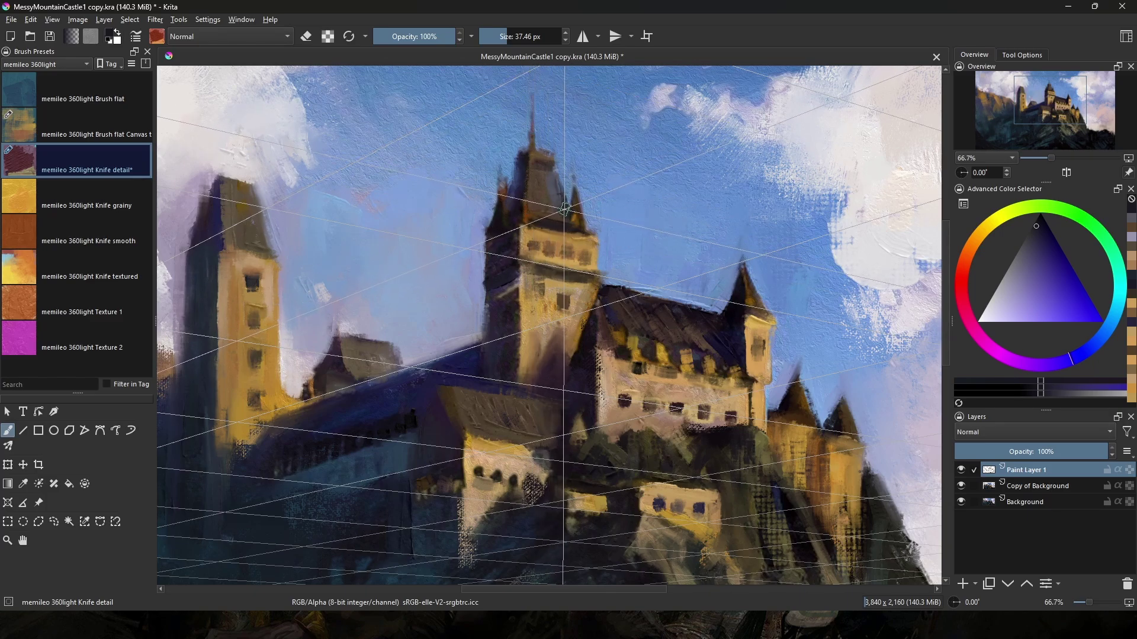
ctrl+click(551, 243)
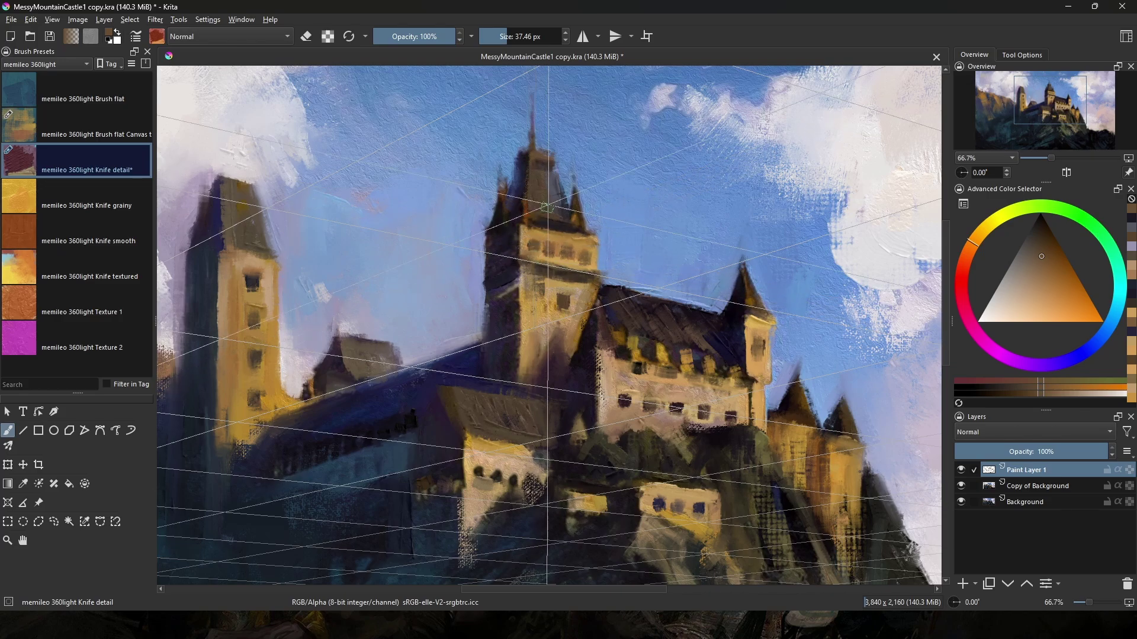
Brighten the corner turret's wall with sampled light ochre and redefine the main hall's roof and dormers with near-black and ochre tones.
ctrl+click(573, 296)
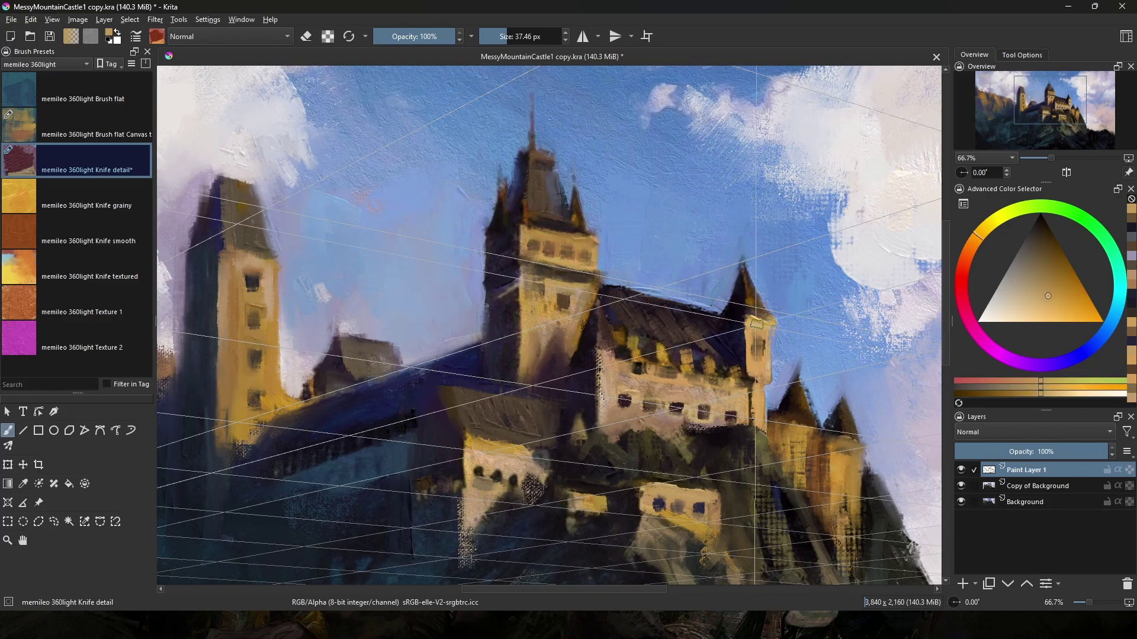
ctrl+click(756, 323)
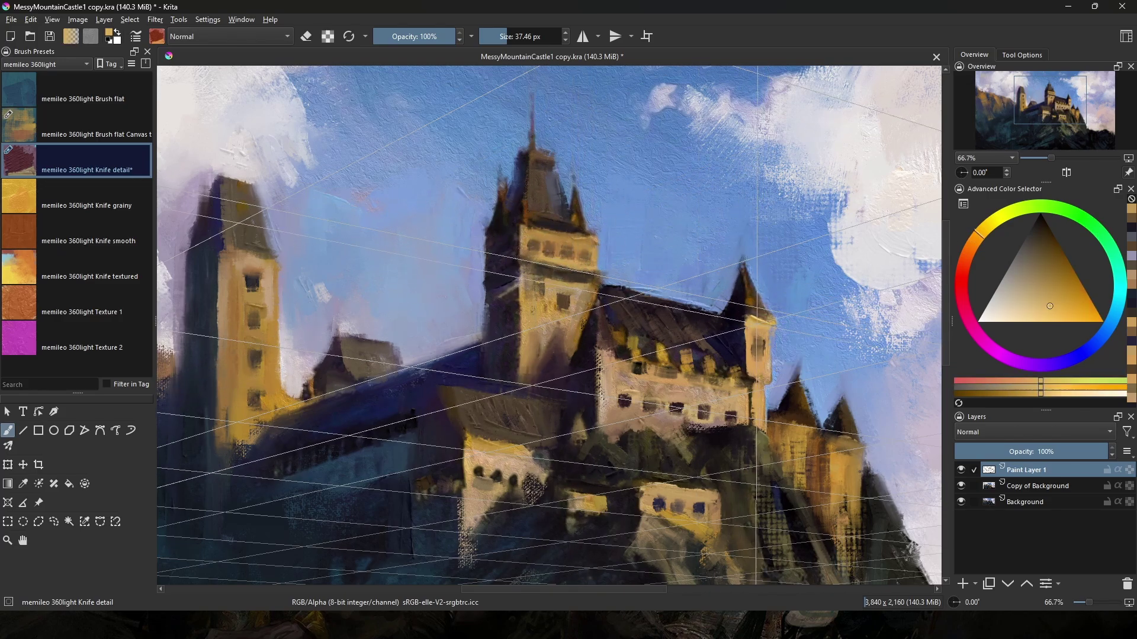
ctrl+click(616, 320)
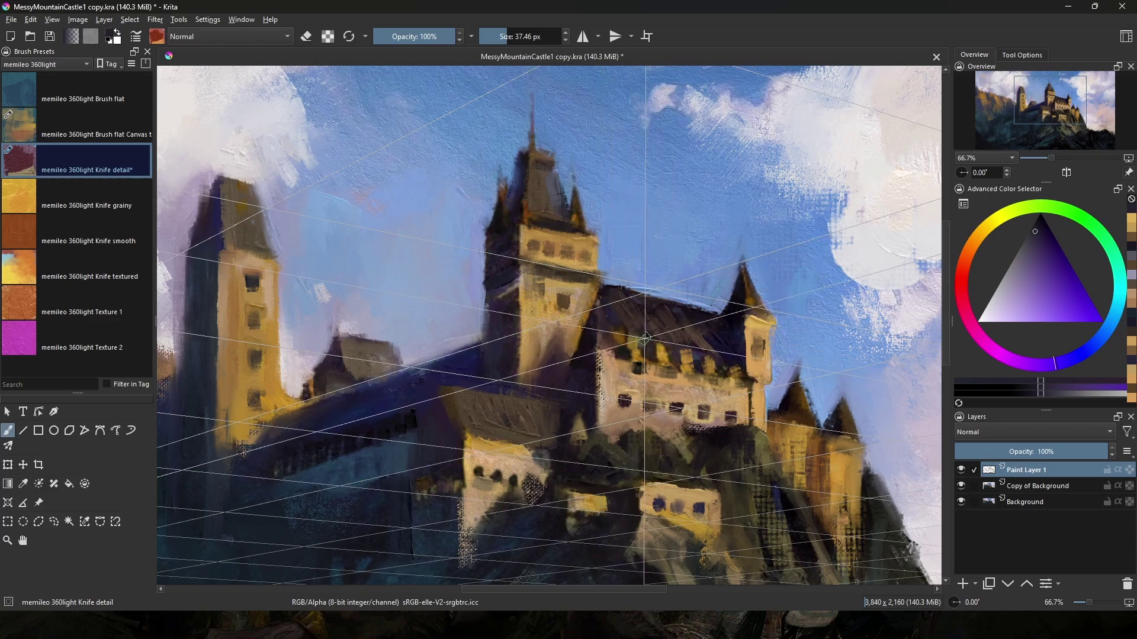
ctrl+click(729, 379)
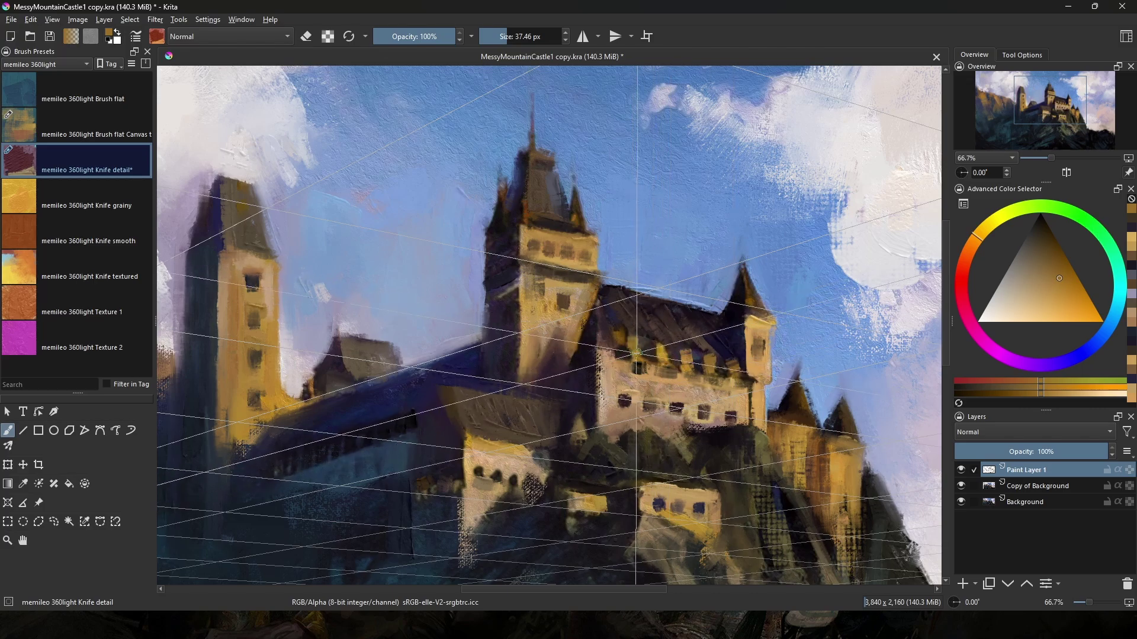
ctrl+click(645, 354)
mouse_move(637, 333)
mouse_down()
mouse_move(649, 356)
mouse_move(704, 364)
mouse_up()
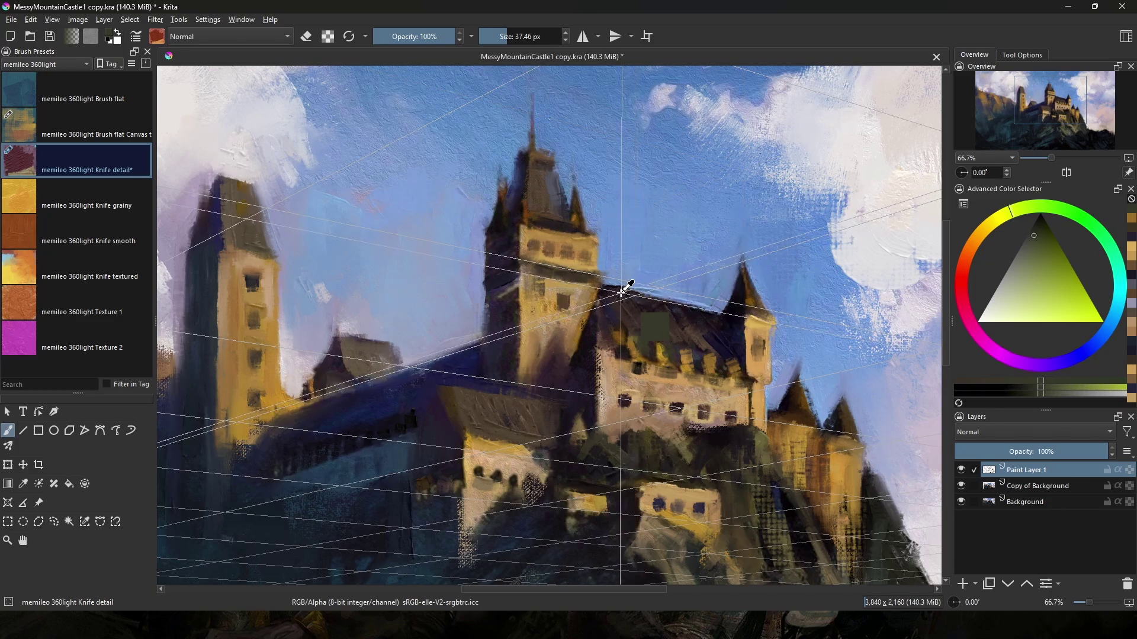
Clean up the main hall's roof ridge and the sky beside the central tower with sampled near-black and sky-blue tones.
ctrl+click(695, 308)
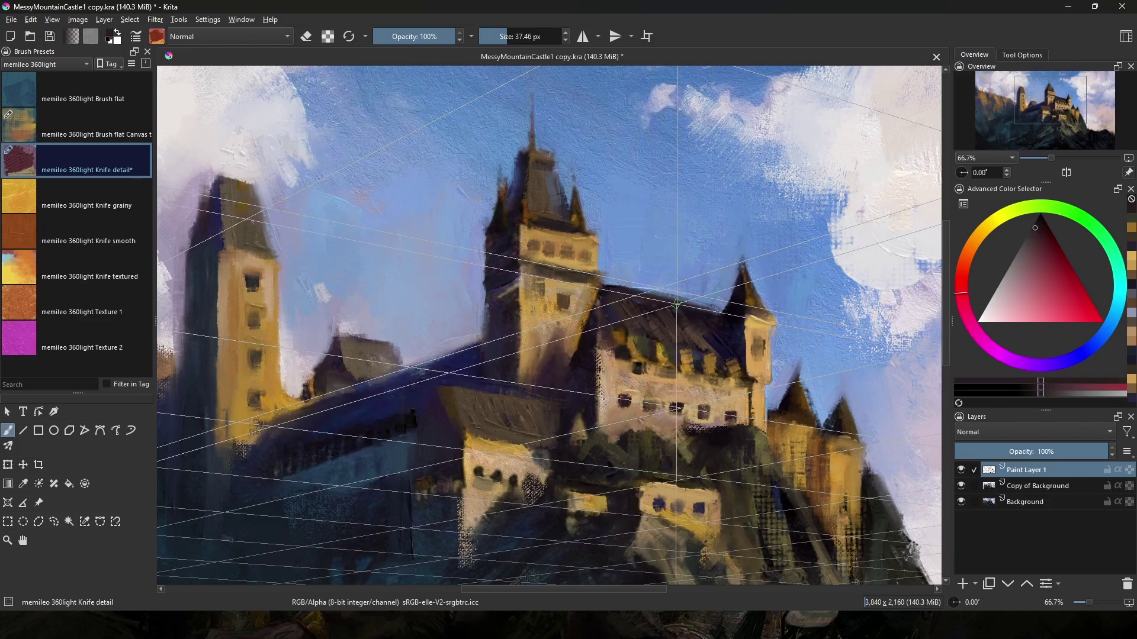
ctrl+click(614, 252)
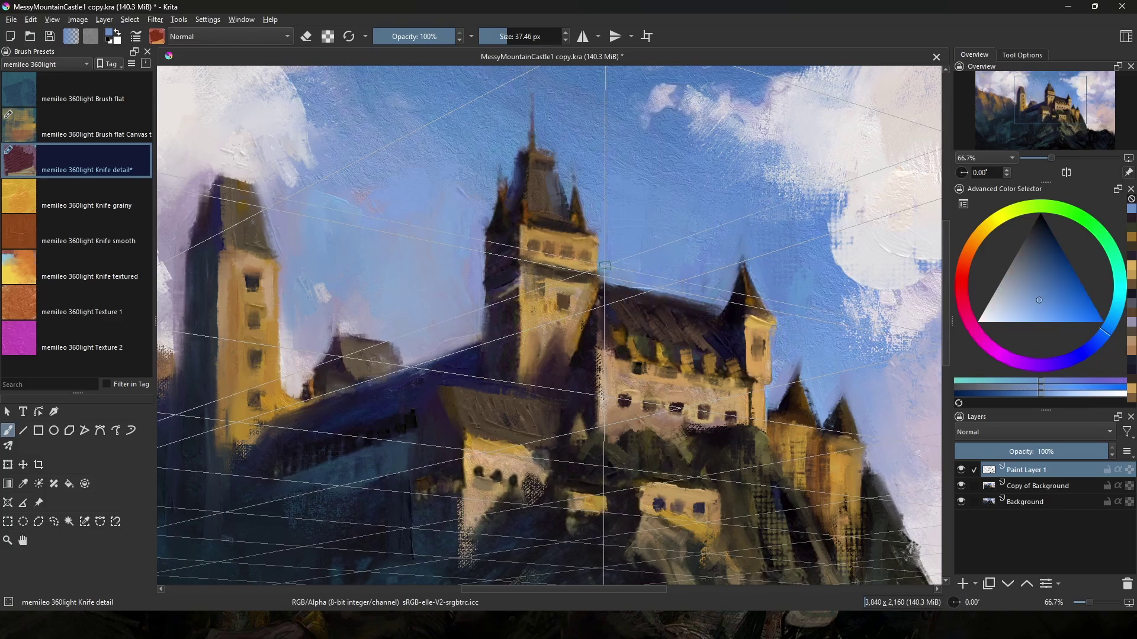
Hide the perspective guides and return to painting with the brush.
scroll(660, 222, down, 3)
scroll(646, 285, up, 1)
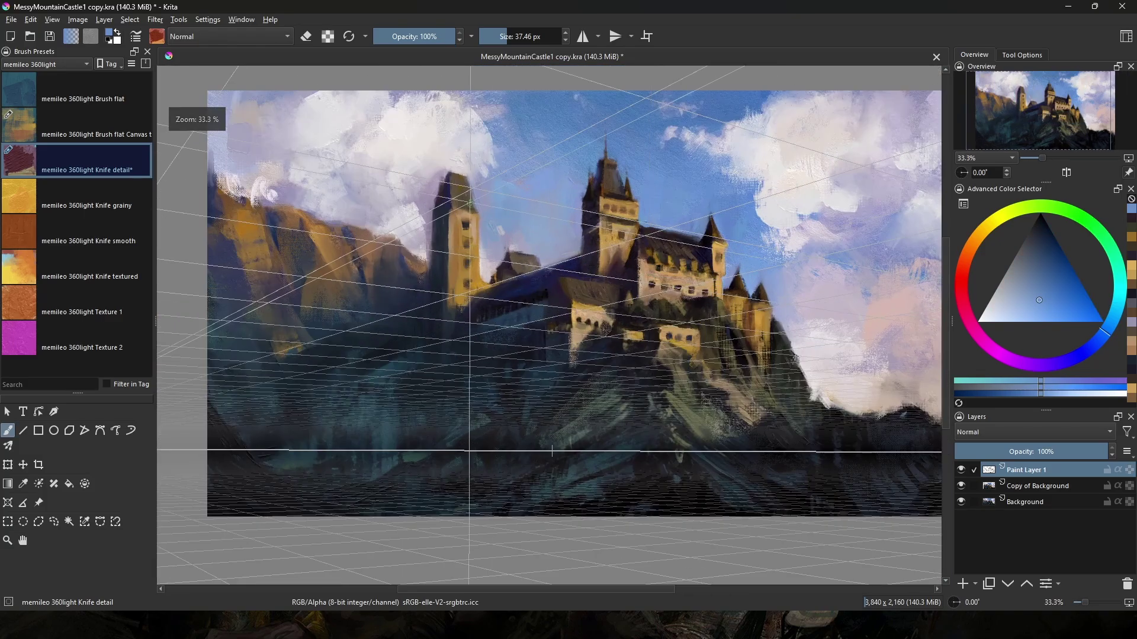
click(7, 503)
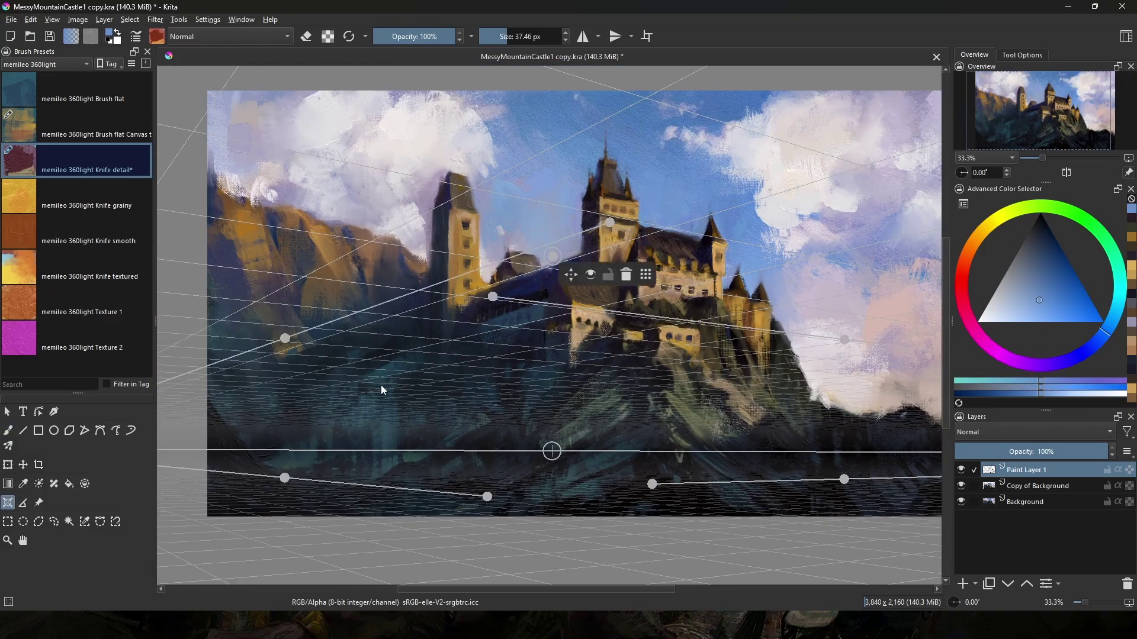
click(591, 276)
key(b)
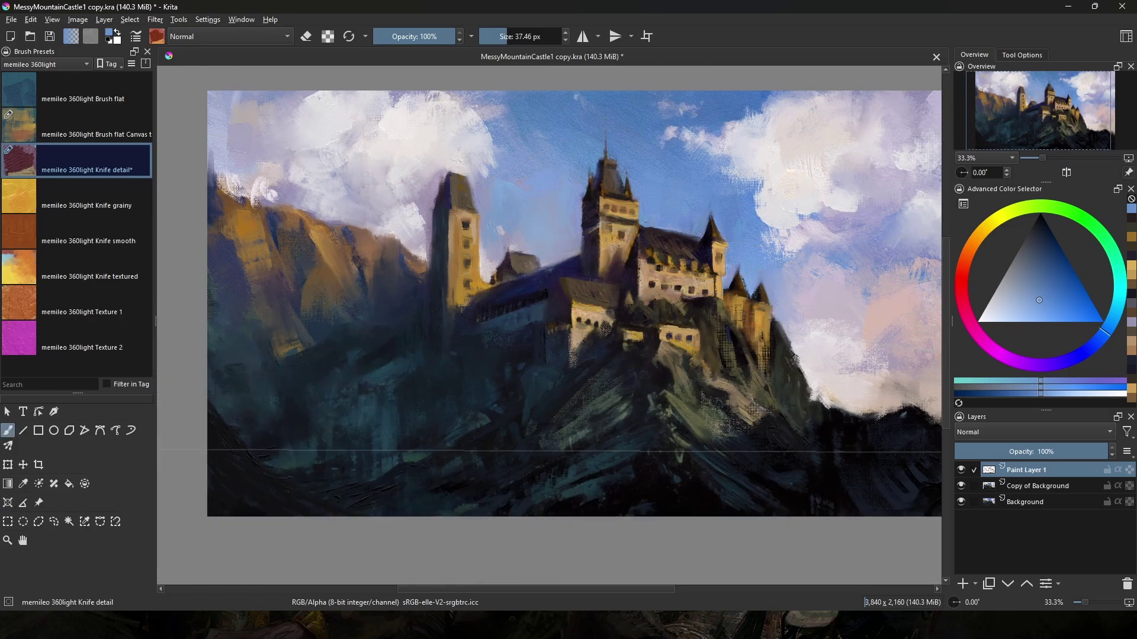
Sharpen the central tower's shaded edge and the corner turret's spire against the sky with sampled lavender, dark violet, brown and blue tones.
scroll(595, 147, up, 2)
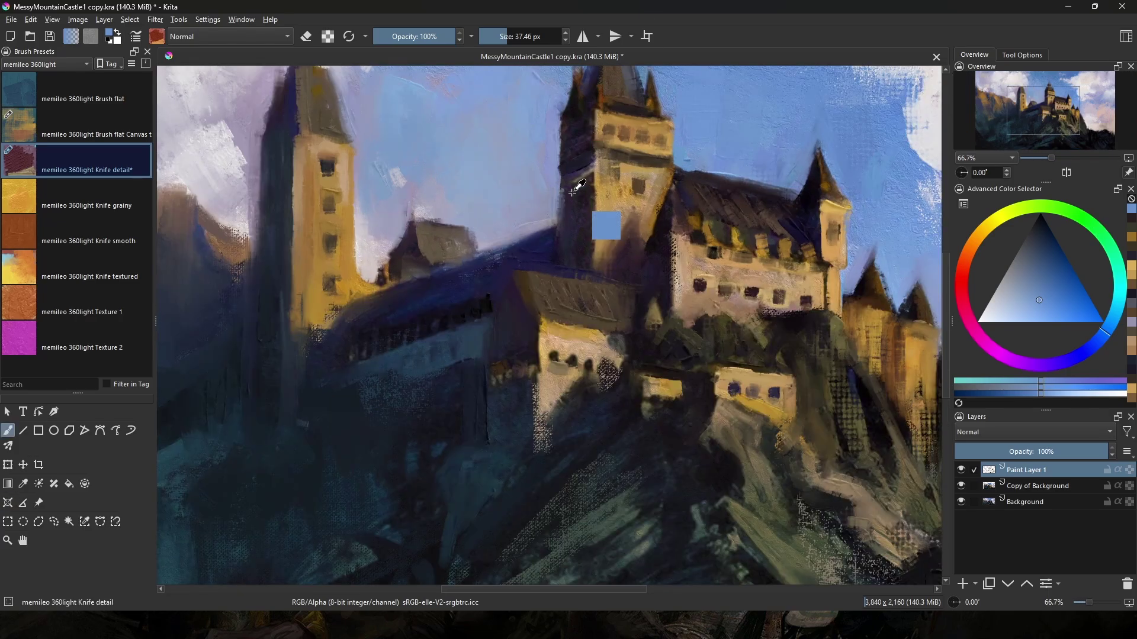
ctrl+click(573, 191)
ctrl+click(565, 178)
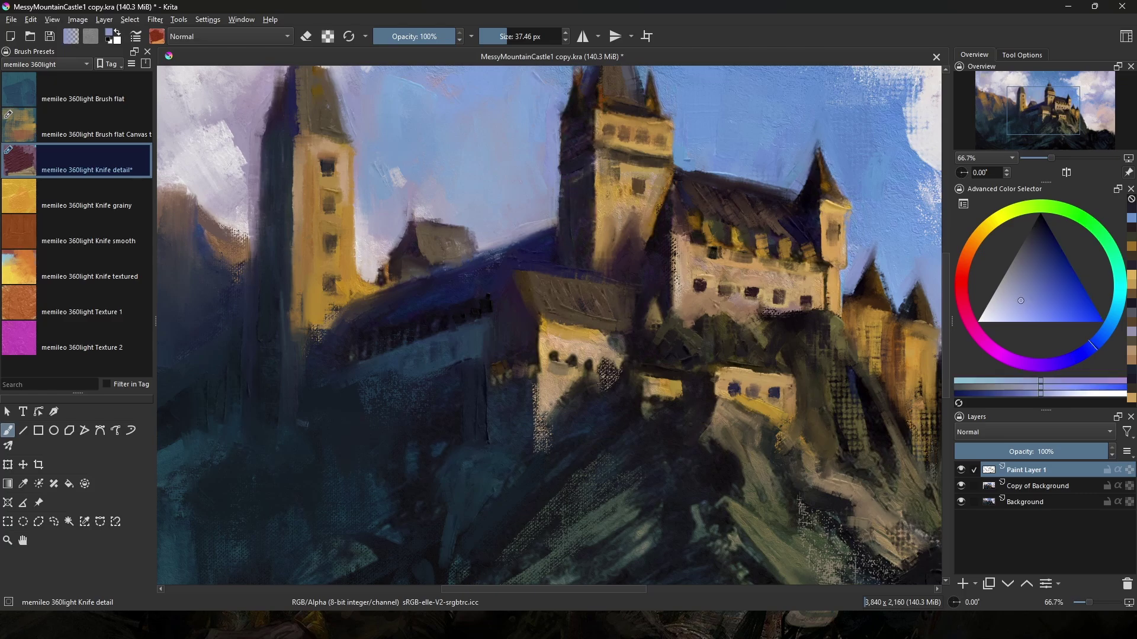
ctrl+click(567, 164)
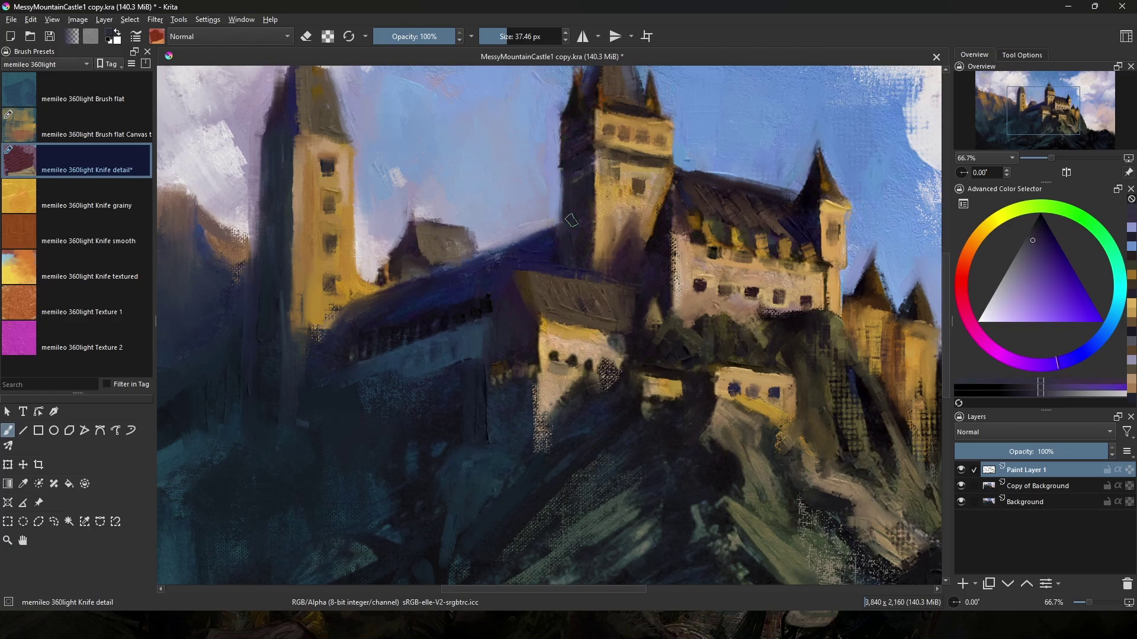
drag(571, 220, 480, 303)
ctrl+click(573, 201)
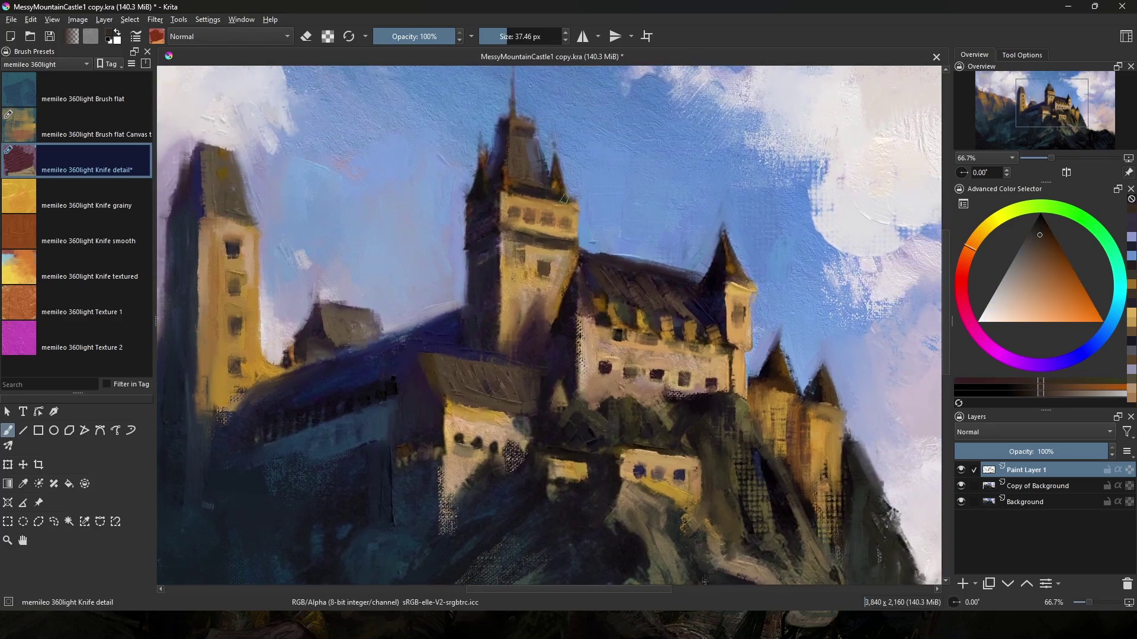
ctrl+click(725, 210)
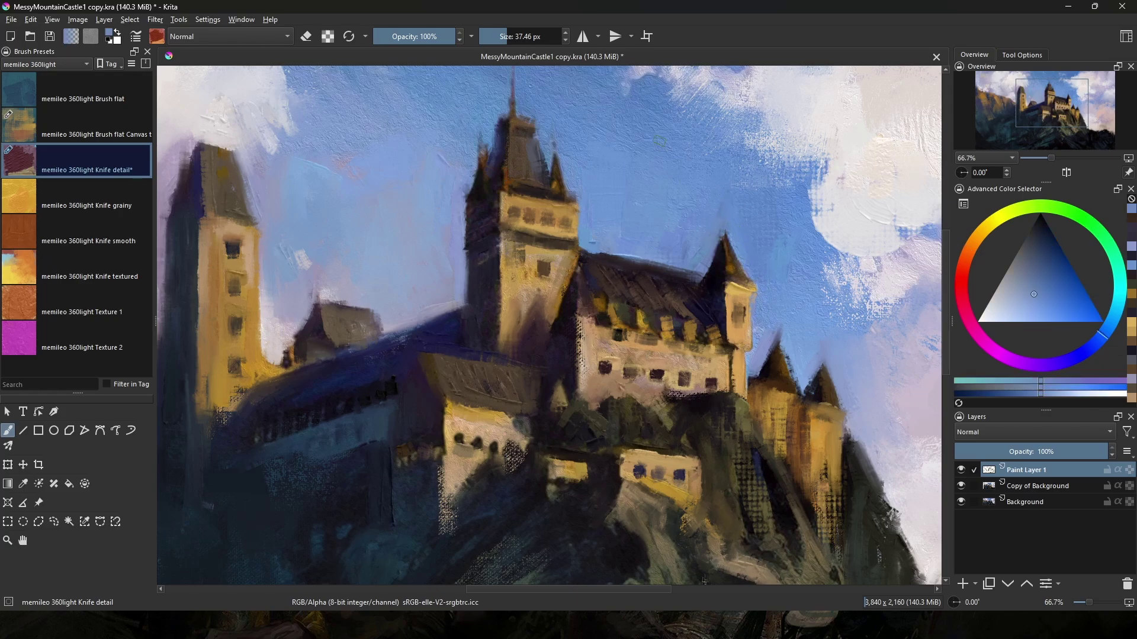
Refine the small gabled building behind the long roof with sampled dark purple and pale lavender sky tones.
drag(544, 314, 747, 347)
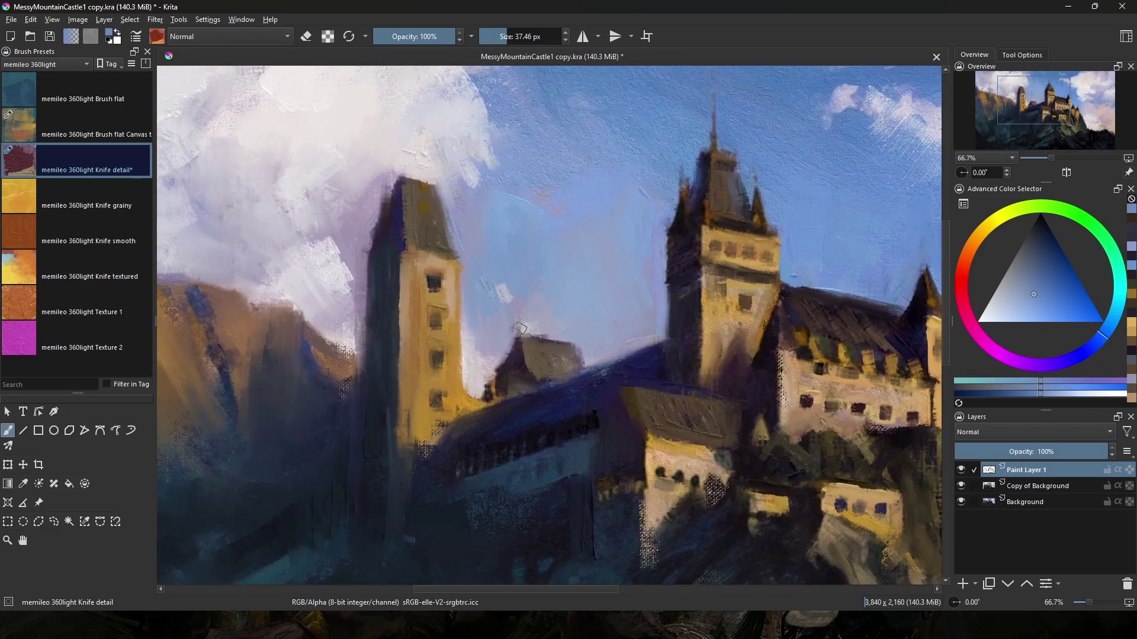
ctrl+click(524, 382)
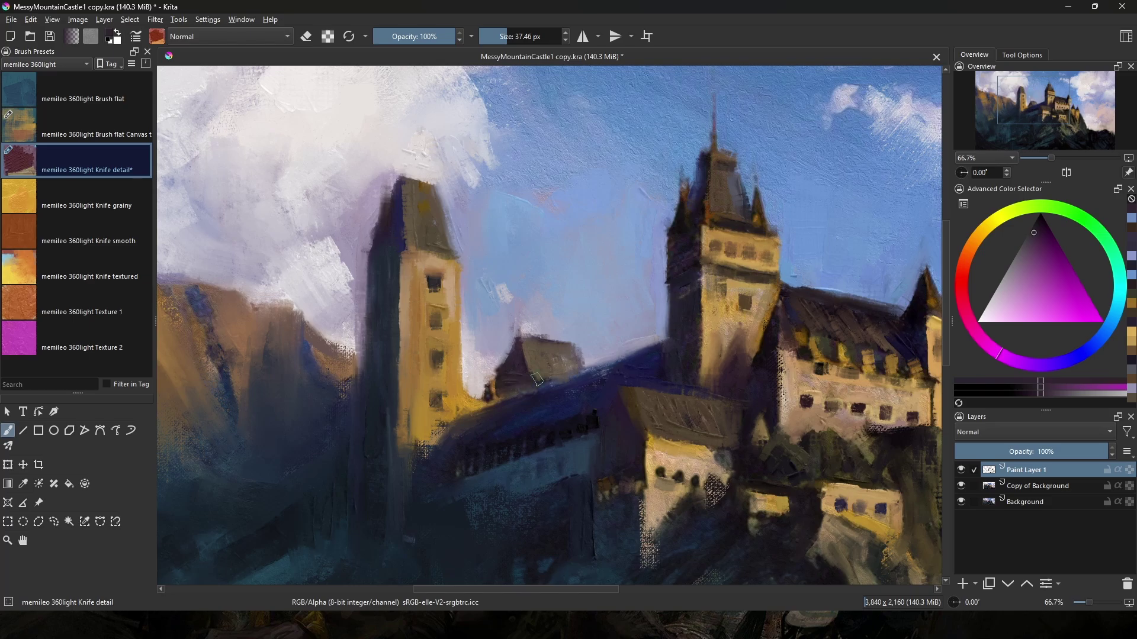
ctrl+click(508, 338)
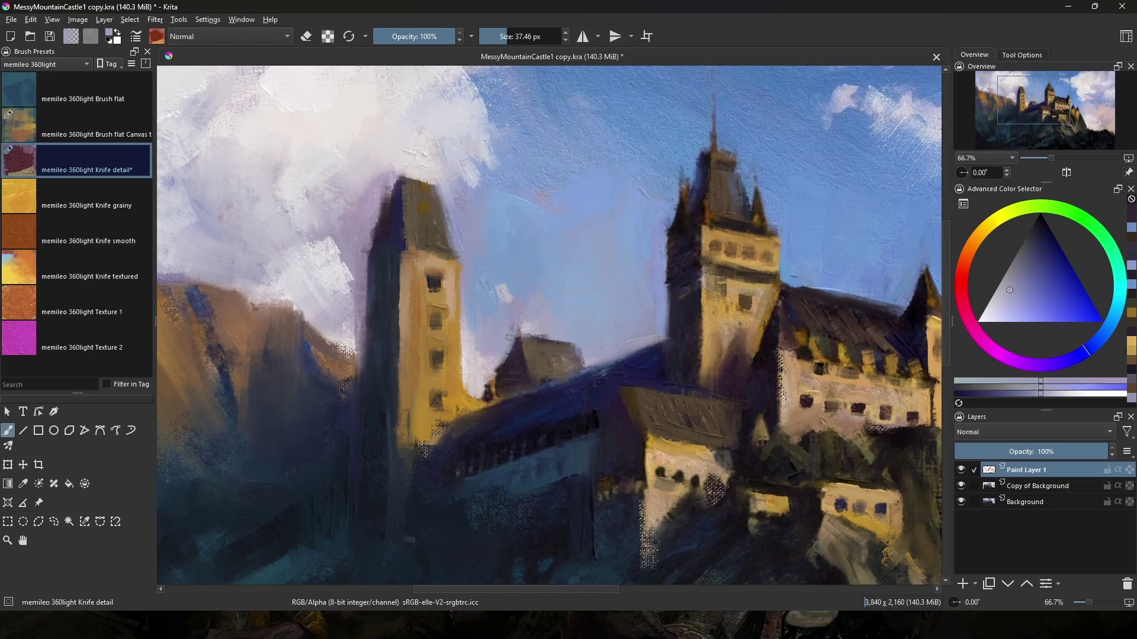
ctrl+click(492, 380)
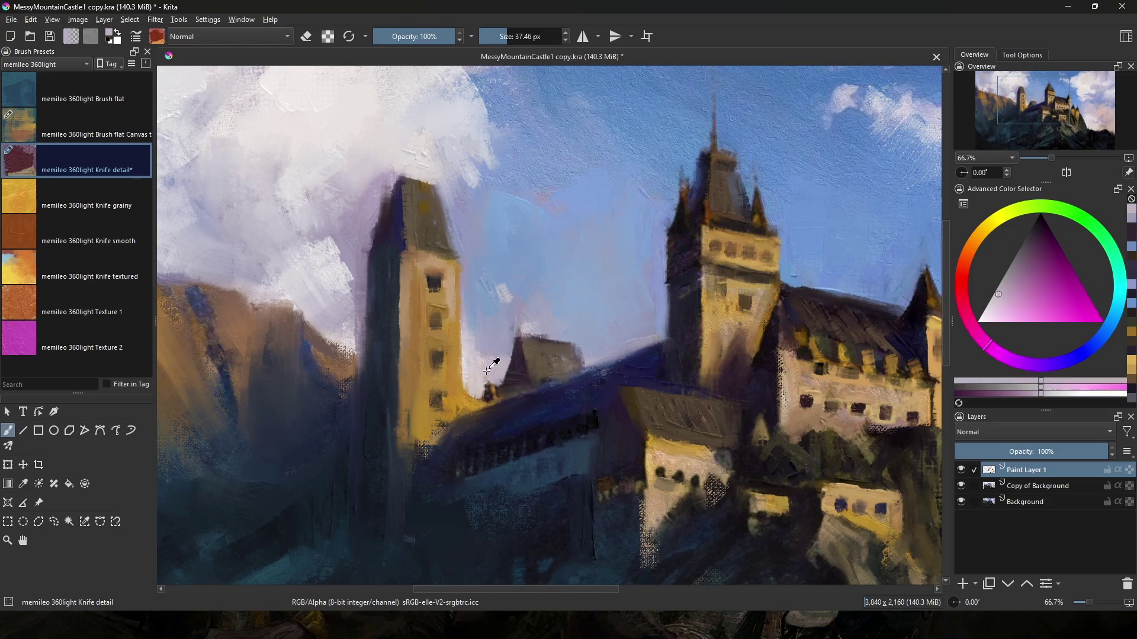
Show the perspective guides again over the castle and return to the brush.
mouse_move(594, 328)
mouse_down()
mouse_move(708, 302)
mouse_move(844, 157)
mouse_up()
mouse_move(713, 419)
mouse_down()
mouse_move(685, 305)
mouse_move(490, 374)
mouse_move(550, 413)
mouse_up()
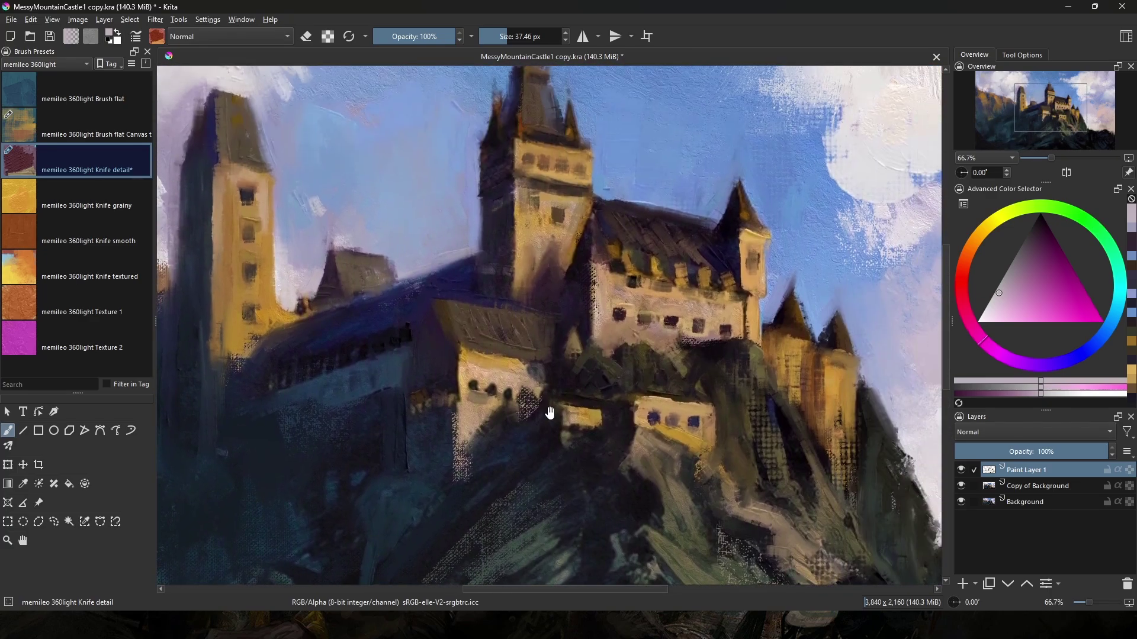
click(458, 277)
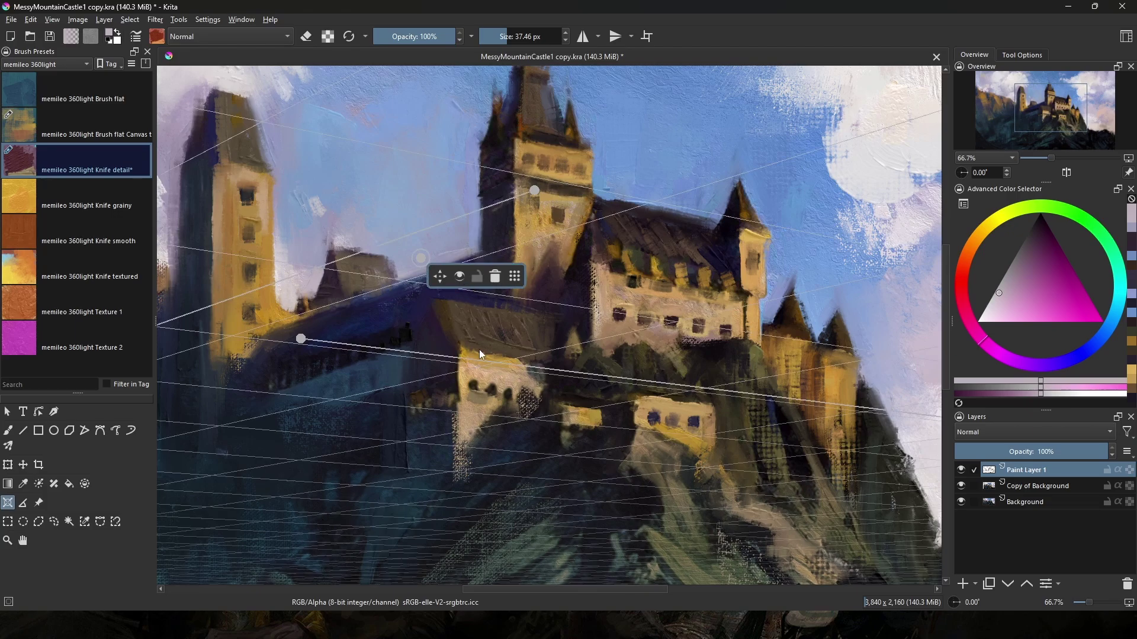
key(b)
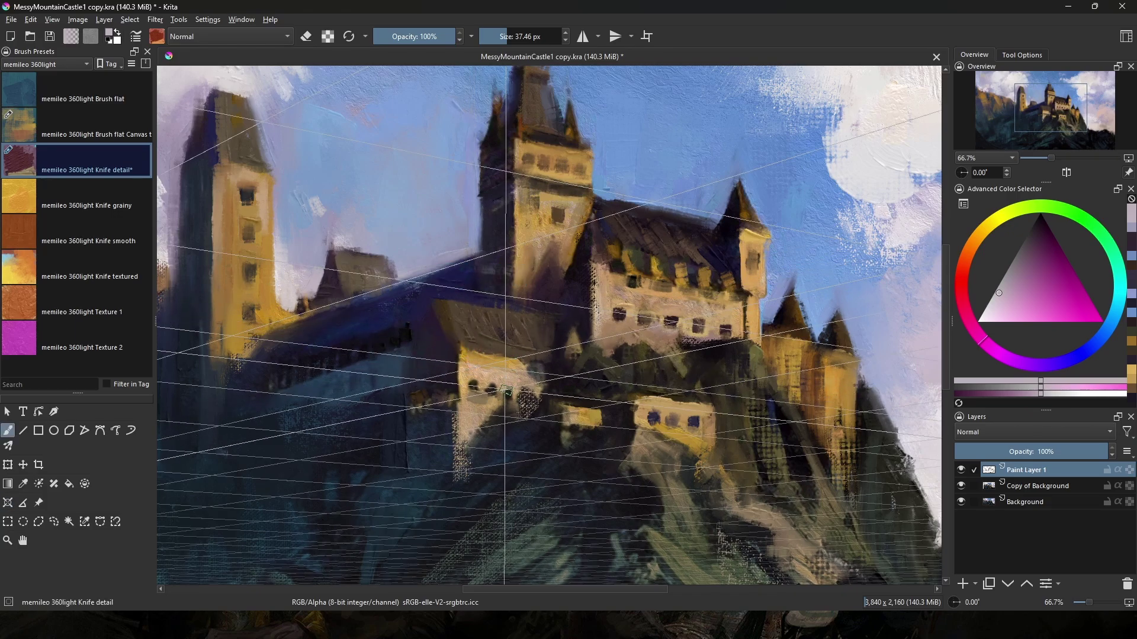
Repaint the lower gabled building's front wall with sampled ochre and dark tones, replacing its arched windows with a dark horizontal band.
ctrl+click(507, 397)
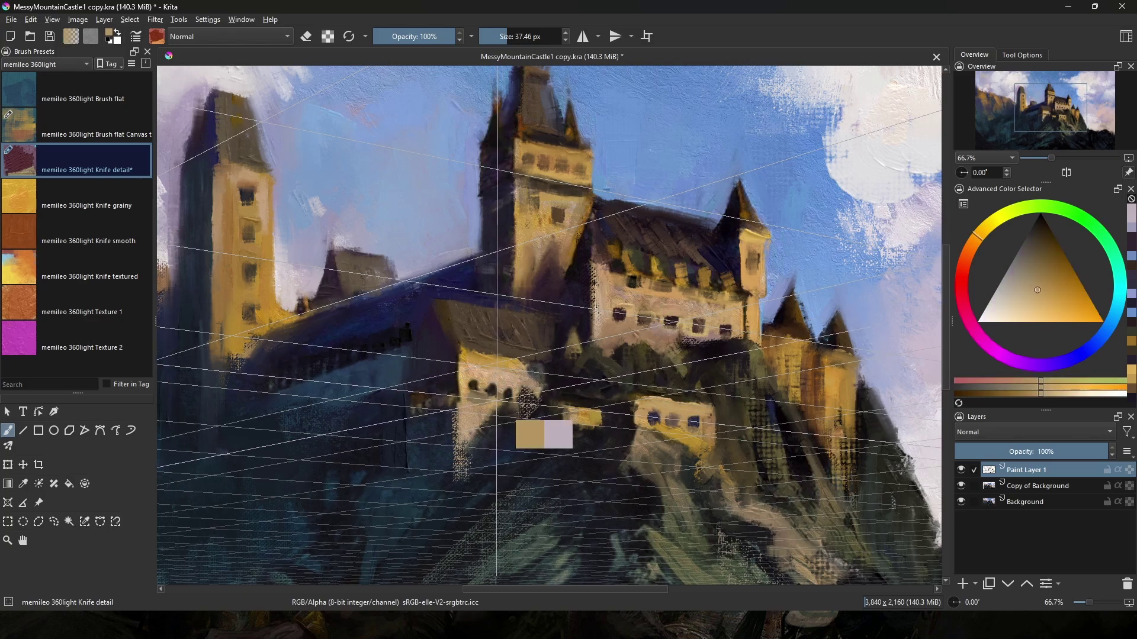
mouse_move(496, 399)
mouse_down()
mouse_move(539, 375)
mouse_move(506, 388)
mouse_move(537, 399)
mouse_move(506, 387)
mouse_move(540, 388)
mouse_move(529, 385)
mouse_move(527, 399)
mouse_move(539, 392)
mouse_move(489, 390)
mouse_up()
ctrl+click(509, 389)
ctrl+click(535, 393)
ctrl+click(480, 382)
ctrl+click(508, 391)
ctrl+click(507, 390)
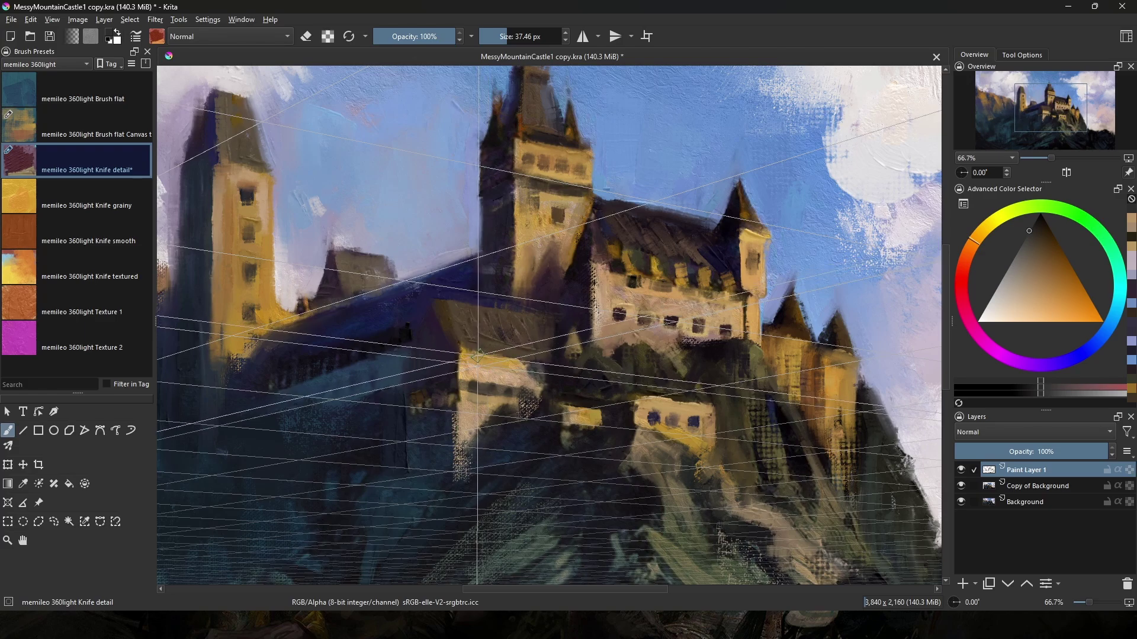
Redefine the lower building's roof edges and the shadow above its ridge with sampled brown, ochre and dark violet tones.
ctrl+click(481, 338)
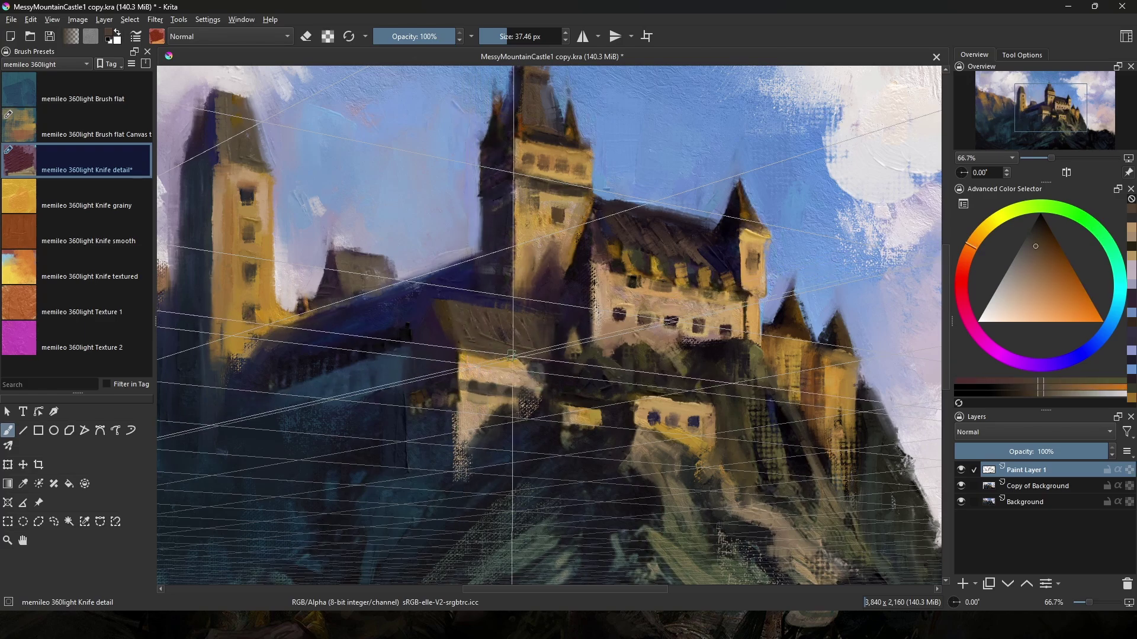
ctrl+click(526, 346)
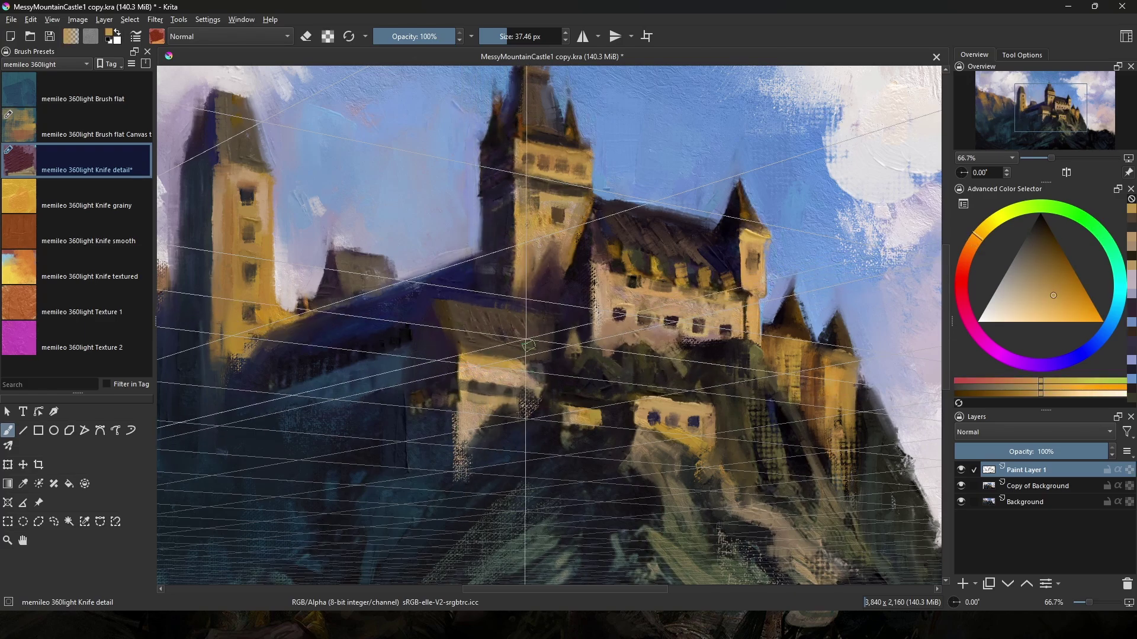
ctrl+click(454, 318)
drag(451, 316, 442, 305)
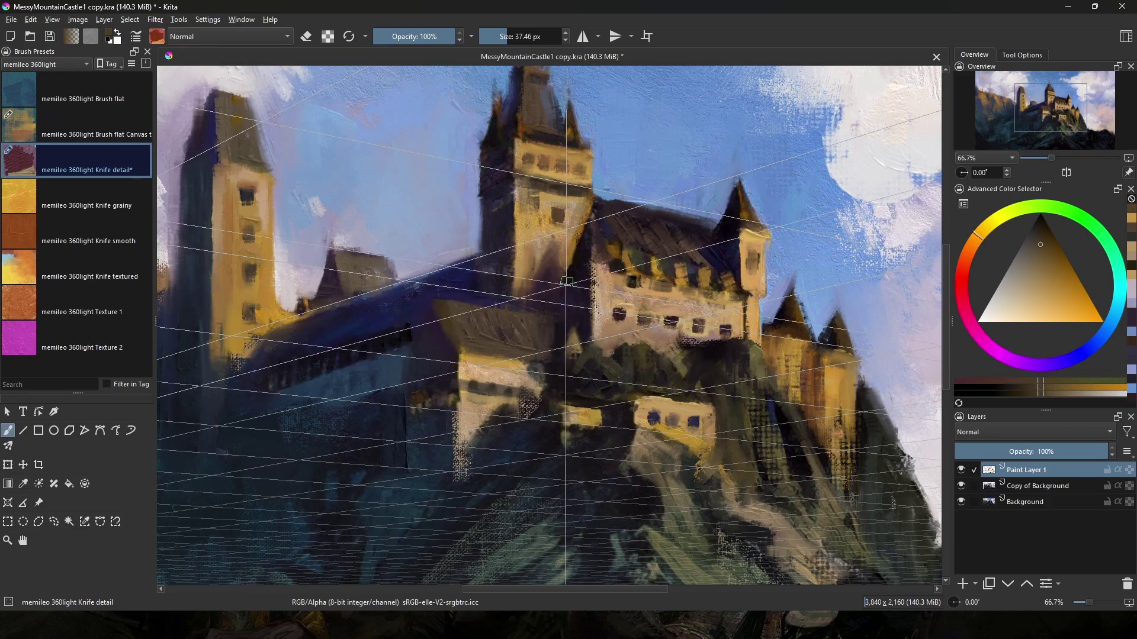
ctrl+click(522, 300)
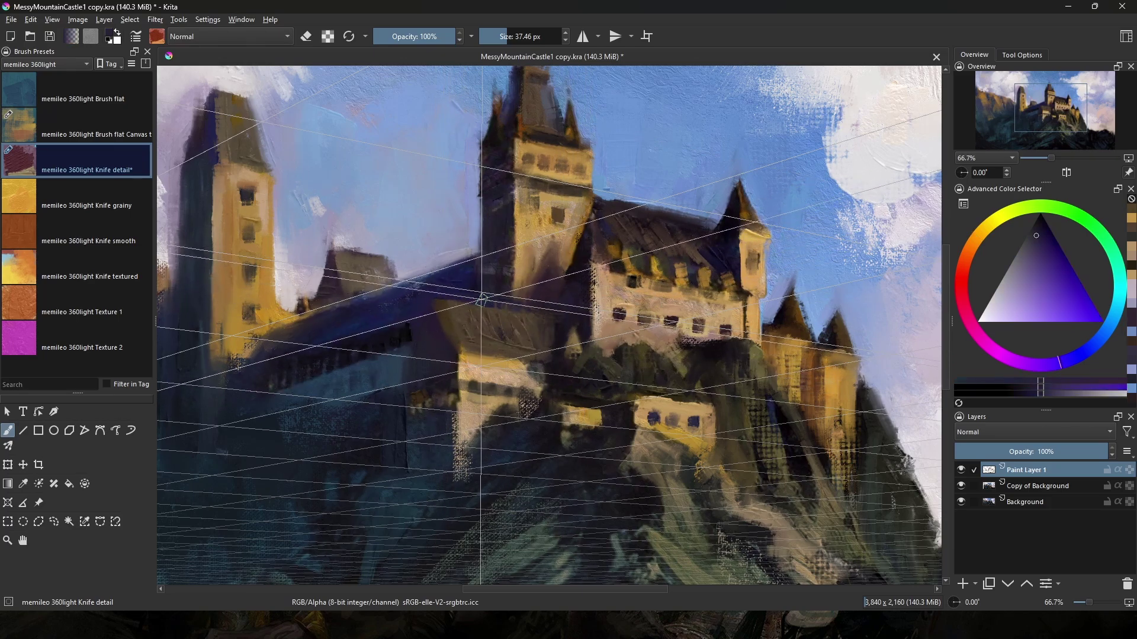
ctrl+click(519, 305)
Touch up the base of the left tower's sunlit wall with a sampled ochre tone.
drag(423, 313, 579, 330)
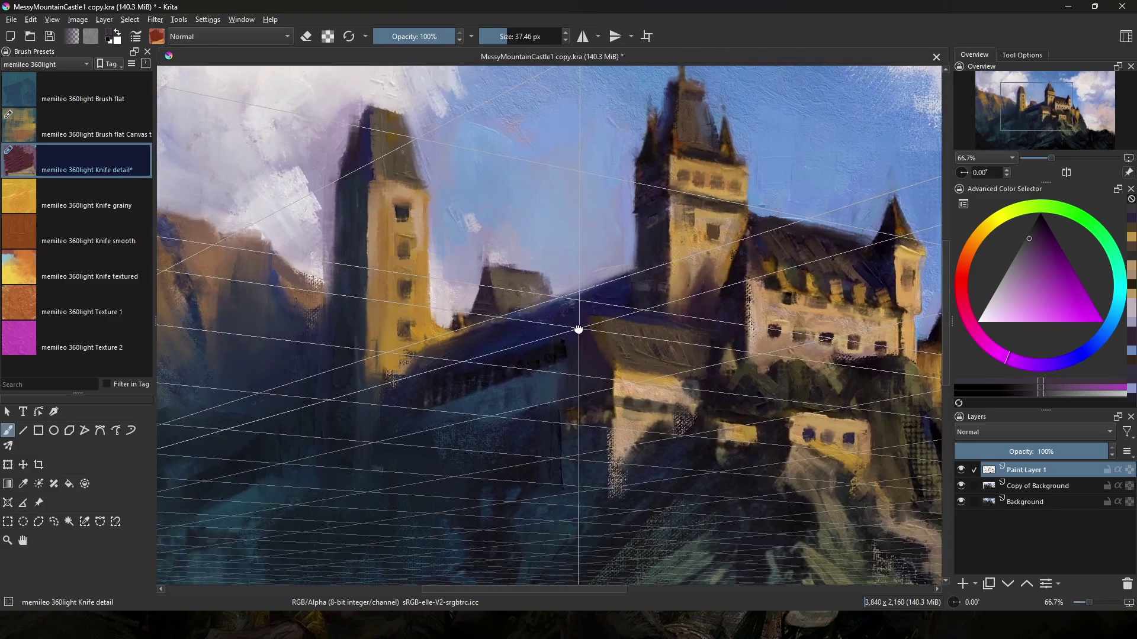
ctrl+click(393, 357)
drag(390, 358, 409, 343)
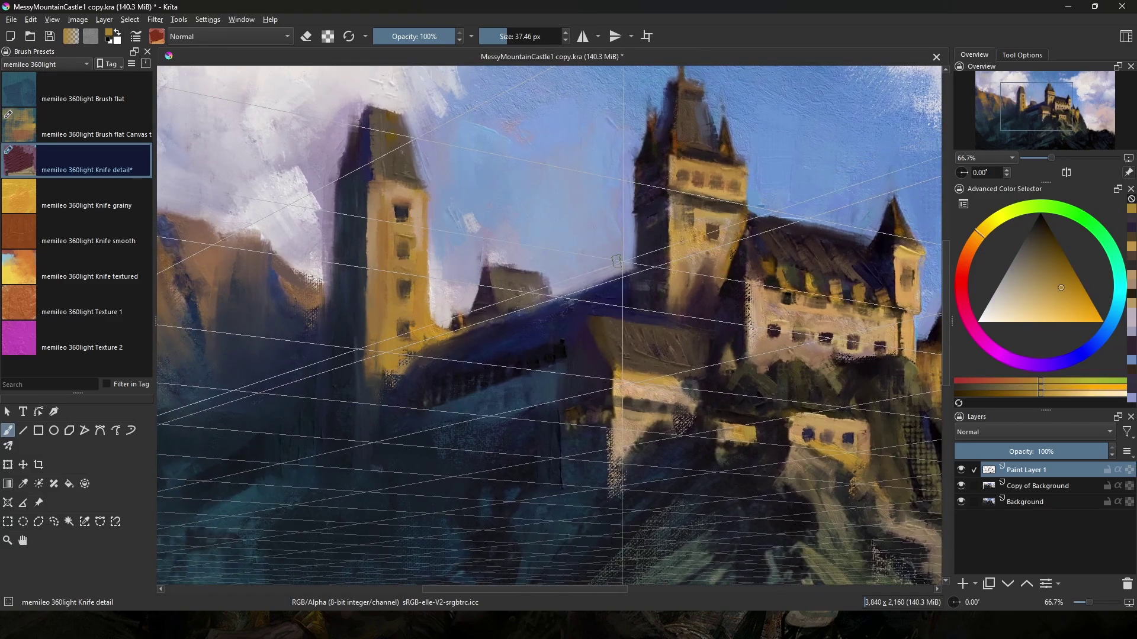
Turn off the perspective guides once more and switch back to the brush.
drag(640, 261, 267, 313)
mouse_move(637, 539)
mouse_down()
mouse_move(621, 409)
mouse_move(655, 300)
mouse_move(743, 475)
mouse_up()
scroll(659, 447, down, 4)
scroll(645, 376, up, 1)
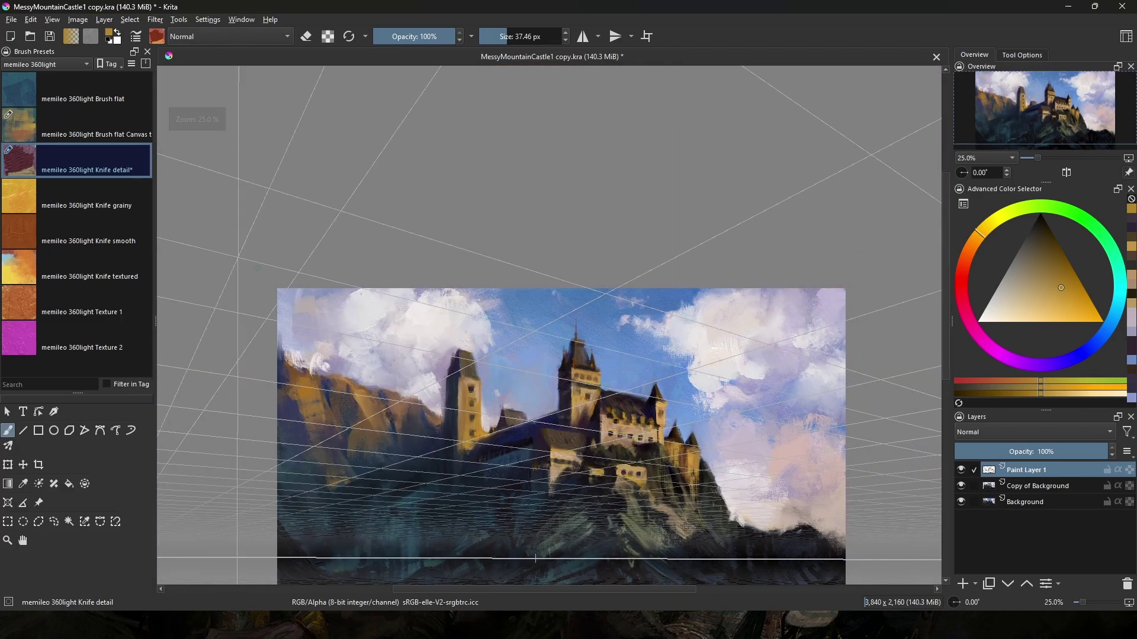
click(10, 505)
click(573, 433)
key(b)
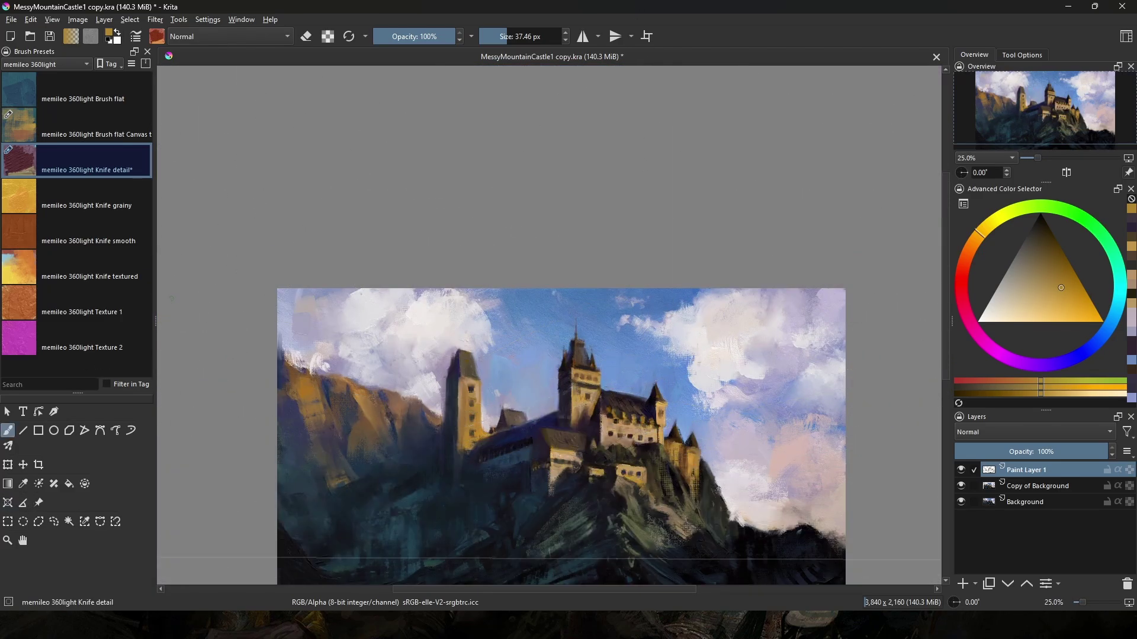
Save the castle painting.
scroll(687, 363, up, 1)
drag(661, 418, 704, 219)
scroll(704, 220, down, 1)
scroll(693, 236, up, 1)
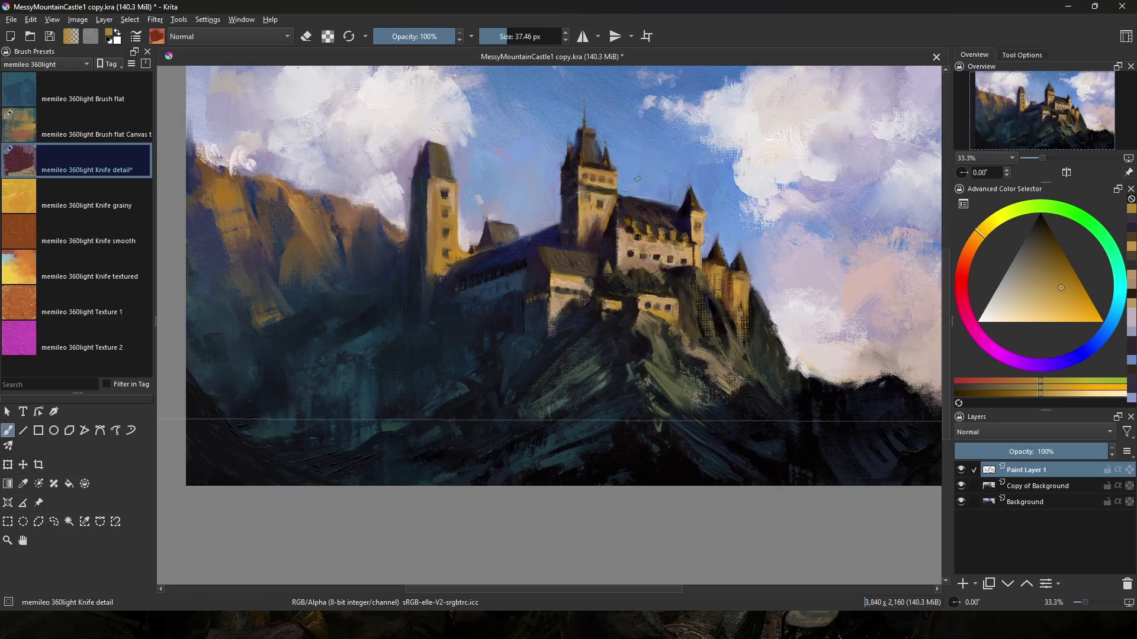
click(49, 36)
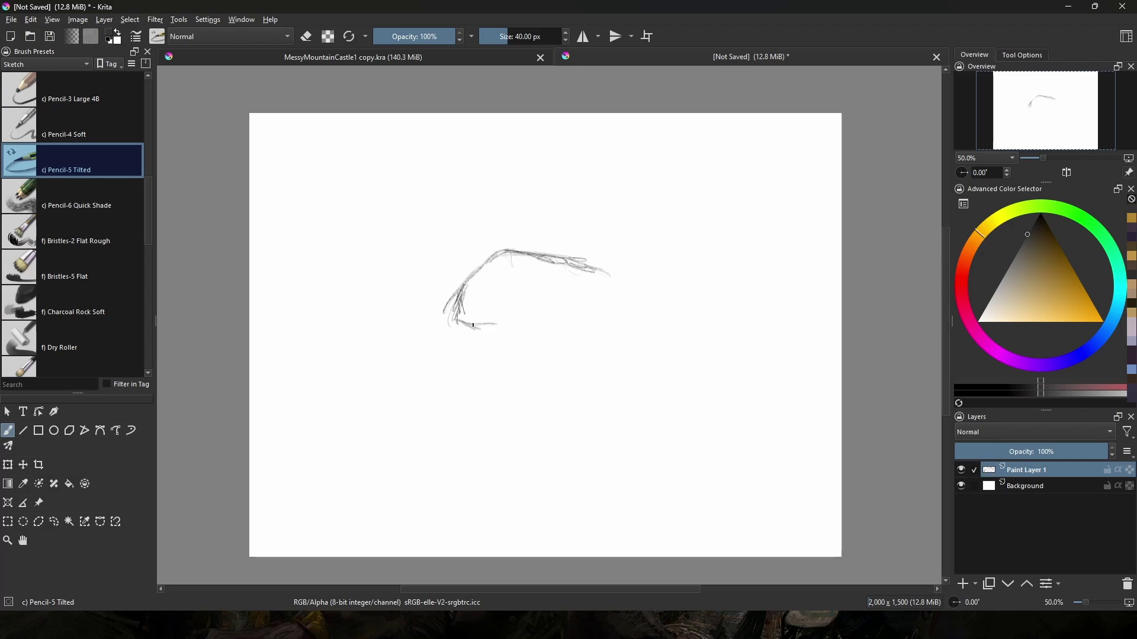
Sketch the eye's outline, iris, lashes and upper lid crease with the Pencil-2 preset at 10 px.
scroll(140, 209, up, 2)
click(93, 139)
drag(522, 314, 577, 295)
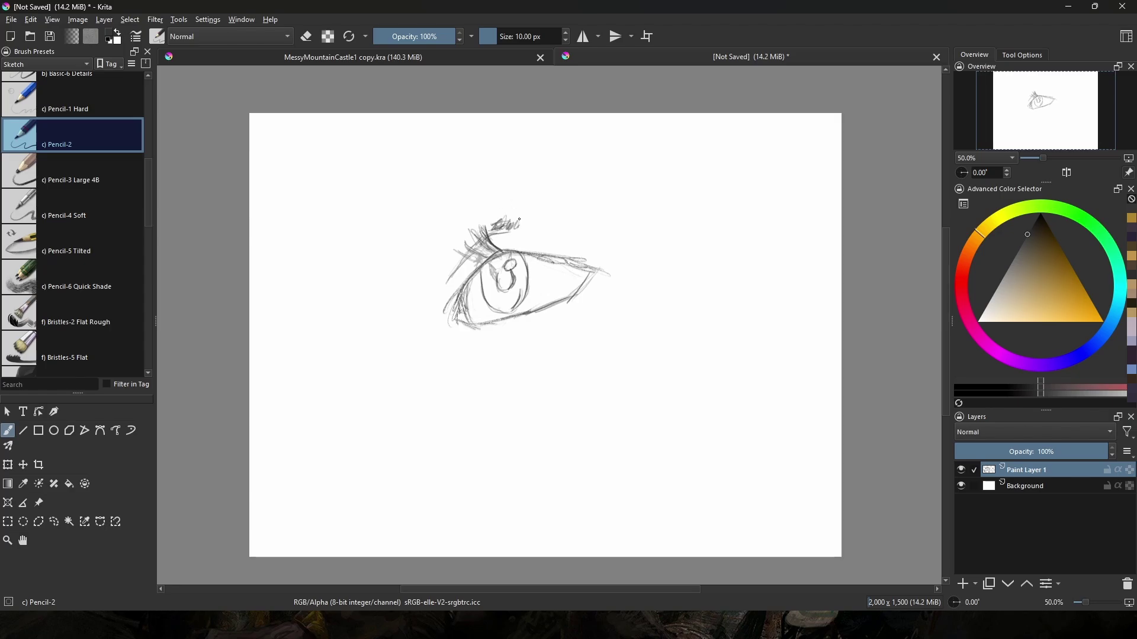
drag(601, 245, 521, 232)
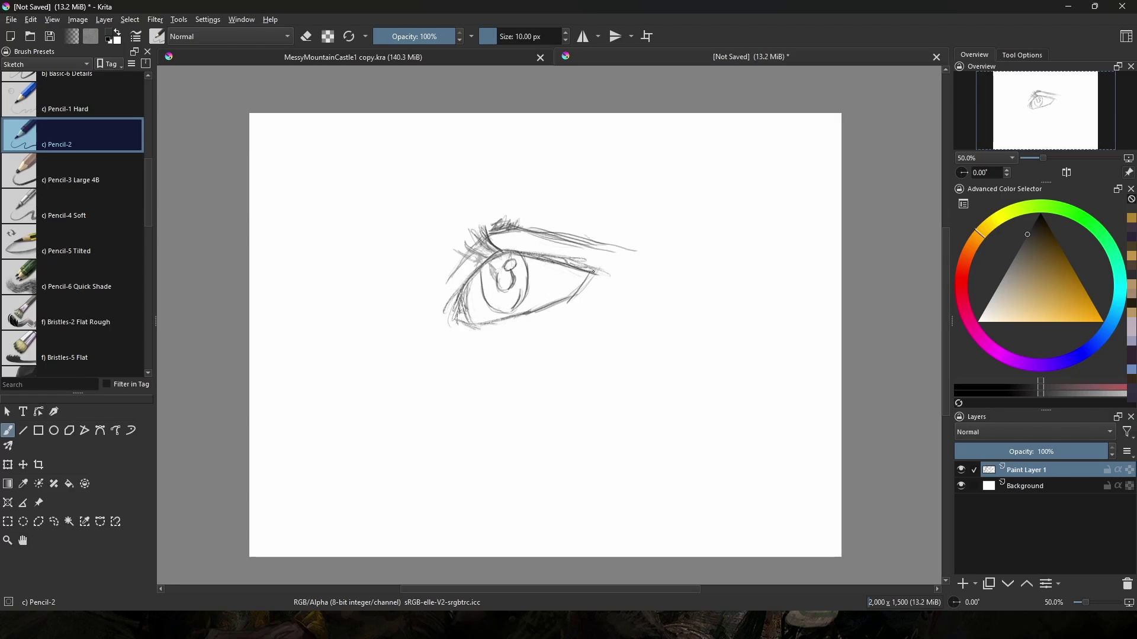
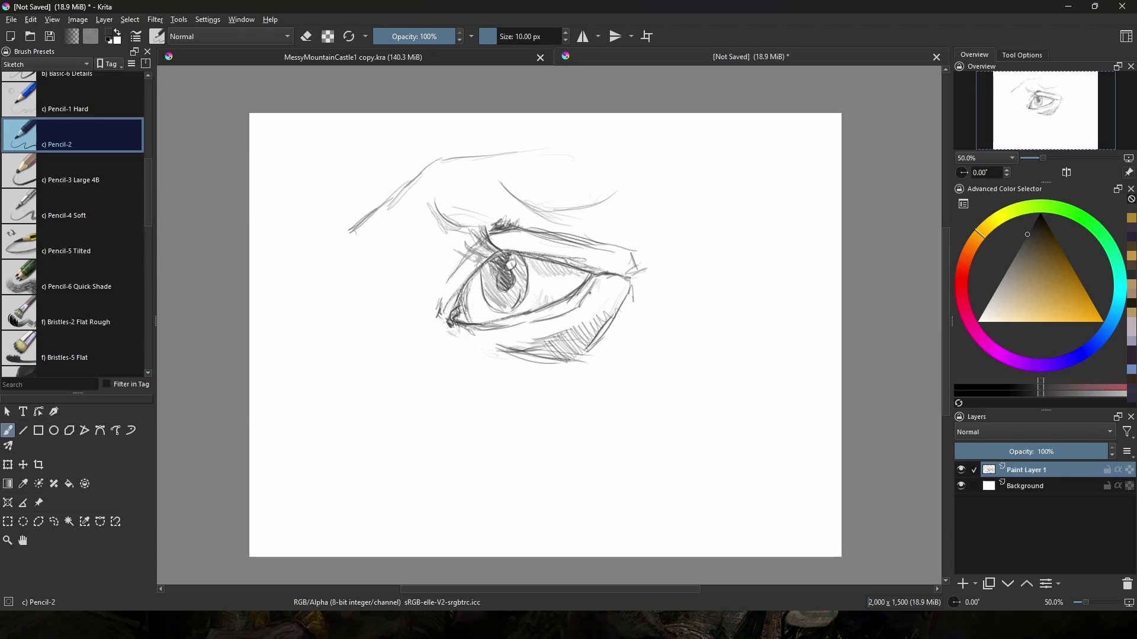
Hatch pencil shading across the eyelid corners, the under-eye fold and the brow area, strengthening the lid lines.
drag(595, 272, 607, 247)
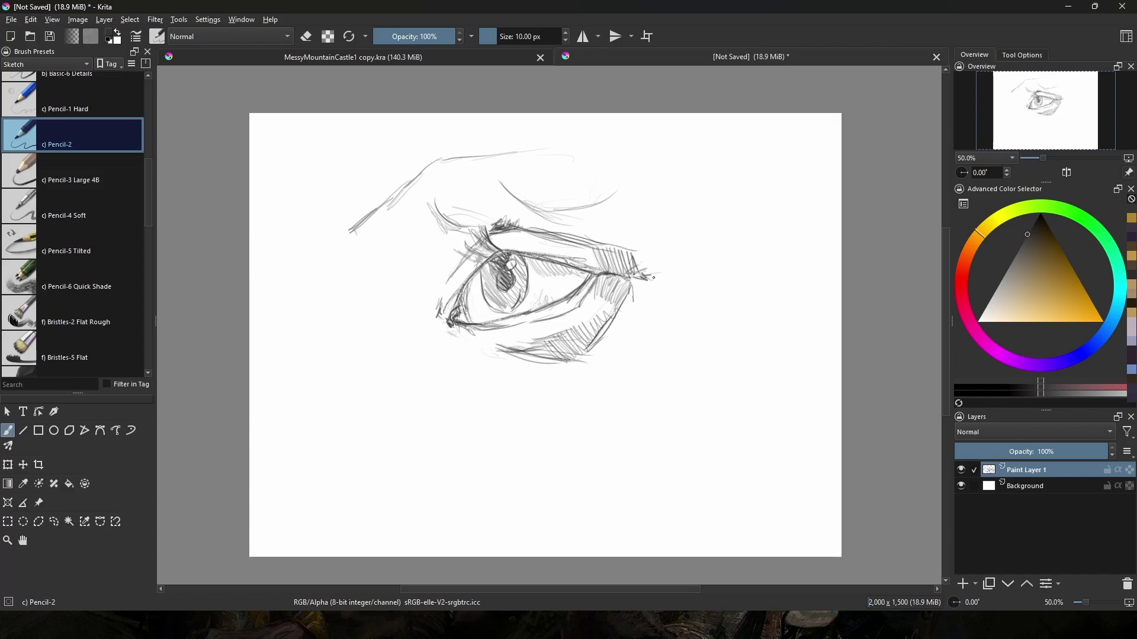
drag(484, 229, 490, 247)
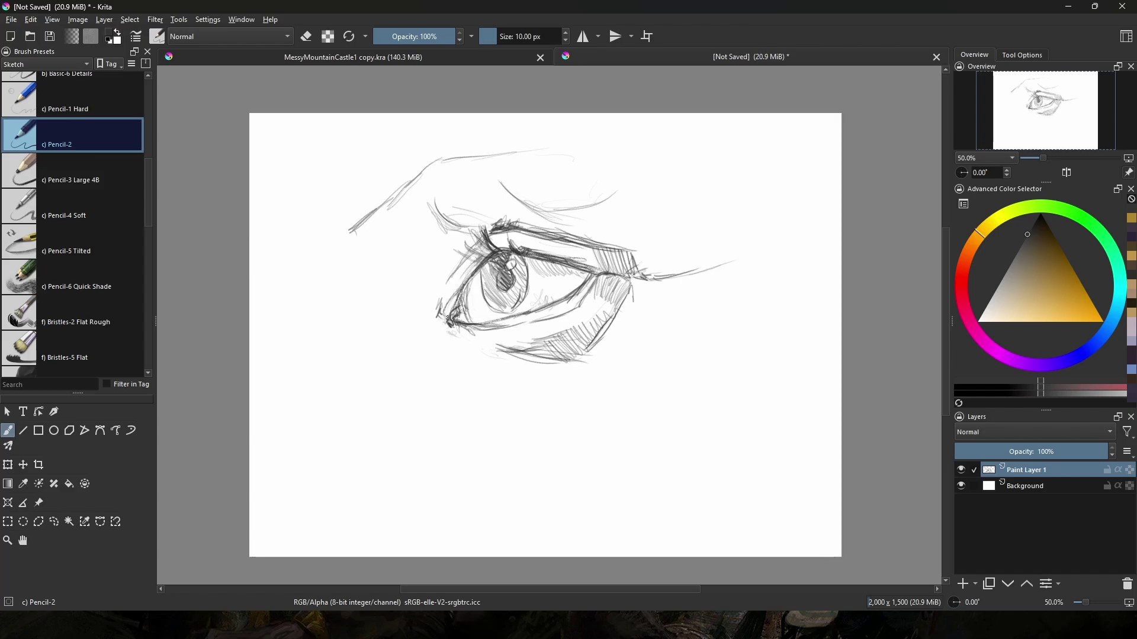
drag(493, 349, 563, 362)
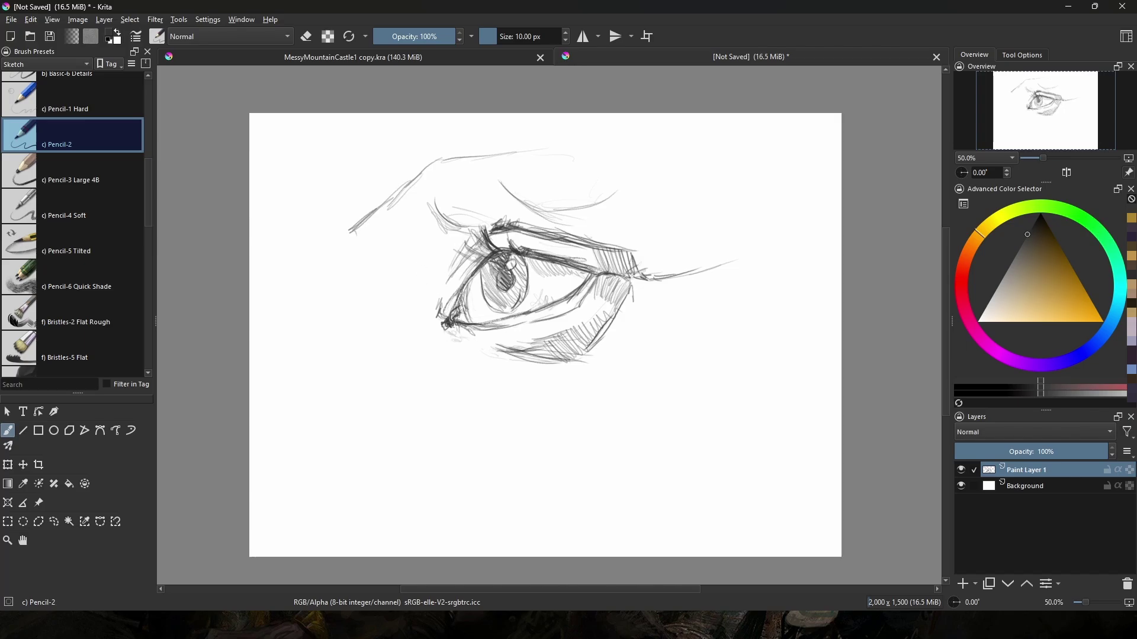
drag(451, 276, 466, 261)
mouse_move(402, 279)
mouse_down()
mouse_move(422, 202)
mouse_move(580, 243)
mouse_up()
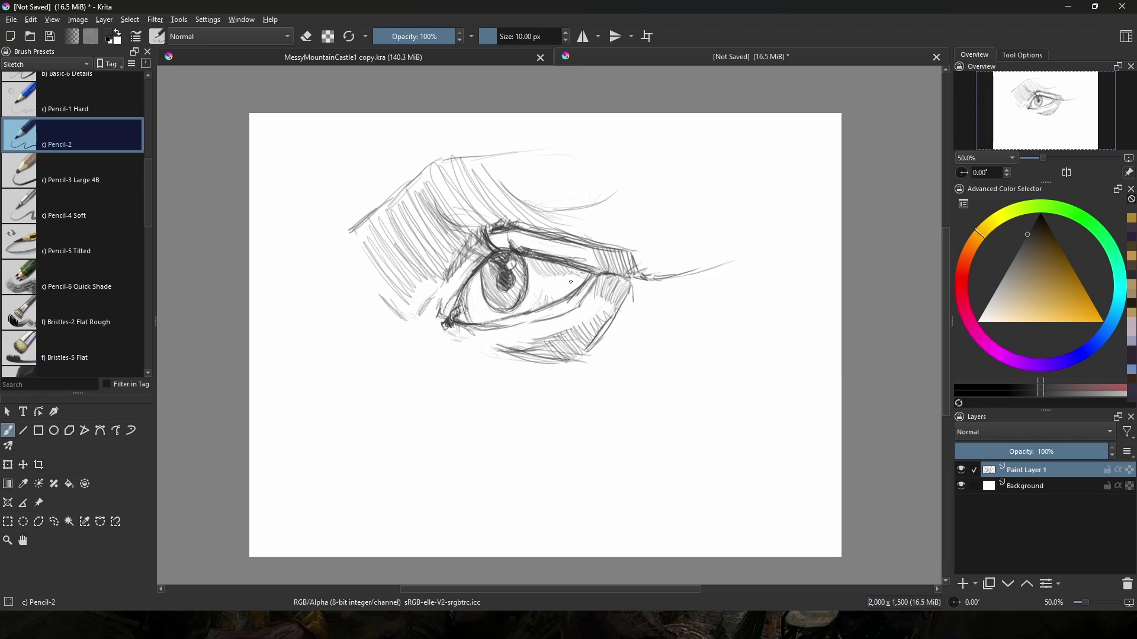
Add a paint layer between the background and the sketch, adjust the sketch layer's blending mode, and reselect the new layer.
click(1026, 487)
click(964, 585)
click(1030, 470)
click(1030, 432)
click(986, 421)
click(1026, 486)
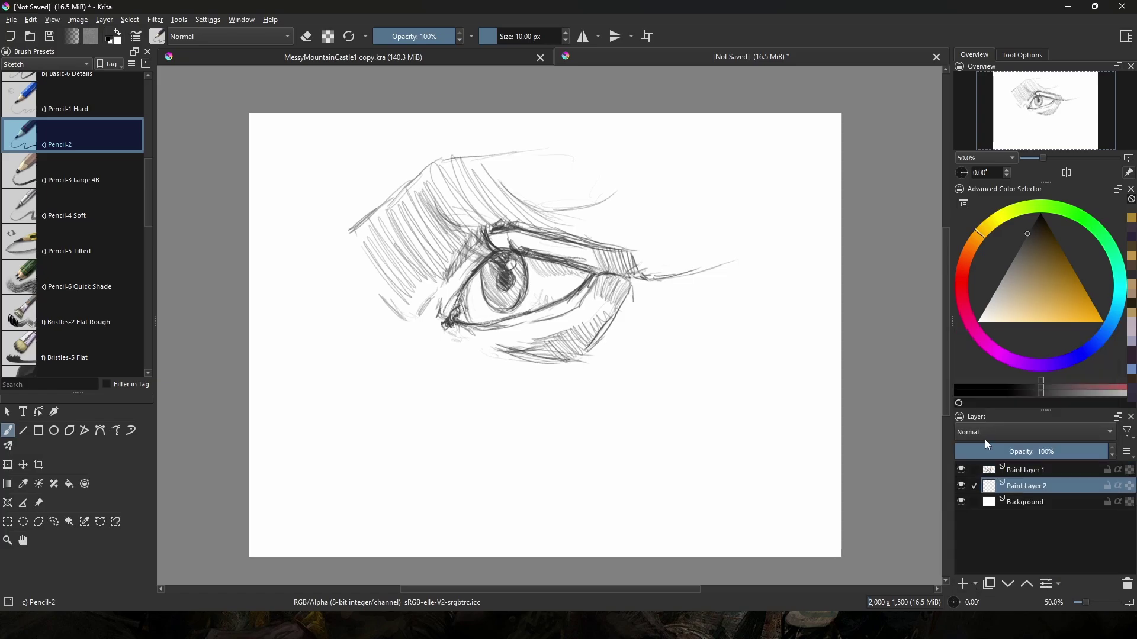
Block in the inner brow shadow in dark red with the memileo 360light Brush flat preset.
click(54, 64)
click(53, 89)
click(108, 99)
click(965, 260)
drag(1028, 297, 1045, 251)
mouse_move(388, 207)
mouse_down()
mouse_move(413, 259)
mouse_move(356, 256)
mouse_move(449, 241)
mouse_move(433, 185)
mouse_up()
click(960, 276)
mouse_move(401, 256)
mouse_down()
mouse_move(395, 307)
mouse_move(365, 249)
mouse_up()
Lay muted grey-red tones over the brow and upper lid with the Knife grainy preset at 226 px.
click(89, 205)
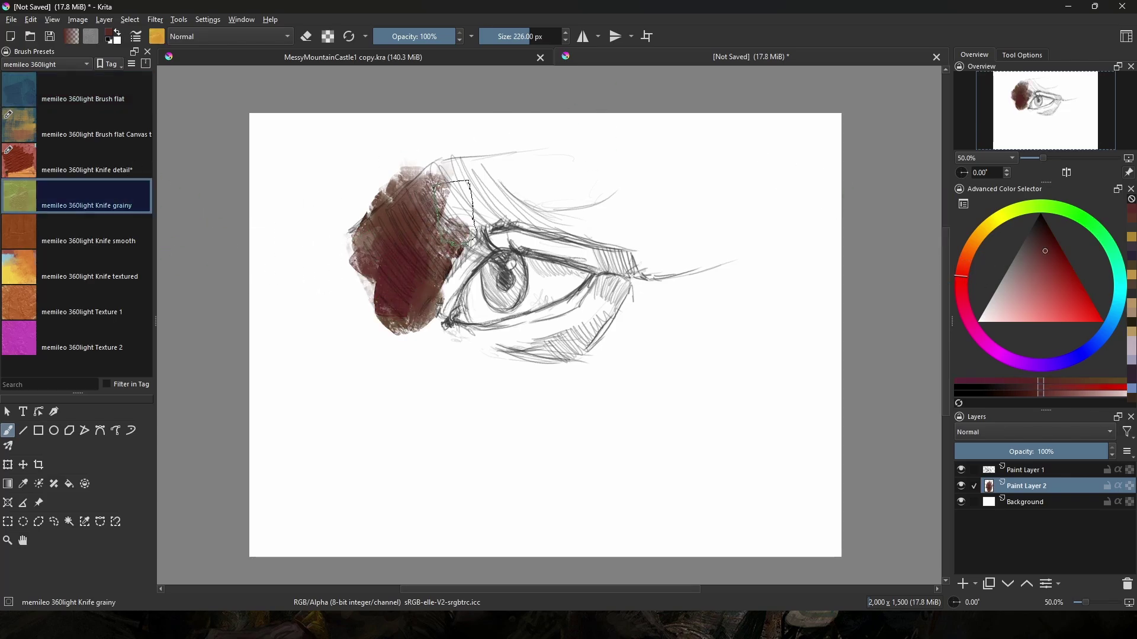
click(963, 262)
click(1018, 270)
click(968, 274)
click(1038, 271)
drag(494, 195, 628, 172)
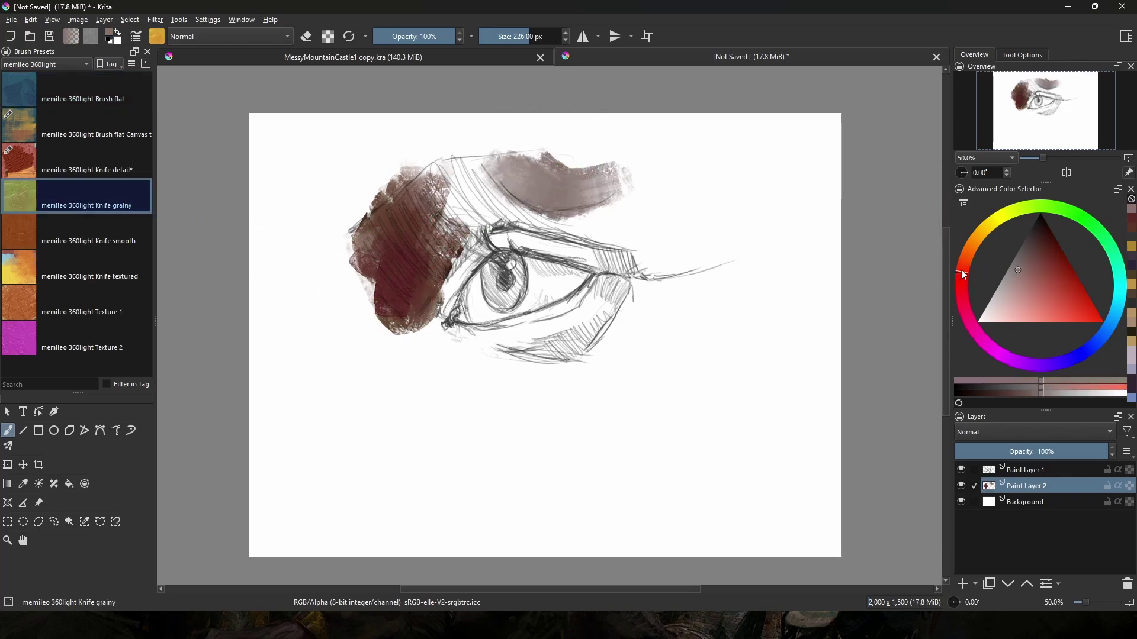
mouse_move(509, 160)
mouse_down()
mouse_move(456, 154)
mouse_move(503, 204)
mouse_move(468, 234)
mouse_move(584, 252)
mouse_up()
Block in the eyeball in grey with a smaller Knife grainy brush.
click(1009, 279)
key(bracketleft)
key(bracketleft)
key(bracketleft)
key(bracketleft)
key(bracketleft)
key(bracketleft)
key(bracketleft)
key(bracketleft)
key(bracketleft)
key(bracketleft)
key(bracketleft)
key(bracketleft)
mouse_move(476, 255)
mouse_down()
mouse_move(445, 302)
mouse_move(503, 307)
mouse_up()
Paint the iris in dark green with the brush reduced to 59 px.
click(1045, 206)
click(1035, 236)
key(bracketleft)
key(bracketleft)
key(bracketleft)
key(bracketleft)
key(bracketleft)
key(bracketleft)
key(bracketleft)
key(bracketleft)
click(1026, 250)
drag(517, 268, 520, 291)
Fill the white of the eye around the iris with a lighter grey.
click(1004, 275)
mouse_move(584, 260)
mouse_down()
mouse_move(521, 311)
mouse_move(467, 320)
mouse_up()
drag(515, 279, 456, 325)
drag(539, 257, 524, 284)
Brush a sampled muted red over the upper lid and outer brow with the Brush flat Canvas preset.
ctrl+click(514, 198)
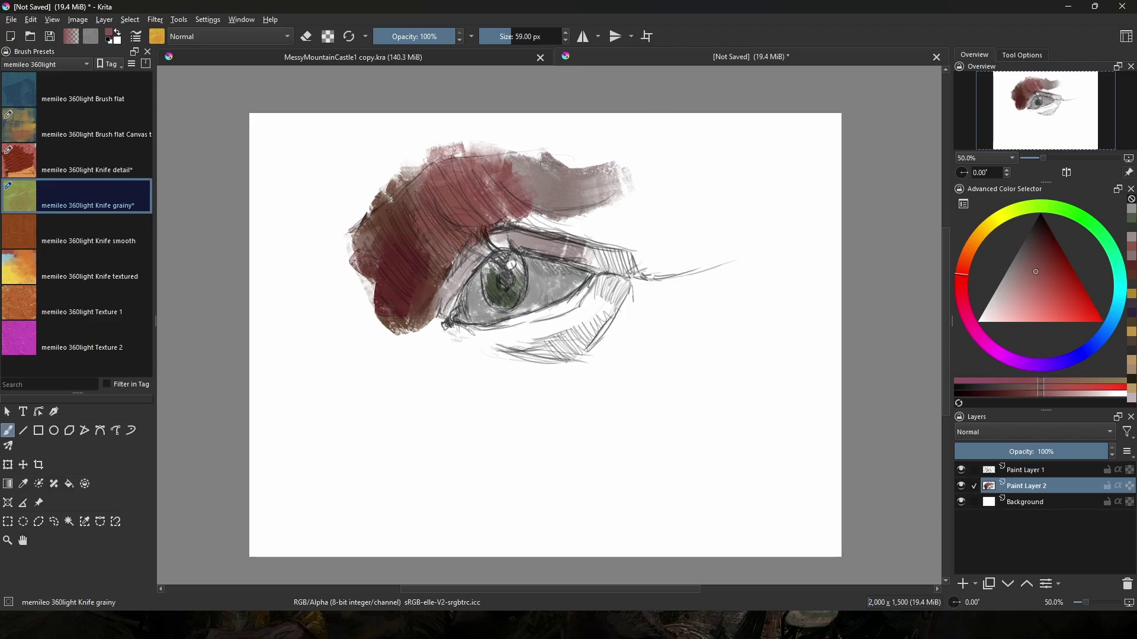
click(77, 125)
mouse_move(566, 224)
mouse_down()
mouse_move(661, 227)
mouse_move(636, 180)
mouse_move(527, 224)
mouse_up()
mouse_move(562, 218)
mouse_down()
mouse_move(497, 228)
mouse_move(637, 269)
mouse_move(734, 240)
mouse_up()
Fill the skin around the outer corner and below the eye in sampled mauve tones with the Brush flat preset.
click(139, 103)
ctrl+click(598, 190)
mouse_move(634, 283)
mouse_down()
mouse_move(645, 177)
mouse_move(719, 228)
mouse_up()
drag(622, 177, 687, 207)
ctrl+click(535, 355)
mouse_move(536, 355)
mouse_down()
mouse_move(462, 296)
mouse_move(391, 344)
mouse_move(450, 414)
mouse_move(593, 373)
mouse_move(627, 296)
mouse_up()
mouse_move(633, 284)
mouse_down()
mouse_move(719, 284)
mouse_move(616, 343)
mouse_up()
drag(695, 368, 568, 409)
Darken the outer brow, upper lid crease and under-eye shadow in deep red with Brush flat at 130 px.
ctrl+click(646, 219)
click(1044, 252)
drag(592, 219, 666, 228)
mouse_move(681, 261)
mouse_down()
mouse_move(656, 249)
mouse_move(562, 260)
mouse_up()
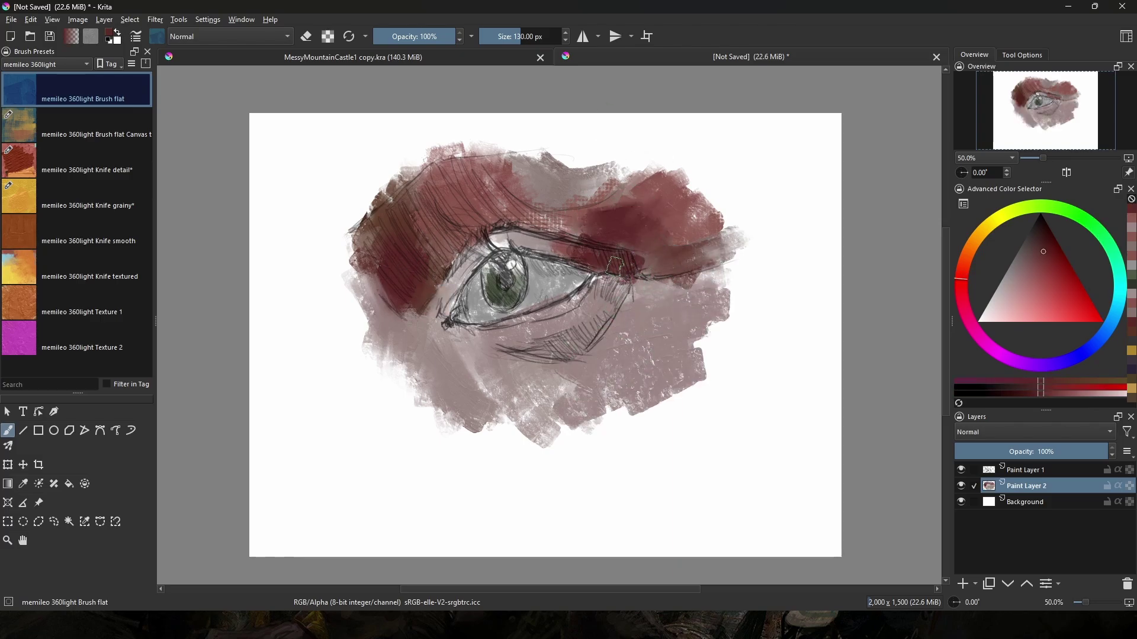
drag(627, 290, 562, 356)
drag(574, 325, 521, 367)
drag(672, 242, 672, 278)
Paint light pink on the skin beside and below the eye's inner corner.
click(1021, 303)
mouse_move(456, 353)
mouse_down()
mouse_move(515, 409)
mouse_move(462, 350)
mouse_up()
drag(459, 349, 506, 344)
drag(426, 314, 435, 355)
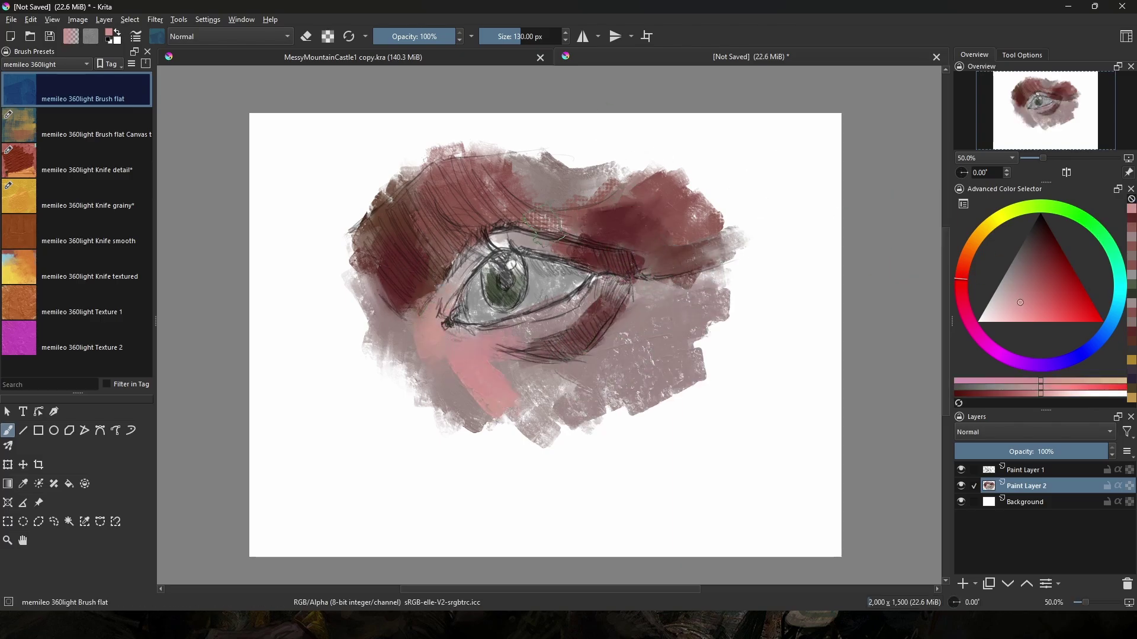
Redden the eye's inner corner and the skin beside it with Brush flat at 59 px.
click(1040, 258)
mouse_move(498, 296)
mouse_down()
mouse_move(456, 297)
mouse_move(465, 322)
mouse_up()
mouse_move(456, 278)
mouse_down()
mouse_move(441, 322)
mouse_move(425, 305)
mouse_up()
Add sampled tones to the eye white, the skin below the inner corner and the far left edge of the brow.
ctrl+click(440, 291)
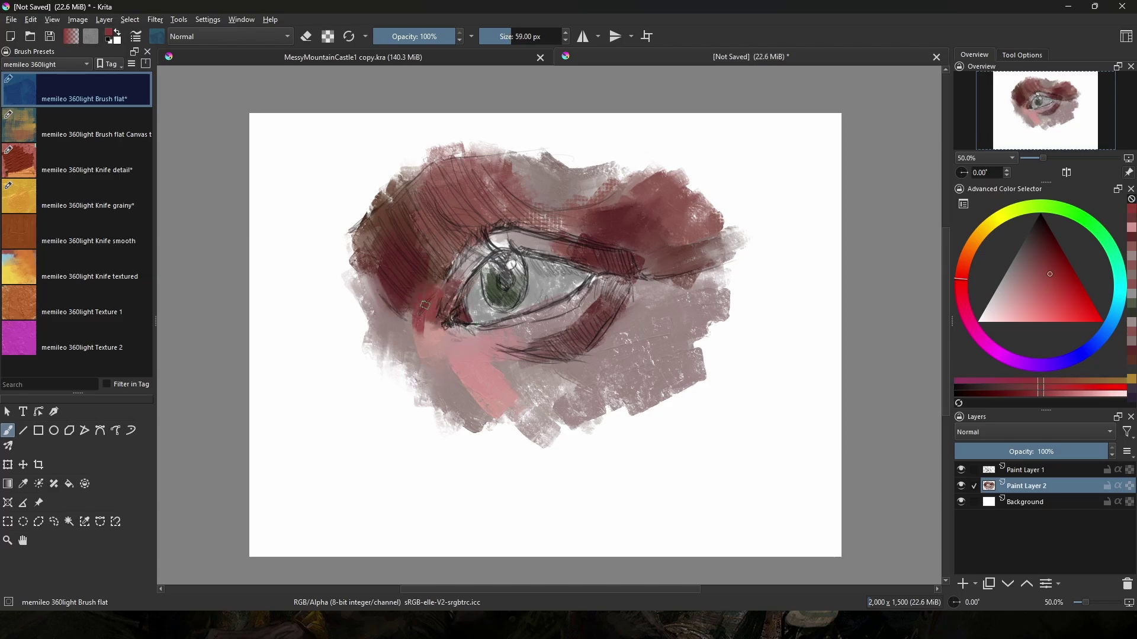
ctrl+click(572, 282)
mouse_move(533, 260)
mouse_down()
mouse_move(572, 281)
mouse_move(503, 331)
mouse_up()
ctrl+click(553, 308)
mouse_move(464, 330)
mouse_down()
mouse_move(451, 322)
mouse_move(475, 334)
mouse_move(459, 338)
mouse_move(465, 379)
mouse_up()
ctrl+click(498, 331)
ctrl+click(456, 313)
drag(379, 344, 362, 230)
Refine the upper lid crease, under-eye shadow and lower lid with sampled red and pink tones.
ctrl+click(415, 278)
mouse_move(516, 224)
mouse_down()
mouse_move(701, 257)
mouse_move(654, 271)
mouse_move(598, 255)
mouse_up()
drag(627, 289, 601, 323)
ctrl+click(474, 349)
drag(516, 333, 587, 300)
Deepen the iris with very dark green and paint the upper lid in a sampled pink.
click(1048, 207)
click(1041, 228)
mouse_move(481, 260)
mouse_down()
mouse_move(491, 293)
mouse_move(508, 290)
mouse_up()
ctrl+click(542, 323)
drag(498, 240, 583, 257)
ctrl+click(539, 287)
mouse_move(477, 299)
mouse_down()
mouse_move(492, 317)
mouse_move(508, 276)
mouse_up()
Spread sampled pink below the eye and across the cheek, finishing with the Texture 1 preset at 239 px.
ctrl+click(598, 248)
ctrl+click(474, 355)
drag(569, 373, 610, 453)
click(77, 312)
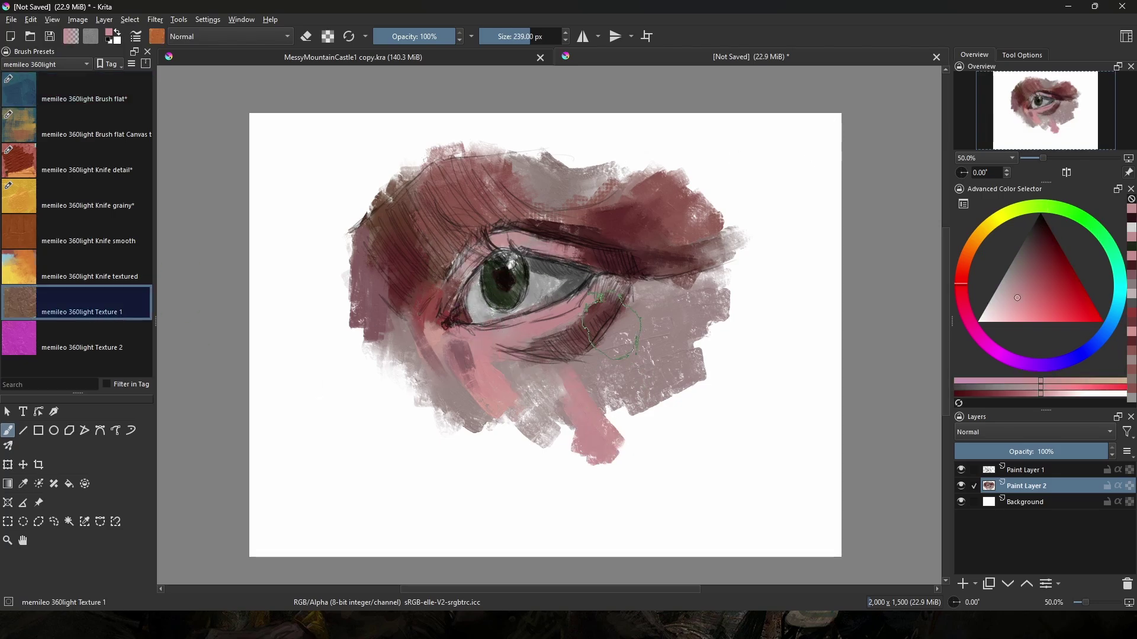
drag(679, 309, 658, 314)
drag(569, 356, 527, 405)
Texture the brow and upper socket in dark red and rust orange with the Texture 1 preset.
ctrl+click(615, 222)
mouse_move(619, 240)
mouse_down()
mouse_move(661, 213)
mouse_move(503, 202)
mouse_up()
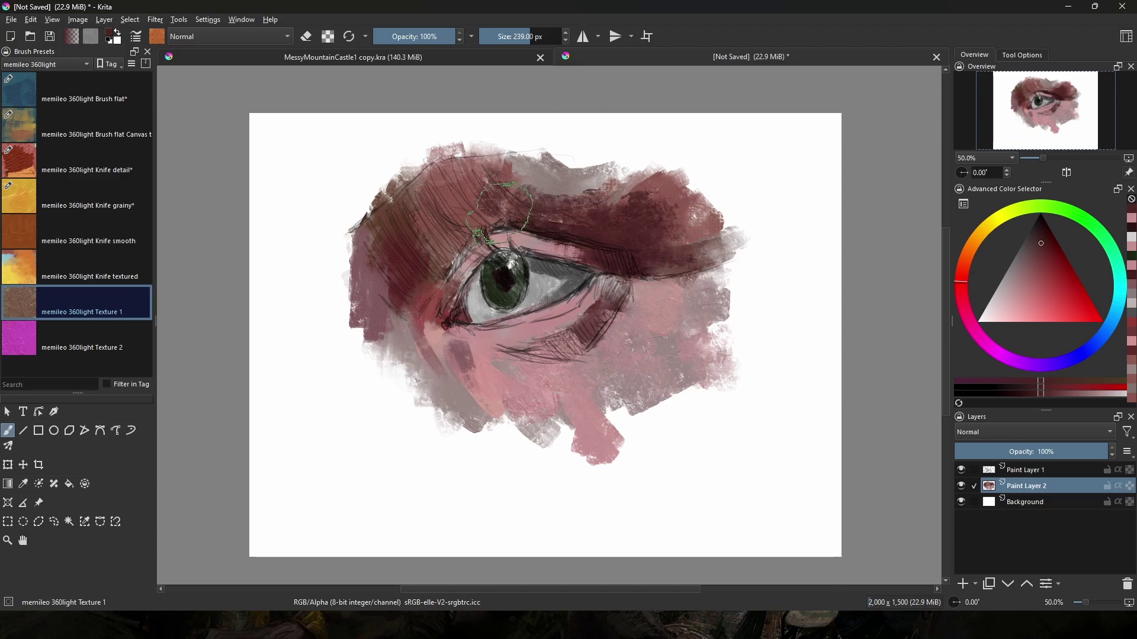
ctrl+click(678, 225)
click(1058, 269)
mouse_move(435, 178)
mouse_down()
mouse_move(495, 216)
mouse_move(468, 196)
mouse_move(391, 278)
mouse_up()
ctrl+click(409, 272)
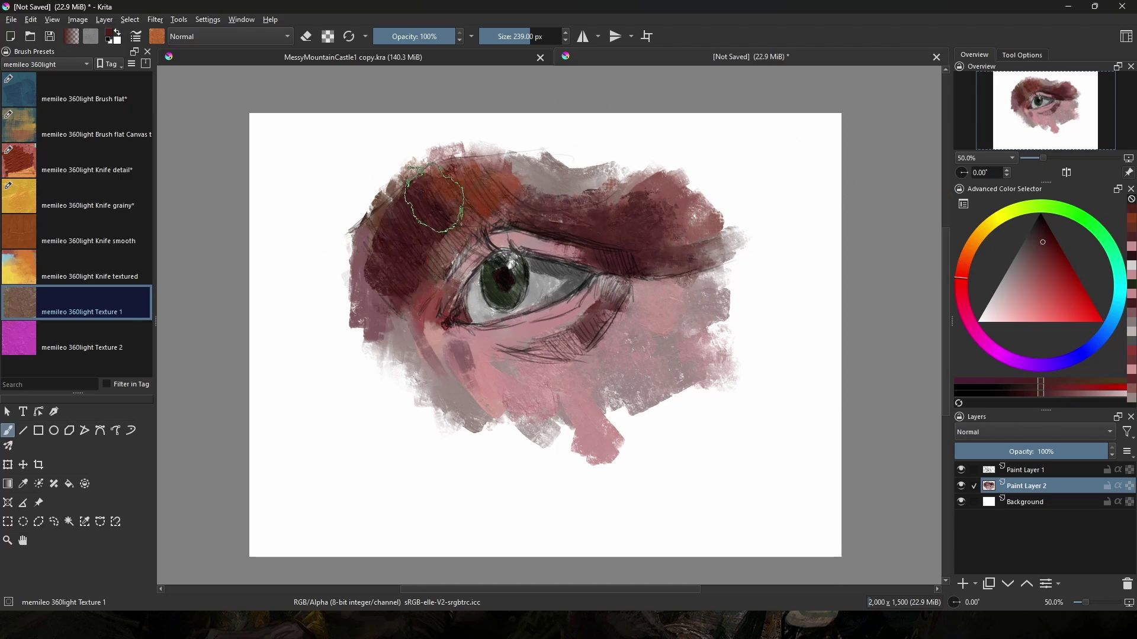
Extend the skin beside the nose downward with Knife smooth and accent the inner lid crease in near-black at 73 px.
click(77, 241)
mouse_move(435, 198)
mouse_down()
mouse_move(408, 302)
mouse_move(415, 408)
mouse_move(473, 456)
mouse_up()
ctrl+click(508, 225)
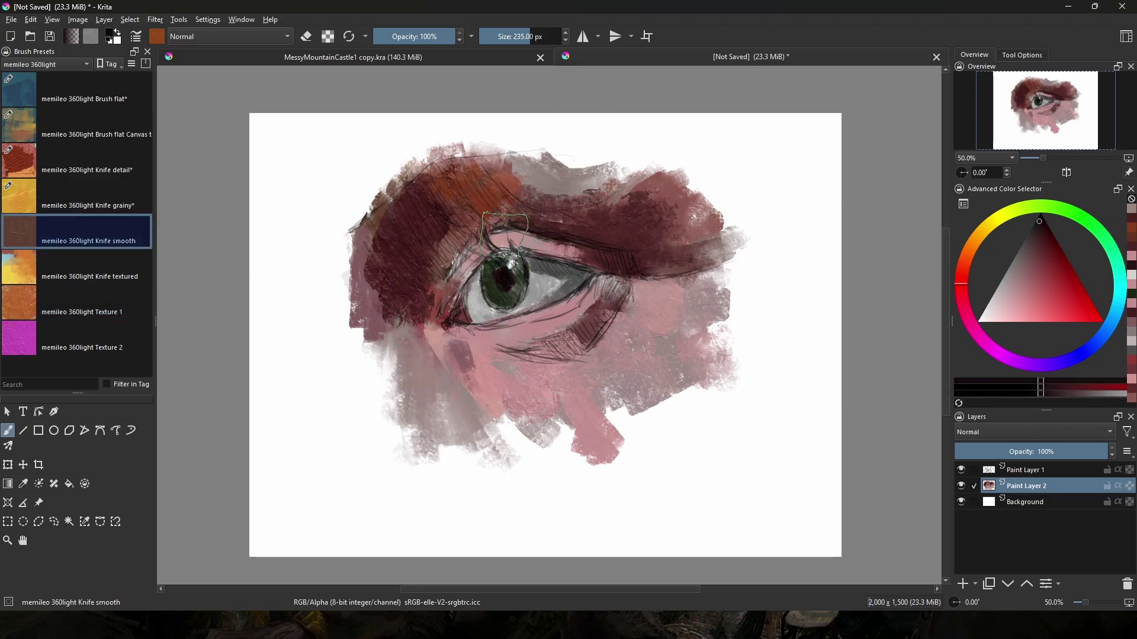
drag(508, 225, 491, 228)
mouse_move(492, 228)
shift+mouse_down()
mouse_move(508, 228)
mouse_move(432, 326)
shift+mouse_up()
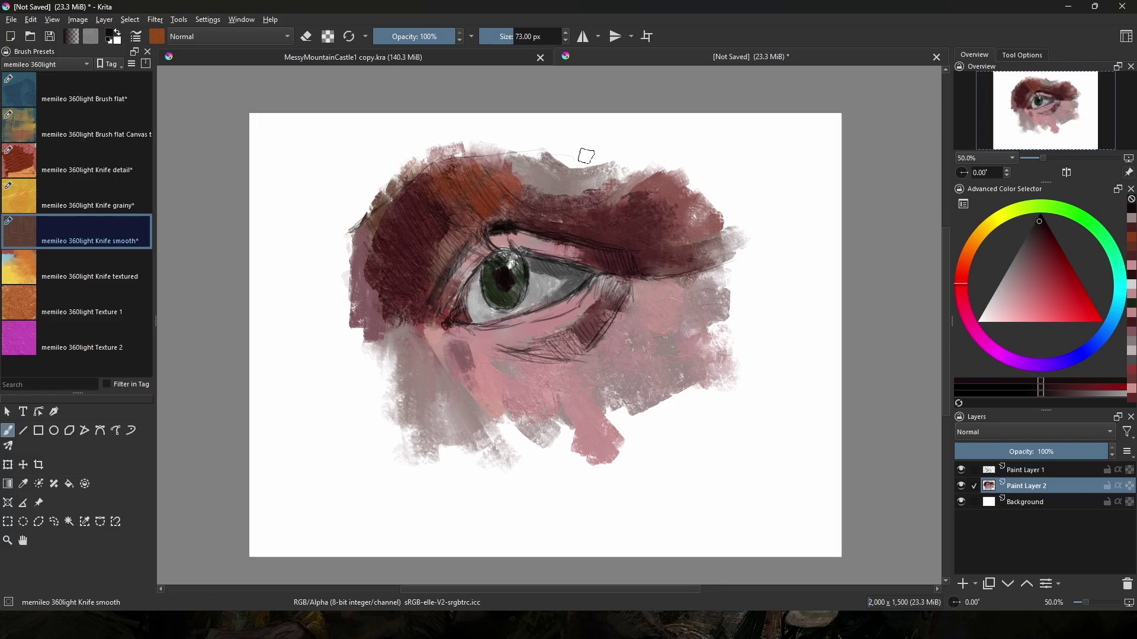
Touch up the iris, the upper lid line and the outer eye white with sampled tones at 73 px.
ctrl+click(502, 266)
mouse_move(508, 253)
mouse_down()
mouse_move(491, 266)
mouse_move(592, 254)
mouse_up()
ctrl+click(512, 261)
click(511, 265)
ctrl+click(592, 252)
ctrl+click(528, 270)
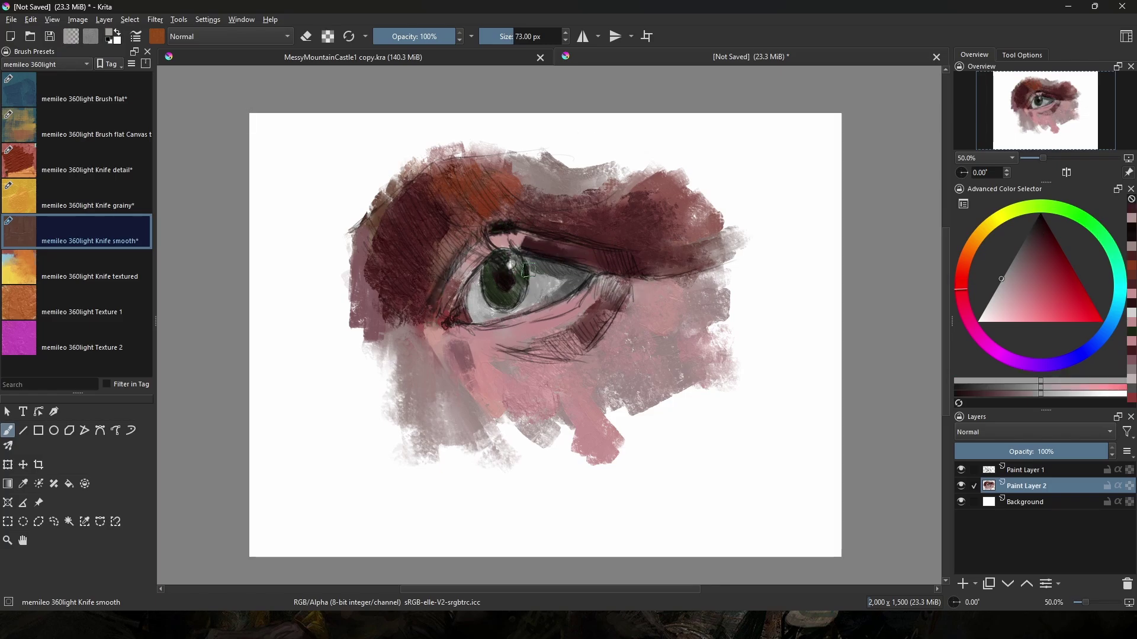
drag(572, 295, 588, 305)
Rework the outer lower edge of the eye white with sampled grey tones.
ctrl+click(444, 253)
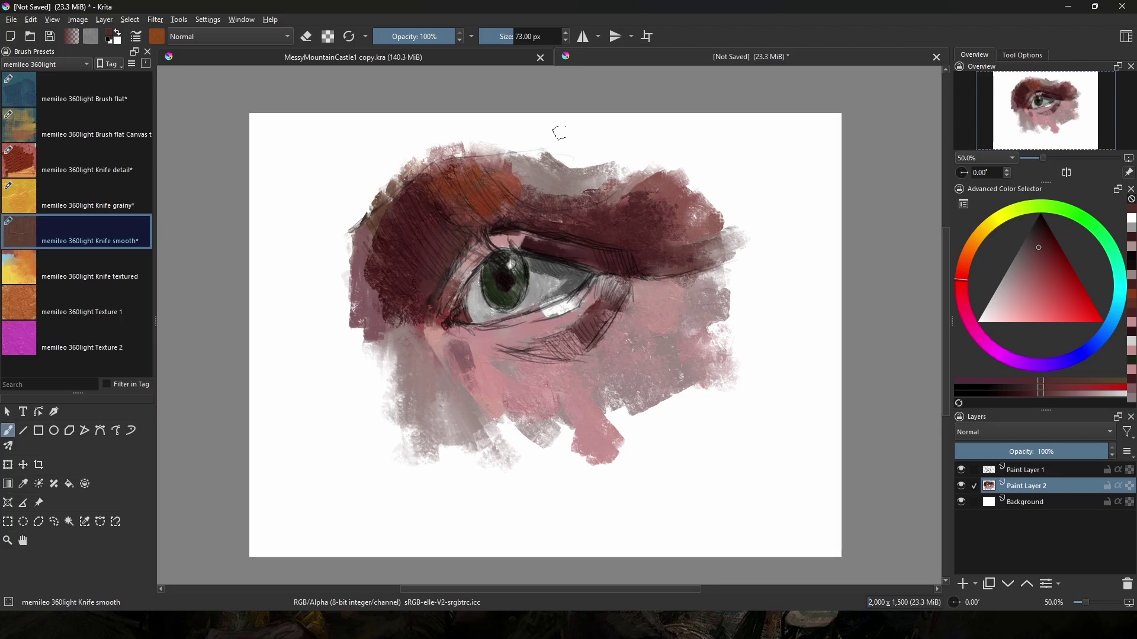
ctrl+click(489, 284)
ctrl+click(532, 233)
ctrl+click(524, 250)
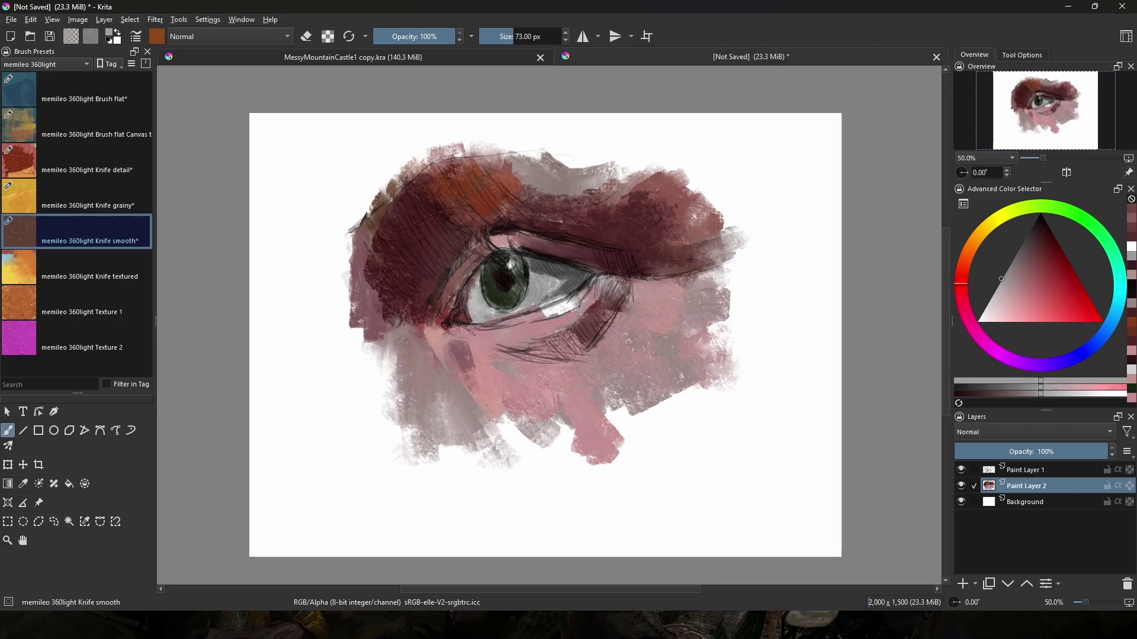
ctrl+click(576, 285)
ctrl+click(536, 305)
mouse_move(572, 292)
mouse_down()
mouse_move(544, 300)
mouse_move(577, 305)
mouse_up()
Darken the under-eye shadow and dab a light grey highlight on the cheek with sampled colours.
ctrl+click(597, 320)
drag(586, 342, 544, 358)
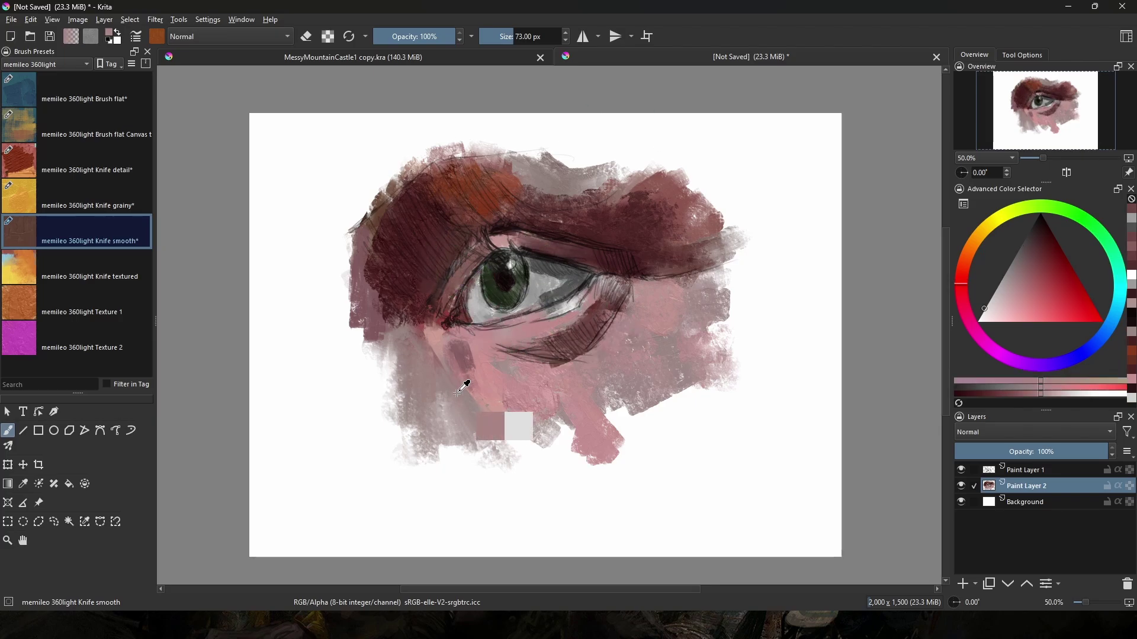
ctrl+click(571, 380)
drag(570, 380, 532, 391)
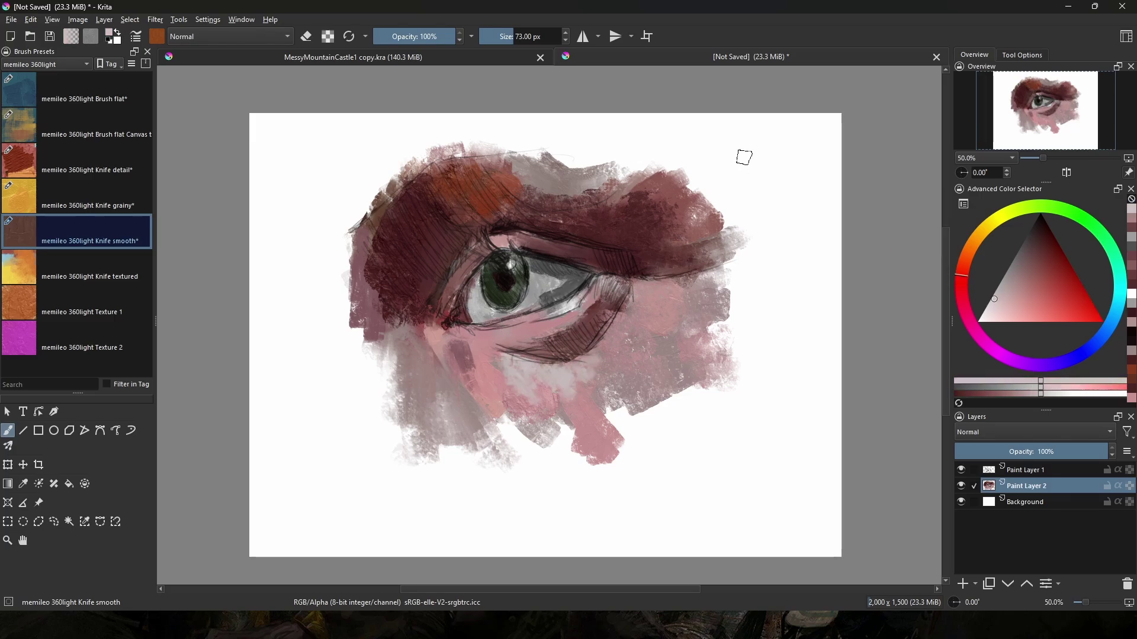
ctrl+click(551, 284)
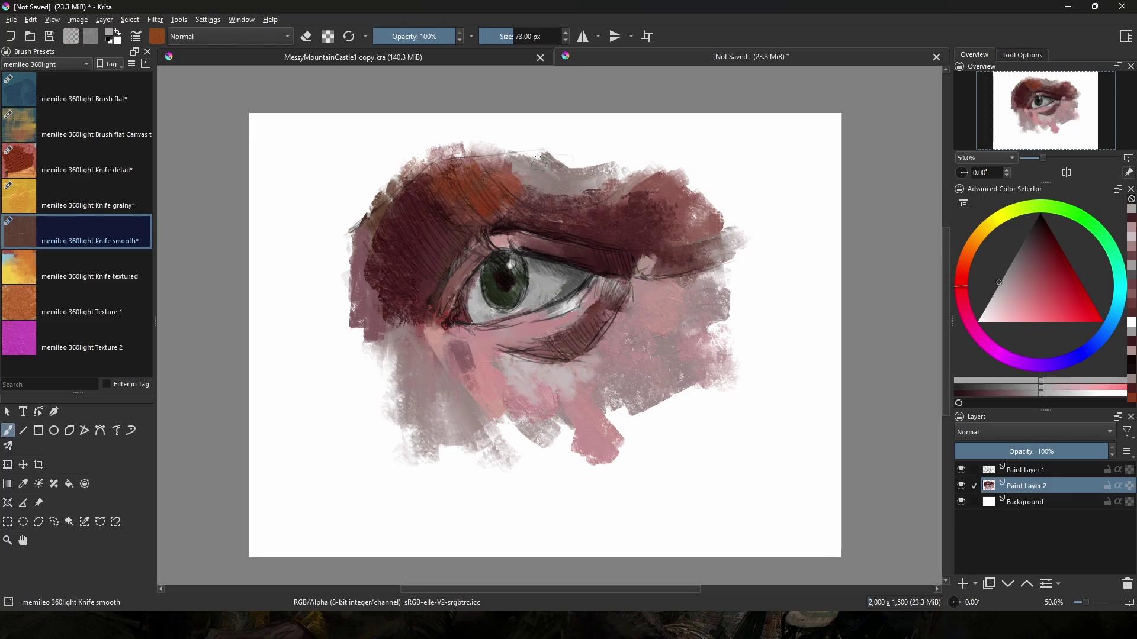
Extend the brow's upper edge with sampled orange, pink and dark red strokes.
ctrl+click(502, 181)
mouse_move(509, 174)
mouse_down()
mouse_move(508, 145)
mouse_move(596, 155)
mouse_up()
ctrl+click(622, 178)
drag(599, 183, 663, 175)
ctrl+click(628, 207)
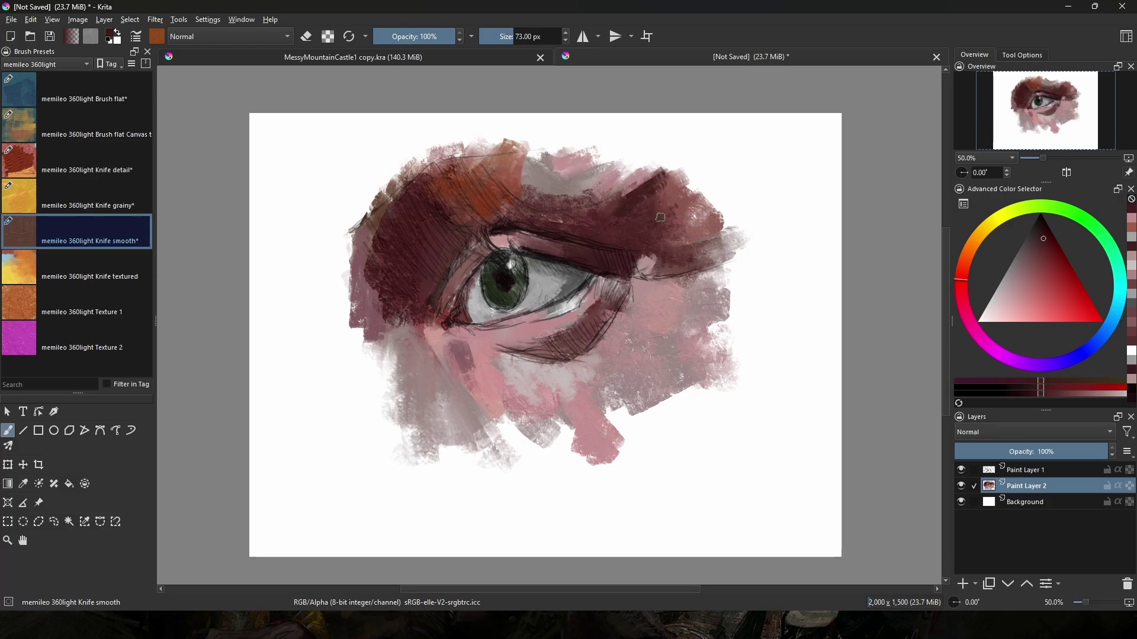
Sweep a sampled dark grey across the outer brow above the eye.
ctrl+click(711, 244)
mouse_move(657, 234)
mouse_down()
mouse_move(730, 199)
mouse_move(678, 231)
mouse_move(693, 214)
mouse_move(568, 219)
mouse_up()
ctrl+click(651, 233)
ctrl+click(640, 231)
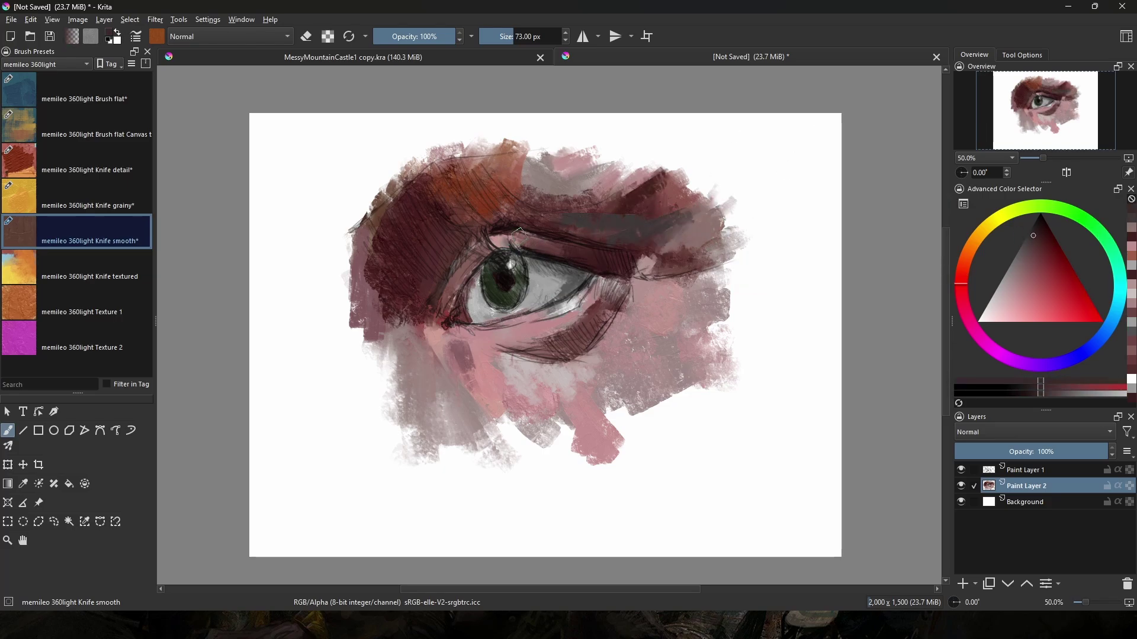
Deepen the under-eye shadow near the outer corner with a sampled dark red.
ctrl+click(621, 275)
drag(616, 303, 597, 326)
ctrl+click(616, 302)
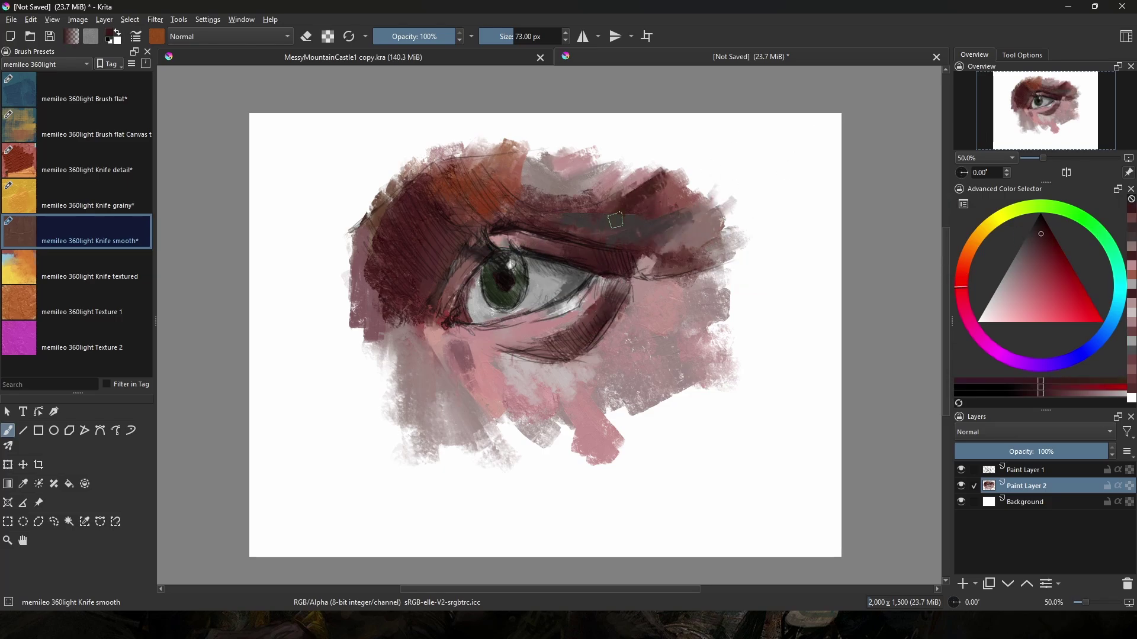
Paint sampled tones on the skin below the inner corner and rust brown along the far left brow edge.
ctrl+click(483, 353)
drag(440, 338, 474, 394)
ctrl+click(484, 202)
ctrl+click(386, 222)
mouse_move(374, 228)
mouse_down()
mouse_move(373, 317)
mouse_move(376, 290)
mouse_up()
drag(349, 237, 367, 322)
Texture the far left edge and the skin below the eye with sampled tones using the memileo 360light Texture 2 brush.
click(24, 338)
ctrl+click(518, 338)
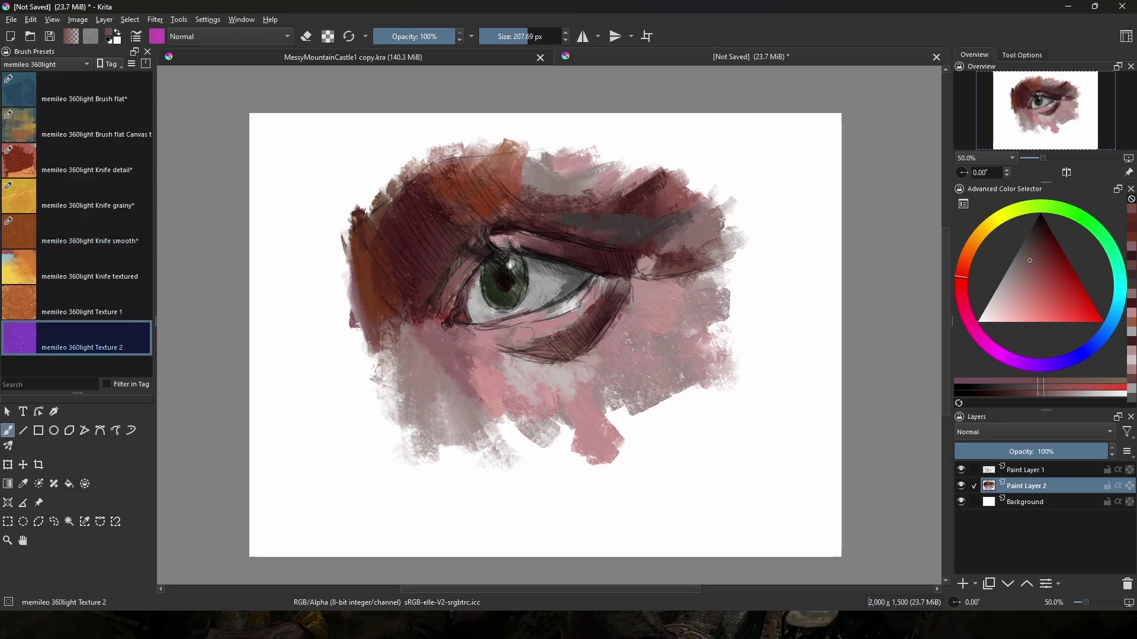
ctrl+click(536, 379)
ctrl+click(463, 368)
drag(504, 382, 510, 429)
ctrl+click(551, 377)
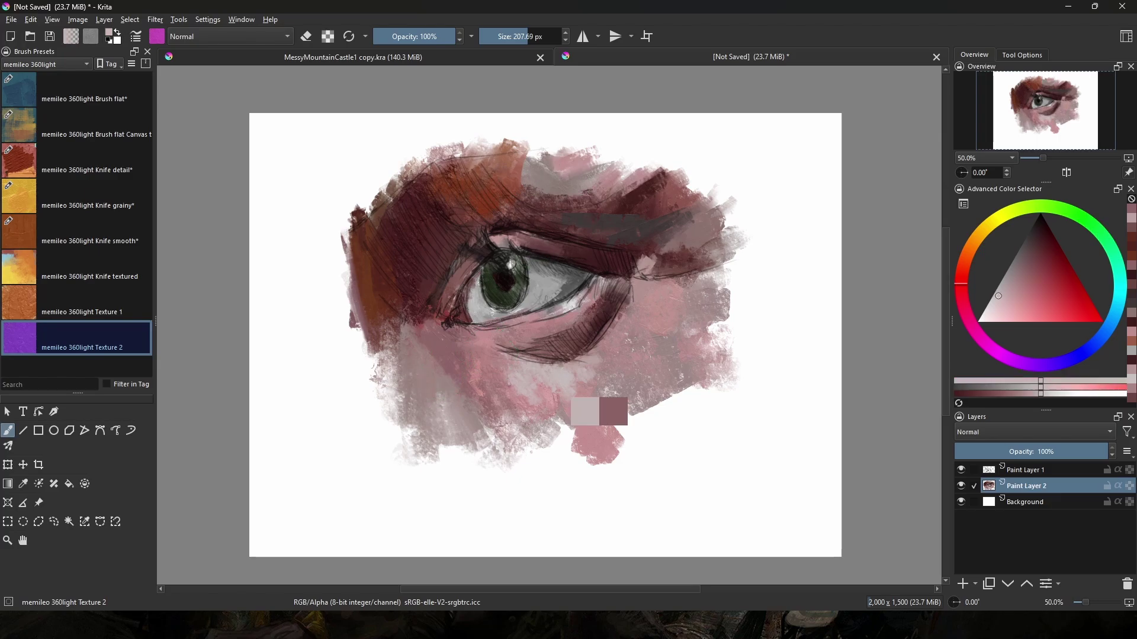
Add textured strokes of sampled light grey, dark red and pink to the skin below the inner corner and the outer cheek.
mouse_move(435, 382)
mouse_down()
mouse_move(426, 447)
mouse_move(424, 364)
mouse_up()
ctrl+click(419, 314)
drag(422, 317, 450, 361)
ctrl+click(483, 356)
drag(702, 279, 666, 308)
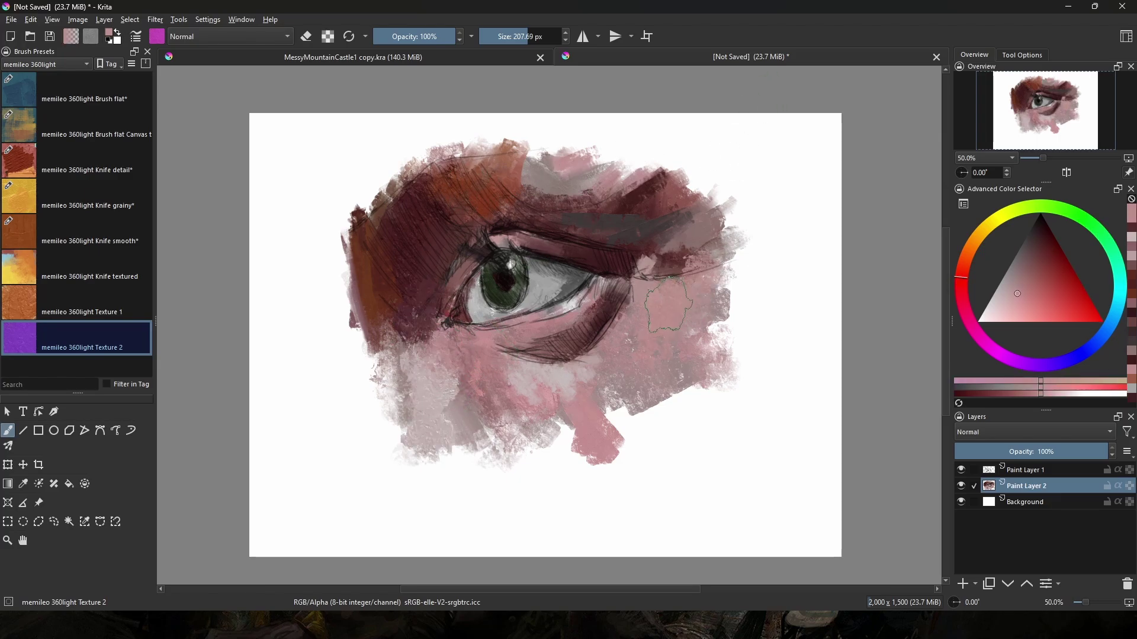
Extend the outer end of the brow with textured strokes in sampled dark tones.
ctrl+click(655, 249)
mouse_move(749, 244)
mouse_down()
mouse_move(672, 236)
mouse_move(752, 225)
mouse_up()
ctrl+click(672, 235)
Hide Paint Layer 1 and repaint the iris with dark and light greens using the memileo 360light Knife detail brush.
click(961, 469)
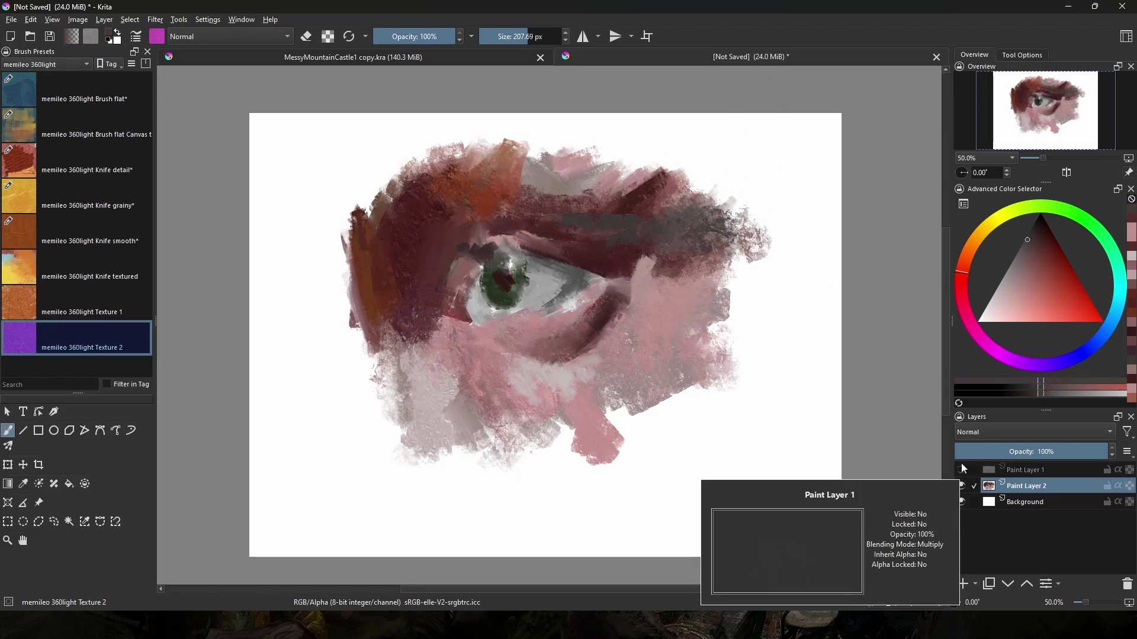
click(77, 161)
ctrl+click(492, 295)
mouse_move(522, 269)
mouse_down()
mouse_move(523, 287)
mouse_move(508, 291)
mouse_up()
ctrl+click(503, 280)
click(978, 322)
ctrl+click(503, 287)
Paint the upper lash line and inner lashes with sampled dark tones.
ctrl+click(474, 248)
mouse_move(500, 246)
mouse_down()
mouse_move(465, 280)
mouse_move(597, 276)
mouse_move(553, 297)
mouse_up()
ctrl+click(465, 269)
ctrl+click(487, 246)
Refine the eye white and outer corner with sampled greys and add a white catchlight in the pupil.
ctrl+click(585, 376)
ctrl+click(583, 281)
ctrl+click(540, 287)
drag(501, 267, 507, 269)
ctrl+click(609, 140)
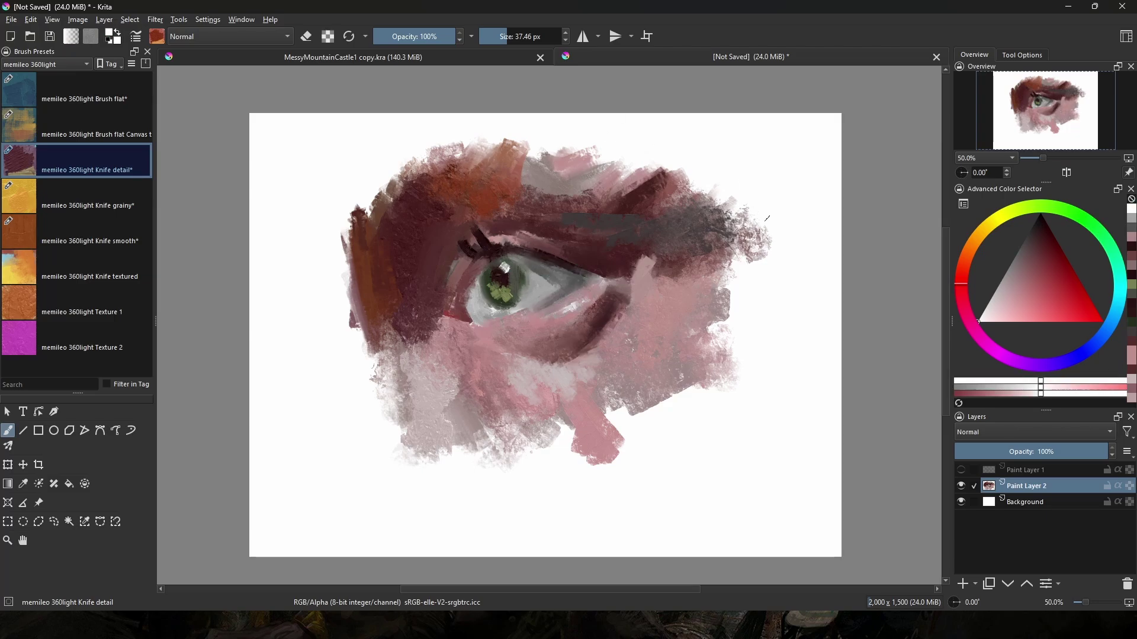
Define the lower lid rim and inner corner with sampled reds, and add light orange accents beneath the lid.
ctrl+click(461, 305)
mouse_move(464, 303)
mouse_down()
mouse_move(470, 315)
mouse_move(452, 329)
mouse_move(538, 322)
mouse_move(599, 288)
mouse_up()
ctrl+click(457, 318)
ctrl+click(464, 303)
ctrl+click(495, 330)
click(964, 262)
click(1061, 387)
Repaint the upper eyelid fold with sampled pink and strengthen its crease with sampled dark tones.
ctrl+click(572, 306)
ctrl+click(517, 239)
drag(489, 227, 567, 238)
ctrl+click(559, 229)
ctrl+click(533, 235)
ctrl+click(482, 237)
mouse_move(516, 233)
mouse_down()
mouse_move(554, 243)
mouse_move(484, 220)
mouse_up()
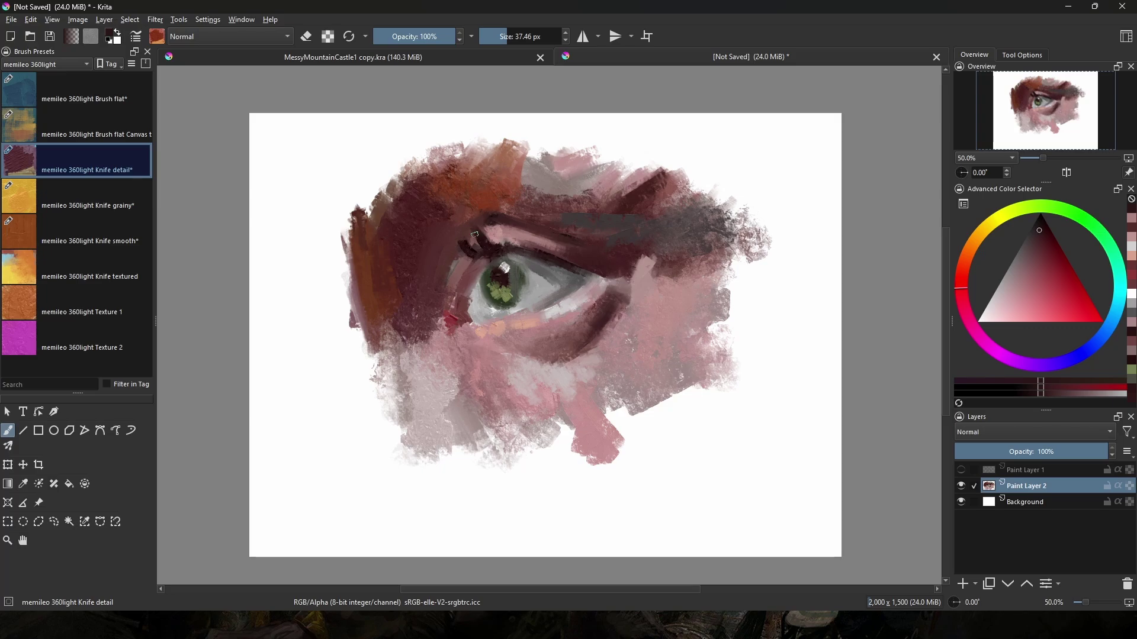
Refine the inner edge of the eye with a sampled grey and the tear duct with a sampled red.
ctrl+click(535, 286)
drag(473, 291, 471, 309)
ctrl+click(452, 320)
drag(456, 319, 467, 320)
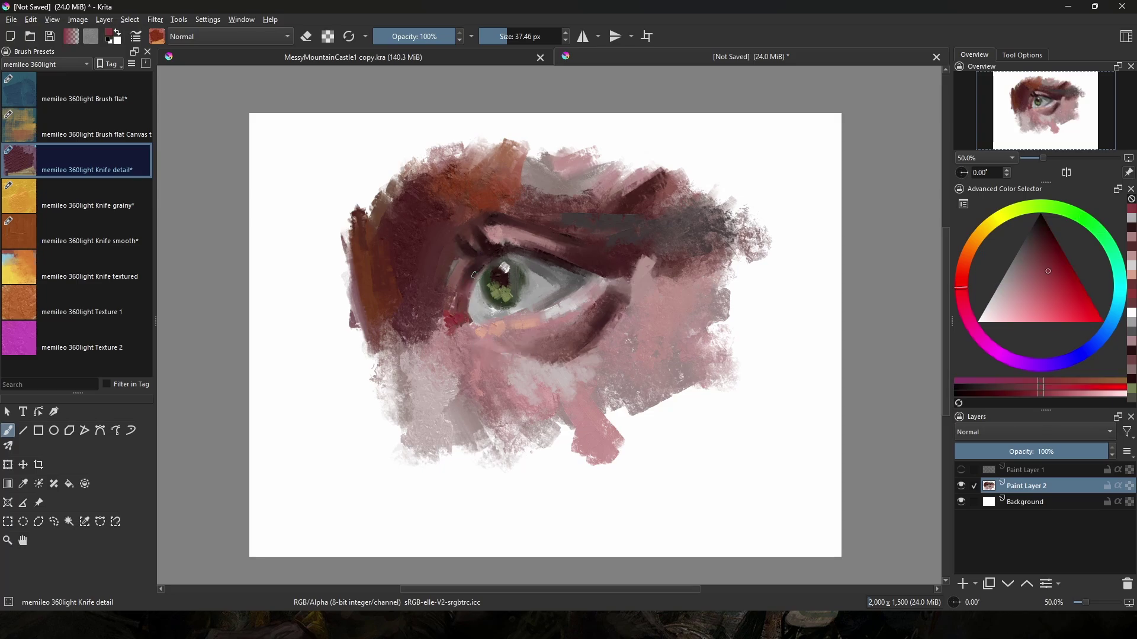
Blend the iris and redefine the pupil with sampled green and dark tones.
ctrl+click(488, 278)
mouse_move(484, 273)
mouse_down()
mouse_move(507, 300)
mouse_move(500, 284)
mouse_up()
ctrl+click(501, 293)
ctrl+click(502, 278)
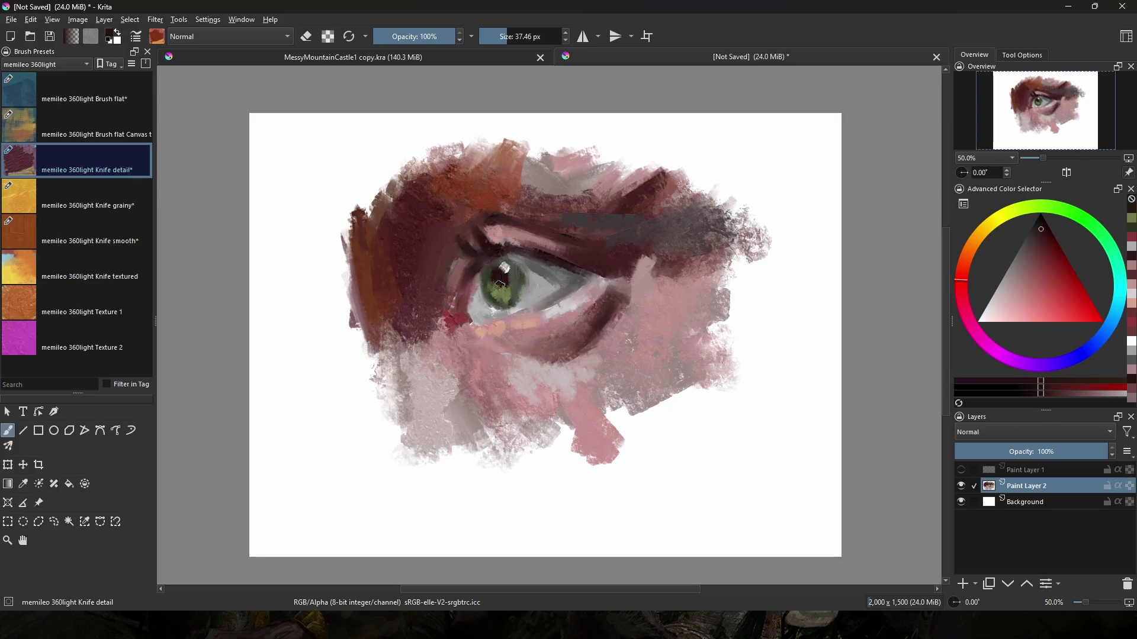
ctrl+click(557, 288)
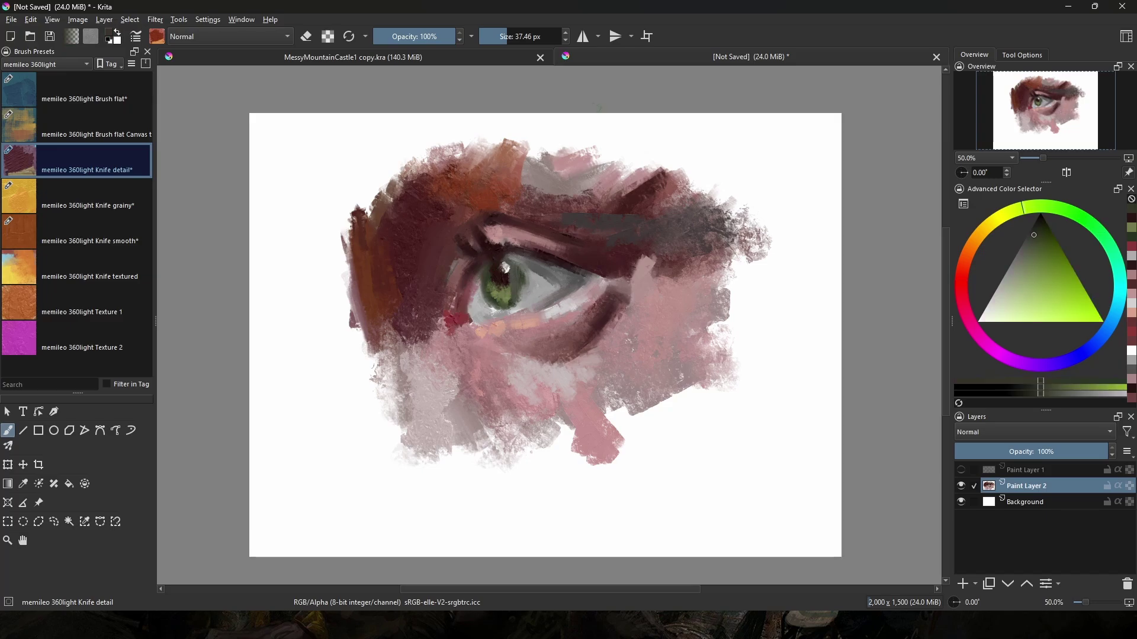
ctrl+click(520, 282)
Paint lash strokes across the inner upper lid with a sampled dark tone and sample a light grey.
ctrl+click(496, 249)
drag(501, 238, 526, 241)
ctrl+click(555, 310)
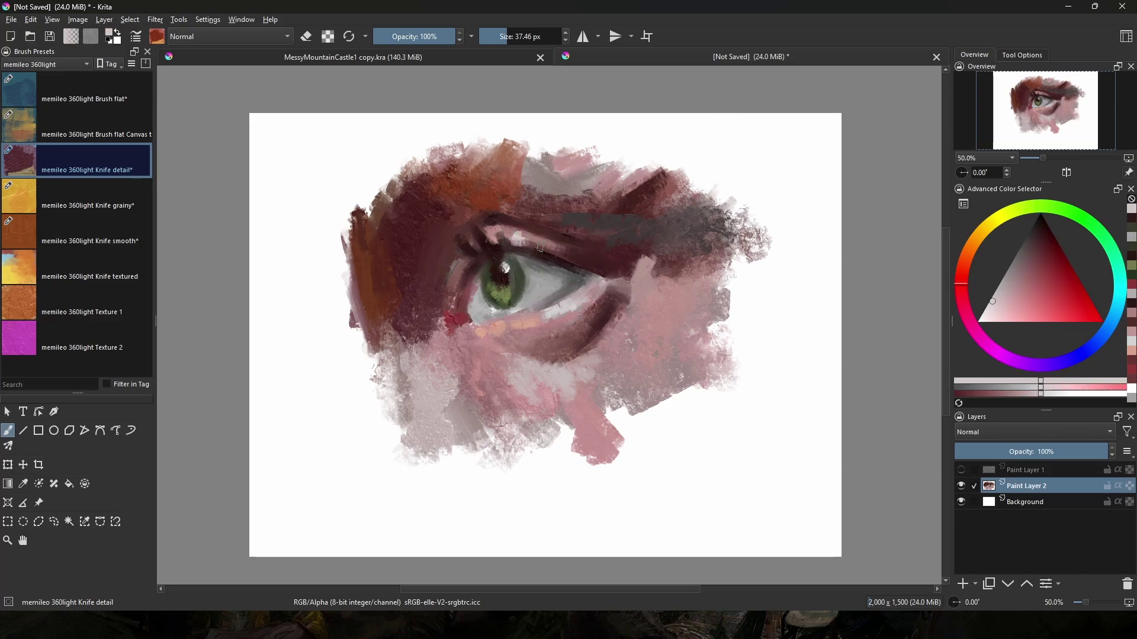
Rework the outer corner of the eye and the outer upper lid with sampled lid and skin tones.
ctrl+click(593, 268)
ctrl+click(599, 289)
mouse_move(590, 275)
mouse_down()
mouse_move(609, 285)
mouse_move(590, 292)
mouse_up()
ctrl+click(629, 272)
drag(561, 250, 593, 260)
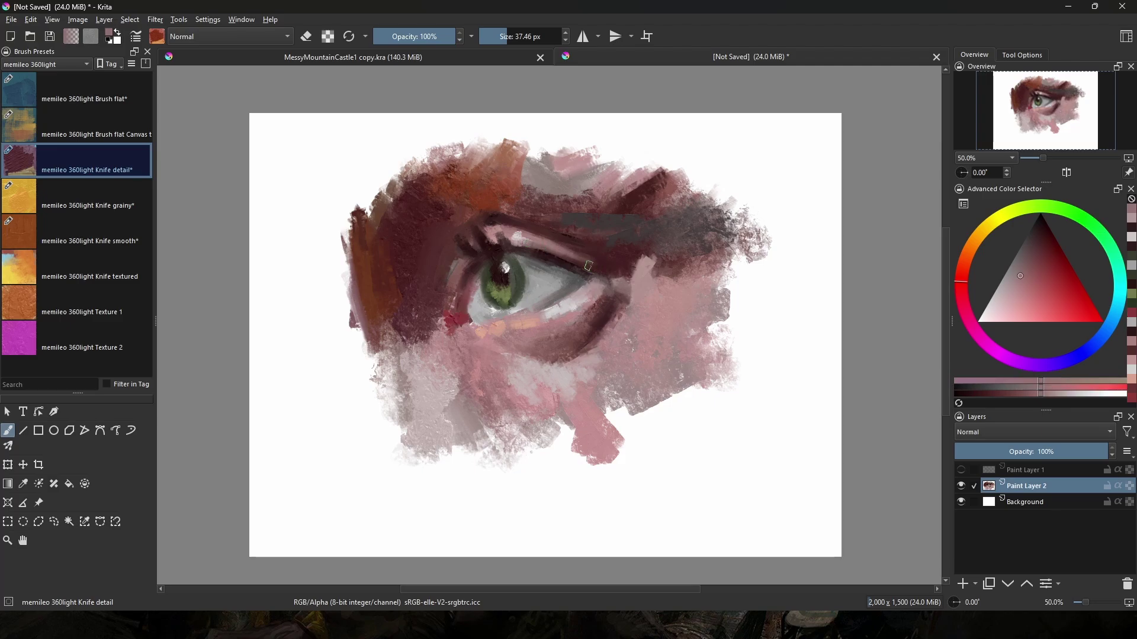
Smooth the upper eyelid fold with sampled pinks and add a sampled red toward its outer end.
ctrl+click(554, 241)
drag(533, 235, 553, 243)
ctrl+click(544, 229)
drag(484, 226, 531, 228)
ctrl+click(457, 321)
drag(590, 258, 622, 273)
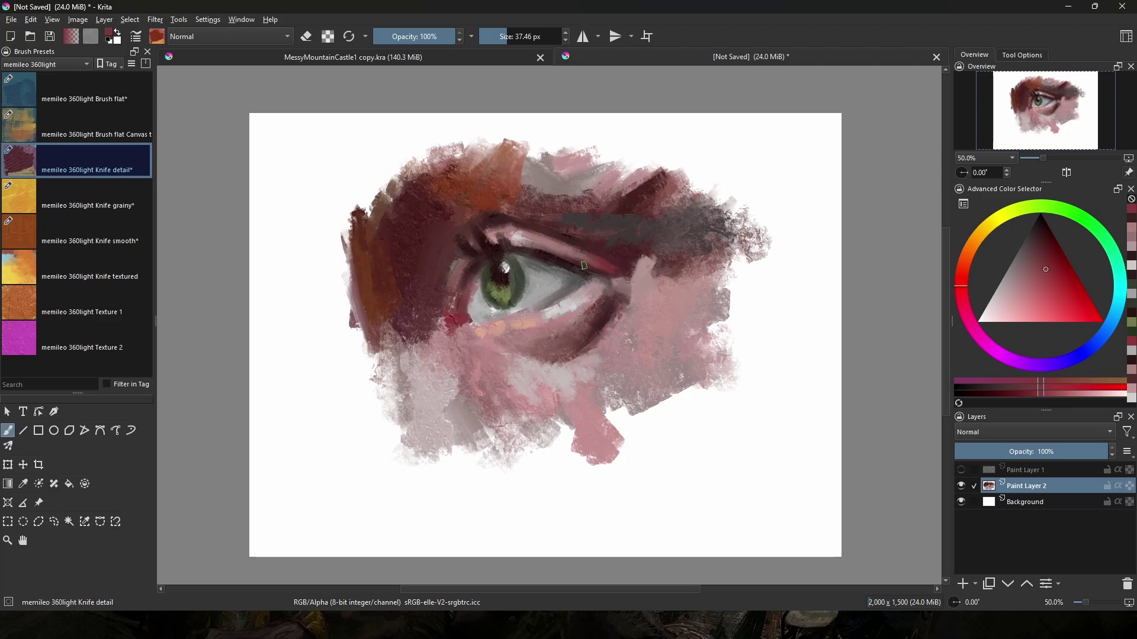
Cover the inner lashes with sampled dark tones and deepen the under-eye shadow near the outer corner.
ctrl+click(448, 239)
ctrl+click(475, 236)
mouse_move(477, 239)
mouse_down()
mouse_move(524, 250)
mouse_move(493, 242)
mouse_up()
ctrl+click(516, 236)
ctrl+click(640, 208)
drag(608, 318, 600, 335)
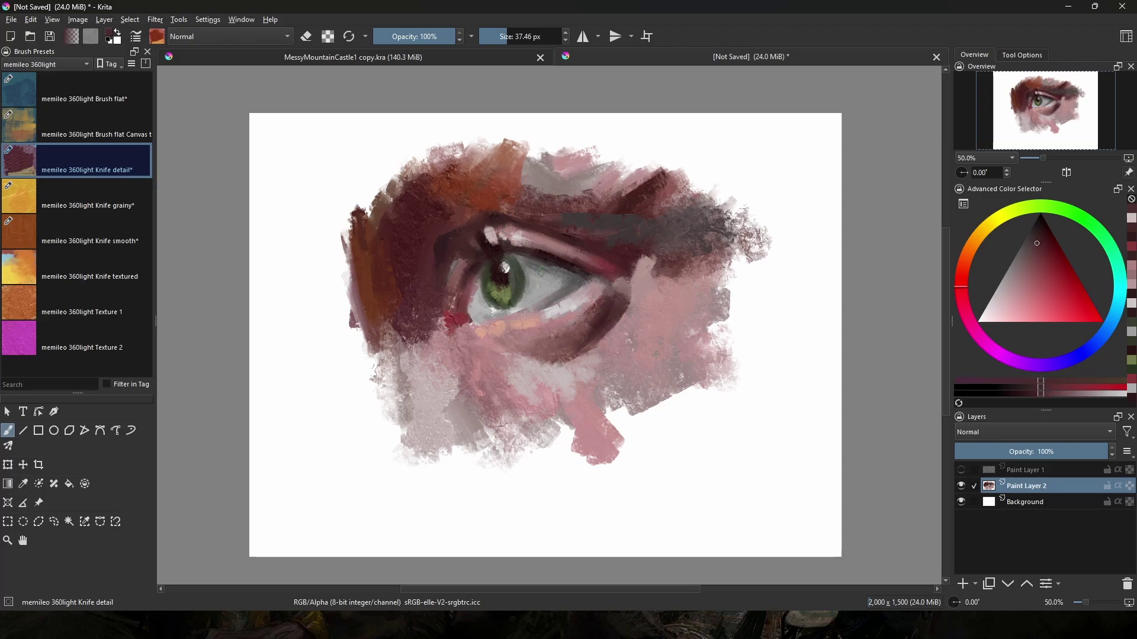
Soften the eye white around the inner side of the iris with sampled greys.
ctrl+click(546, 263)
ctrl+click(493, 312)
drag(479, 309, 484, 270)
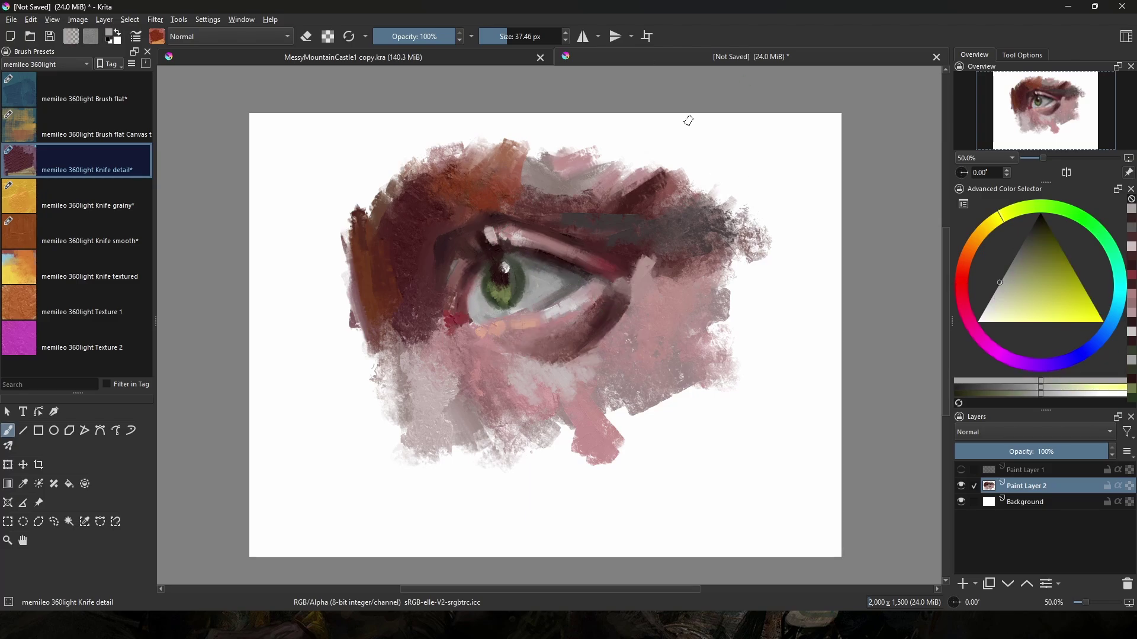
ctrl+click(487, 247)
Paint sampled rust brown and dark red strokes on the left brow area using the m) RGBA 02 Thickpaint brush.
click(71, 64)
click(105, 167)
click(100, 121)
ctrl+click(368, 237)
drag(342, 257, 357, 301)
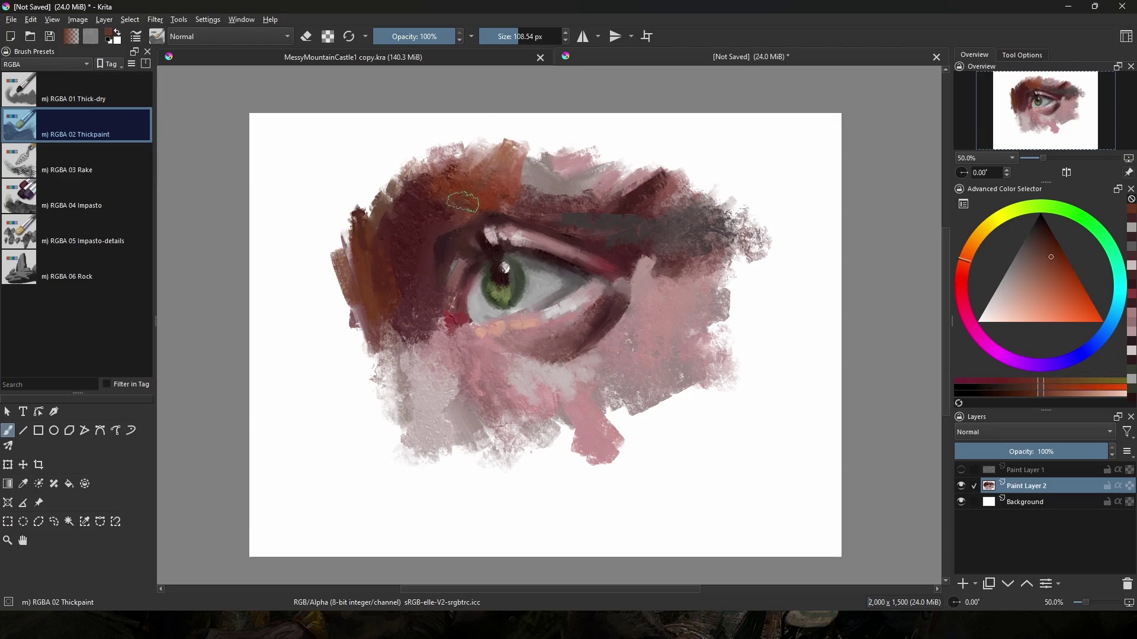
ctrl+click(386, 225)
drag(379, 214, 426, 190)
Lay thick grey strokes down the skin below the inner corner of the eye.
ctrl+click(395, 313)
ctrl+click(423, 372)
mouse_move(441, 332)
mouse_down()
mouse_move(410, 332)
mouse_move(439, 450)
mouse_up()
click(1009, 265)
drag(437, 355, 494, 453)
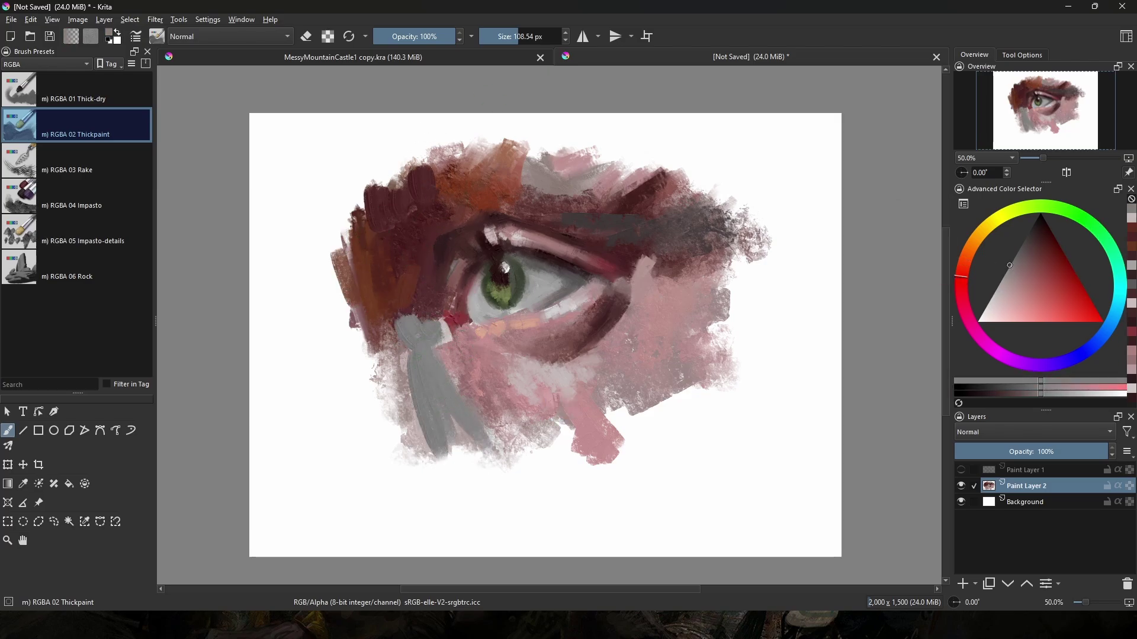
drag(402, 346, 408, 437)
Add thick strokes of sampled dark red below and across the outer brow.
ctrl+click(604, 241)
drag(626, 255, 682, 264)
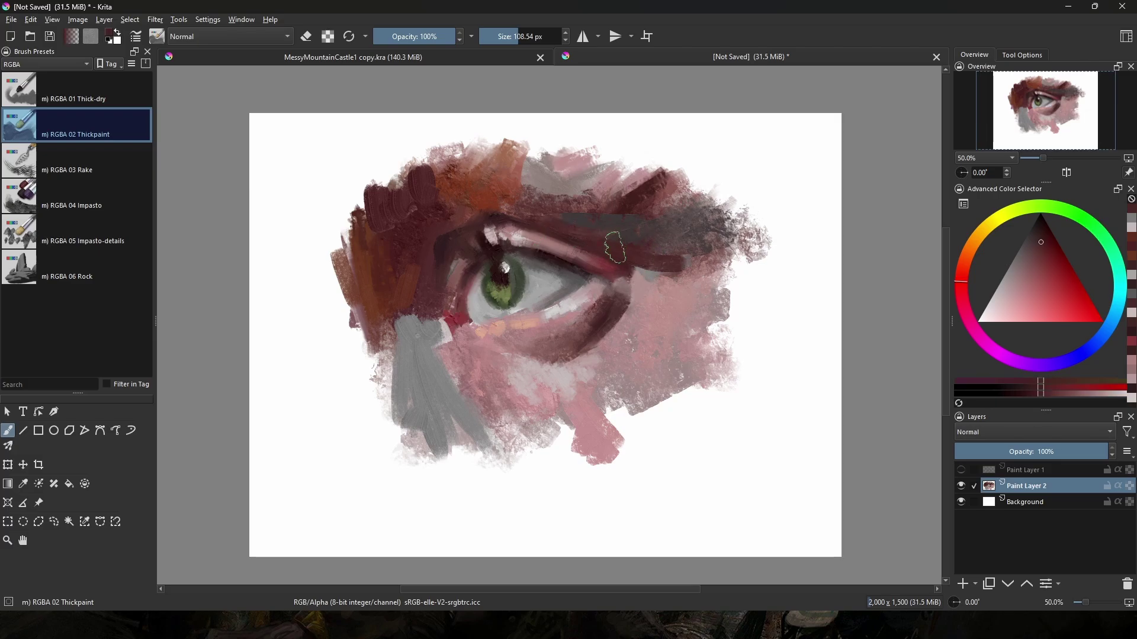
ctrl+click(642, 225)
drag(616, 206, 690, 193)
Paint sampled pink above the brow's middle and sampled dark grey along the underside of the outer brow.
ctrl+click(581, 163)
mouse_move(592, 171)
mouse_down()
mouse_move(566, 184)
mouse_move(559, 208)
mouse_move(594, 214)
mouse_move(538, 183)
mouse_up()
ctrl+click(552, 222)
ctrl+click(583, 183)
ctrl+click(701, 240)
mouse_move(649, 278)
mouse_down()
mouse_move(634, 275)
mouse_move(733, 264)
mouse_up()
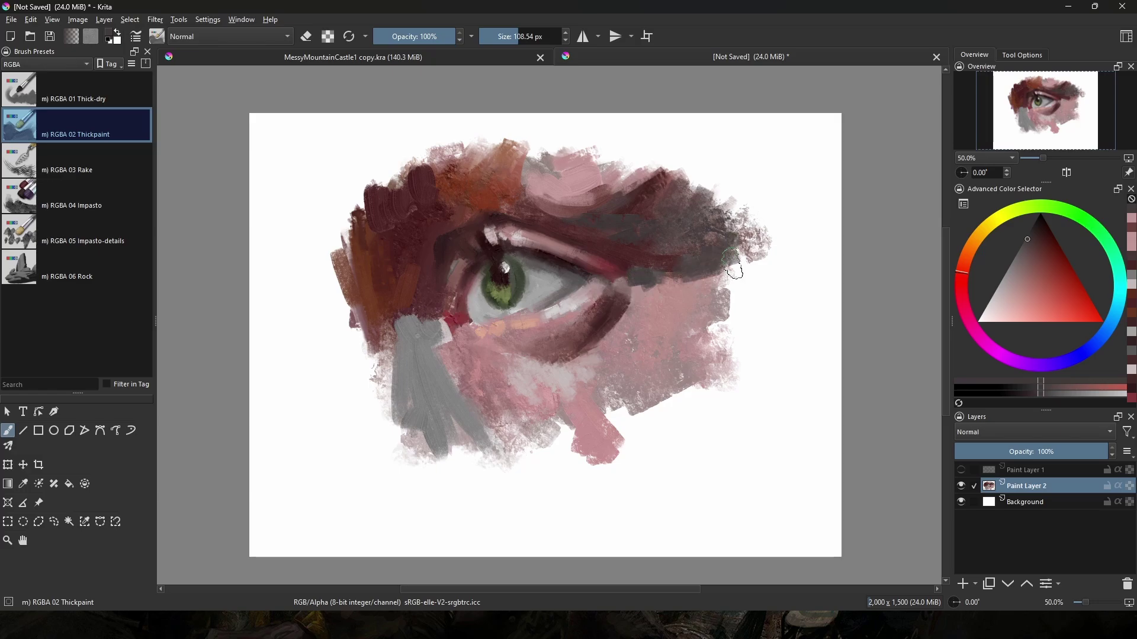
Paint sampled pink on the outer cheek, light grey under the eye and deeper pink at the cheek's lower edge.
ctrl+click(670, 307)
drag(665, 300, 699, 318)
ctrl+click(551, 379)
drag(517, 363, 585, 362)
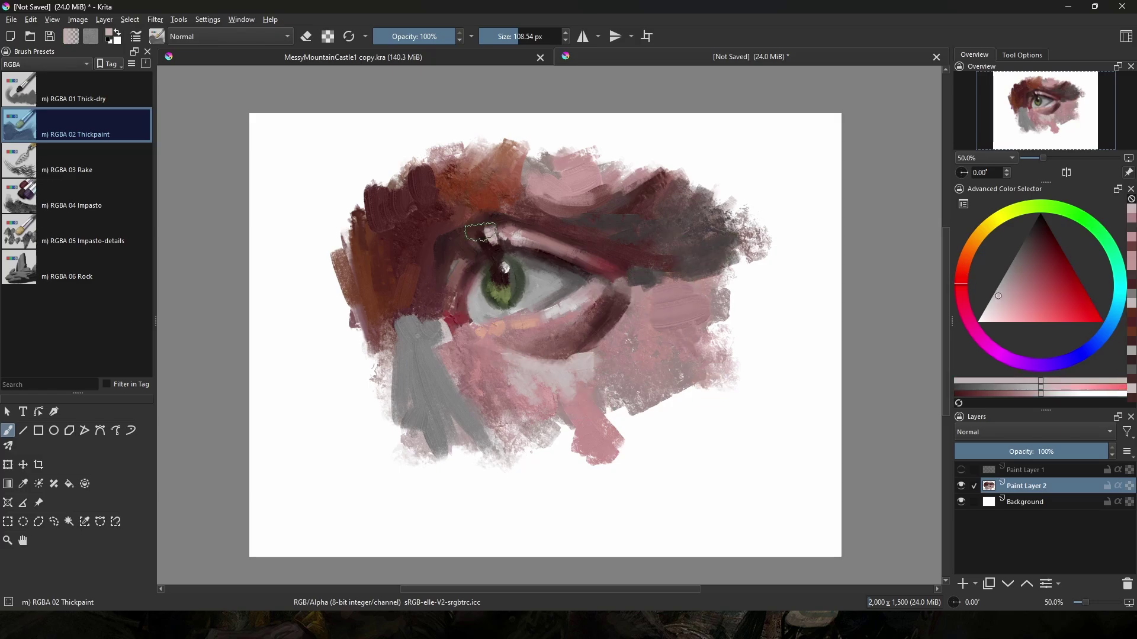
ctrl+click(583, 411)
drag(540, 409, 569, 460)
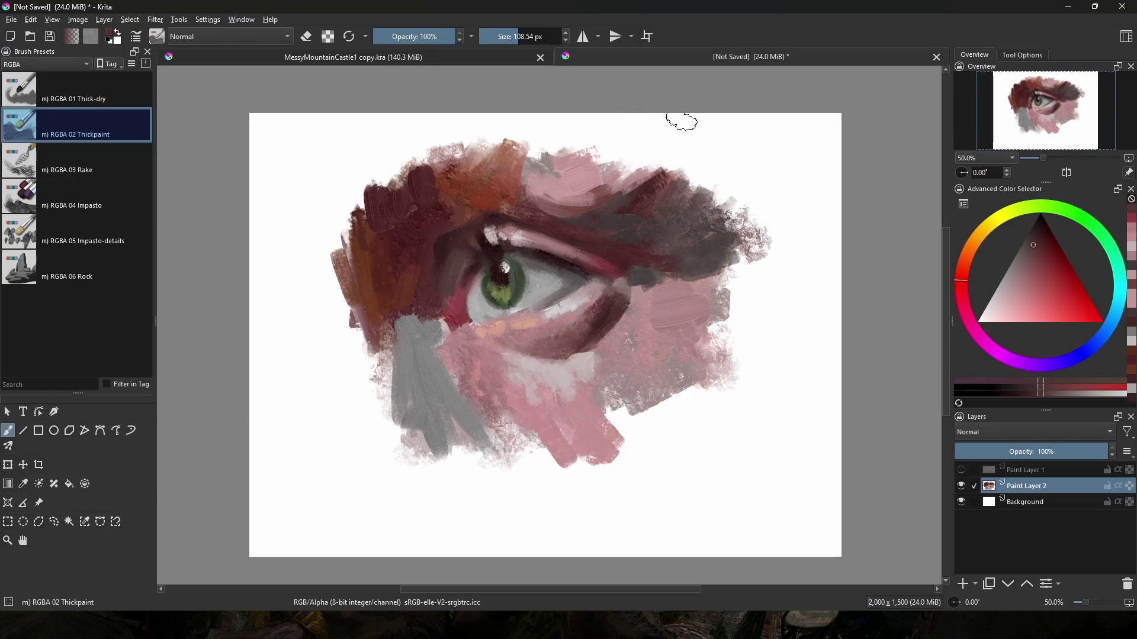
Rework the skin beside the inner corner with sampled darks and dab sampled pink beside the outer corner.
ctrl+click(436, 305)
ctrl+click(437, 300)
ctrl+click(643, 314)
drag(629, 287, 636, 298)
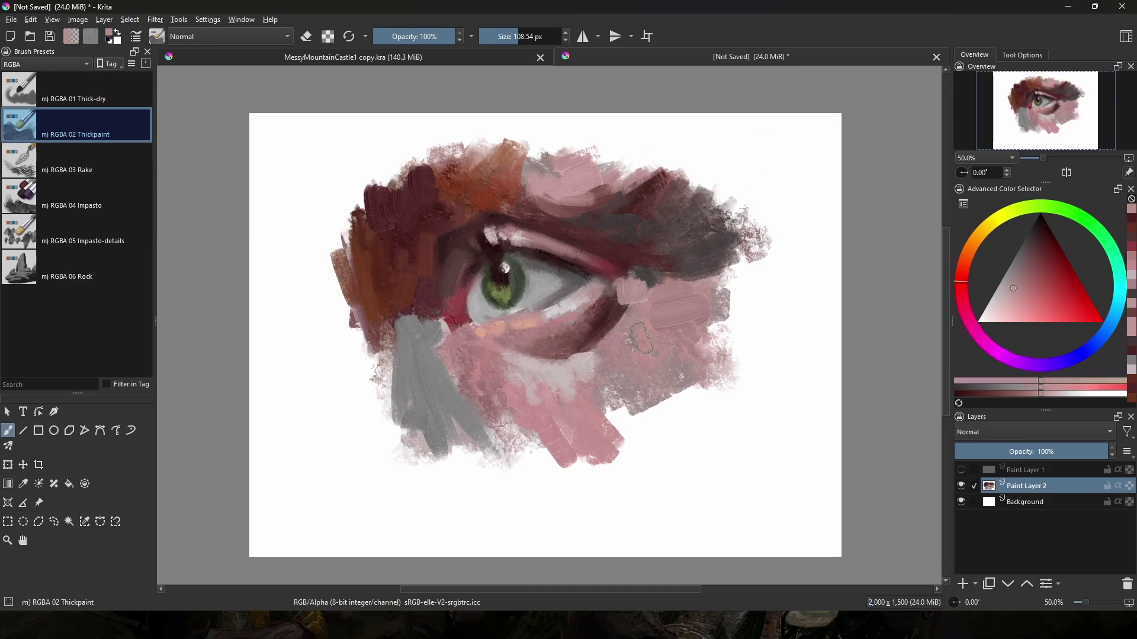
Cover the lower cheek and the skin below the inner corner with thick strokes of sampled tones.
ctrl+click(645, 327)
drag(599, 387, 631, 421)
ctrl+click(561, 396)
drag(522, 390, 540, 428)
ctrl+click(533, 410)
mouse_move(452, 350)
mouse_down()
mouse_move(475, 376)
mouse_move(382, 427)
mouse_up()
Dab sampled grey along the lower left cheek edge with the m) RGBA 04 Impasto brush and sample a rust brown.
click(113, 203)
ctrl+click(416, 356)
ctrl+click(400, 305)
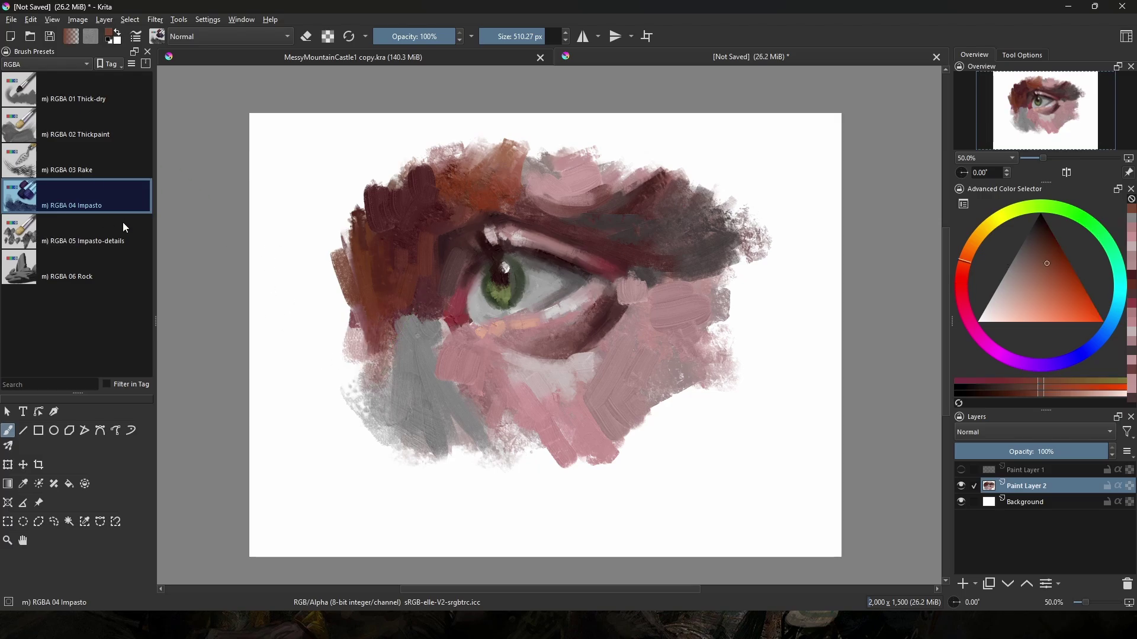
Using m) RGBA 05 Impasto-details, paint rust brown at the lower left, pink across the outer cheek, and dark tones on the outer brow.
click(122, 230)
drag(405, 321, 359, 392)
ctrl+click(678, 308)
drag(669, 302, 800, 307)
ctrl+click(705, 237)
drag(714, 216, 748, 270)
ctrl+click(651, 243)
drag(675, 231, 690, 278)
Blend the edge between the rust brown and grey patches with an enlarged k) Blender Textured Soft brush from the Paint presets.
click(86, 64)
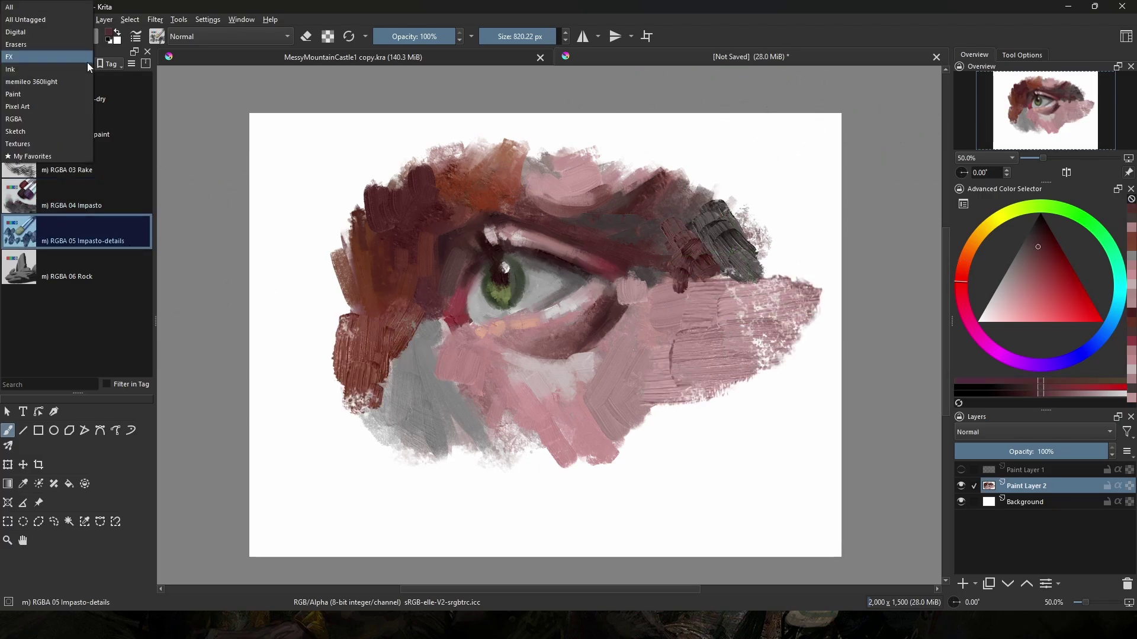
click(86, 94)
scroll(77, 225, down, 5)
click(83, 243)
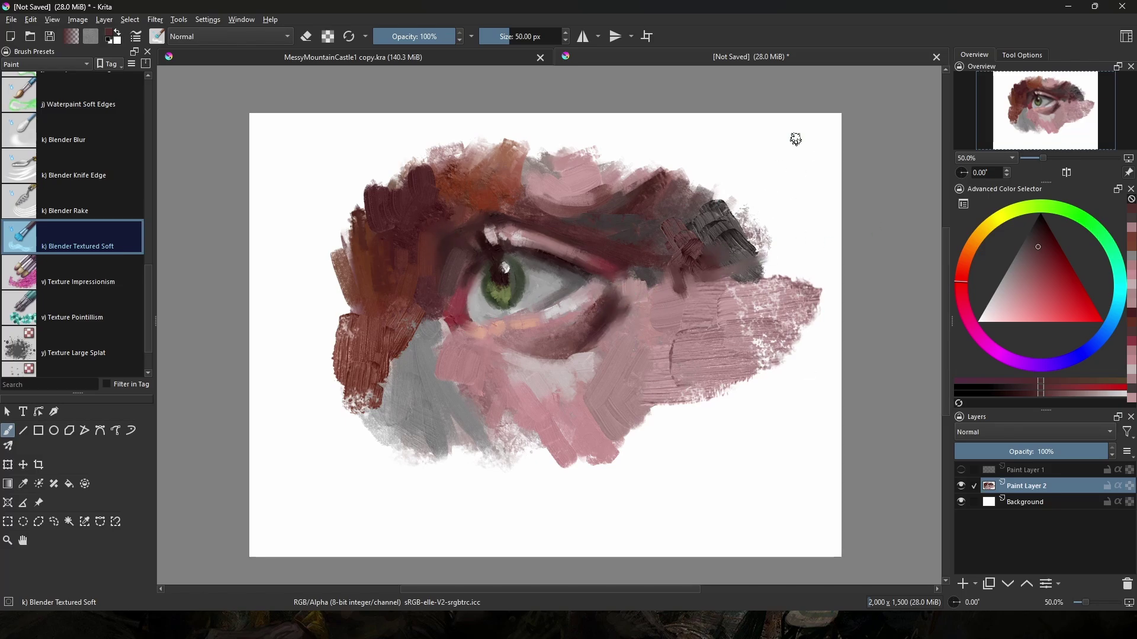
key(bracketright)
key(bracketright)
drag(413, 327, 400, 382)
Smear the top of the rust brown patch at the left edge with an enlarged k) Blender Knife Edge brush.
click(77, 169)
key(bracketright)
key(bracketright)
drag(341, 327, 356, 305)
Rake the upper left brow edges outward with the k) Blender Rake brush and set its size to 110 px.
click(77, 204)
mouse_move(362, 231)
mouse_down()
mouse_move(353, 194)
mouse_move(385, 178)
mouse_up()
key(bracketleft)
key(bracketleft)
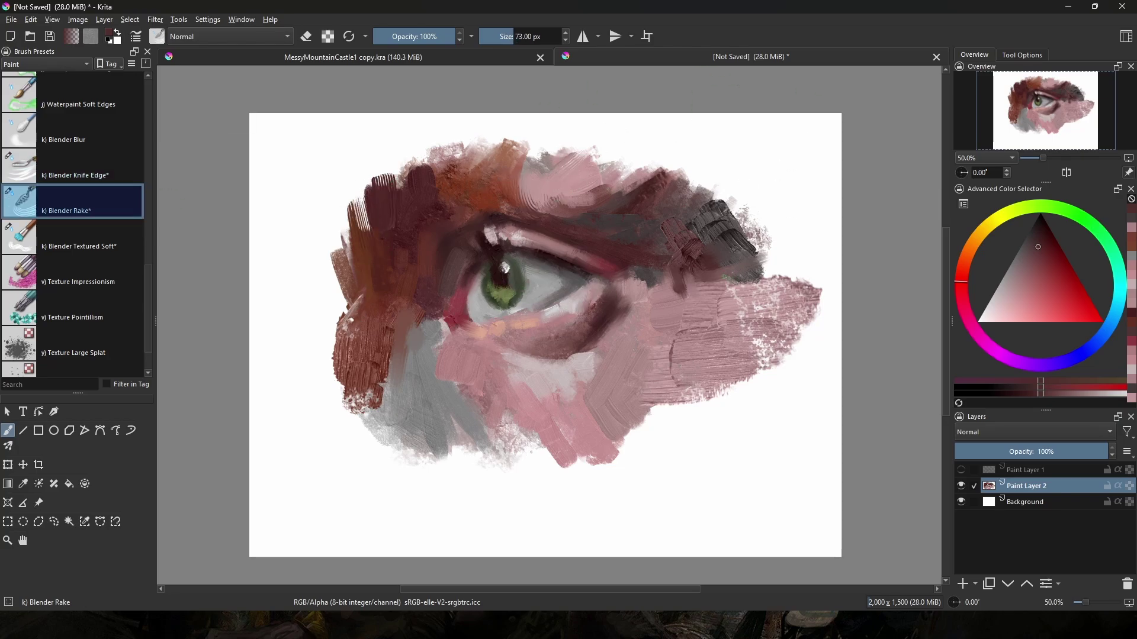
key(bracketright)
key(bracketright)
key(bracketright)
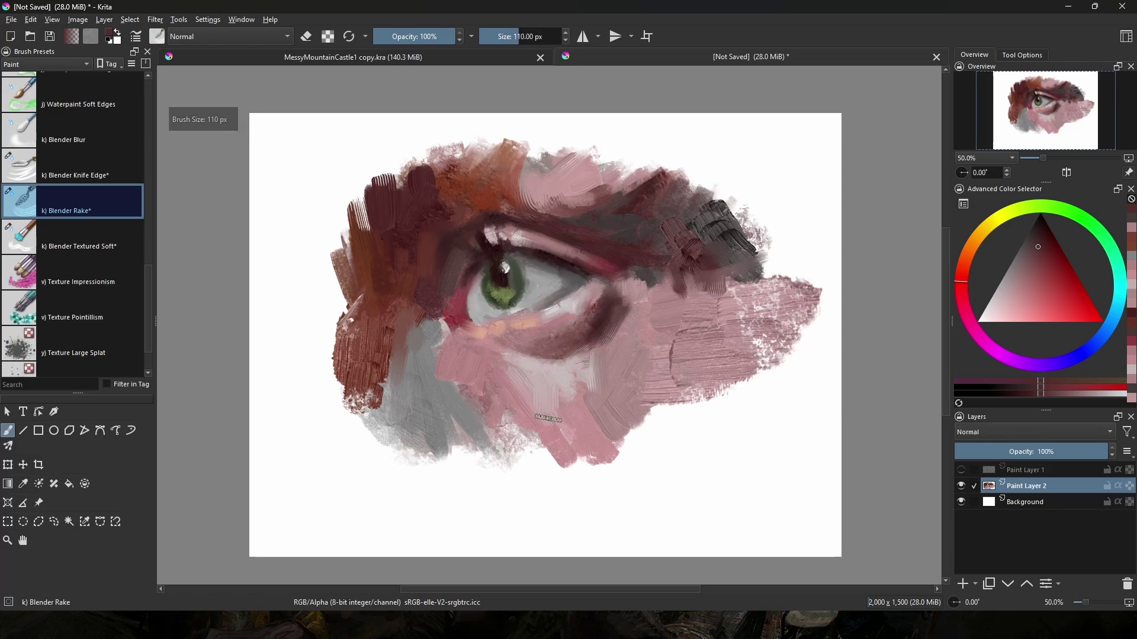
Blend the pink and grey boundary below the eye's inner corner with an enlarged k) Blender Basic brush from the Sketch presets.
click(47, 64)
click(52, 136)
drag(150, 281, 150, 280)
click(82, 232)
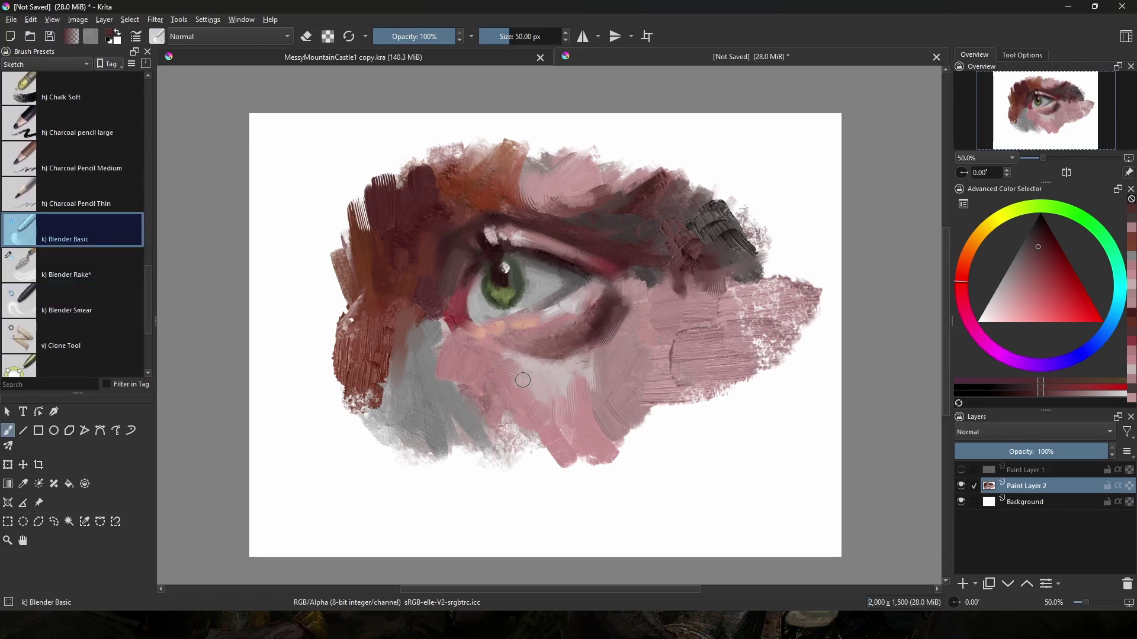
key(bracketright)
key(bracketright)
key(bracketright)
key(bracketright)
key(bracketright)
key(bracketright)
key(bracketright)
key(bracketright)
drag(524, 382, 516, 396)
key(bracketleft)
key(bracketleft)
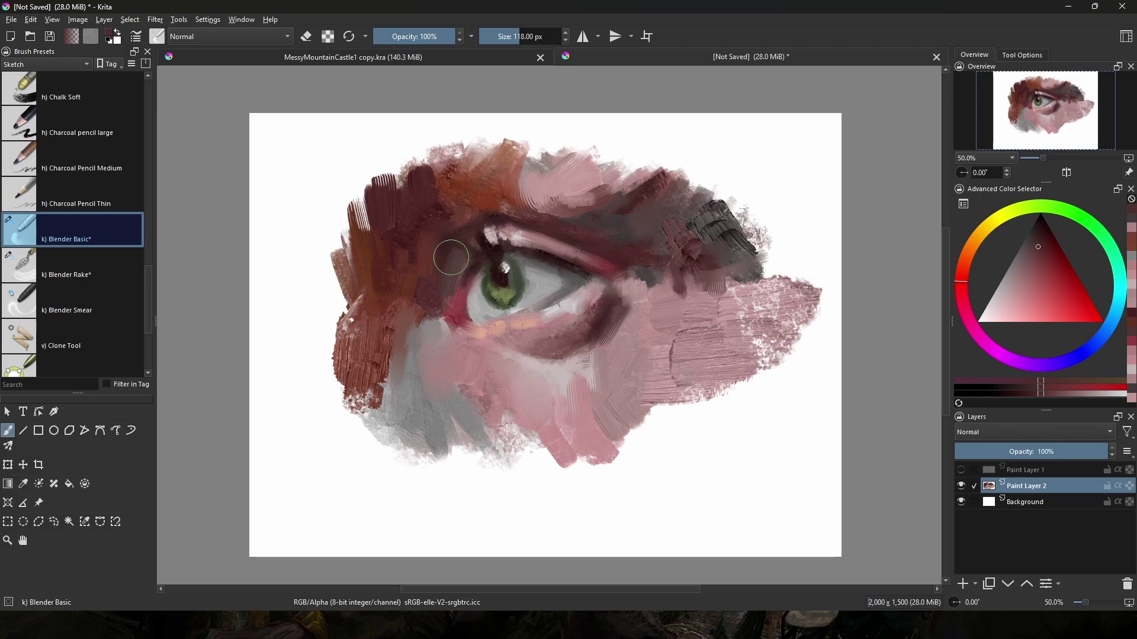
Pull the grey patch's lower edge down at 84 px, then smooth the dark outer brow with Blender Basic at 126 px.
key(bracketleft)
key(bracketleft)
drag(396, 430, 403, 482)
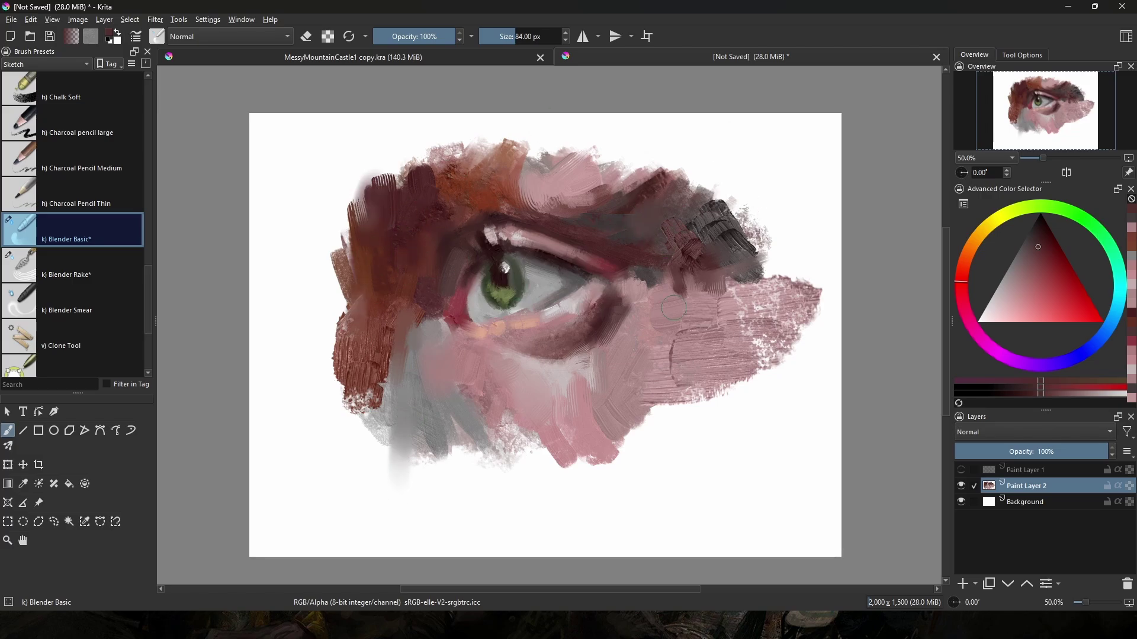
key(bracketright)
key(bracketright)
drag(692, 201, 698, 176)
drag(713, 271, 748, 265)
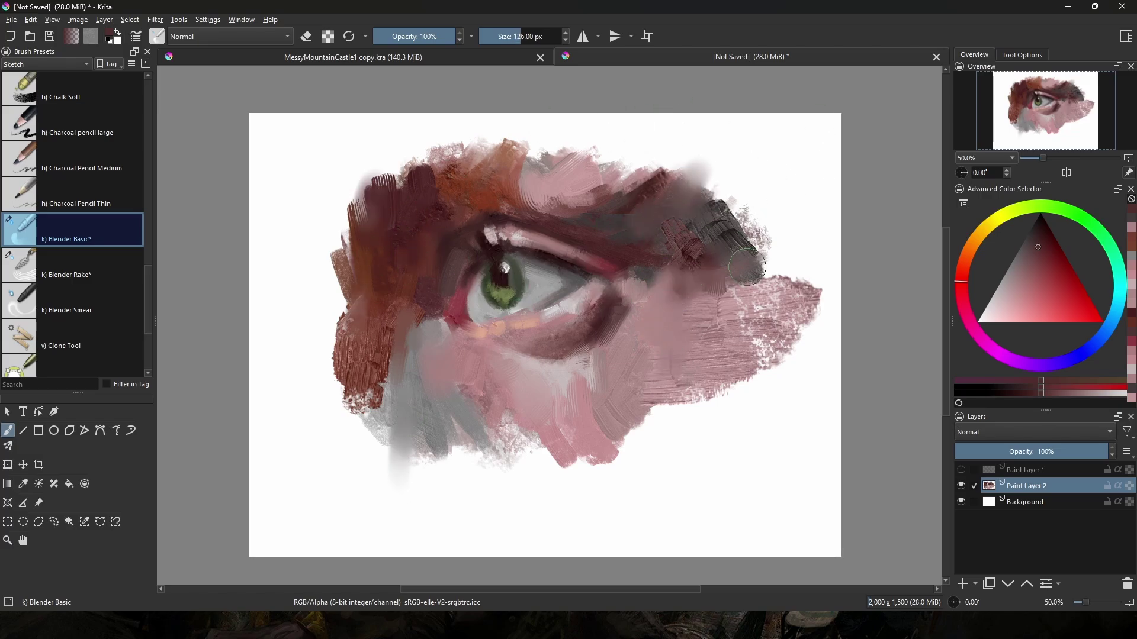
Repaint the outer brow in sampled dark grey and brown with memileo 360light Brush flat at 73 px.
click(52, 64)
click(52, 74)
click(126, 87)
ctrl+click(635, 287)
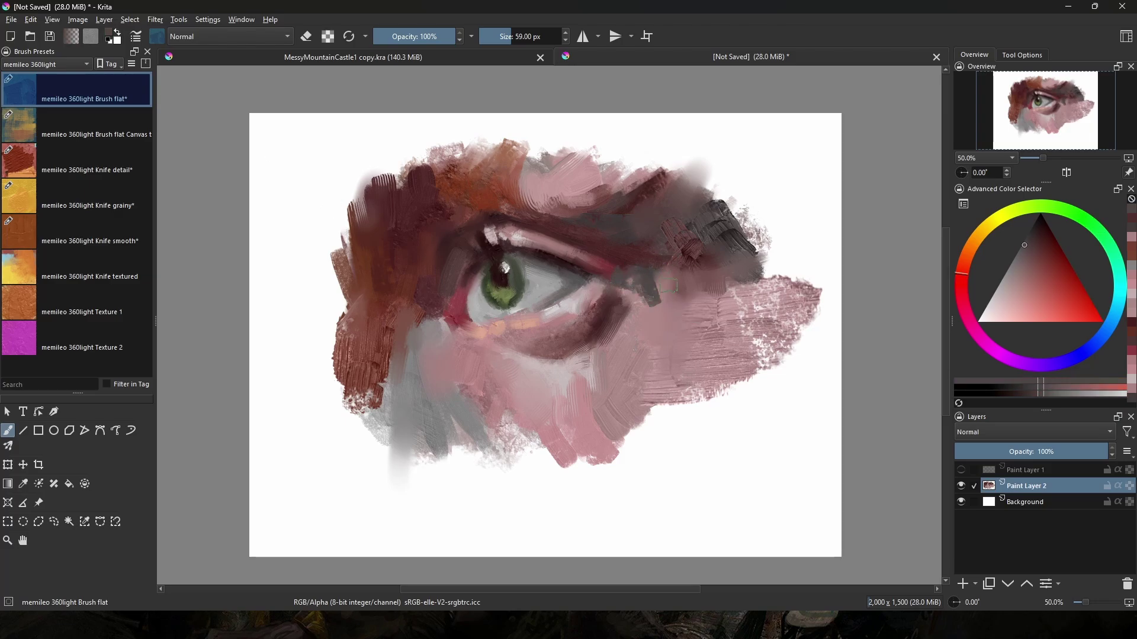
key(bracketright)
key(bracketright)
key(bracketright)
mouse_move(662, 289)
mouse_down()
mouse_move(753, 263)
mouse_move(716, 262)
mouse_up()
ctrl+click(646, 257)
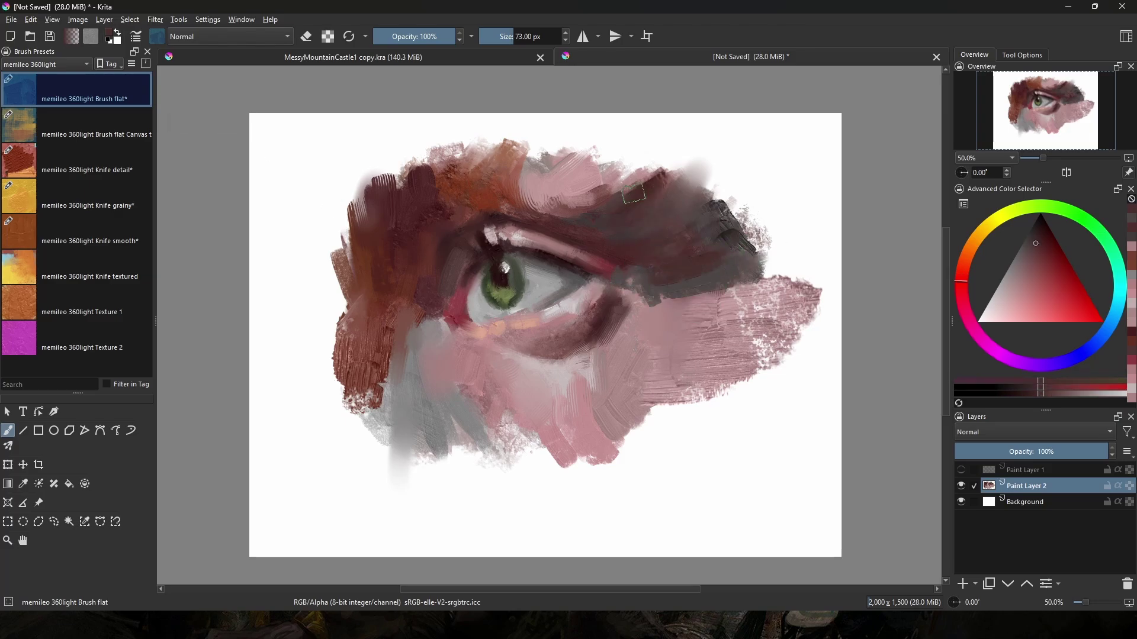
Add sampled pink strokes along the top of the brow and darker strokes between the brow and upper lid.
ctrl+click(540, 161)
mouse_move(539, 158)
mouse_down()
mouse_move(564, 168)
mouse_move(601, 143)
mouse_up()
ctrl+click(586, 144)
ctrl+click(610, 204)
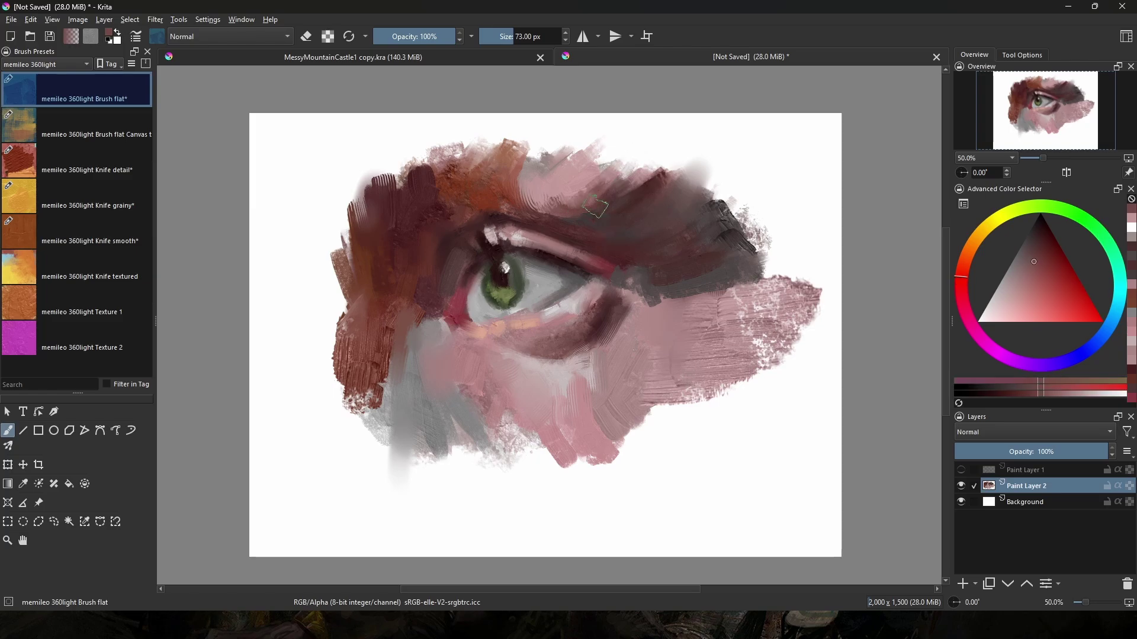
drag(595, 207, 528, 205)
ctrl+click(528, 183)
drag(528, 178, 521, 197)
Reduce Brush flat to 26 px and paint dark lash strokes over the inner upper lid with sampled colors.
key(bracketleft)
key(bracketleft)
key(bracketleft)
key(bracketleft)
key(bracketleft)
ctrl+click(508, 204)
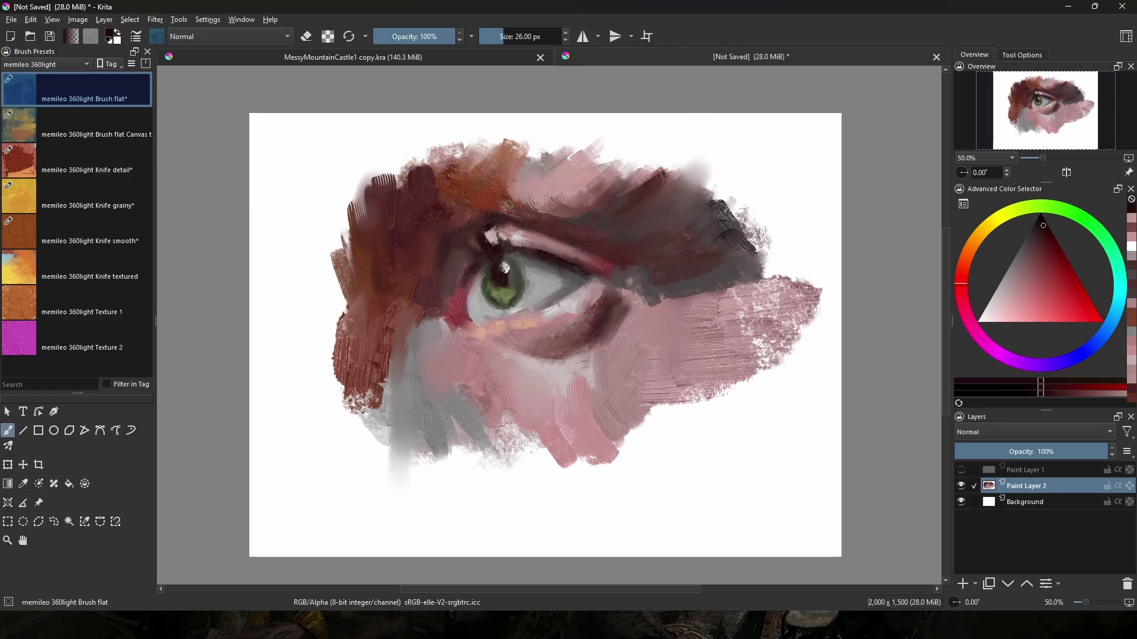
ctrl+click(495, 237)
mouse_move(463, 248)
mouse_down()
mouse_move(475, 259)
mouse_move(513, 236)
mouse_move(527, 243)
mouse_up()
ctrl+click(600, 264)
ctrl+click(498, 235)
Refine the white pupil highlight and touch up the inner eye corner with sampled red, peach and light grey tones.
ctrl+click(505, 269)
drag(506, 265, 514, 282)
ctrl+click(516, 270)
ctrl+click(500, 250)
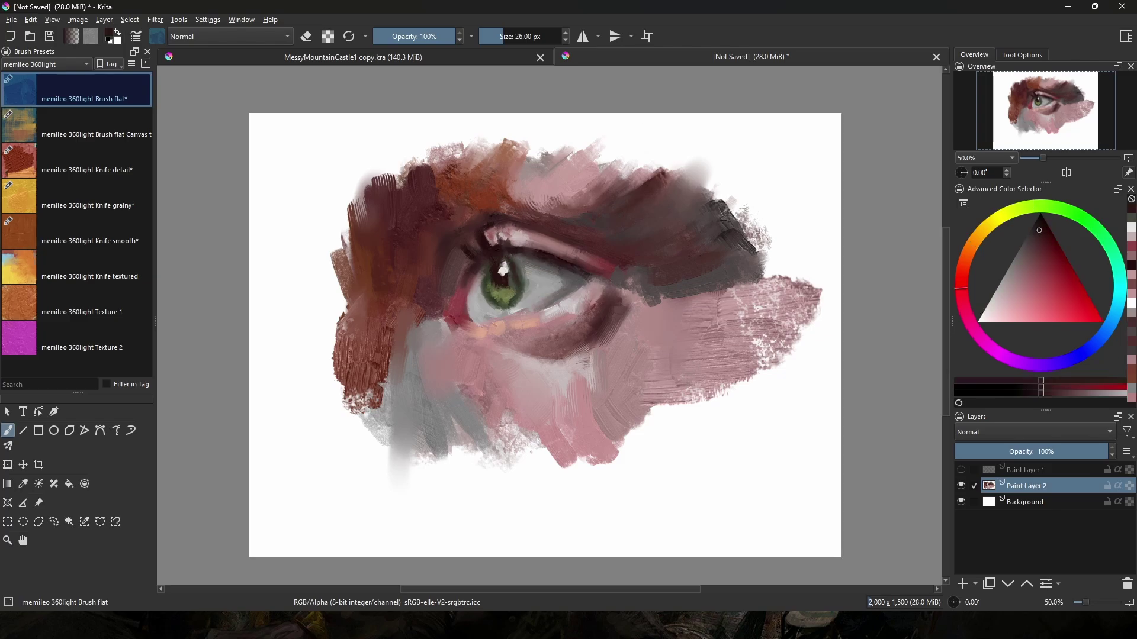
ctrl+click(457, 309)
mouse_move(457, 320)
mouse_down()
mouse_move(485, 328)
mouse_move(475, 309)
mouse_move(456, 324)
mouse_up()
ctrl+click(486, 329)
ctrl+click(476, 309)
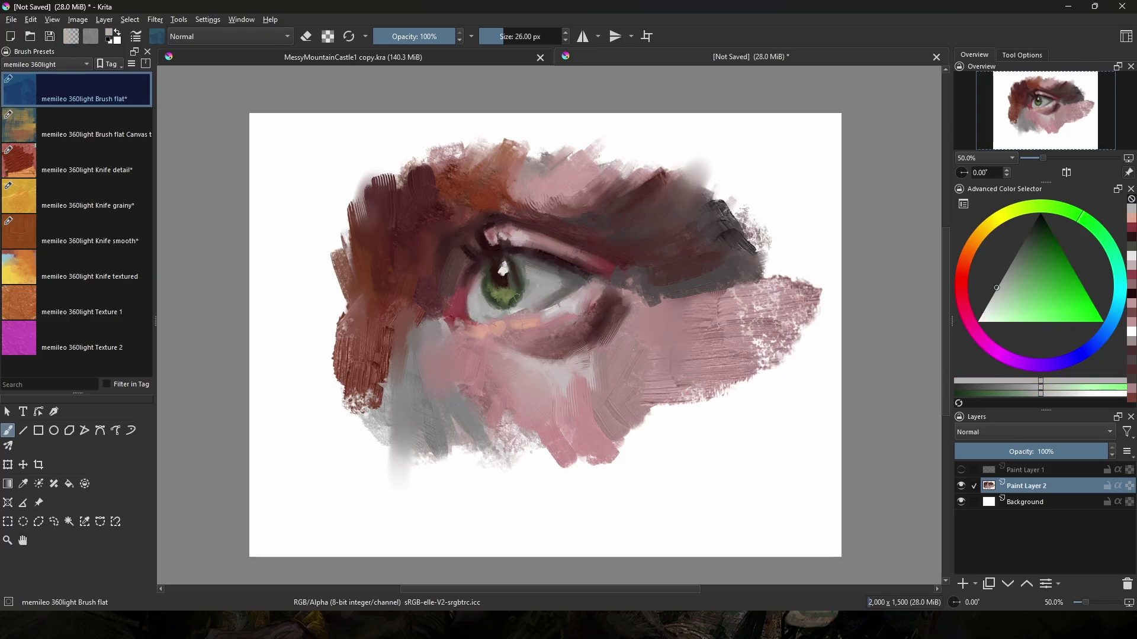
Repaint the iris with sampled light and dark green strokes around the pupil.
ctrl+click(509, 295)
drag(514, 294, 488, 286)
ctrl+click(516, 273)
ctrl+click(491, 281)
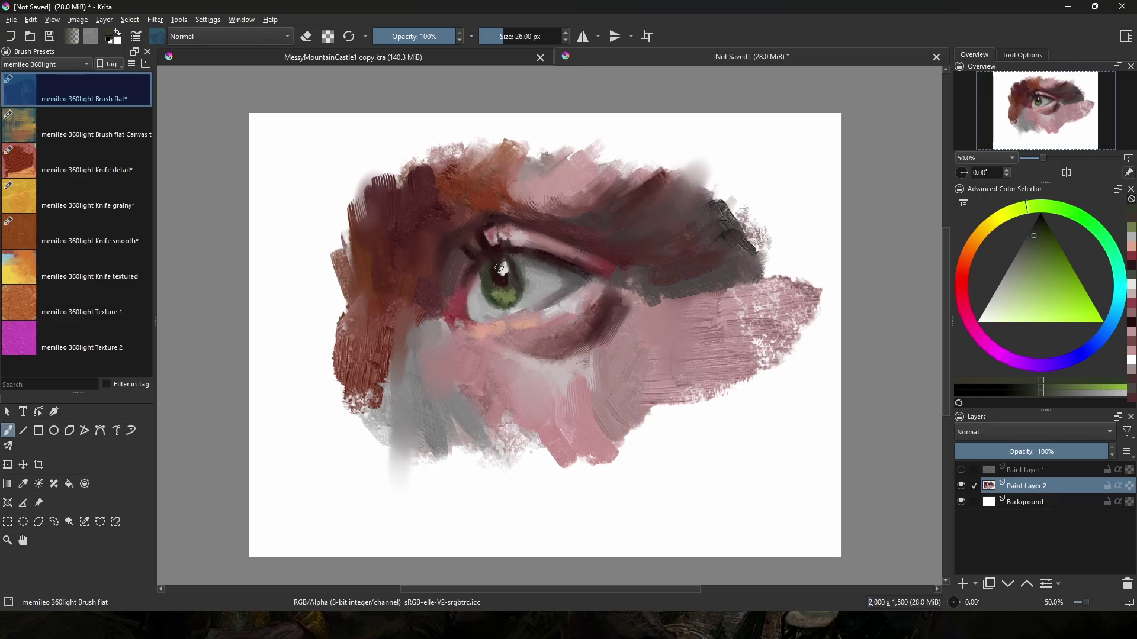
Touch up the upper lid crease in dark brown and add white highlights at the outer lower part of the eyeball.
ctrl+click(521, 209)
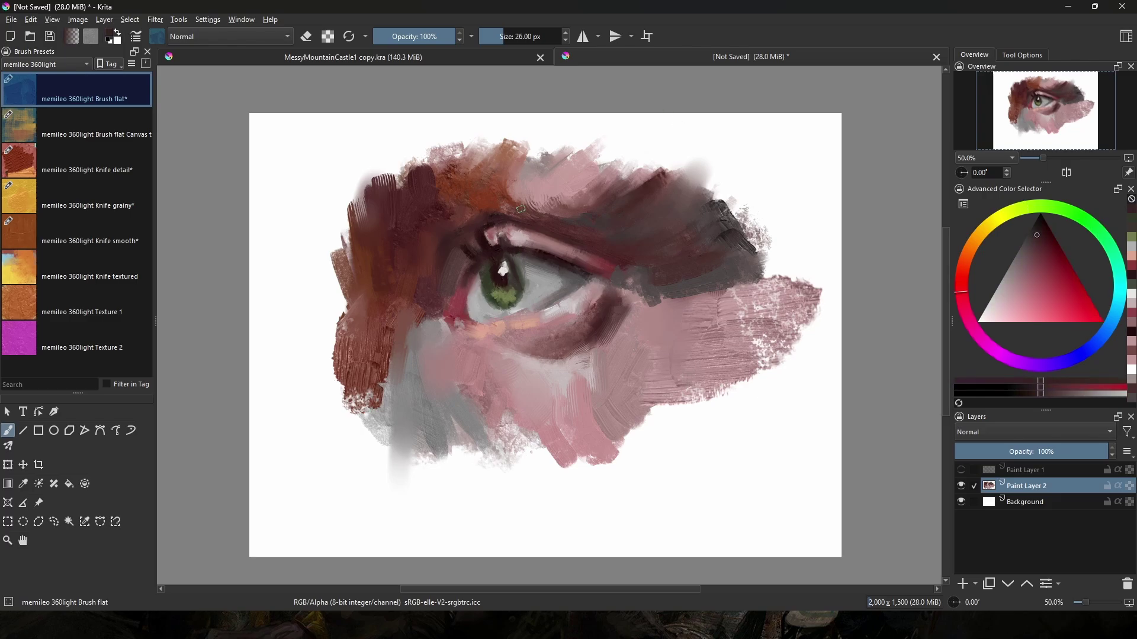
ctrl+click(572, 278)
mouse_move(570, 275)
mouse_down()
mouse_move(531, 260)
mouse_move(648, 227)
mouse_move(604, 207)
mouse_move(573, 304)
mouse_up()
ctrl+click(556, 281)
ctrl+click(652, 151)
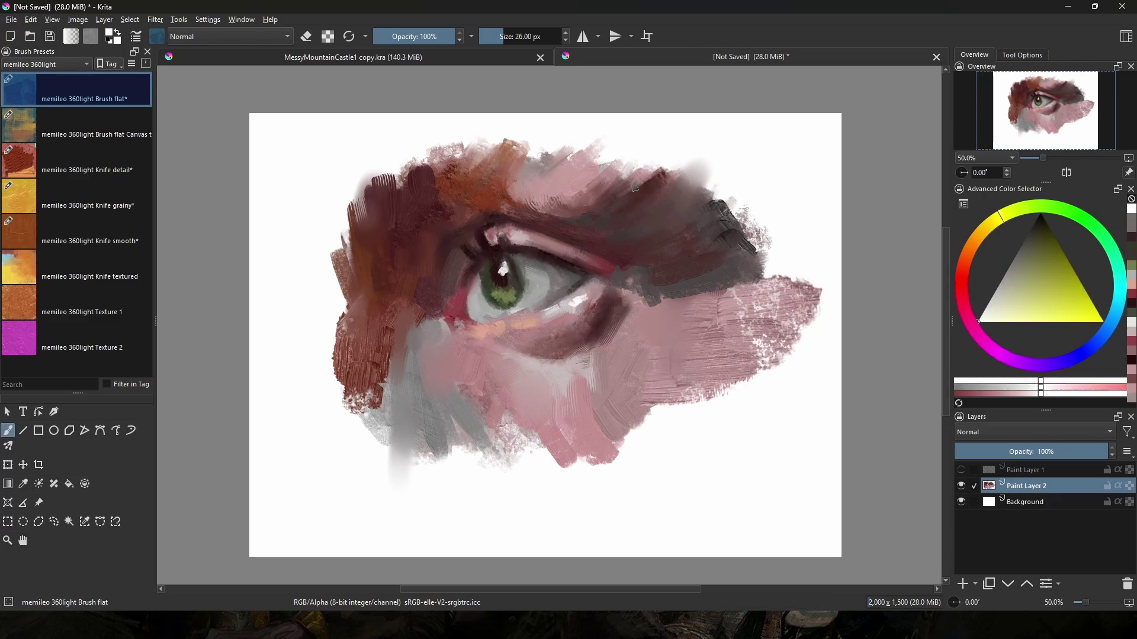
Detail the lower iris and the pupil's edge with sampled olive green and dark red tones.
ctrl+click(507, 292)
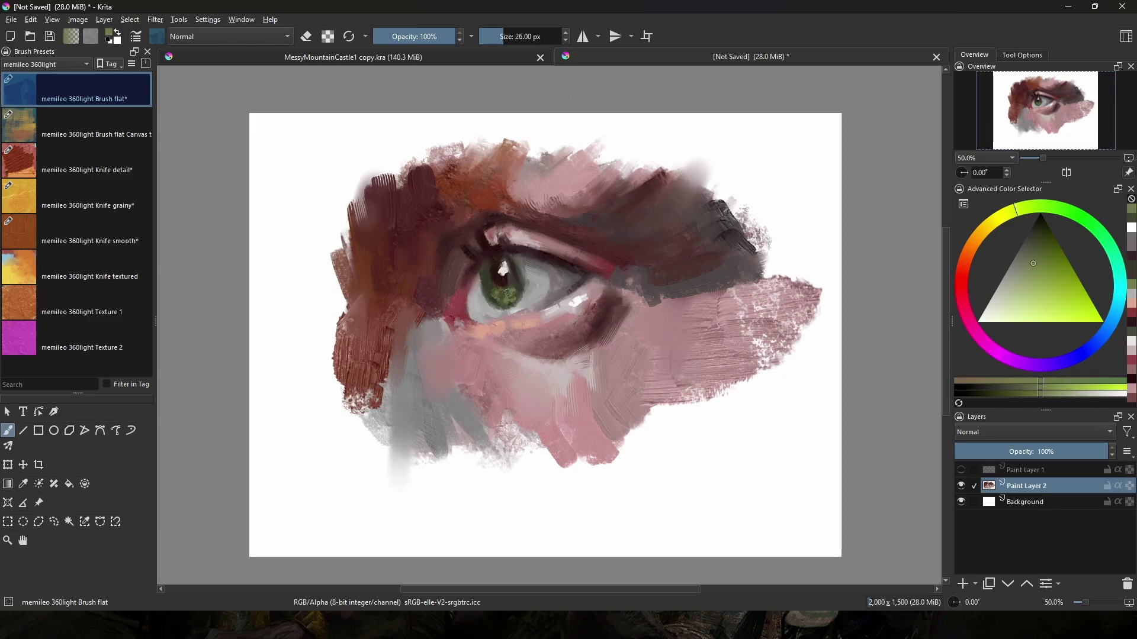
ctrl+click(498, 262)
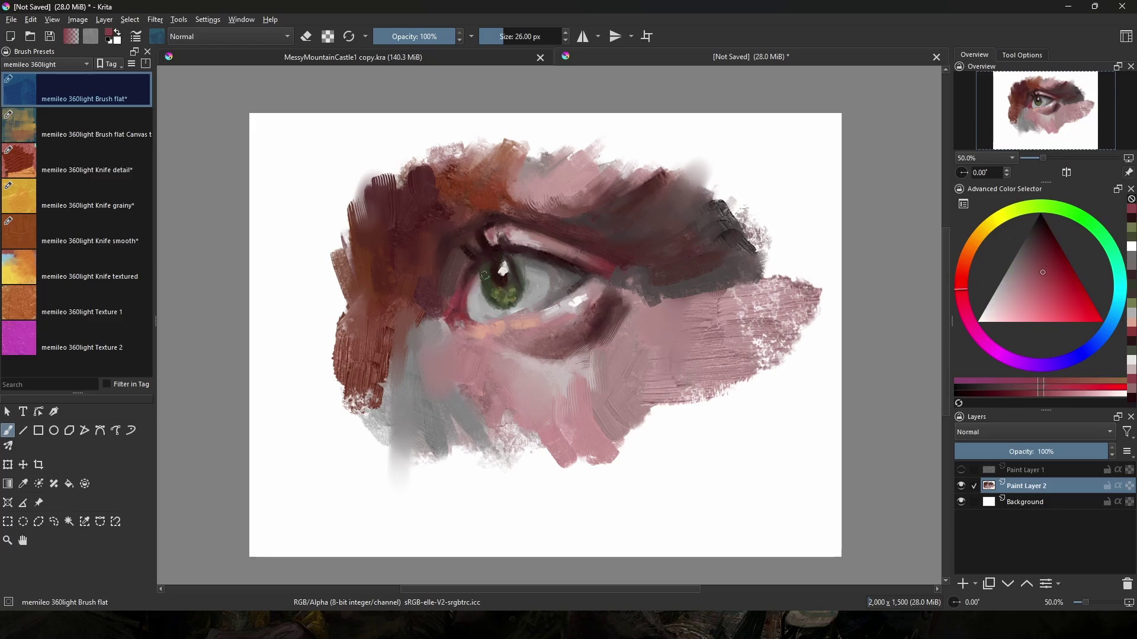
ctrl+click(485, 276)
Rework the border between the rust brown and grey patches beside the inner eye corner using sampled colors.
ctrl+click(403, 305)
drag(407, 310, 403, 362)
ctrl+click(410, 350)
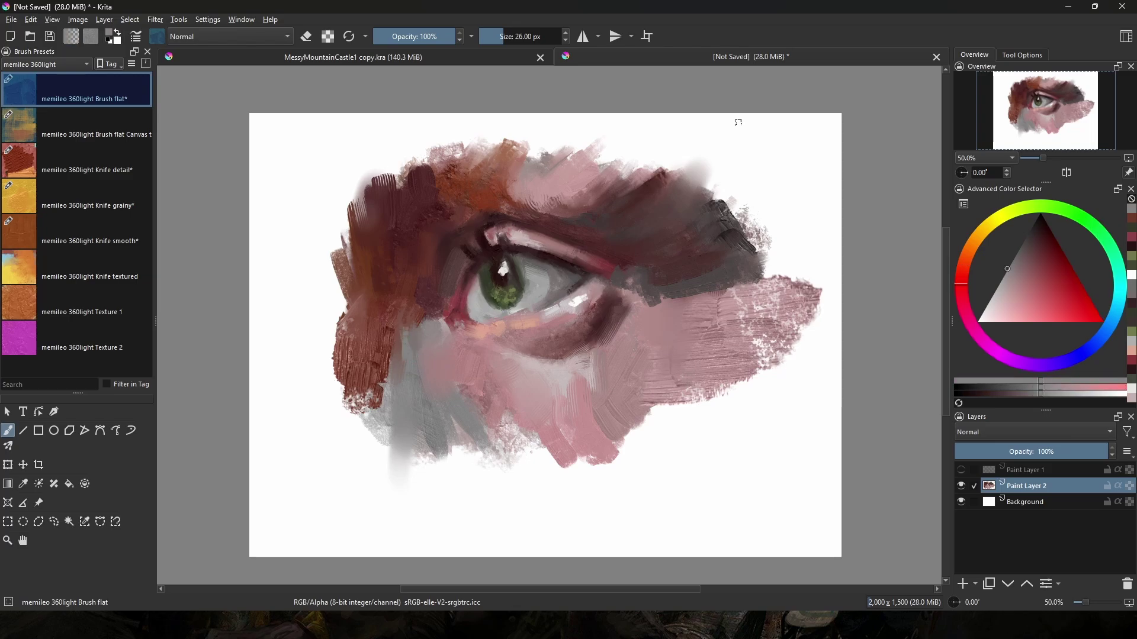
Paint sampled reddish strokes from the outer eye corner down the cheek and enlarge the brush to 59 px.
ctrl+click(616, 269)
mouse_move(630, 277)
mouse_down()
mouse_move(617, 275)
mouse_move(617, 396)
mouse_up()
ctrl+click(641, 306)
key(bracketright)
key(bracketright)
key(bracketright)
key(bracketright)
key(bracketright)
key(bracketright)
key(bracketright)
key(bracketright)
key(bracketright)
key(bracketright)
key(bracketright)
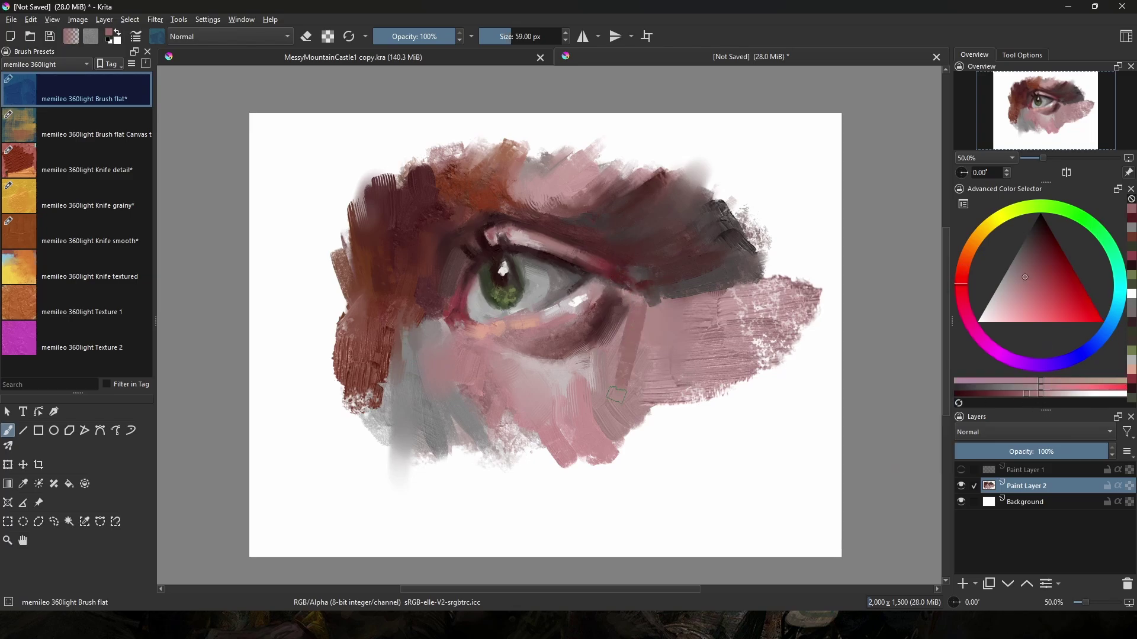
Reshape the dark shadow below the outer lower lid with sampled plum and pink tones.
ctrl+click(621, 300)
drag(612, 294, 597, 318)
ctrl+click(591, 322)
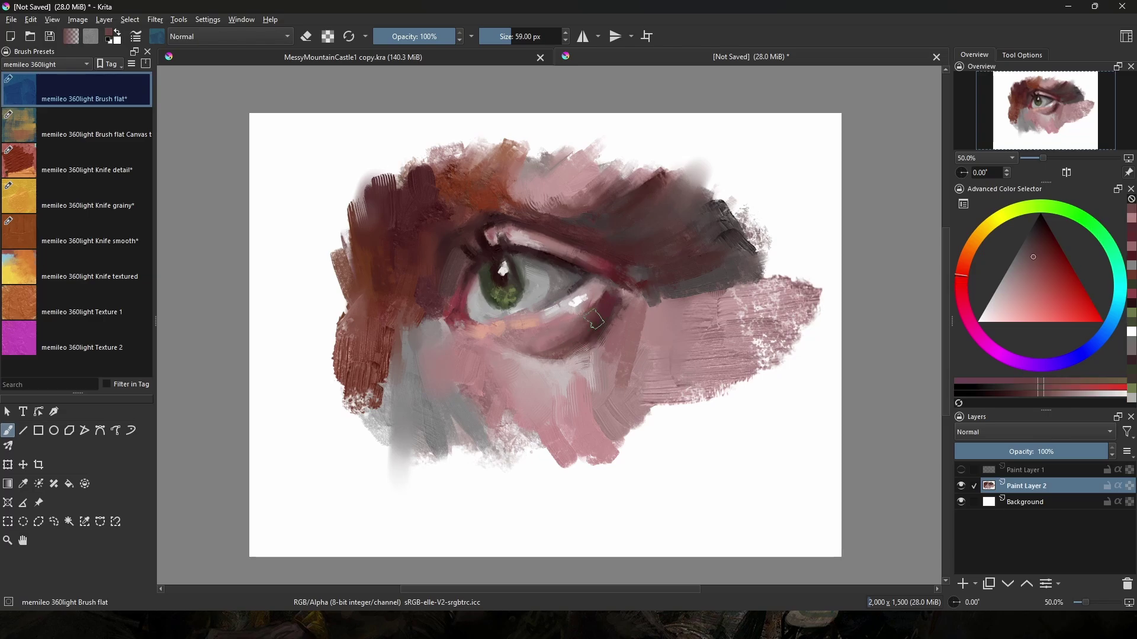
ctrl+click(571, 359)
Reduce the brush to 22 px and paint a white highlight along the outer lower lid's rim.
ctrl+click(577, 302)
key(bracketleft)
key(bracketleft)
key(bracketleft)
key(bracketleft)
key(bracketleft)
key(bracketleft)
key(bracketleft)
key(bracketleft)
key(bracketleft)
key(bracketleft)
key(bracketleft)
key(bracketleft)
key(bracketleft)
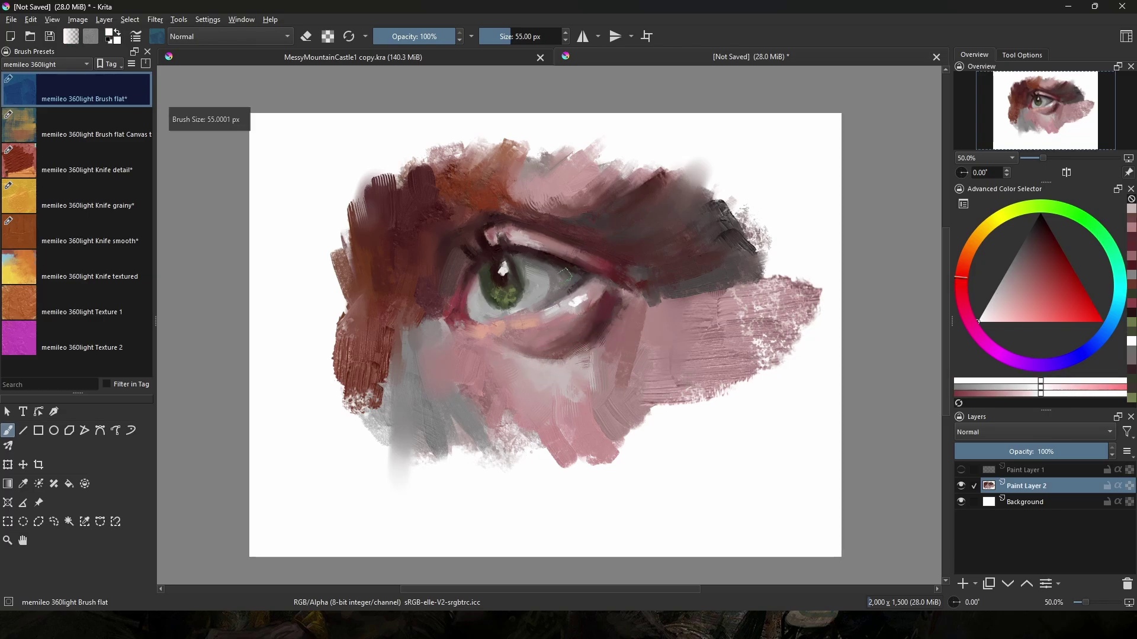
click(536, 316)
mouse_move(575, 304)
mouse_down()
mouse_move(552, 311)
mouse_move(564, 312)
mouse_up()
ctrl+click(577, 307)
ctrl+click(528, 320)
Refine the outer eye corner and the upper lid's edge with sampled dark, red and pink strokes.
ctrl+click(590, 272)
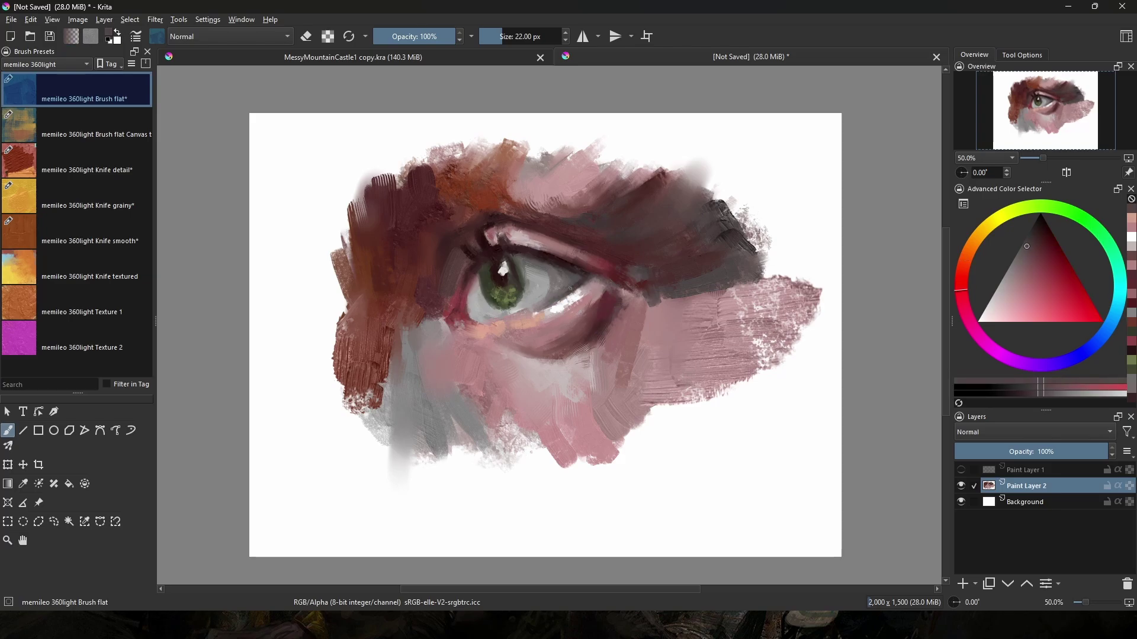
ctrl+click(611, 267)
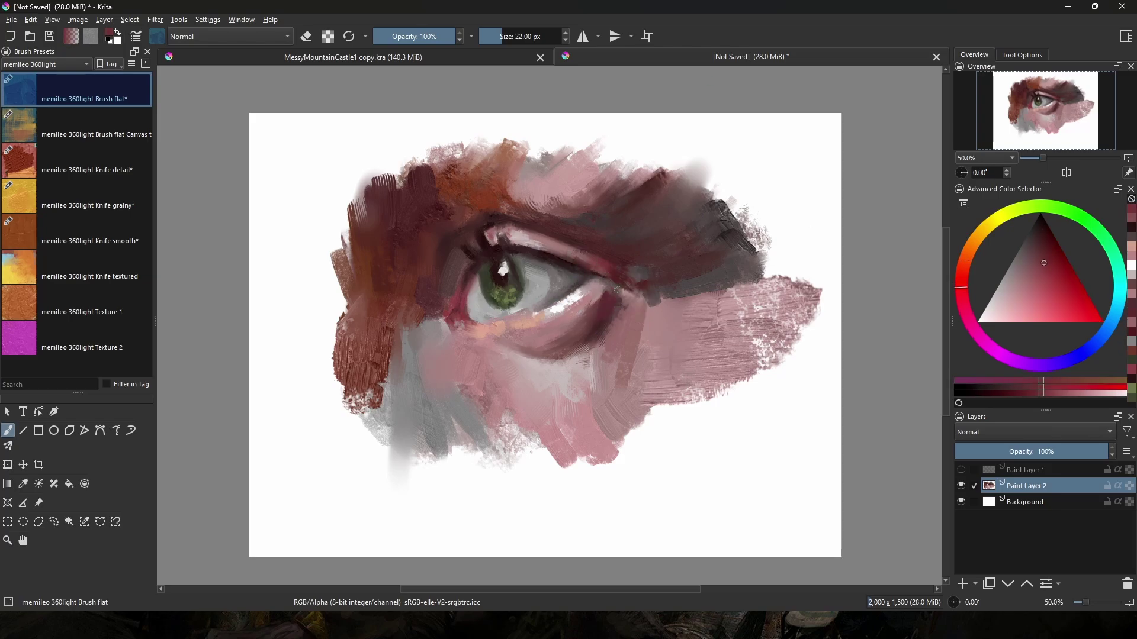
ctrl+click(501, 227)
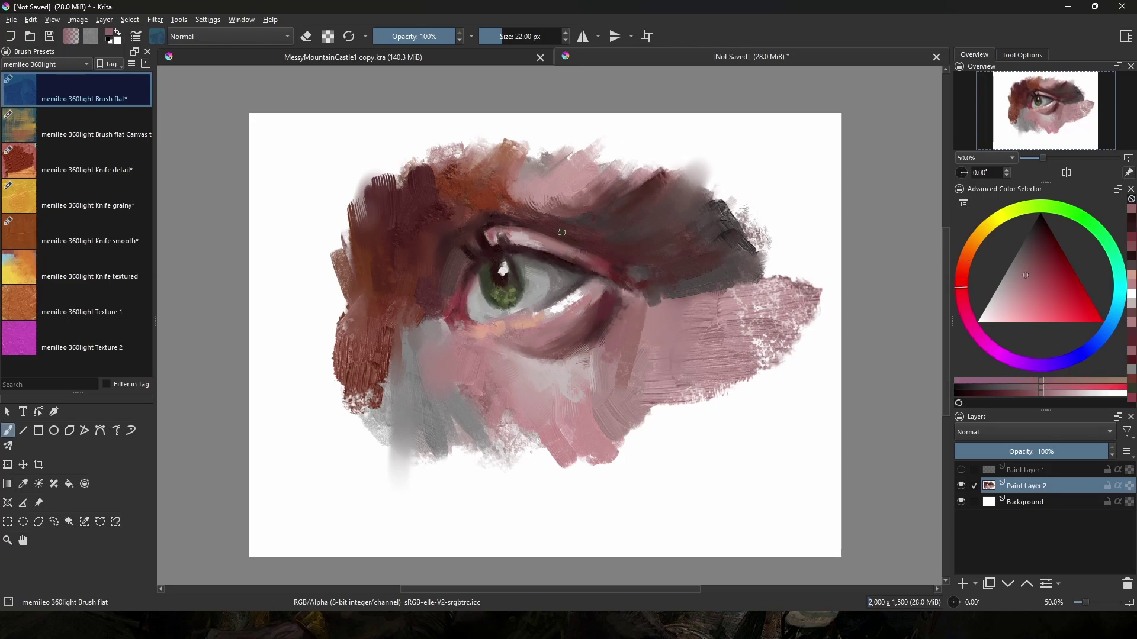
ctrl+click(475, 244)
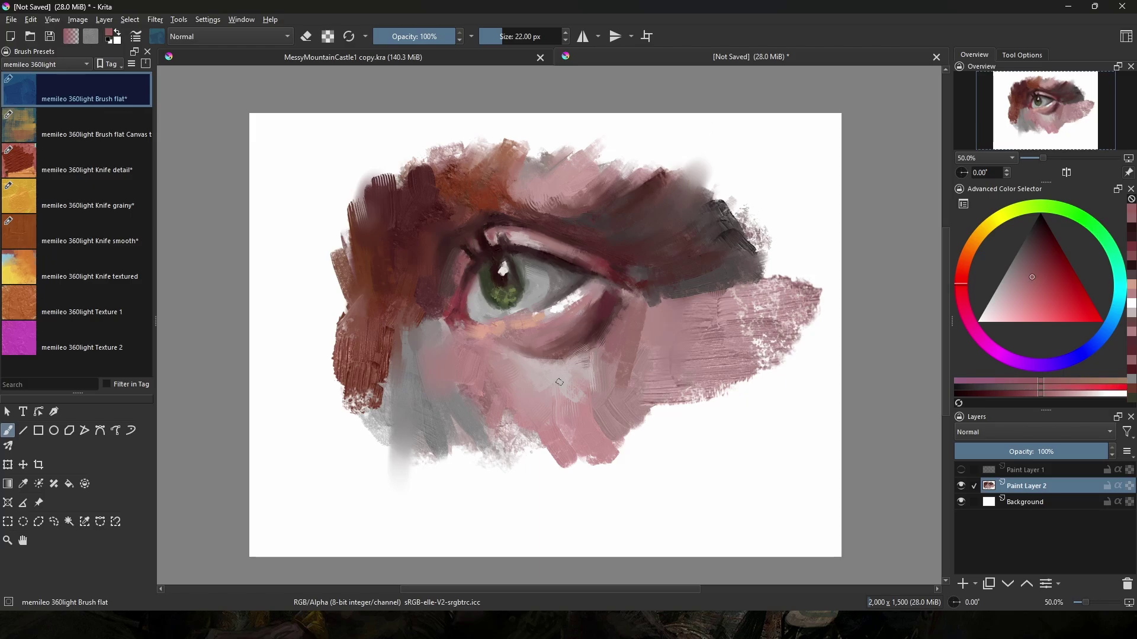
Touch up the shadow under the outer lower lid and the dark area beside the outer corner with sampled colors.
ctrl+click(587, 333)
ctrl+click(594, 315)
ctrl+click(598, 288)
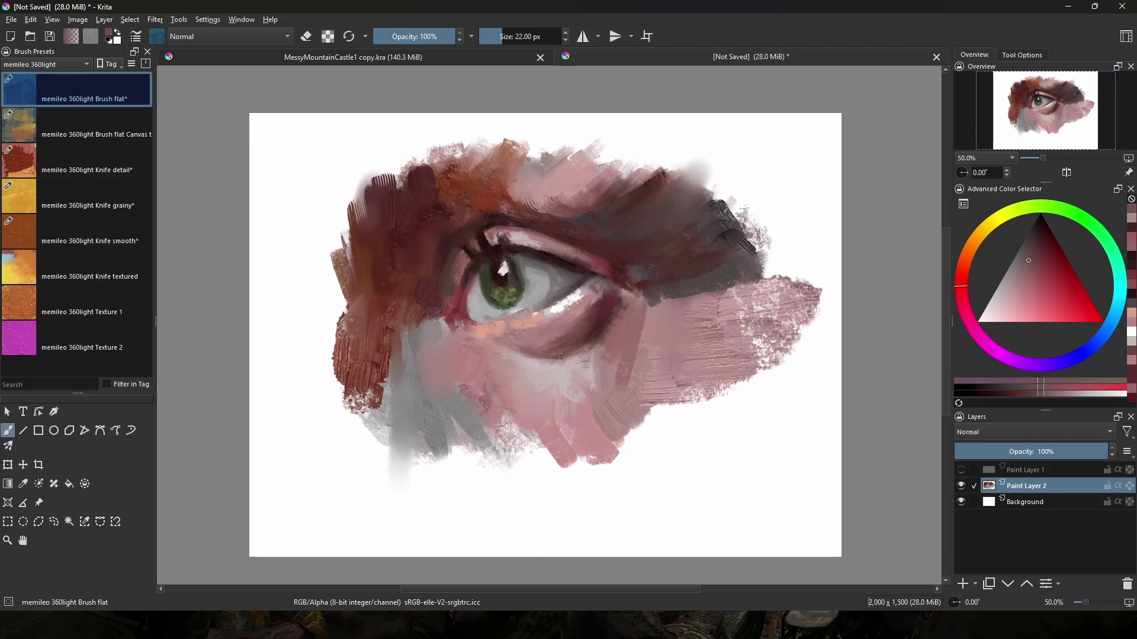
ctrl+click(599, 289)
ctrl+click(674, 171)
ctrl+click(649, 277)
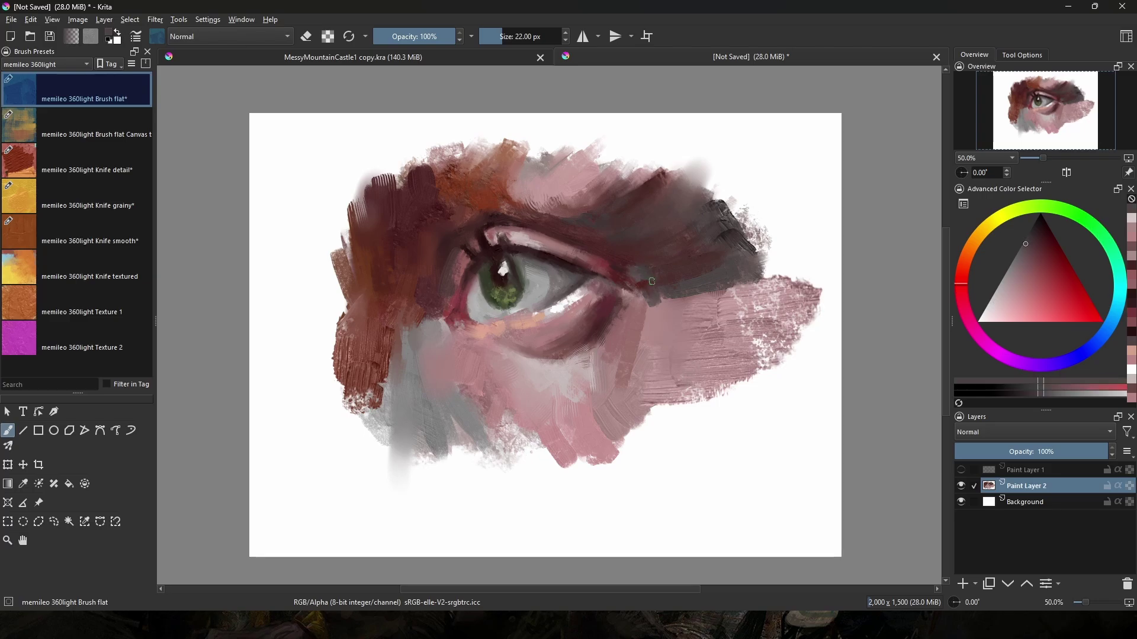
Paint darker grey strokes between the outer brow and the cheek with memileo 360light Knife grainy.
ctrl+click(715, 302)
click(88, 205)
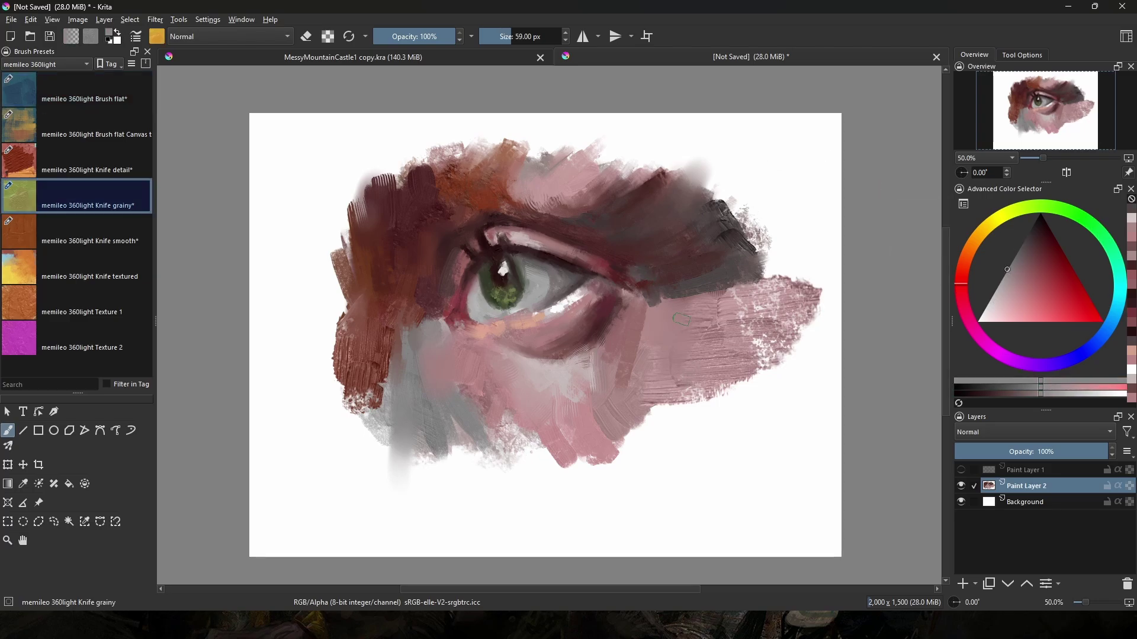
click(1018, 253)
drag(712, 300, 639, 357)
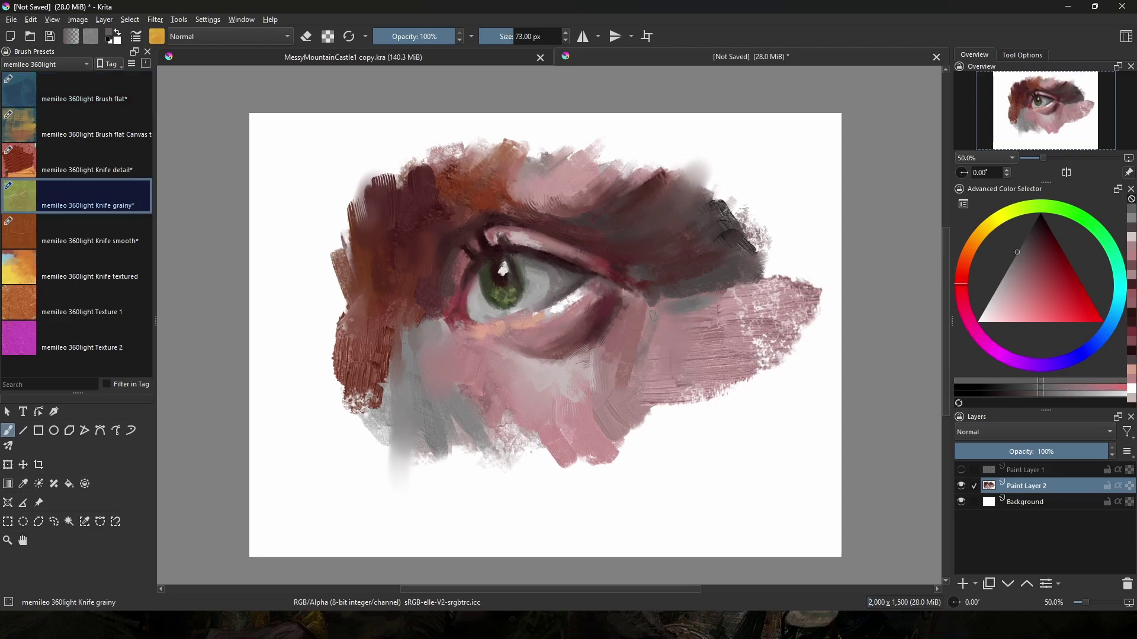
Enlarge Knife grainy to 90 px and paint sampled muted pinks over the outer cheek and its lower edge.
ctrl+click(681, 299)
ctrl+click(665, 315)
key(bracketright)
key(bracketright)
key(bracketright)
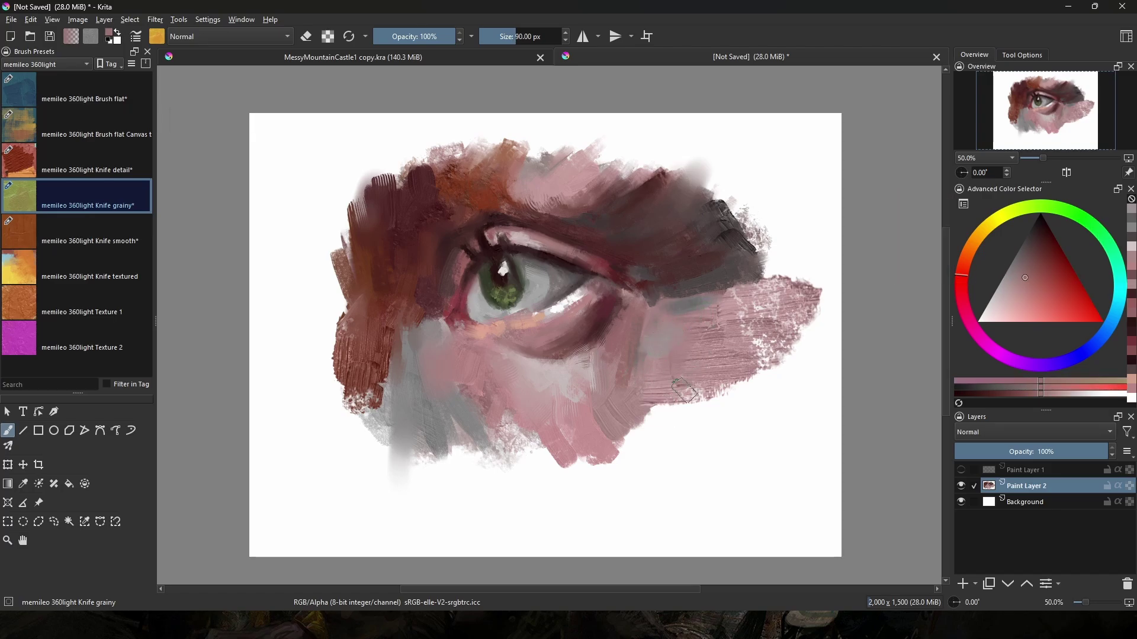
ctrl+click(651, 375)
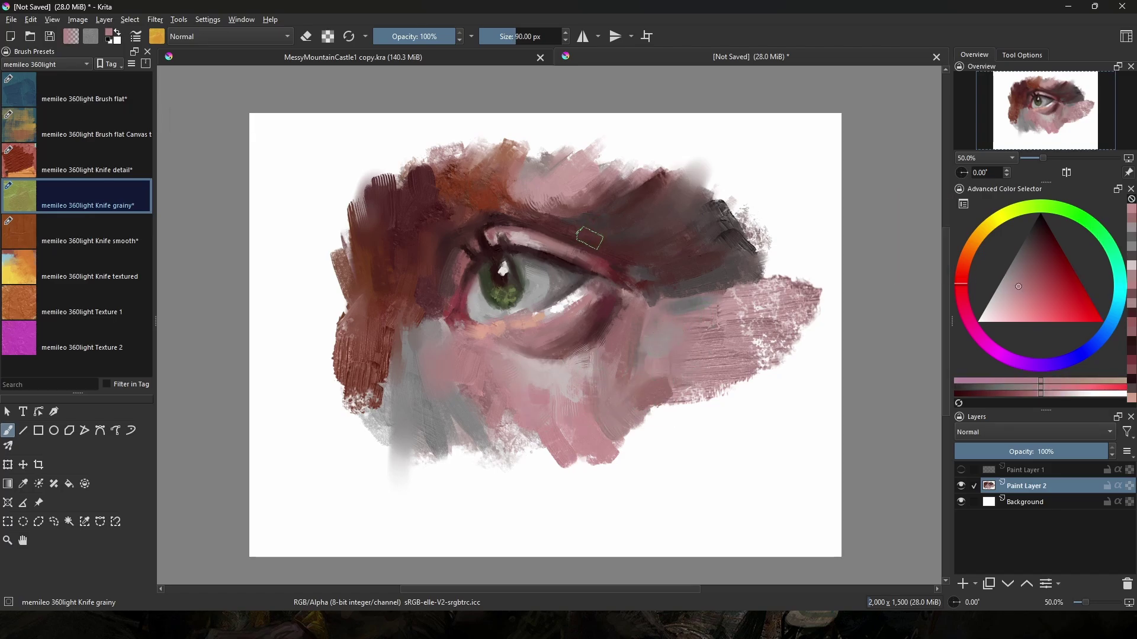
Reduce Knife grainy to 35 px and paint sampled pinks over the peach edge and skin below the lower lid.
ctrl+click(445, 326)
key(bracketleft)
key(bracketleft)
key(bracketleft)
key(bracketleft)
key(bracketleft)
key(bracketleft)
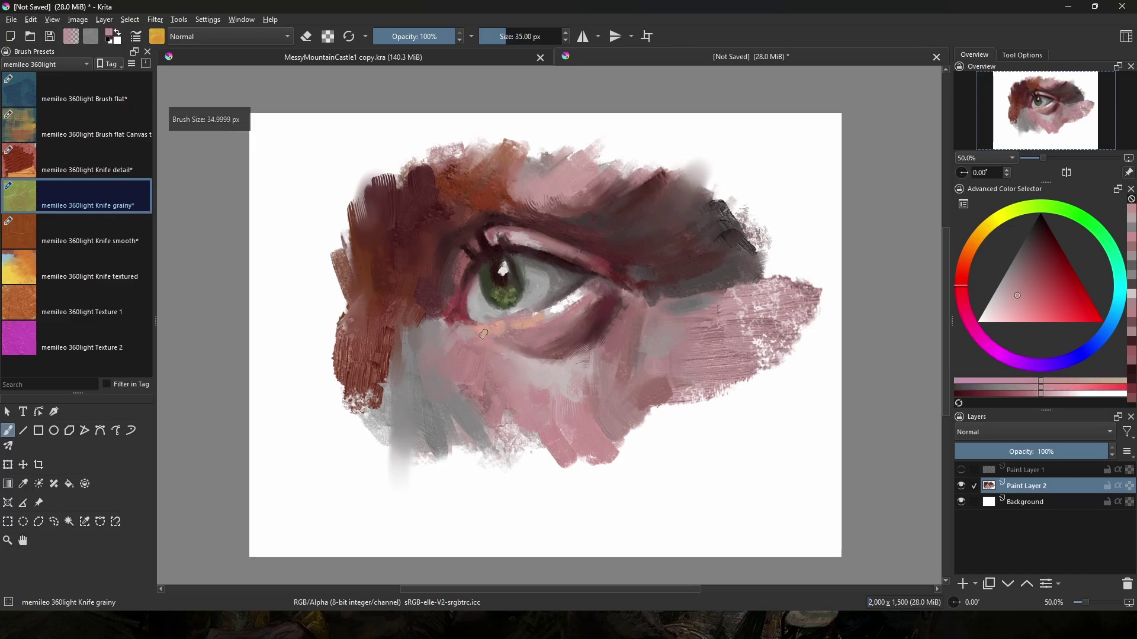
ctrl+click(539, 352)
ctrl+click(565, 350)
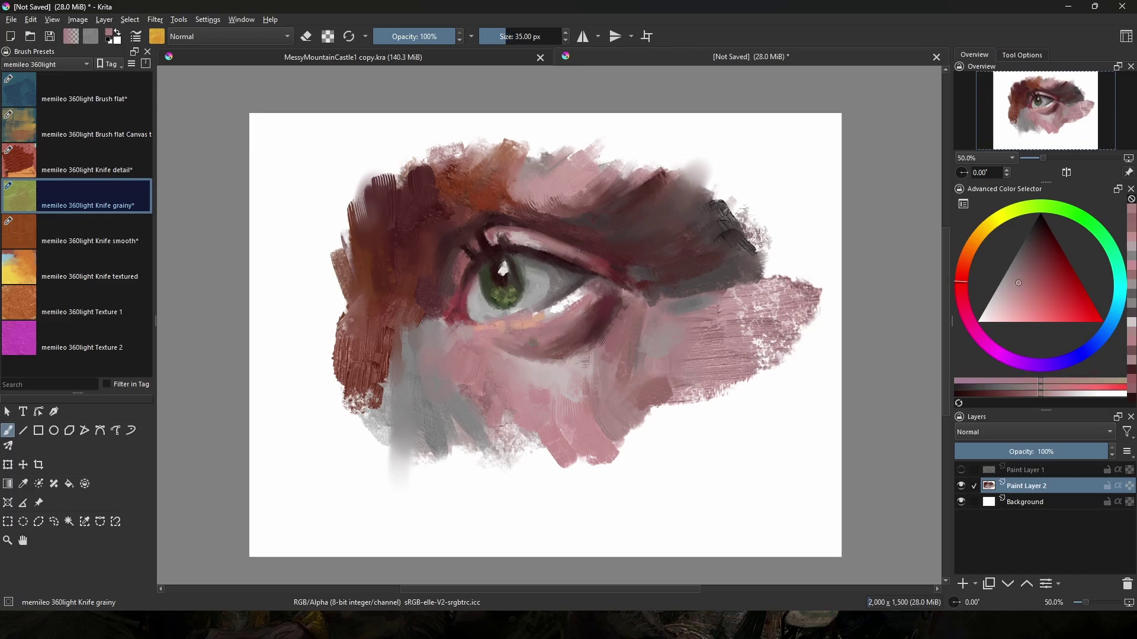
ctrl+click(495, 339)
ctrl+click(537, 370)
Touch up the outer eye corner with dark red and add a small white highlight at the inner corner.
ctrl+click(629, 278)
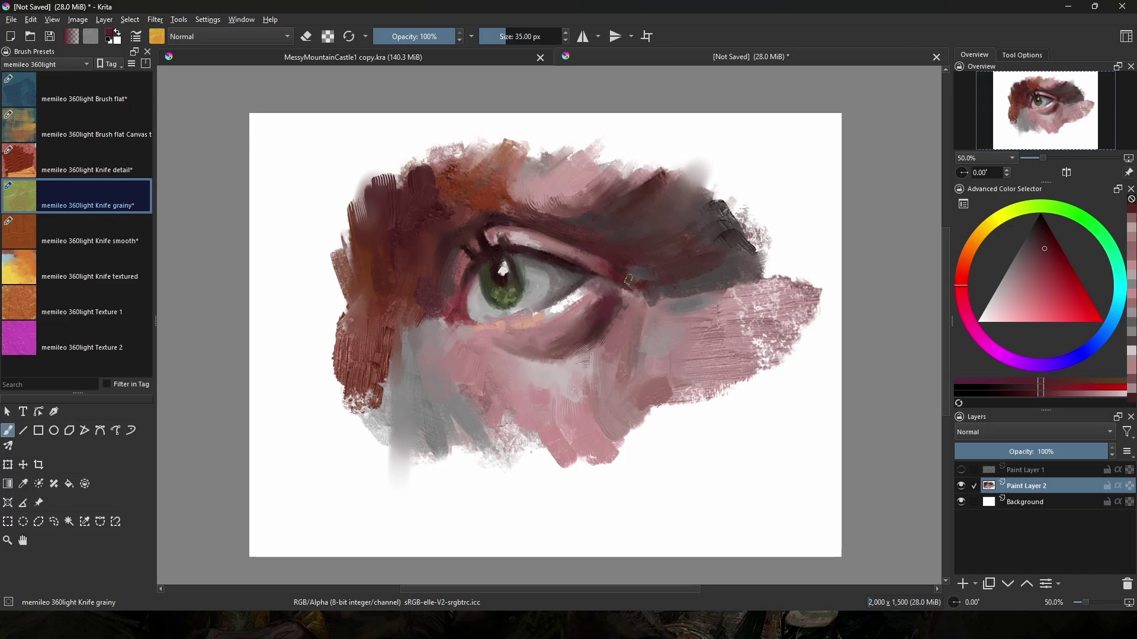
ctrl+click(783, 178)
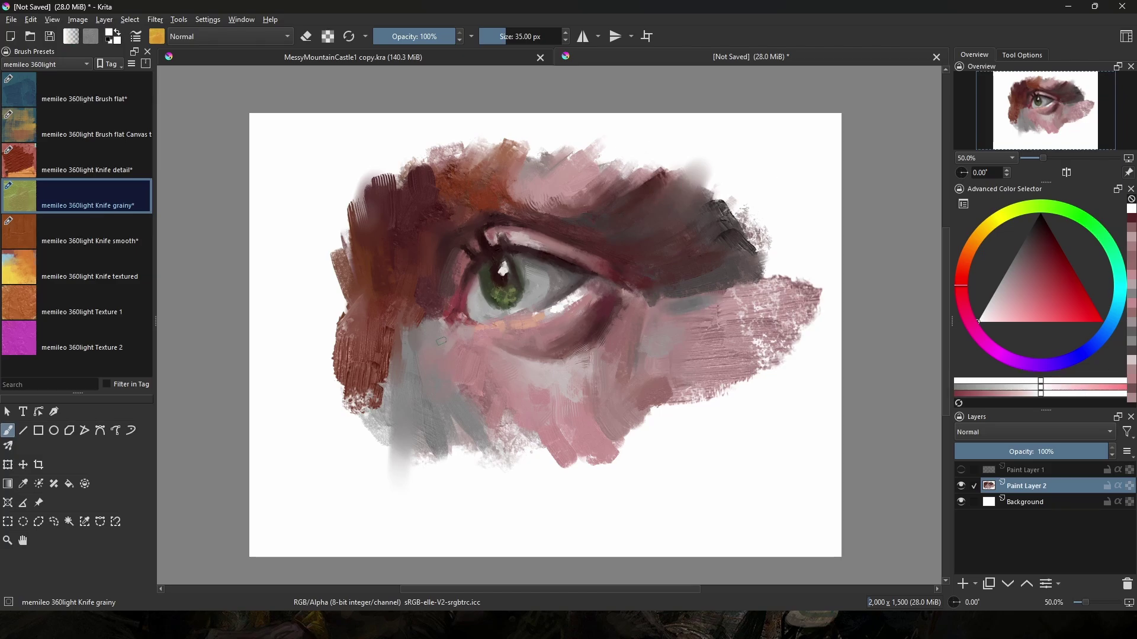
ctrl+click(464, 330)
Repaint the inner end of the upper lid and its crease with sampled pink and dark brown strokes.
ctrl+click(464, 263)
mouse_move(484, 232)
mouse_down()
mouse_move(491, 246)
mouse_move(475, 258)
mouse_up()
ctrl+click(504, 233)
ctrl+click(479, 233)
ctrl+click(473, 244)
ctrl+click(514, 236)
ctrl+click(491, 234)
Sharpen the dark lashes at the inner upper lid with memileo 360light Knife detail at 24 px.
click(133, 161)
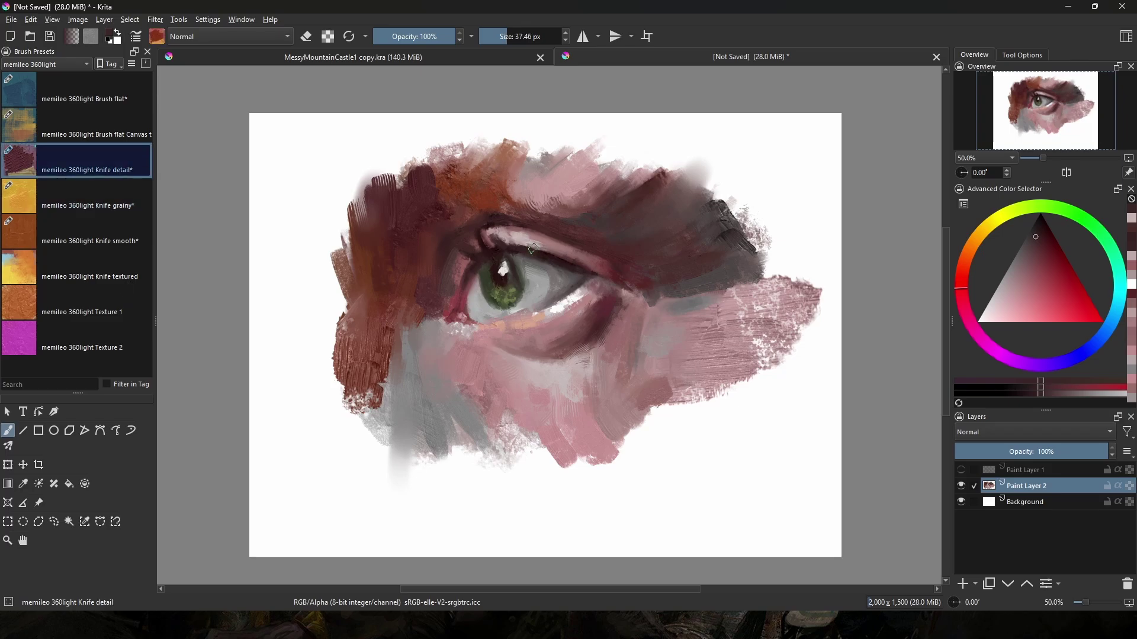
key(bracketleft)
key(bracketleft)
ctrl+click(501, 237)
ctrl+click(481, 252)
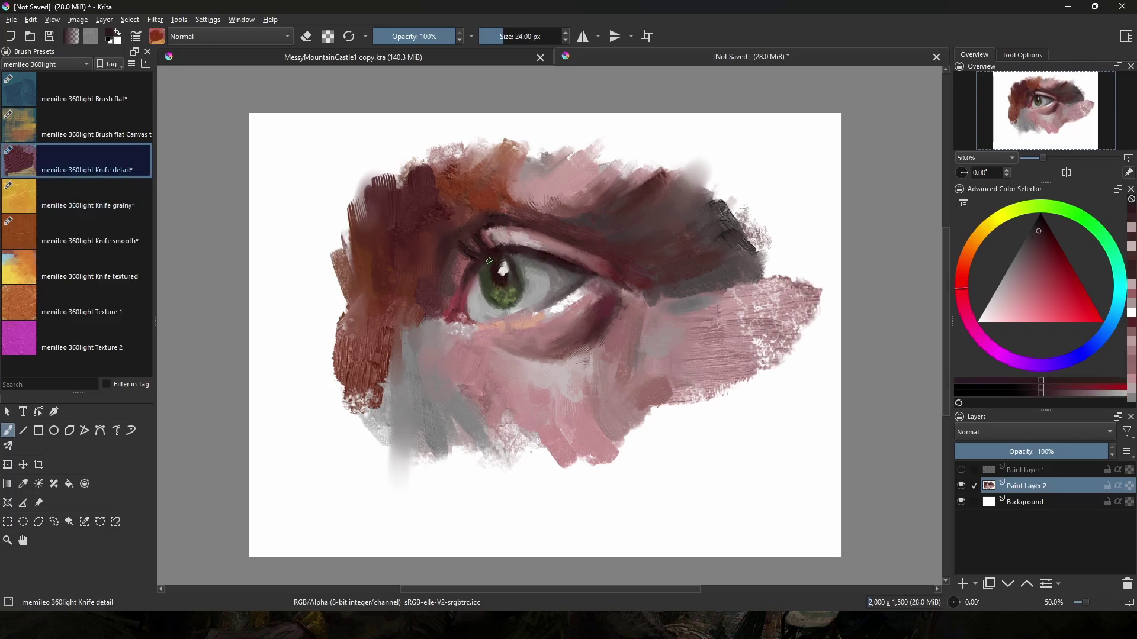
Refine the dark lashes at the inner upper lid and the iris's inner edge with sampled dark red and green strokes.
ctrl+click(503, 244)
ctrl+click(496, 239)
ctrl+click(489, 233)
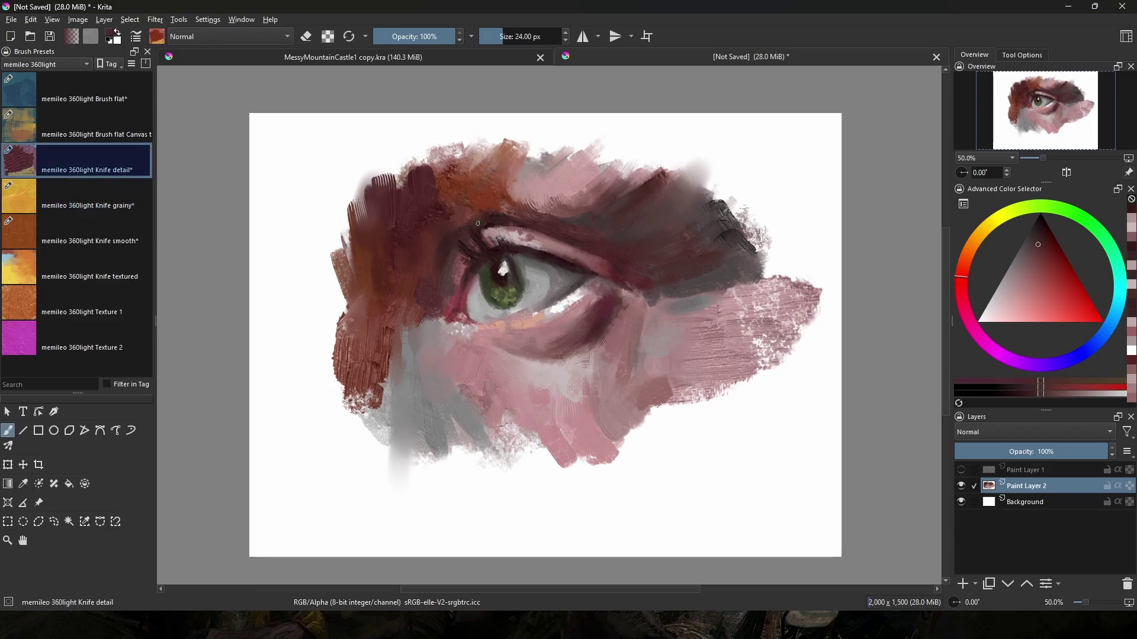
ctrl+click(481, 228)
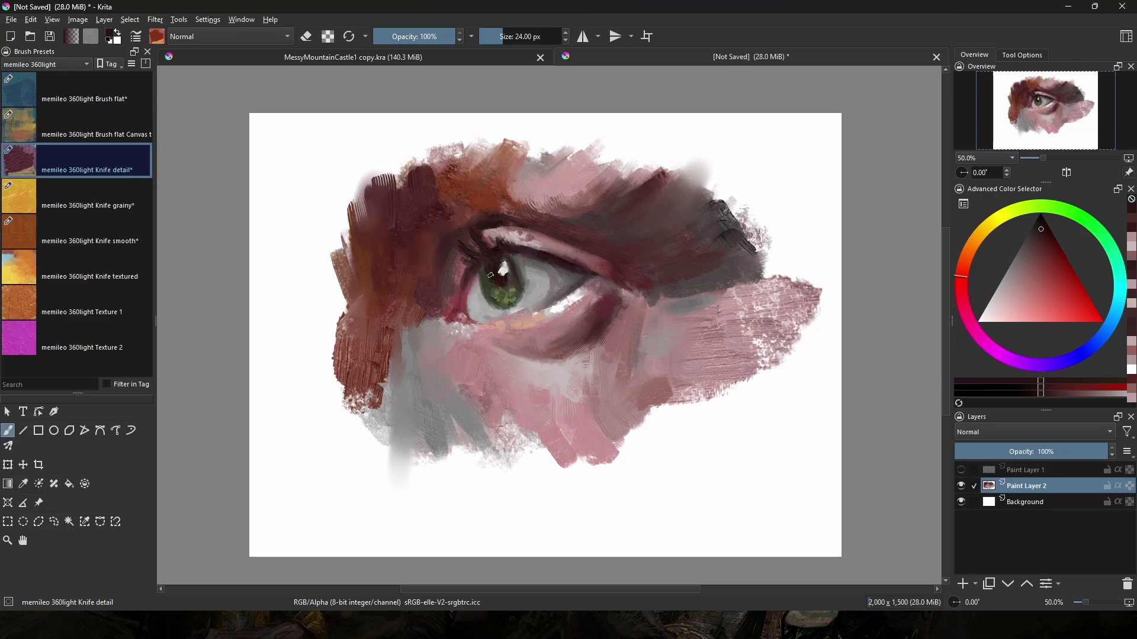
ctrl+click(481, 267)
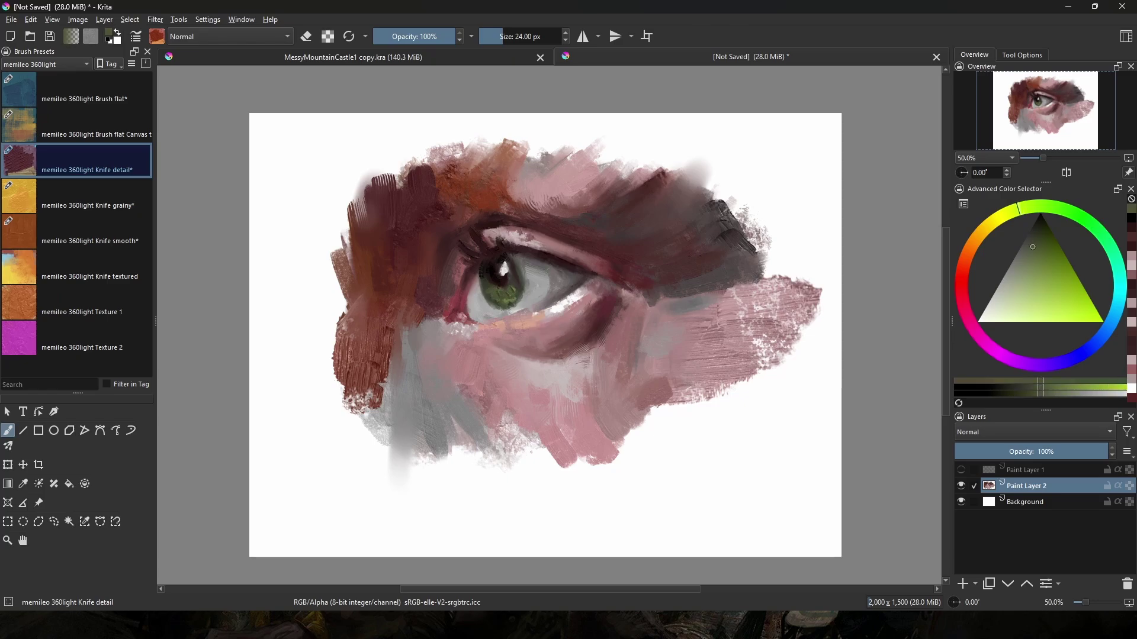
ctrl+click(471, 296)
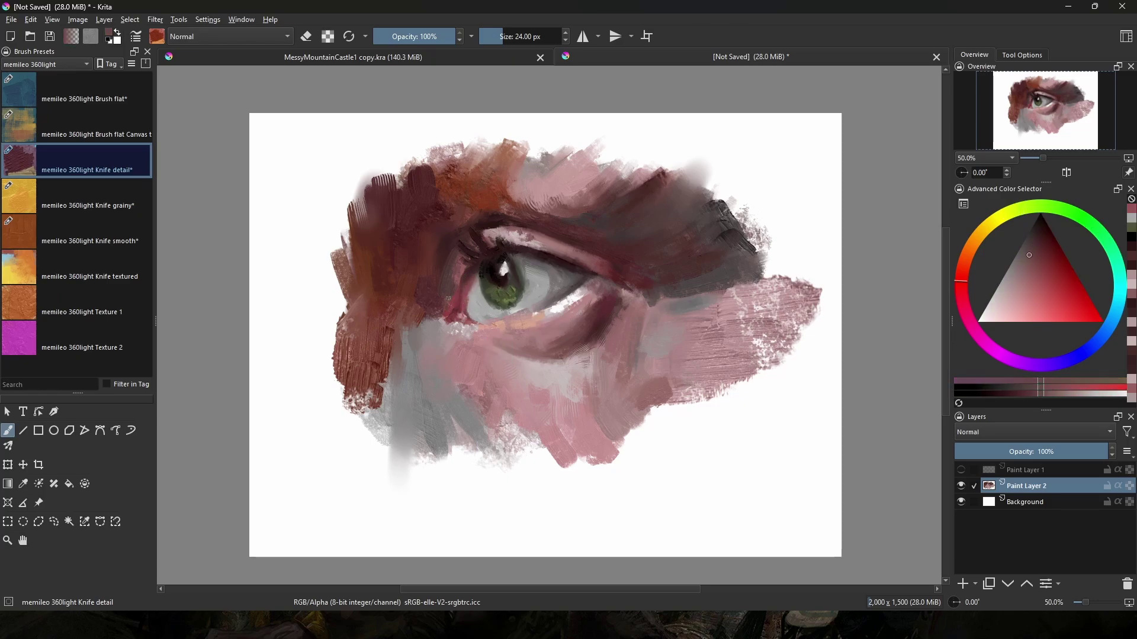
Touch up the upper lid with sampled pale pink and strengthen the lashes and lash line with sampled dark tones.
ctrl+click(523, 237)
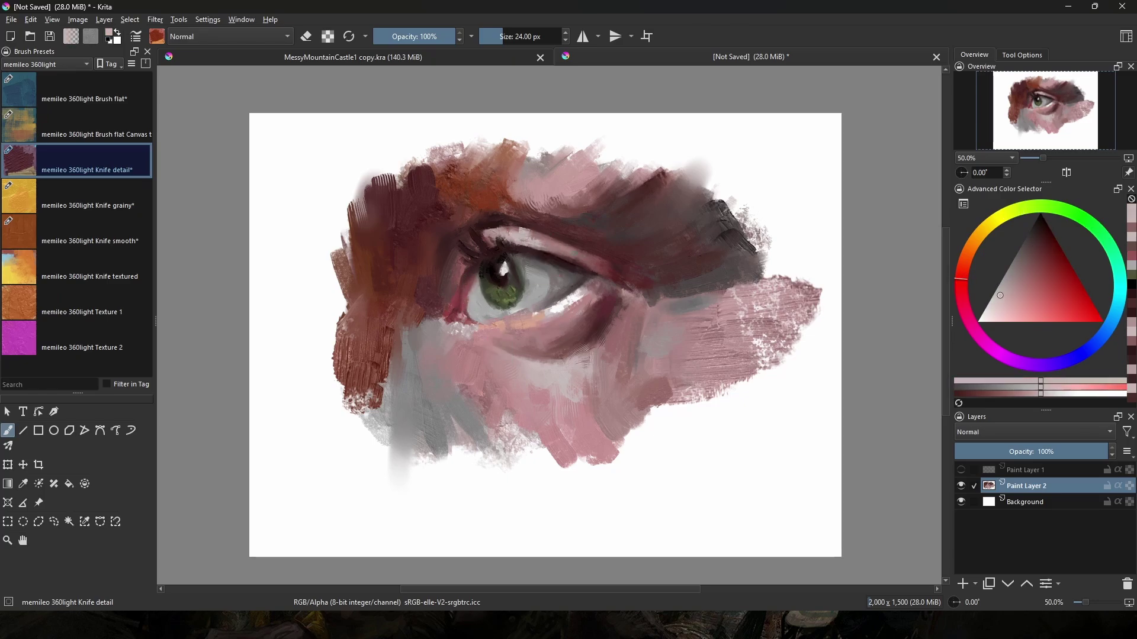
ctrl+click(517, 253)
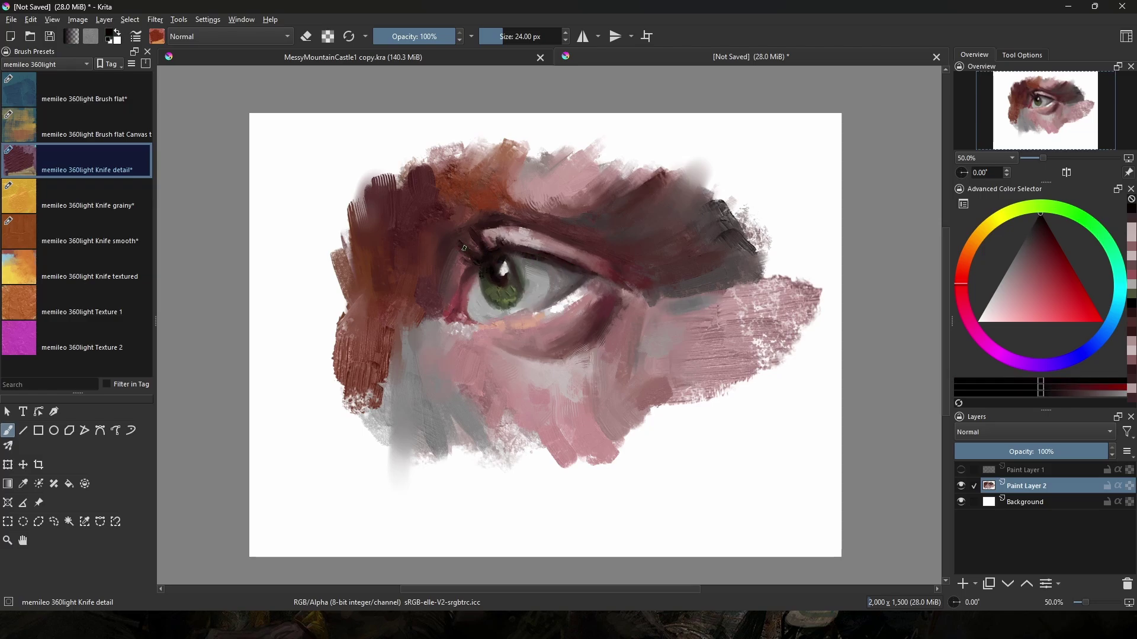
ctrl+click(572, 262)
drag(578, 247, 602, 257)
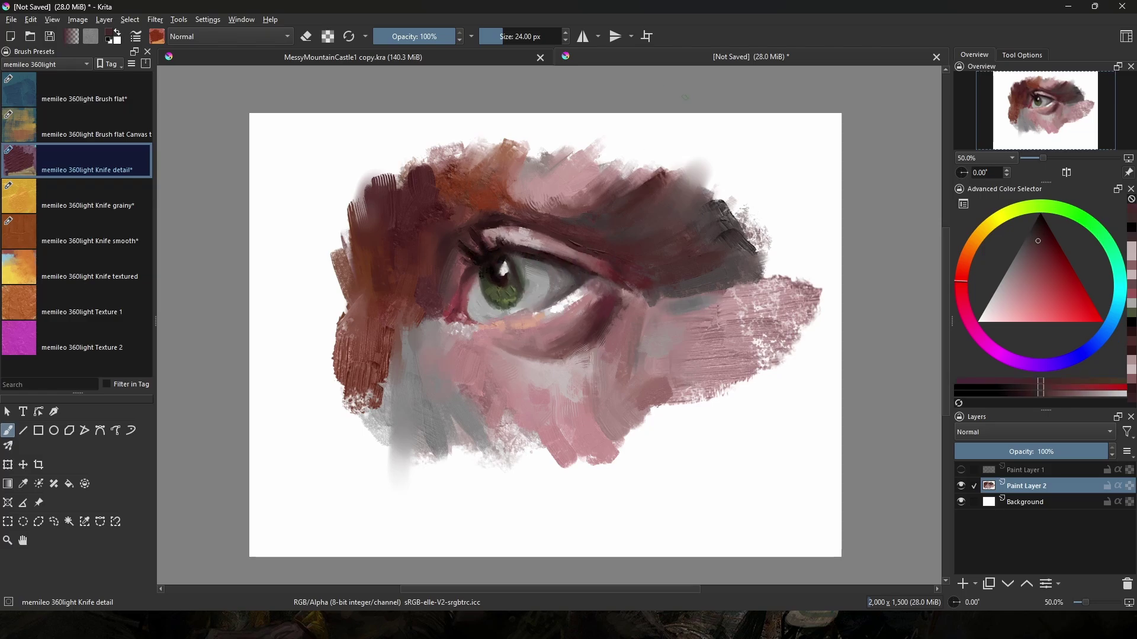
Enlarge Knife detail to 47 px and stroke sampled pink and dark red where the brow bone meets the outer shadow.
key(bracketright)
key(bracketright)
key(bracketright)
key(bracketright)
key(bracketright)
key(bracketright)
key(bracketright)
key(bracketright)
key(bracketright)
ctrl+click(574, 183)
drag(596, 181, 565, 223)
ctrl+click(540, 206)
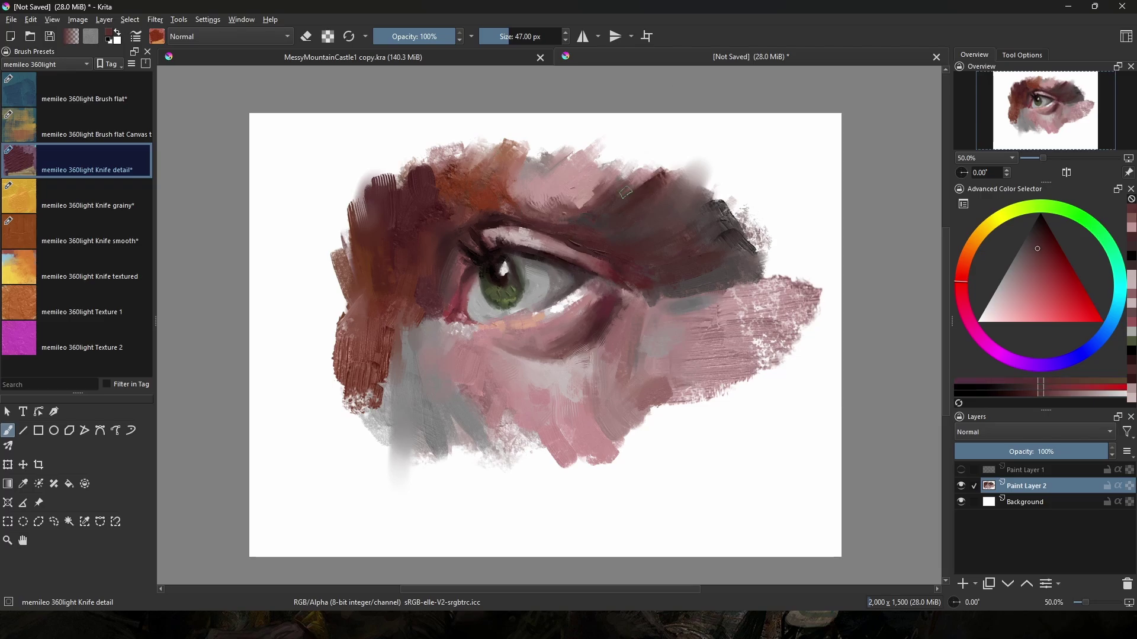
Paint sampled browns over the skin beside the inner eye corner and sampled pink over the grey cheek patch below.
ctrl+click(449, 248)
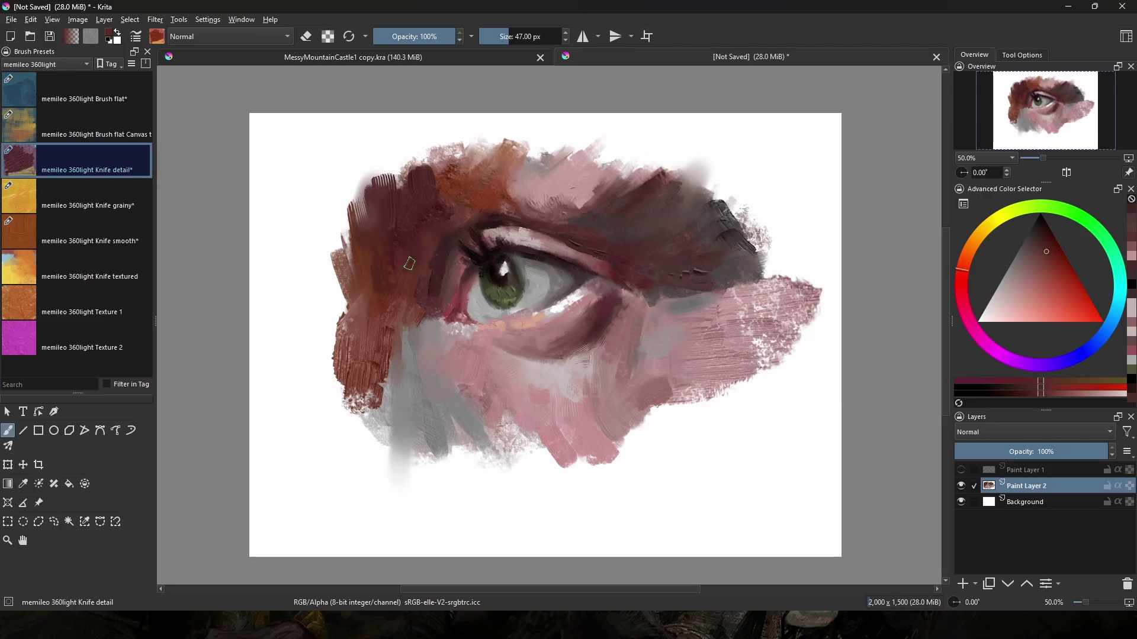
ctrl+click(348, 242)
ctrl+click(426, 342)
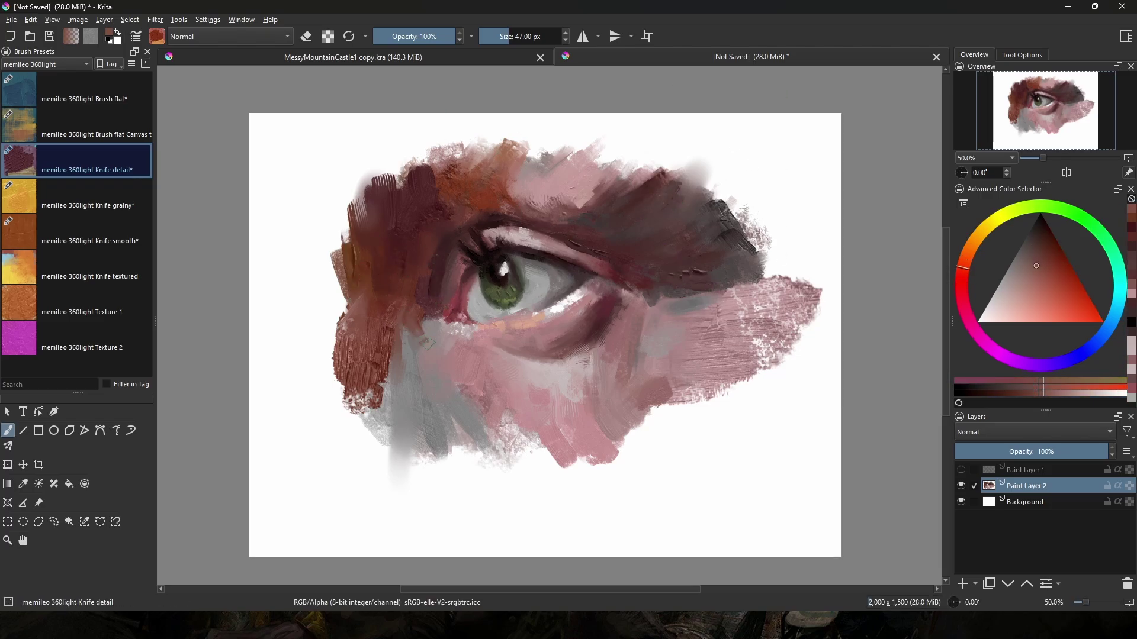
ctrl+click(482, 373)
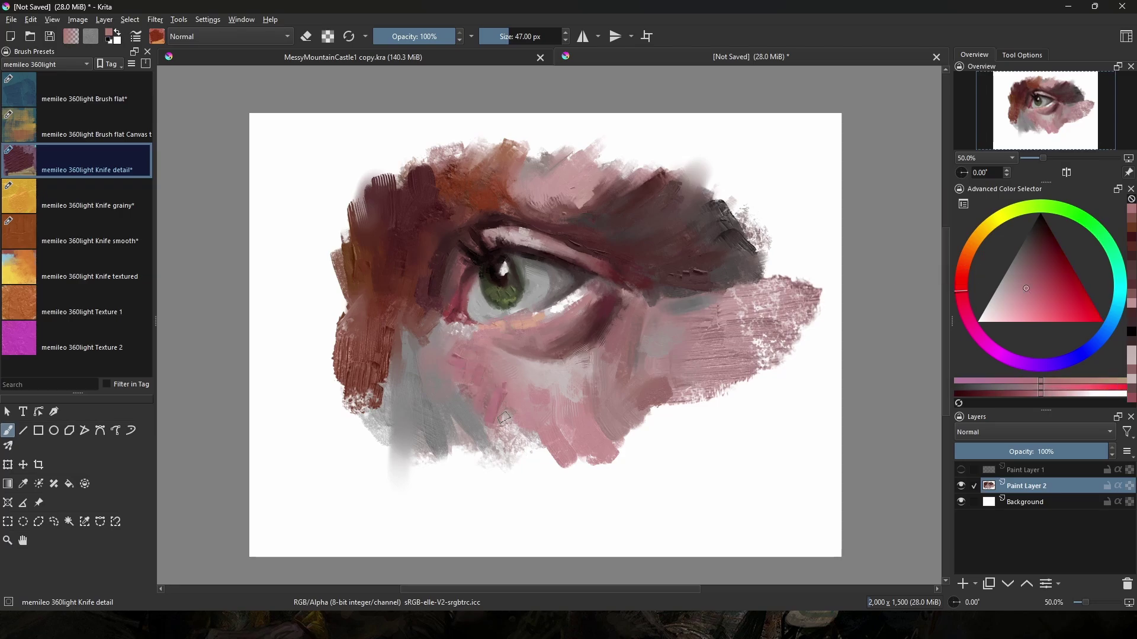
Rework the skin under the lower lid and the cheek below the outer corner with sampled pink and mauve strokes.
ctrl+click(552, 342)
mouse_move(539, 348)
mouse_down()
mouse_move(556, 346)
mouse_move(536, 367)
mouse_up()
ctrl+click(588, 317)
ctrl+click(542, 369)
ctrl+click(631, 333)
drag(656, 314, 649, 326)
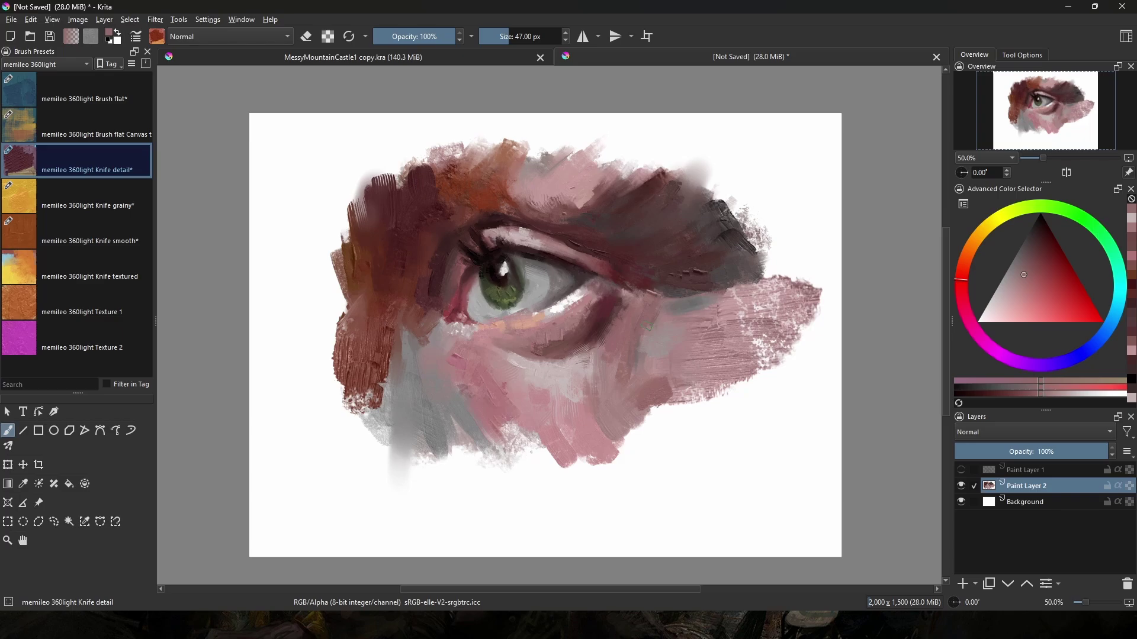
ctrl+click(666, 337)
ctrl+click(551, 414)
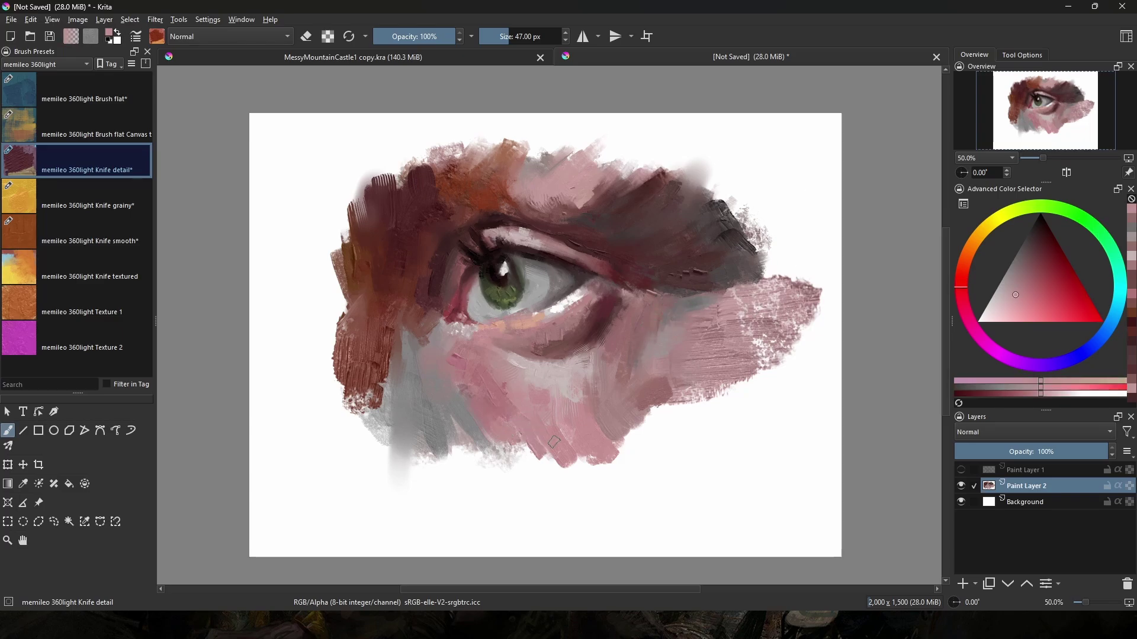
Break up the outer brow shadow with sampled strokes and extend its dark grey outer end with Knife detail.
mouse_move(576, 162)
mouse_down()
mouse_move(561, 190)
mouse_move(619, 195)
mouse_move(657, 178)
mouse_move(717, 207)
mouse_up()
ctrl+click(605, 207)
ctrl+click(639, 184)
ctrl+click(674, 195)
ctrl+click(721, 195)
ctrl+click(751, 242)
shift+drag(751, 241, 788, 241)
mouse_move(760, 243)
mouse_down()
mouse_move(741, 223)
mouse_move(768, 225)
mouse_up()
Set Knife detail to 44 px and paint sampled dark reds along the outer upper-lid crease and beside the inner lashes.
ctrl+click(681, 266)
shift+drag(673, 299, 572, 247)
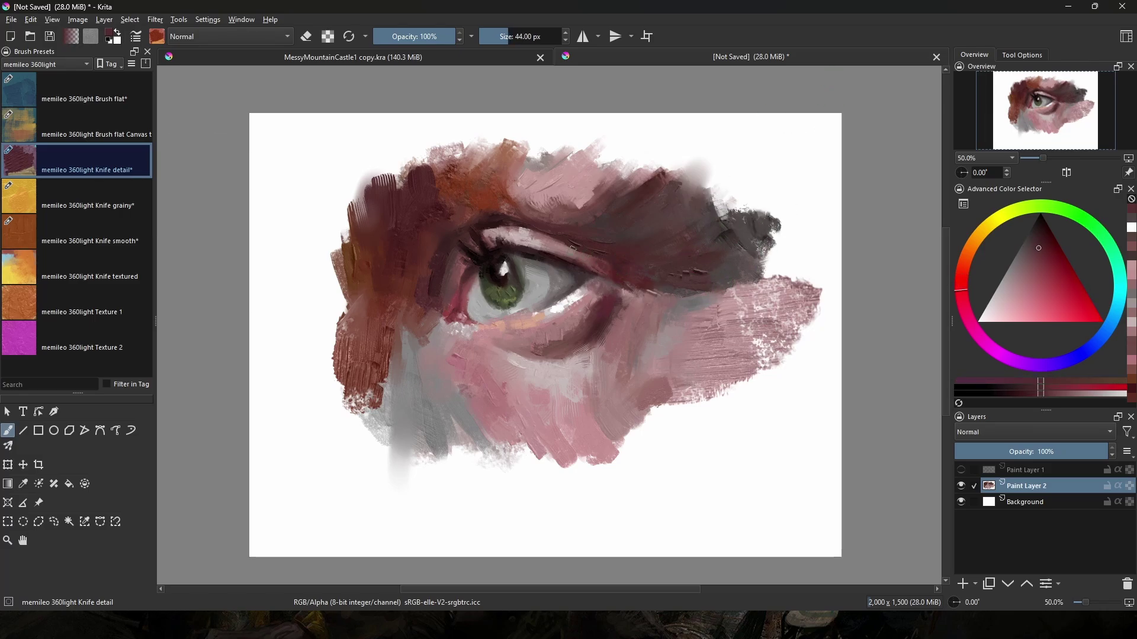
ctrl+click(589, 259)
ctrl+click(435, 277)
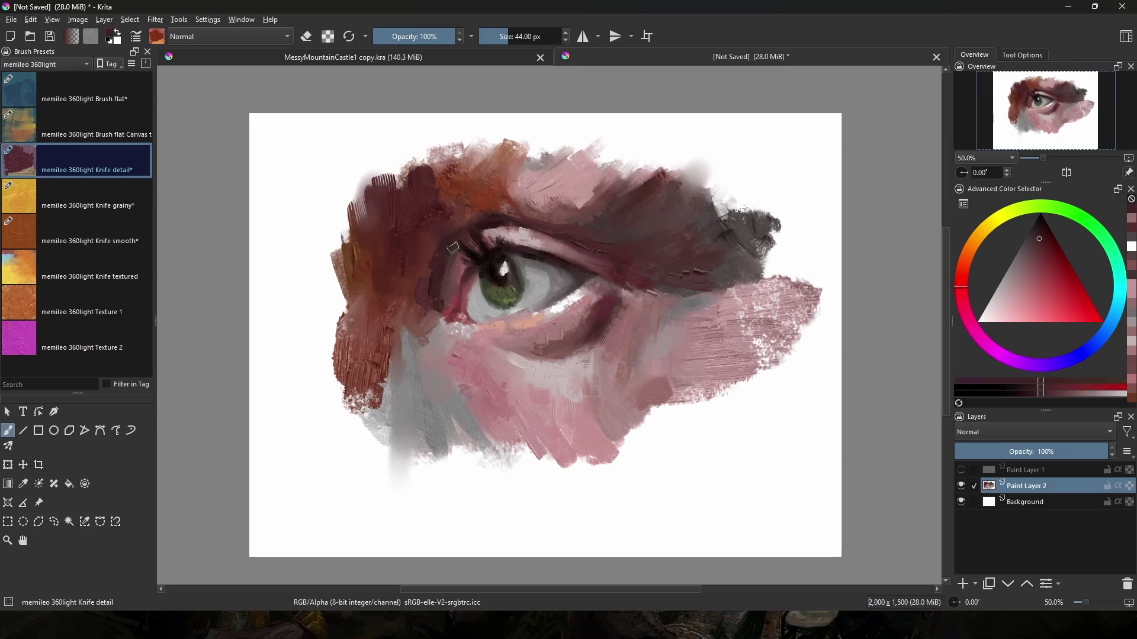
Paint sampled pale pink under the lower lid and sampled greys over the lower inner cheek.
ctrl+click(577, 365)
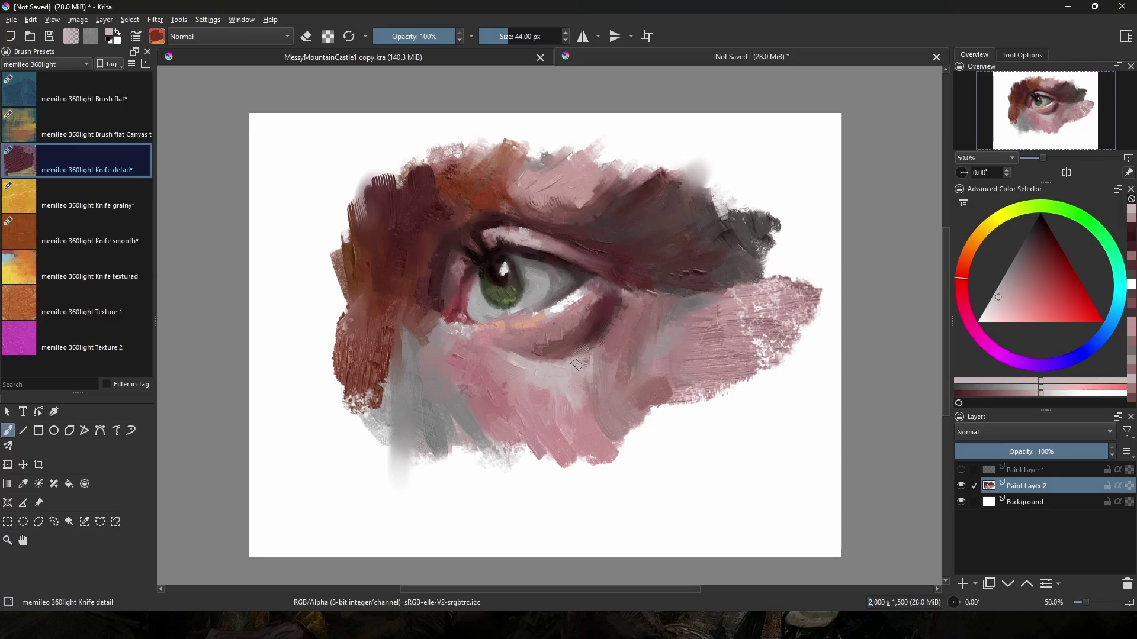
ctrl+click(479, 430)
ctrl+click(450, 417)
ctrl+click(405, 379)
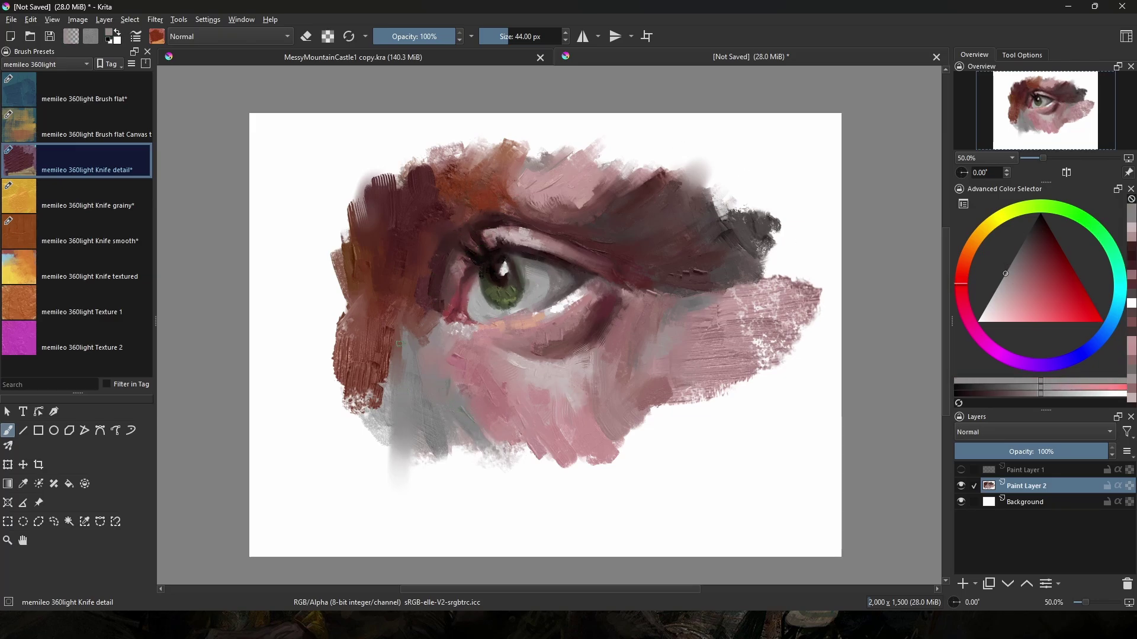
Repaint the inner eye corner with sampled reds and soften the lower lid's outer rim with sampled pink.
ctrl+click(454, 313)
ctrl+click(460, 303)
drag(451, 319, 468, 325)
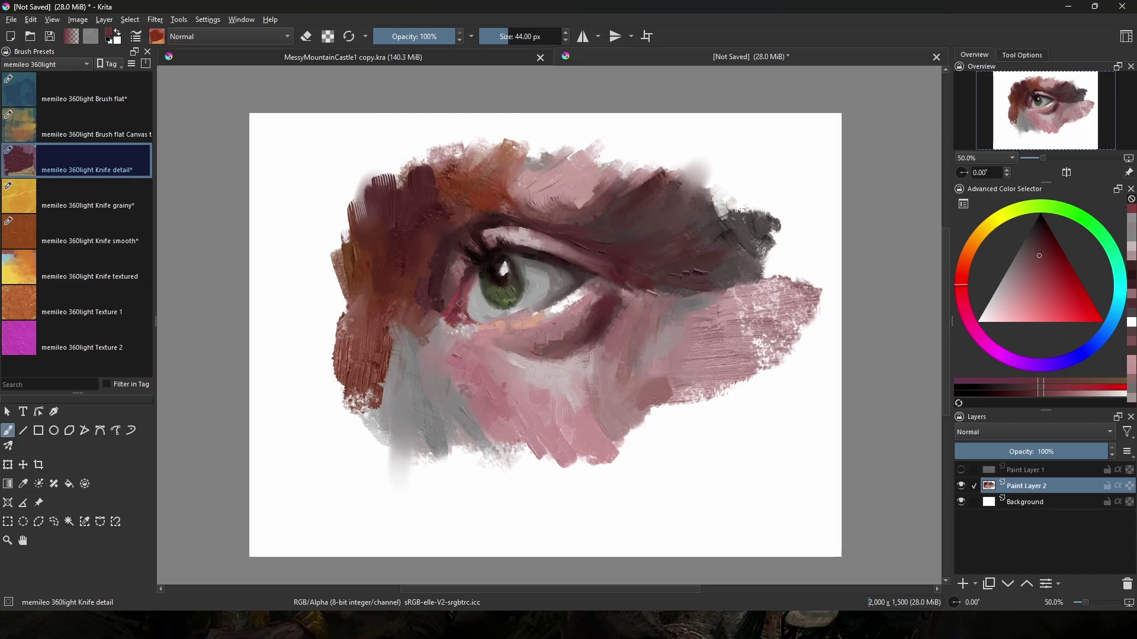
ctrl+click(537, 318)
ctrl+click(560, 323)
drag(551, 314, 584, 295)
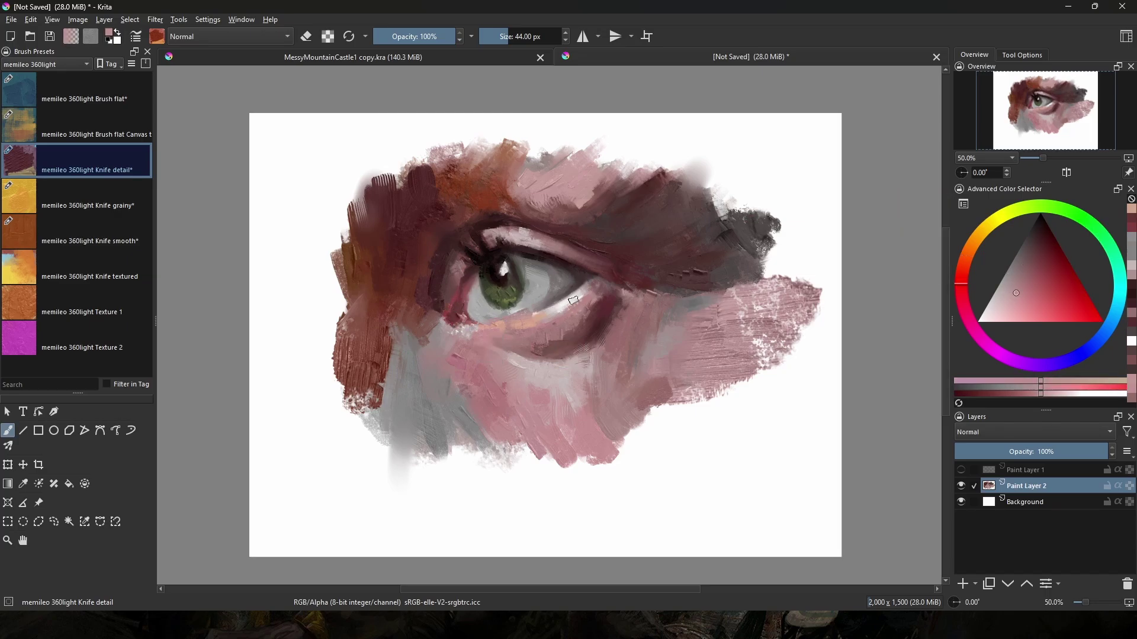
Touch up the upper lid, the shadow below the outer corner and the outer brow shadow with sampled tones.
ctrl+click(526, 238)
ctrl+click(619, 316)
ctrl+click(659, 222)
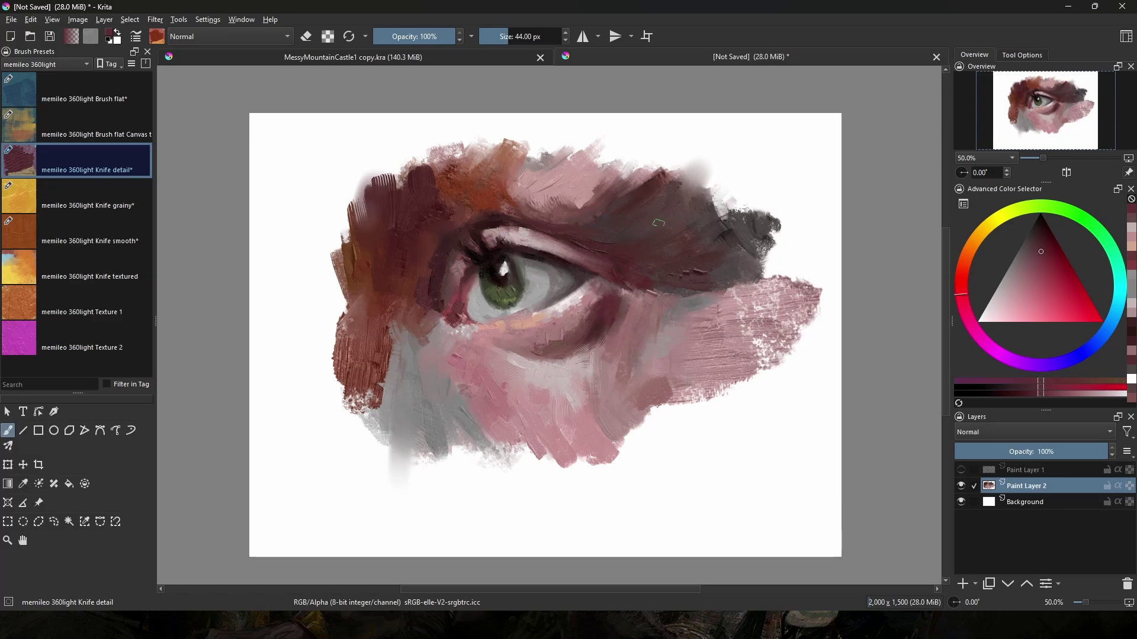
ctrl+click(604, 333)
Switch to the g) Dry Brushing preset from the Paint tag at 126 px and stroke brown bristle marks along the inner-side painting edge.
click(46, 64)
click(59, 119)
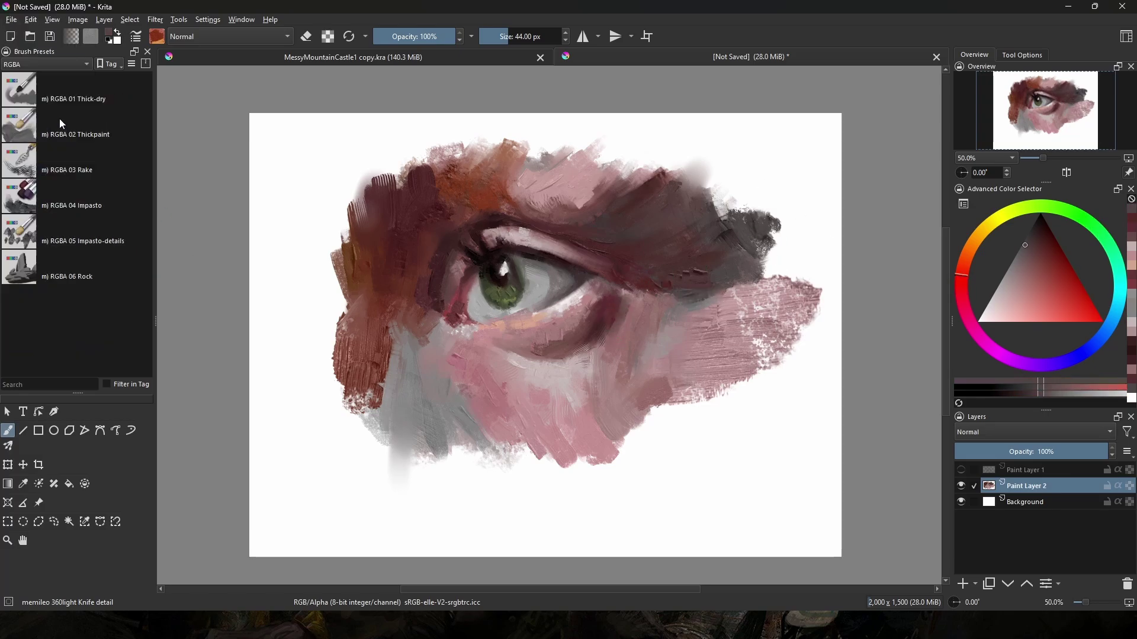
click(47, 64)
click(72, 49)
mouse_move(150, 150)
mouse_down()
mouse_move(151, 335)
mouse_move(151, 214)
mouse_up()
click(89, 171)
key(bracketright)
drag(350, 267, 335, 225)
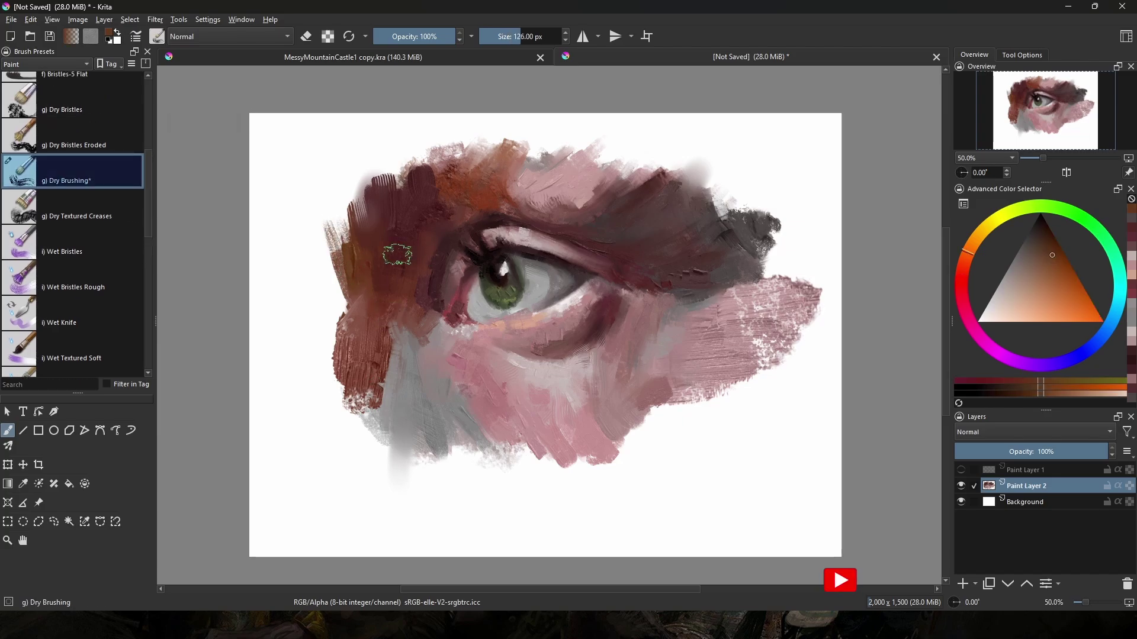
Roughen the lower and outer edges of the painting with sampled grey, pink and mauve Dry Brushing strokes.
ctrl+click(460, 419)
drag(458, 434, 488, 472)
ctrl+click(617, 471)
ctrl+click(584, 423)
mouse_move(611, 462)
mouse_down()
mouse_move(585, 431)
mouse_move(616, 465)
mouse_move(690, 410)
mouse_move(702, 385)
mouse_up()
ctrl+click(638, 442)
ctrl+click(659, 395)
drag(746, 296, 797, 271)
ctrl+click(735, 269)
drag(770, 270, 725, 296)
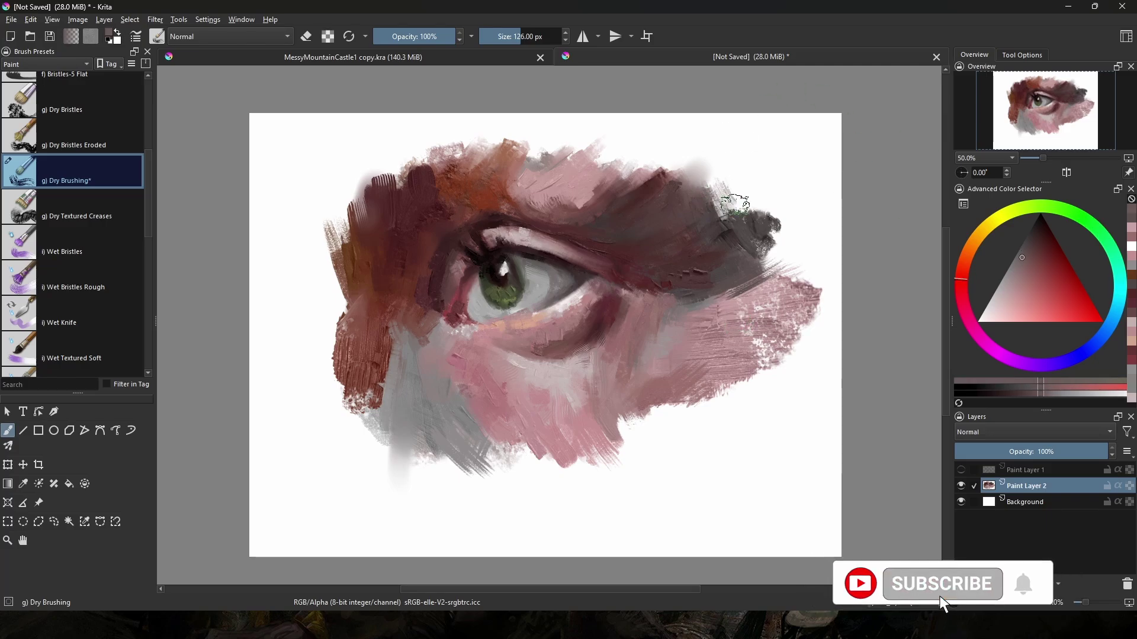
Switch to i) Wet Bristles Rough at 80 px and blend sampled pink above the upper lid and reddish brown on the inner side.
ctrl+click(592, 178)
key(slash)
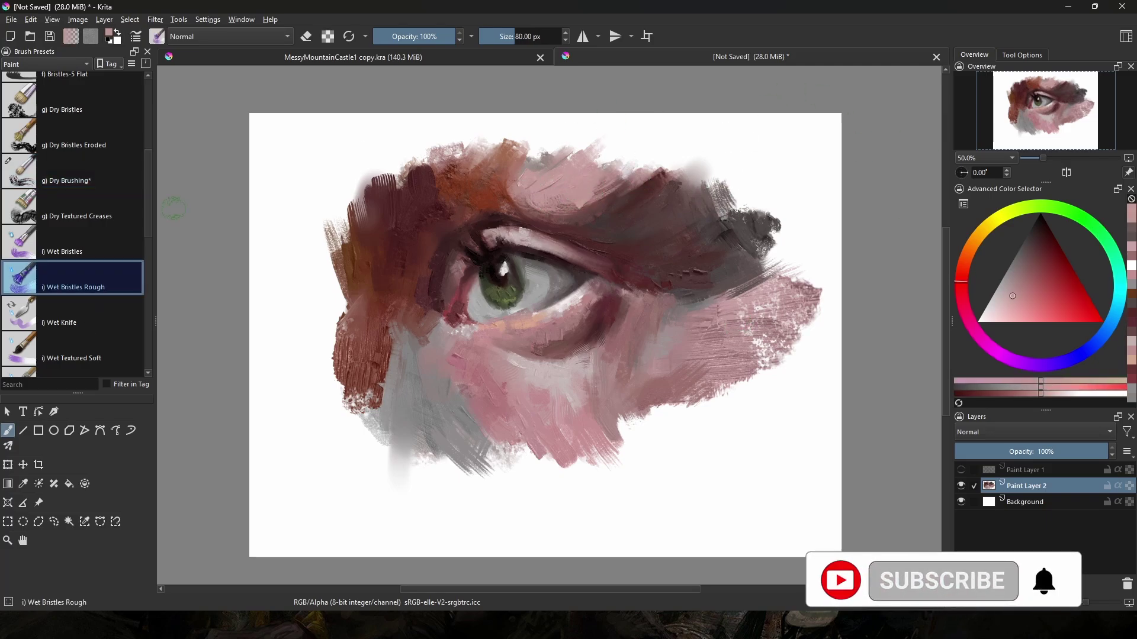
ctrl+click(572, 202)
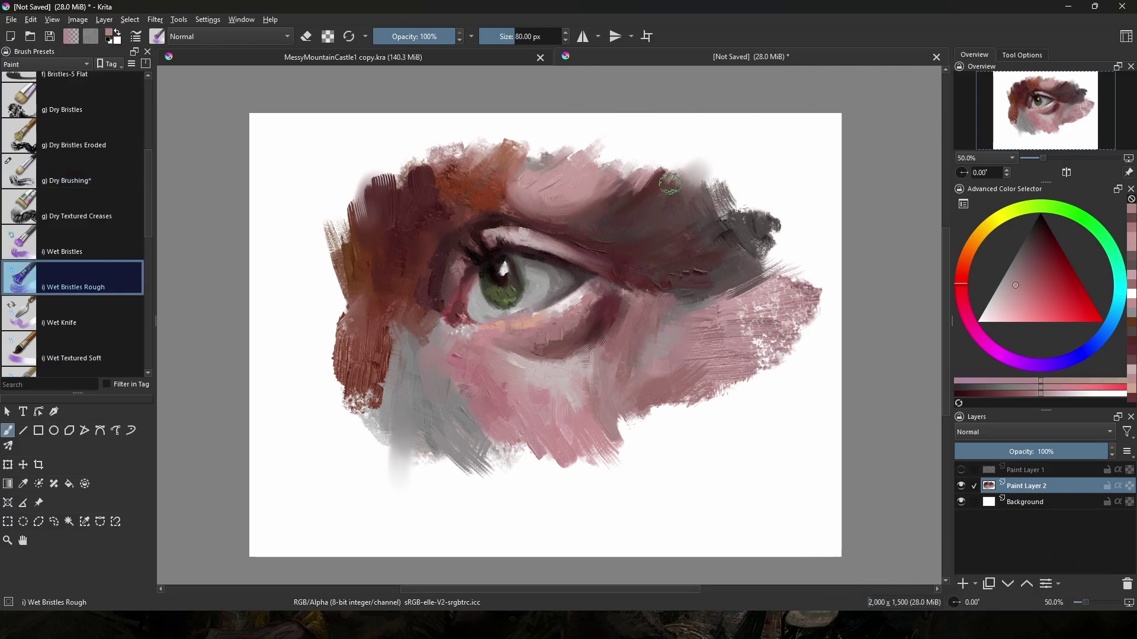
ctrl+click(355, 249)
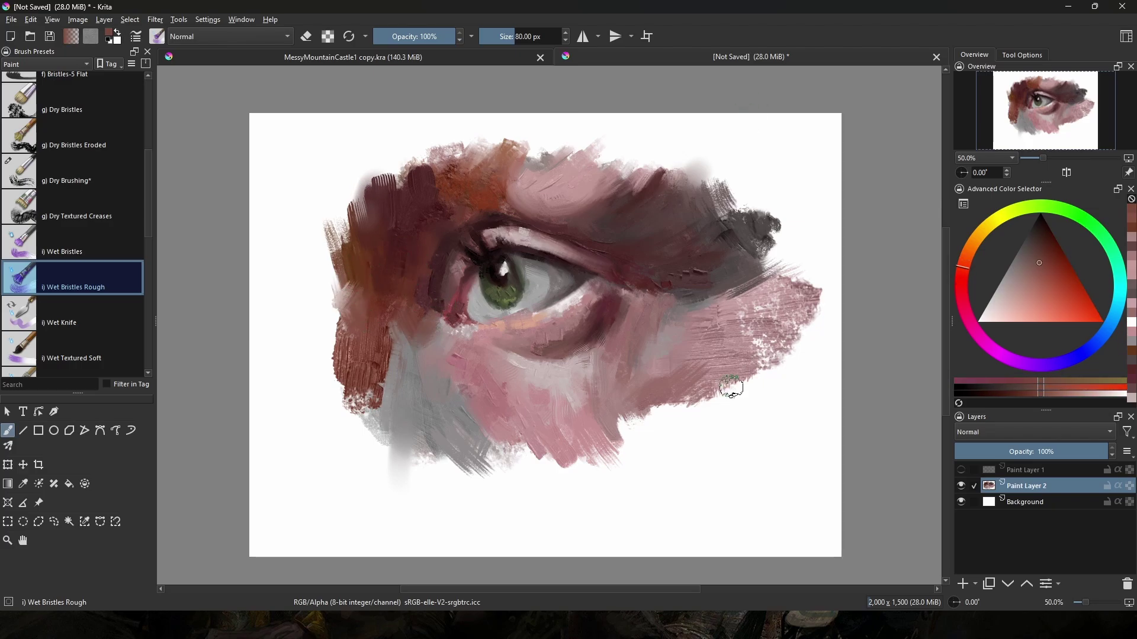
Smooth the shadow under the lower lid and the cheek with sampled pink and dark red Wet Bristles Rough strokes.
ctrl+click(590, 307)
ctrl+click(521, 376)
ctrl+click(503, 362)
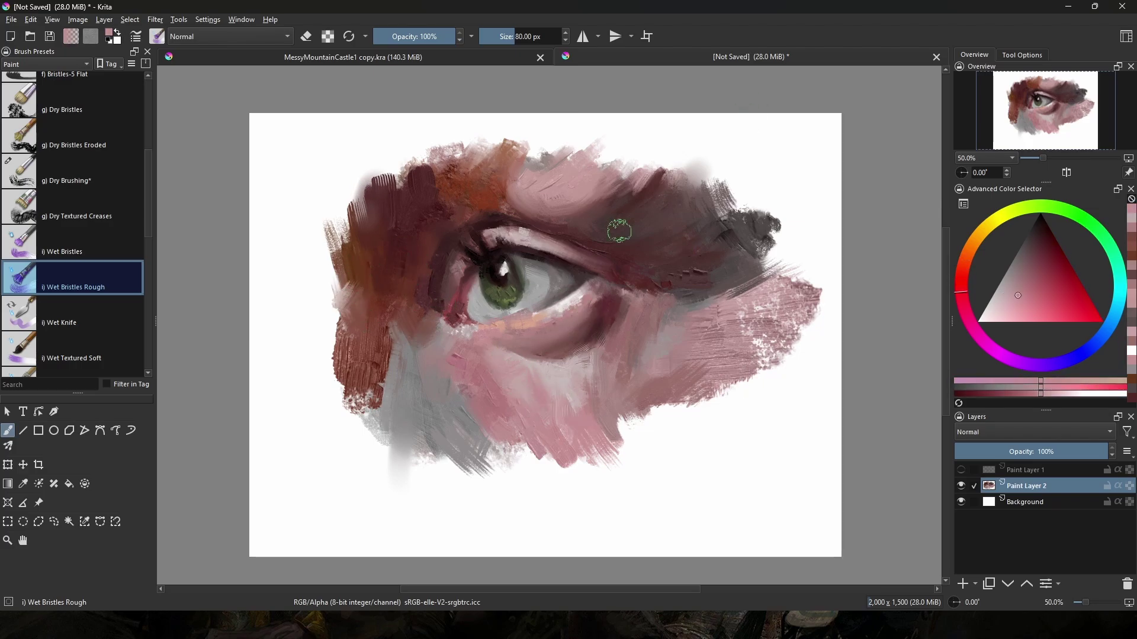
ctrl+click(635, 393)
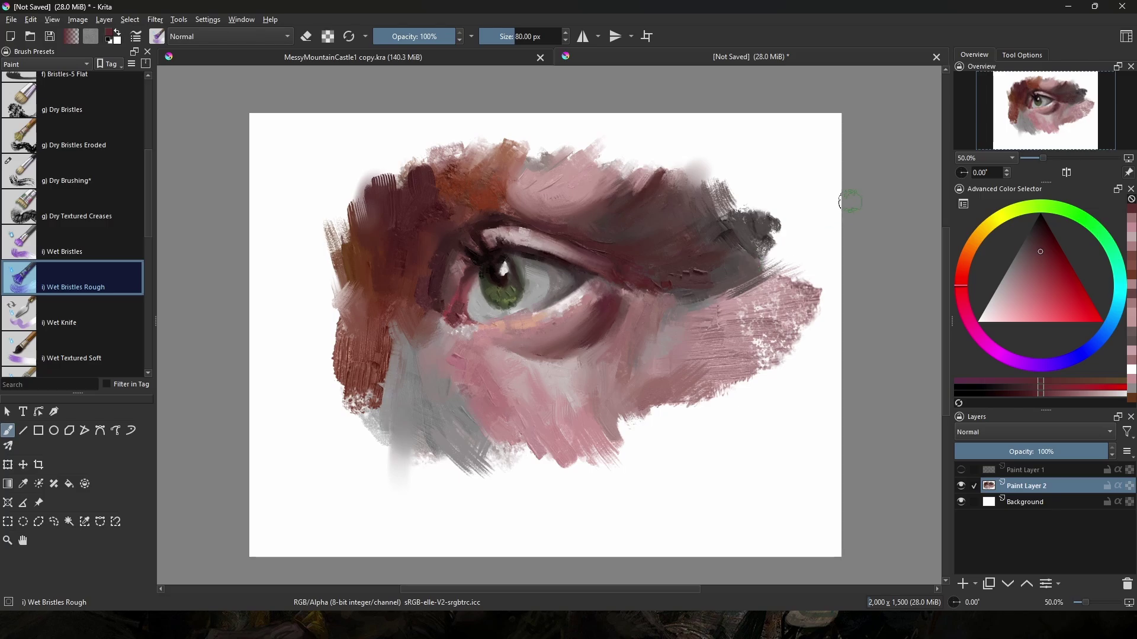
Reduce Wet Bristles Rough to 26 px and repaint the pupil over its white highlight with sampled dark color.
ctrl+click(536, 278)
click(503, 270)
ctrl+click(496, 281)
key(bracketleft)
key(bracketleft)
key(bracketleft)
key(bracketleft)
key(bracketleft)
key(bracketleft)
key(bracketleft)
key(bracketleft)
key(bracketleft)
key(bracketleft)
key(bracketleft)
key(bracketleft)
key(bracketleft)
key(bracketleft)
key(bracketleft)
key(bracketleft)
drag(499, 267, 508, 277)
Switch to m) RGBA 01 Thick-dry at 41 px, paint a white pupil highlight, and retouch the eye white and inner lashes with sampled tones.
ctrl+click(615, 147)
click(48, 64)
click(59, 85)
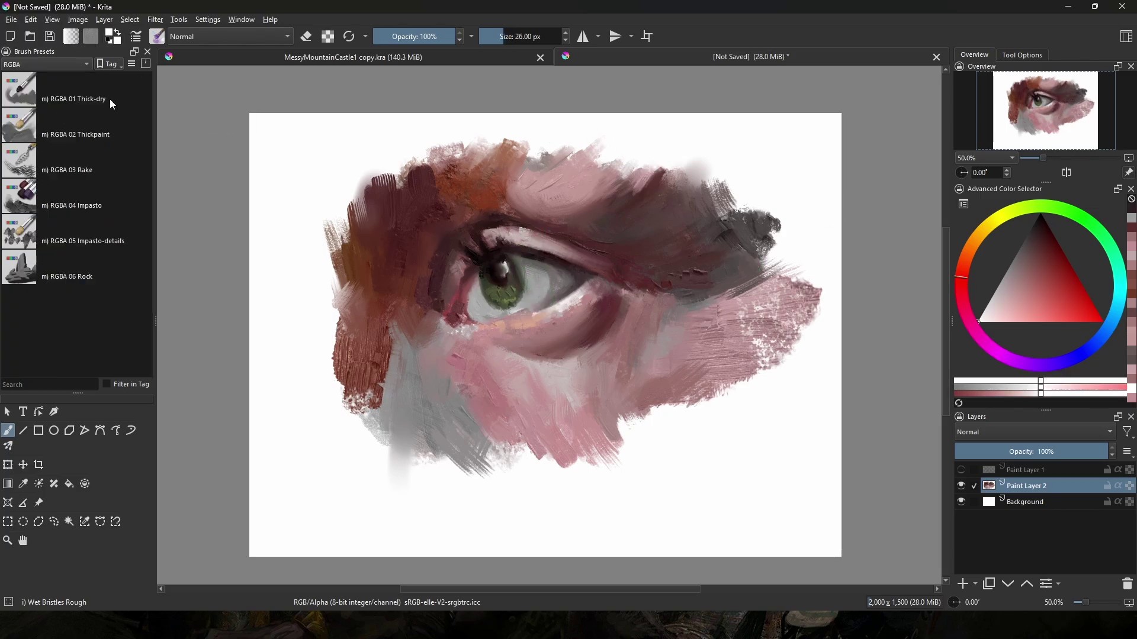
click(112, 101)
ctrl+click(472, 282)
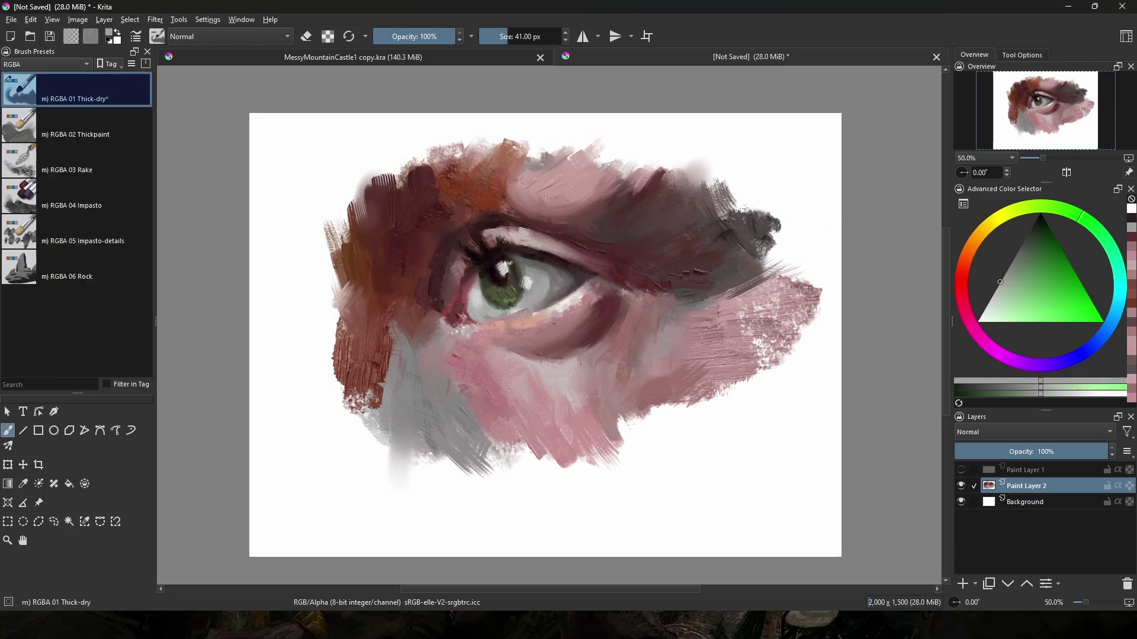
ctrl+click(480, 224)
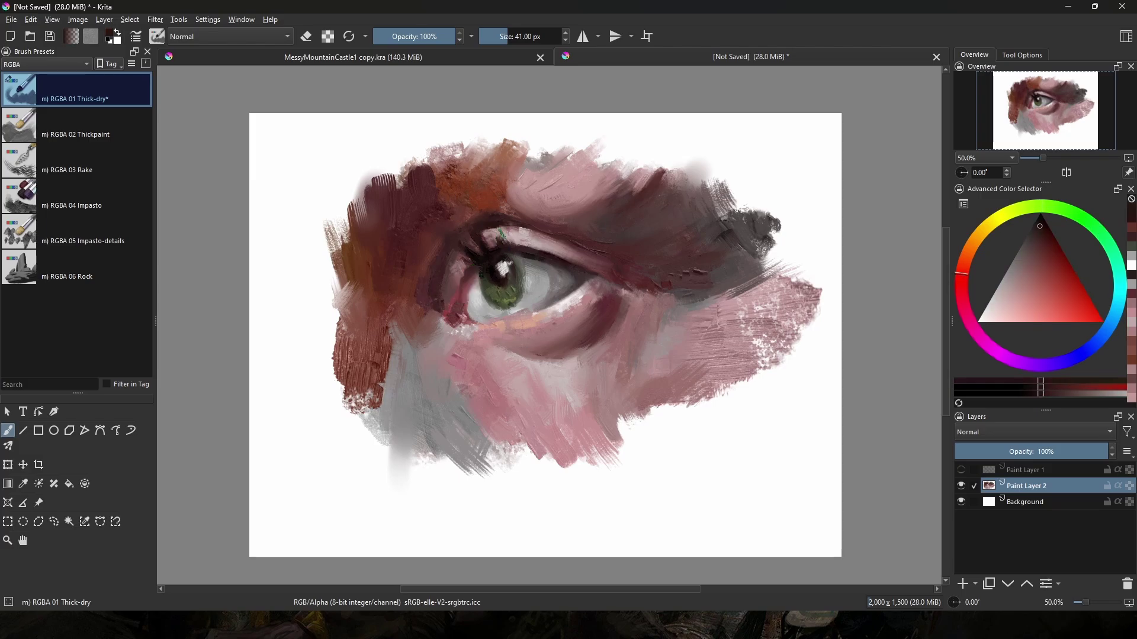
ctrl+click(471, 271)
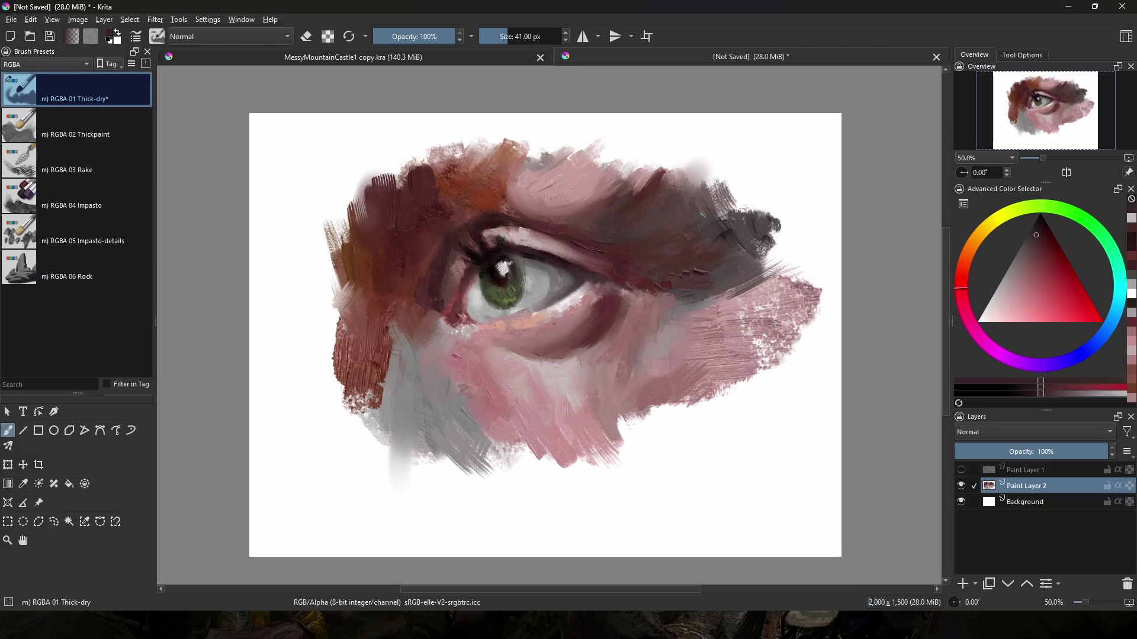